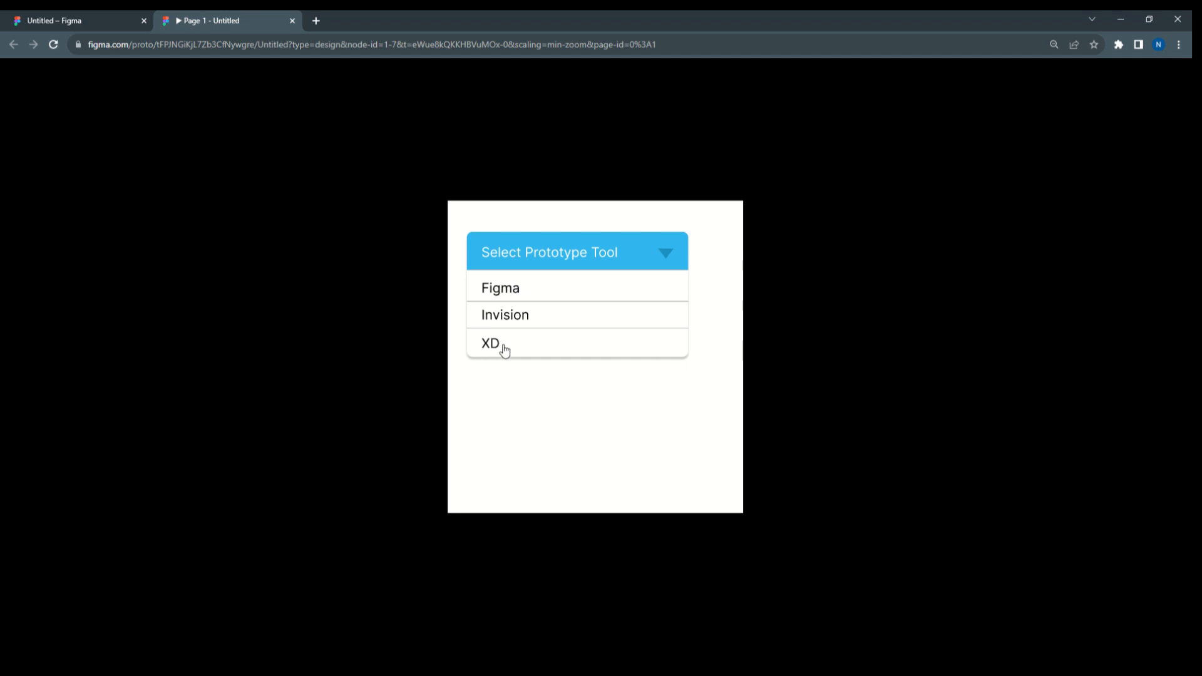
- Test the example dropdown in the prototype preview by choosing Invision, and return to the design file
left_click(518, 317)
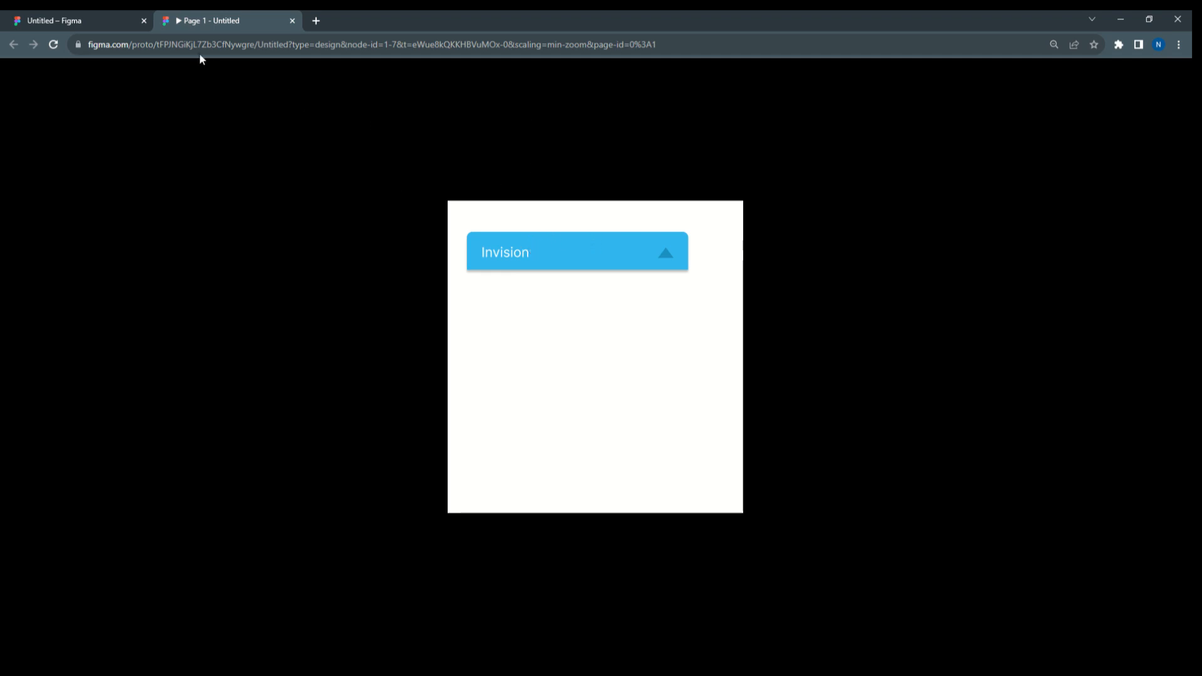
left_click(117, 19)
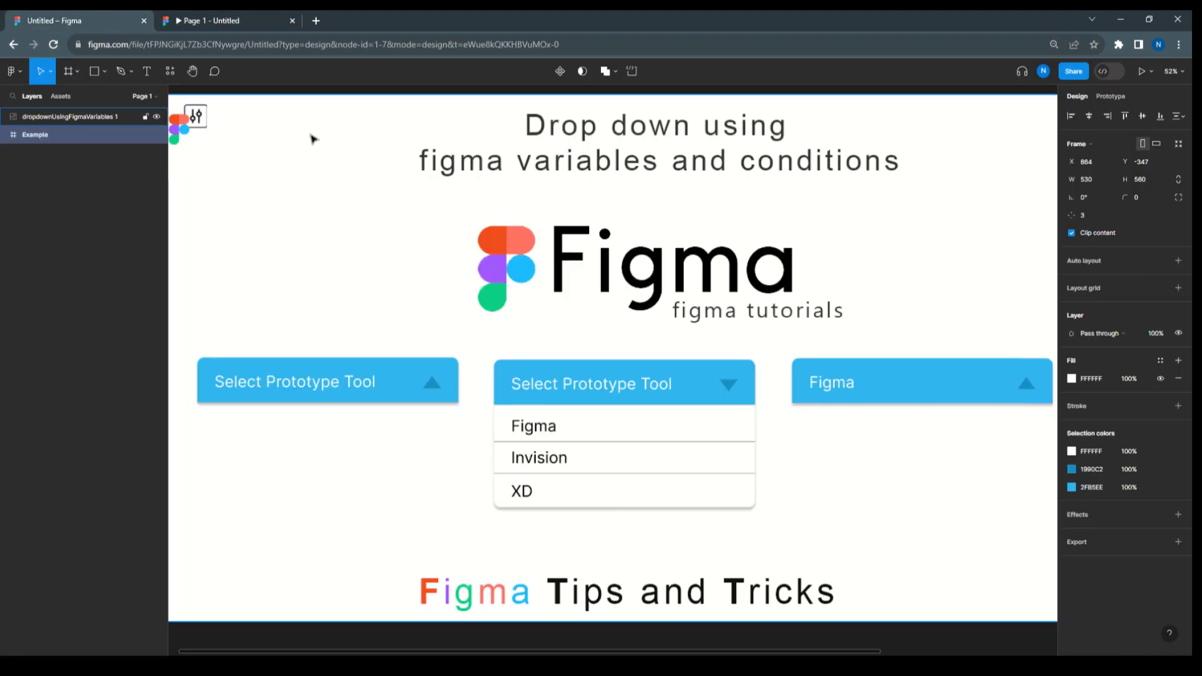
- Draw a new frame about 1941 × 2143 on the empty canvas beside the Example frame
scroll(274, 138, "down", 5)
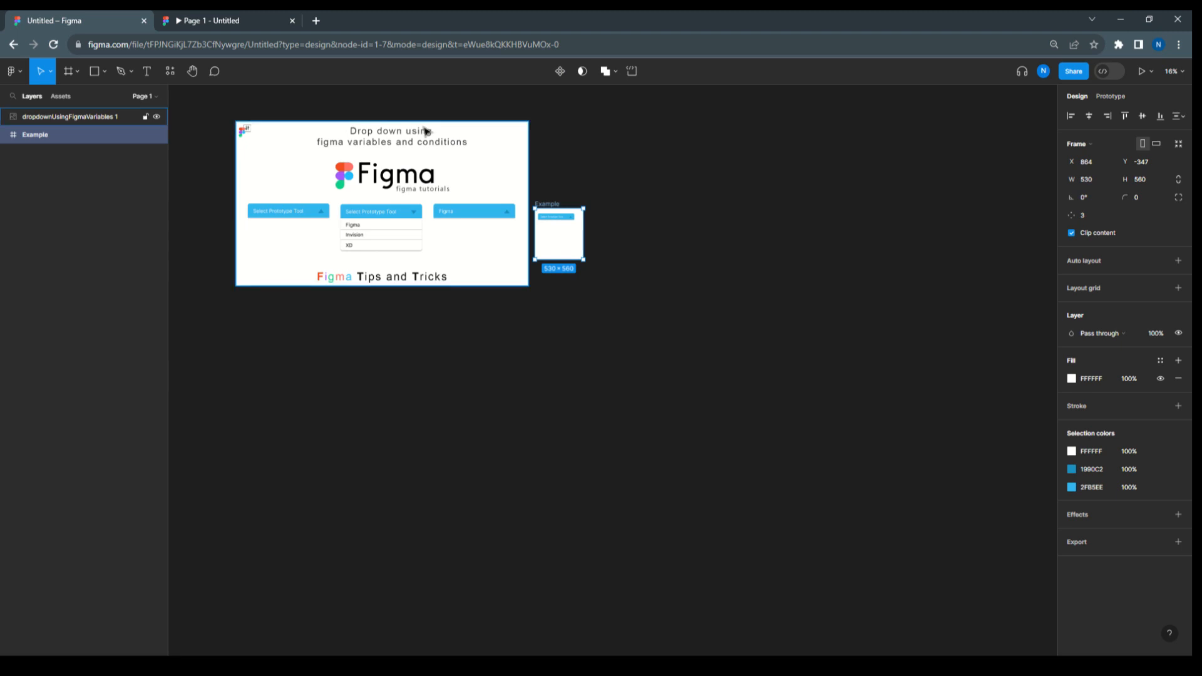
left_click(77, 71)
key("Escape")
left_click(77, 71)
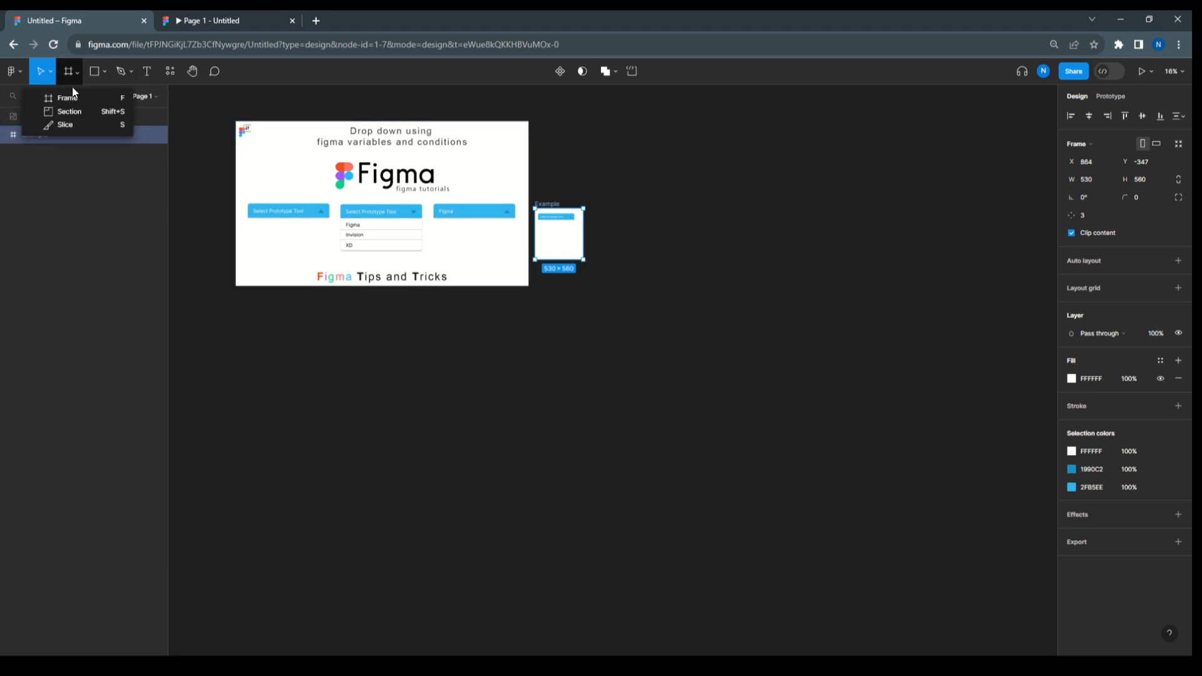
left_click(73, 97)
left_click_drag(617, 176, 794, 372)
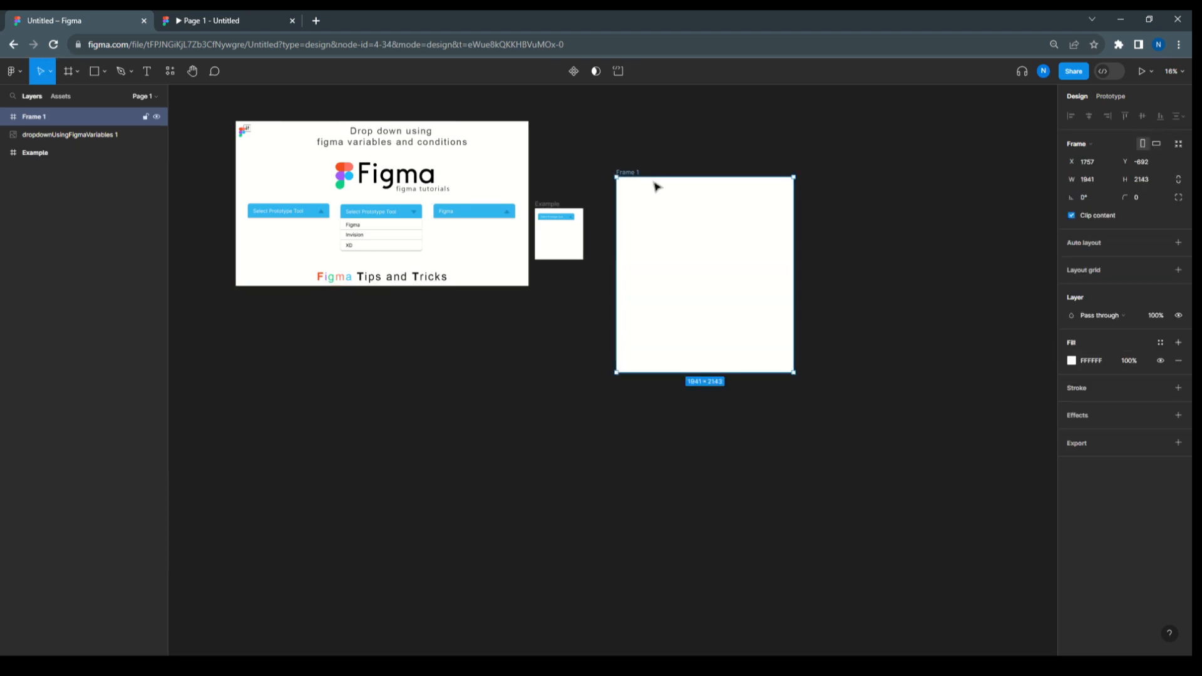
- Shorten the new frame from its lower edge to a height of about 1013
scroll(655, 185, "up", 5)
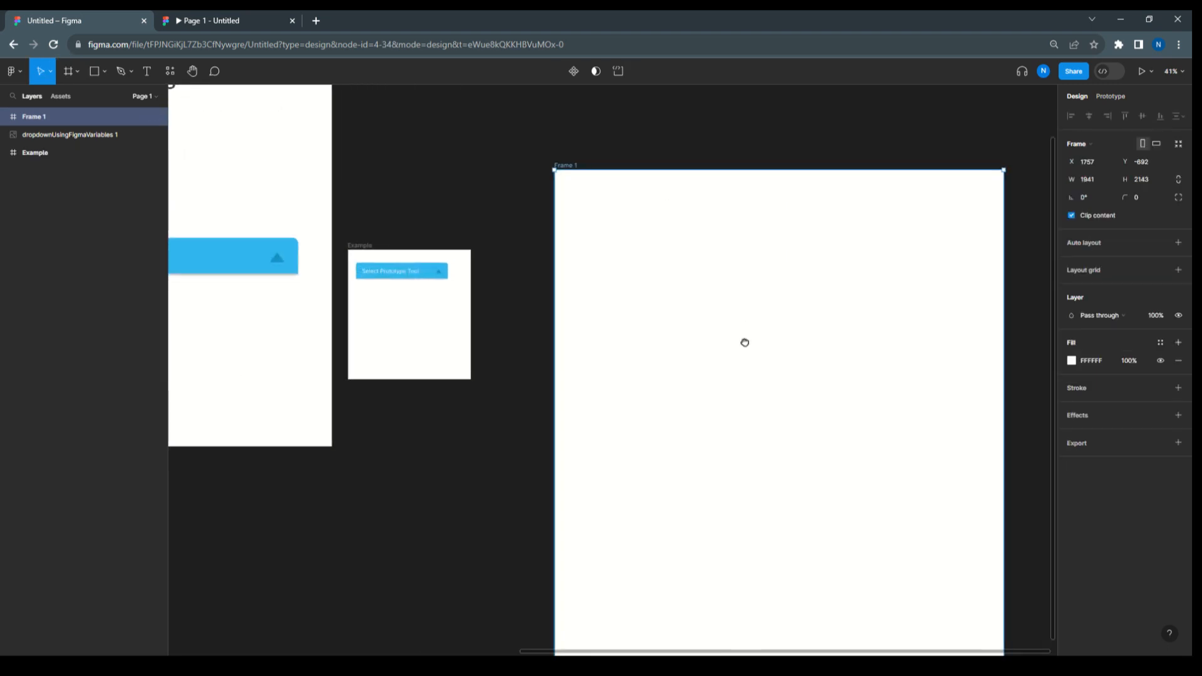
scroll(745, 344, "right", 5)
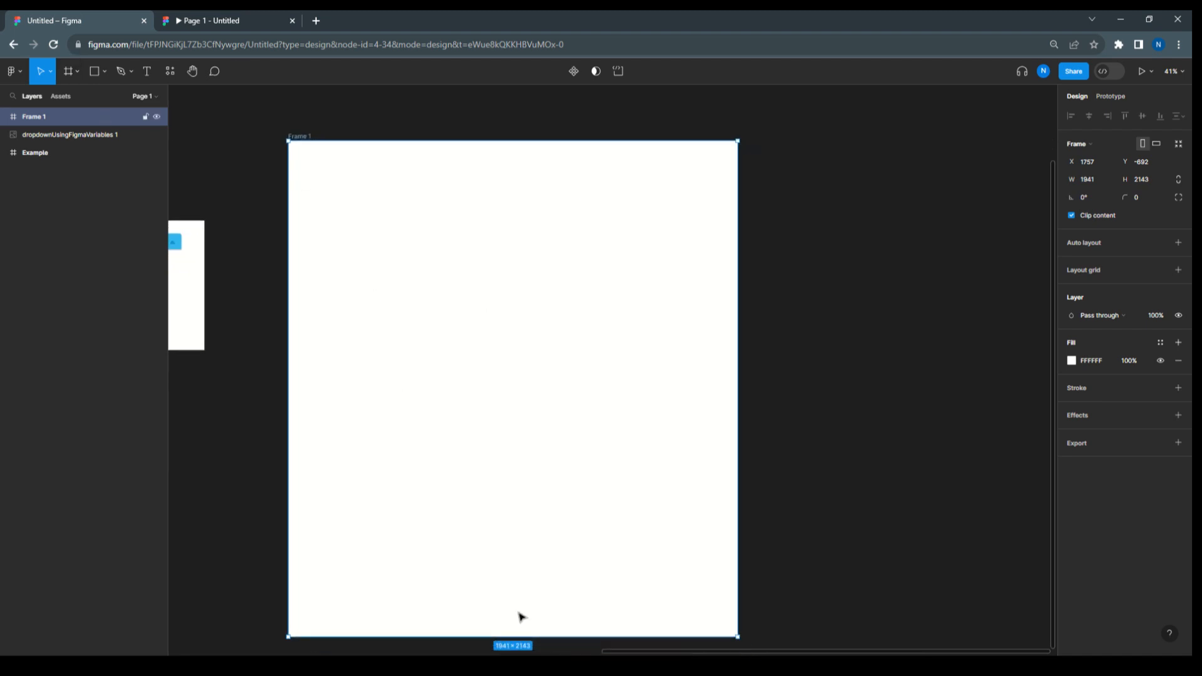
left_click_drag(526, 637, 513, 372)
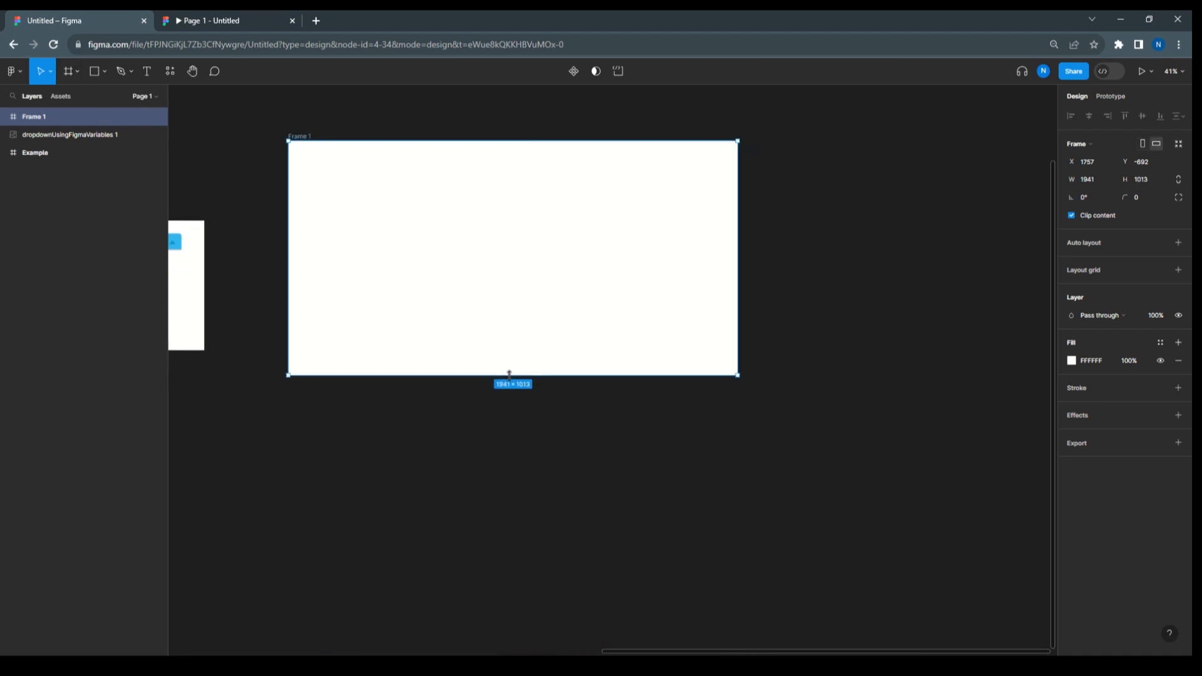
- Draw a rectangle about 864 × 133 in the upper-left area of Frame 1
left_click(99, 72)
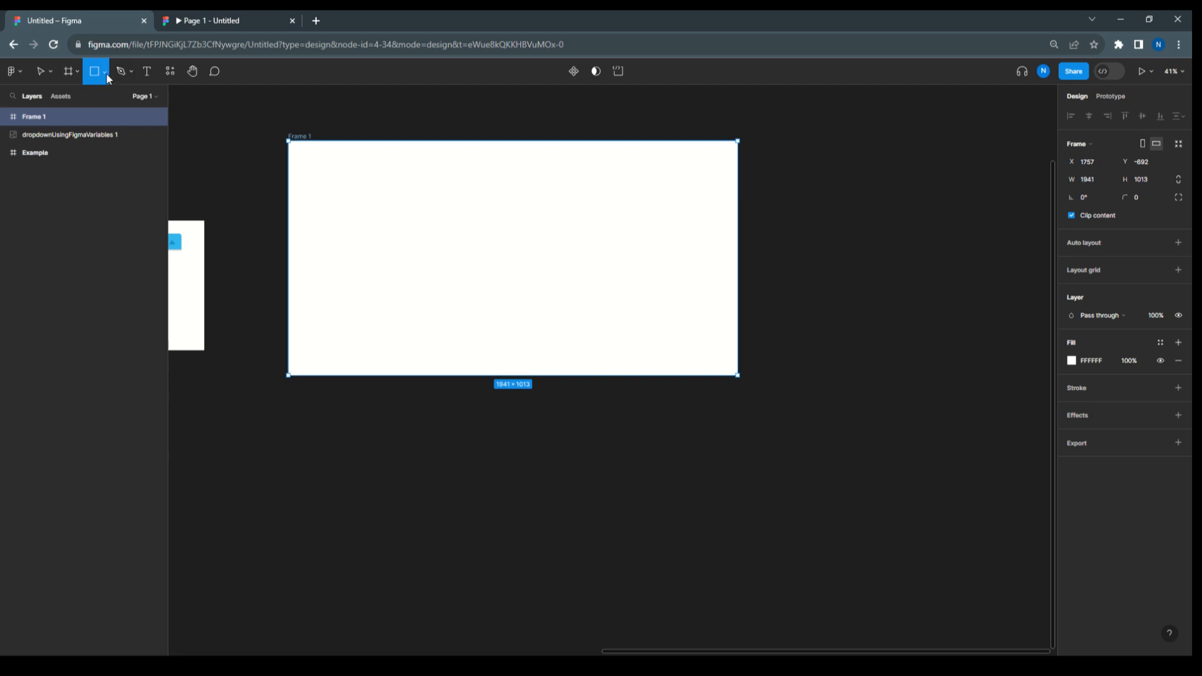
left_click(103, 74)
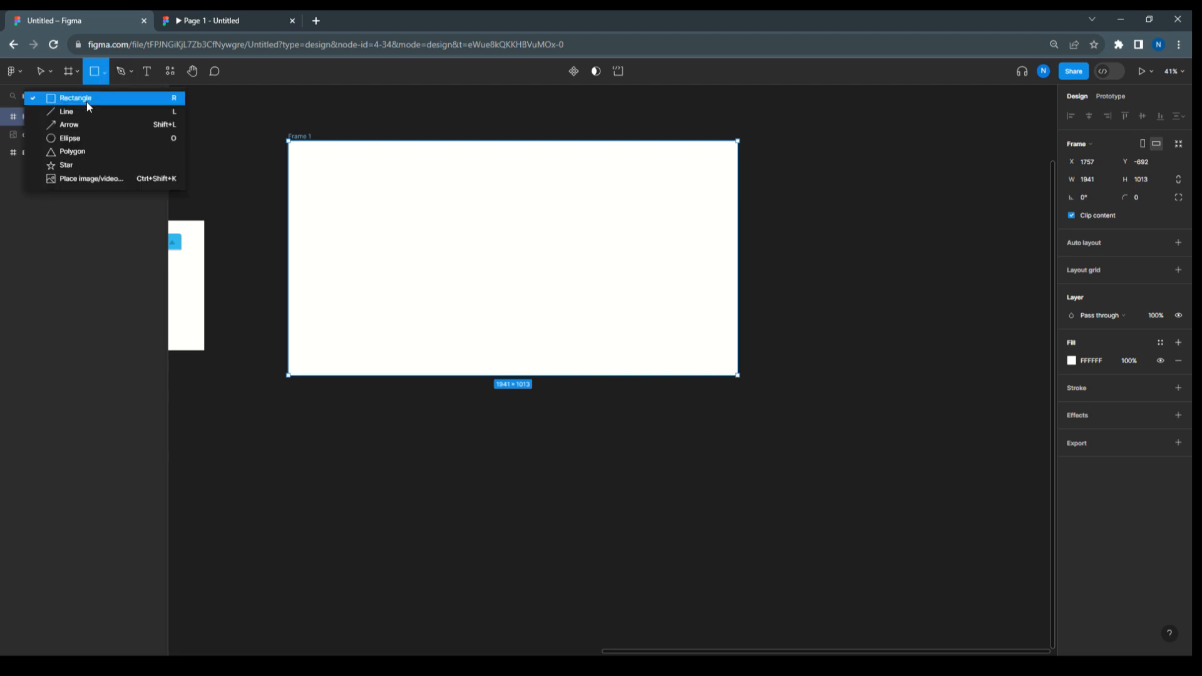
left_click(87, 100)
mouse_move(350, 182)
left_mouse_down()
mouse_move(360, 207)
mouse_move(550, 214)
left_mouse_up()
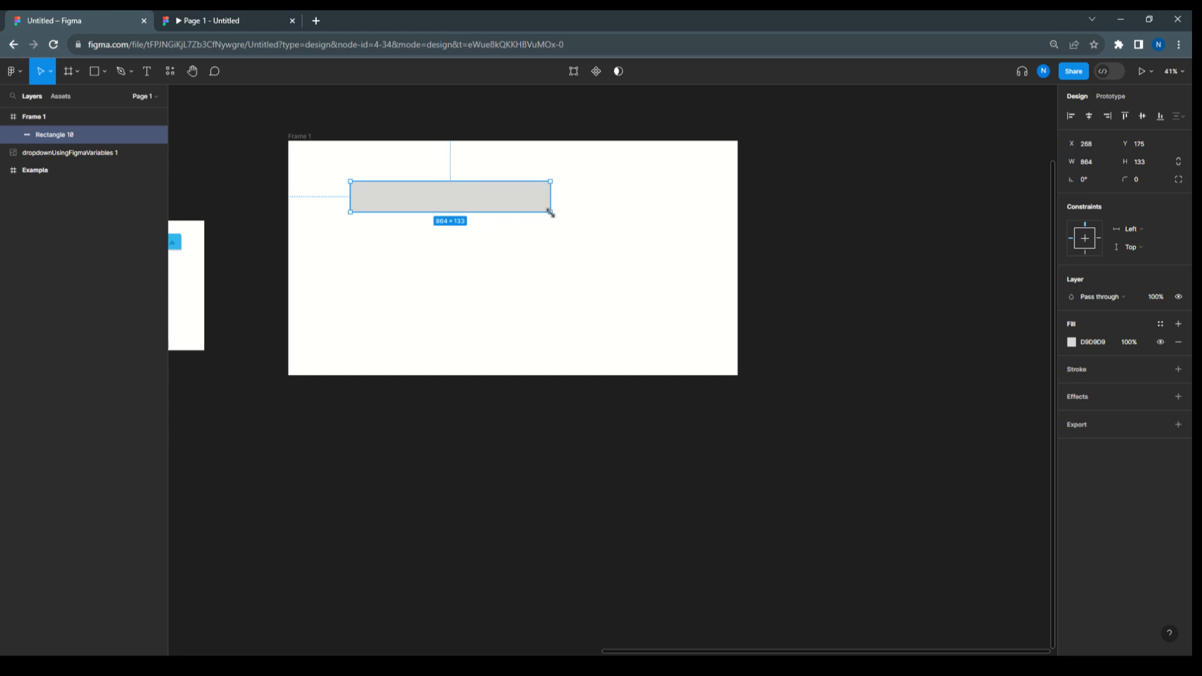
- Set the rectangle's width to 396 and its height to 68
left_click(1090, 168)
key("Tab")
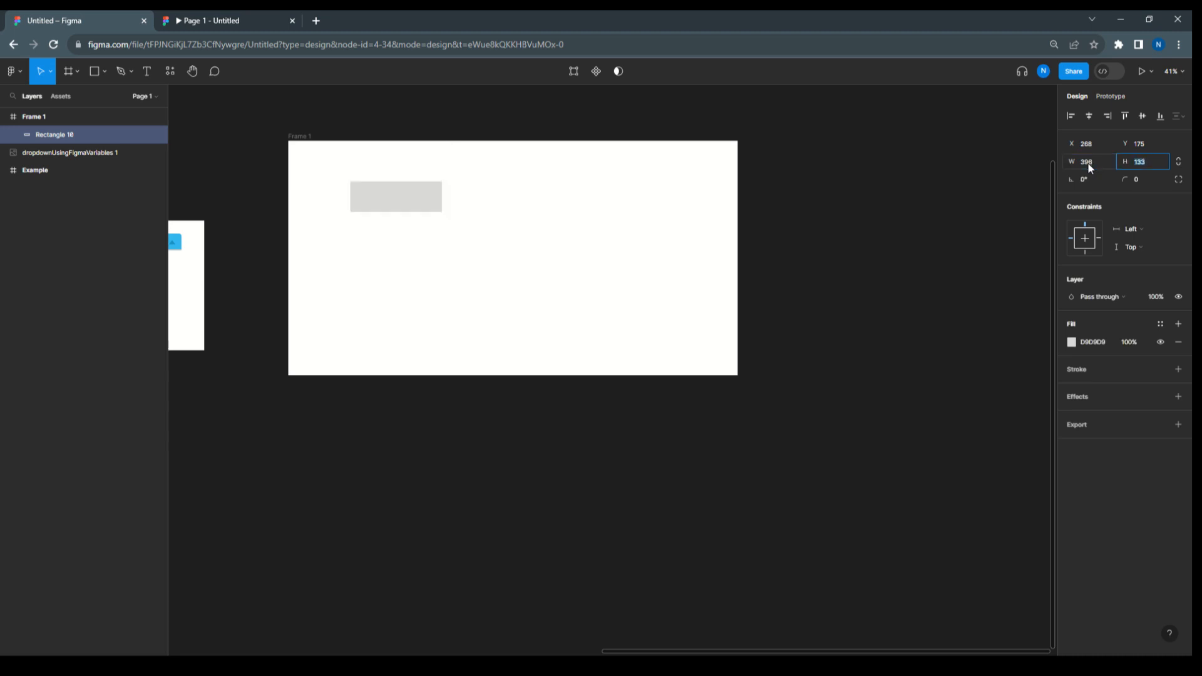
type("68")
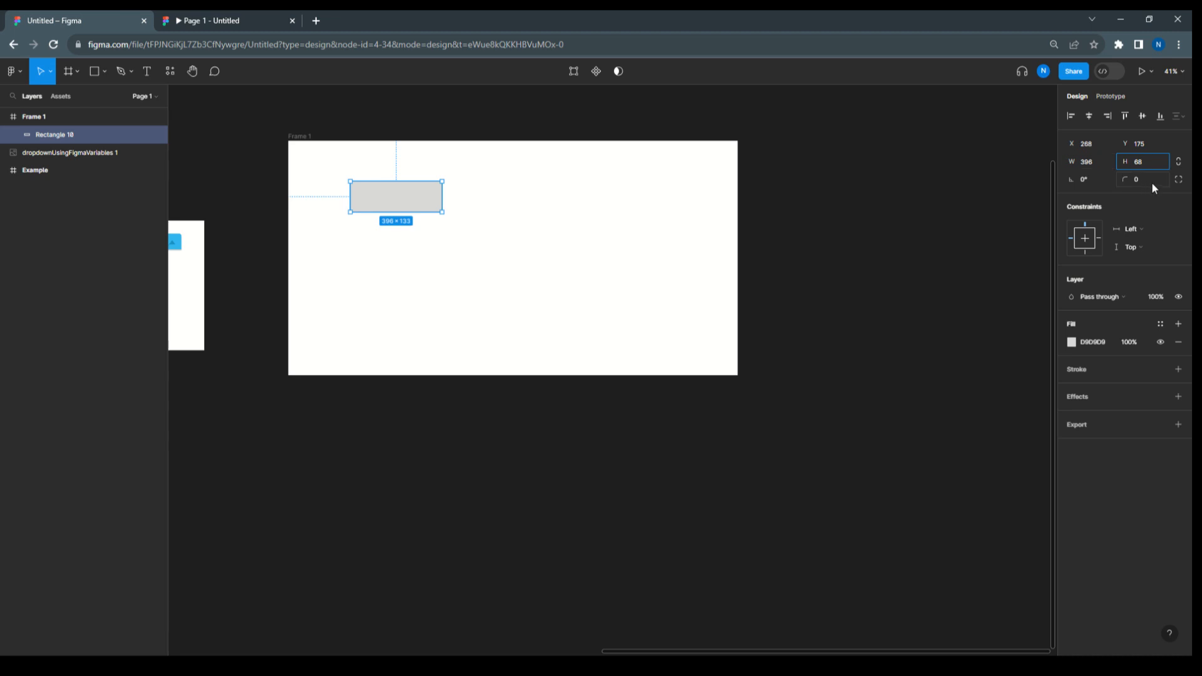
- Round only the rectangle's two top corners with a radius of 7
left_click(1179, 180)
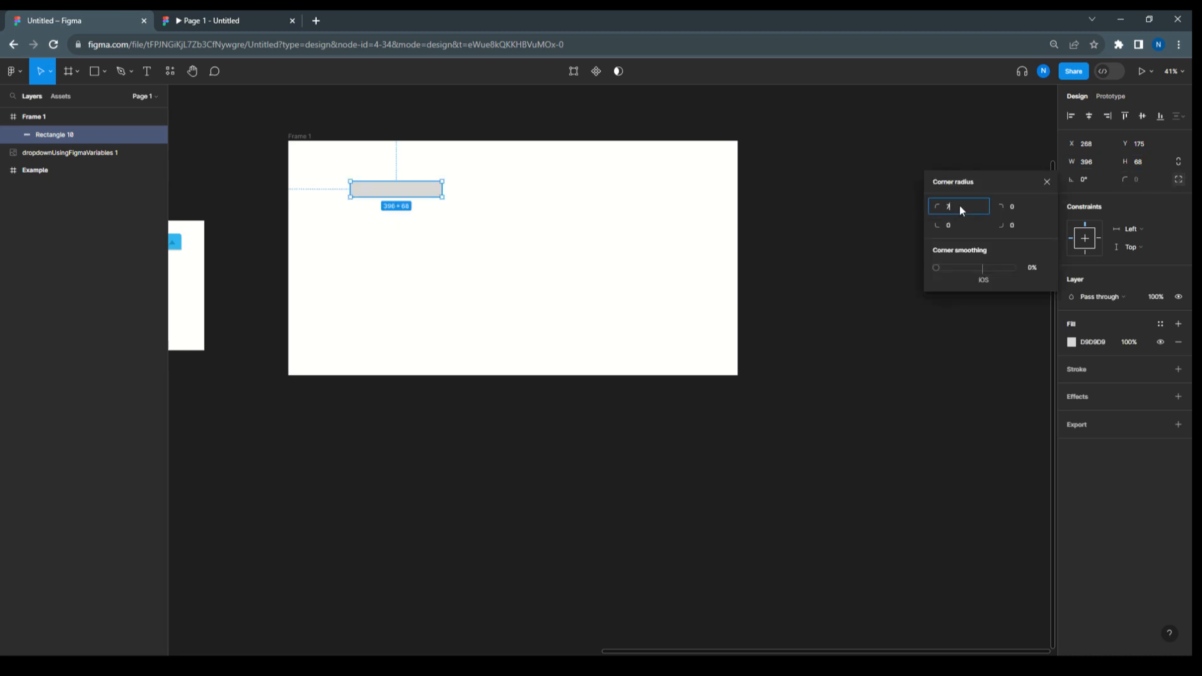
key("Tab")
left_click(947, 319)
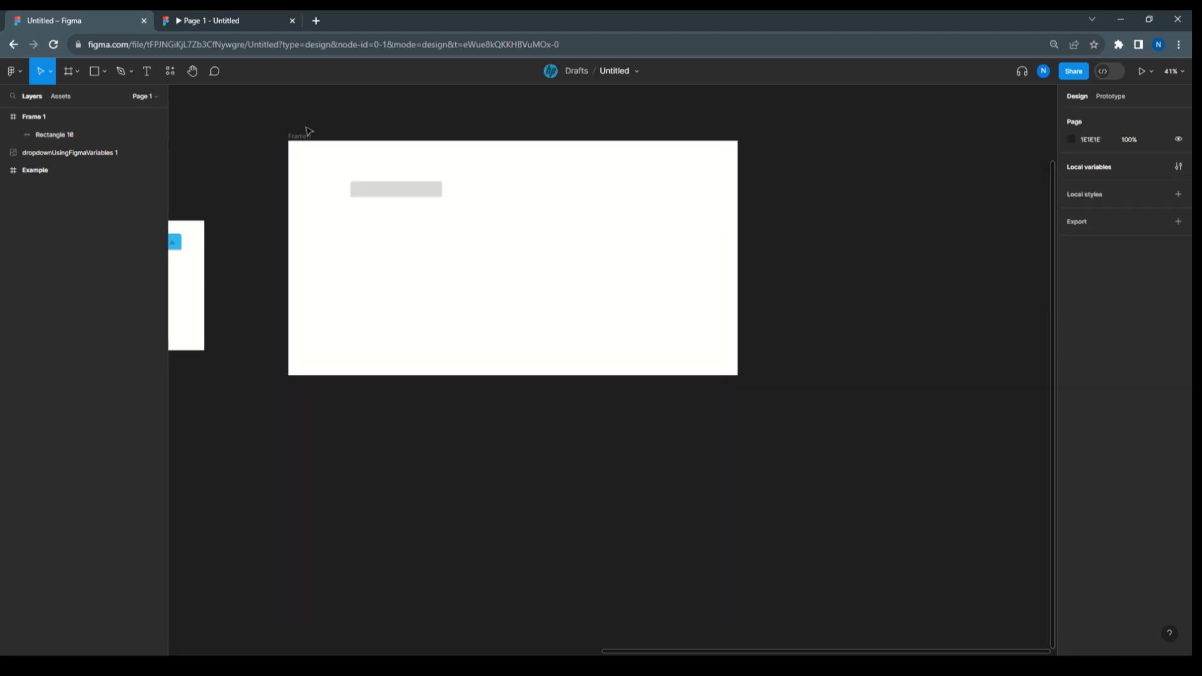
- Fill the rectangle with the light blue already used in the document colors
left_click(434, 194)
scroll(381, 180, "up", 5)
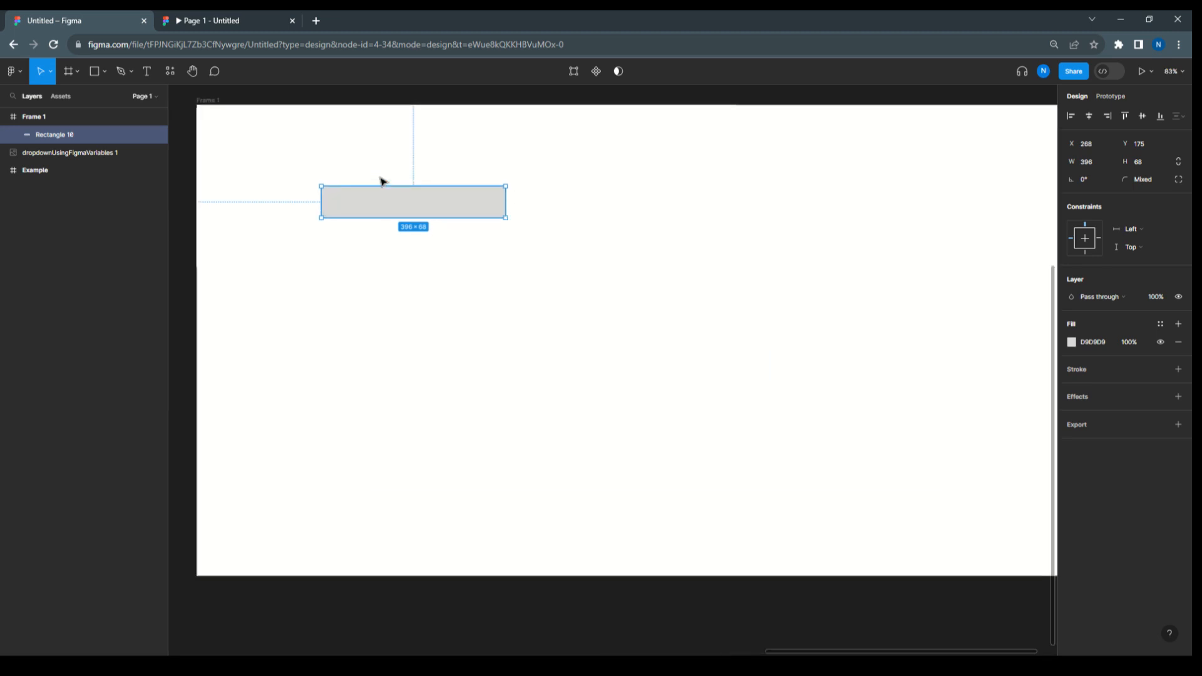
left_click(1071, 342)
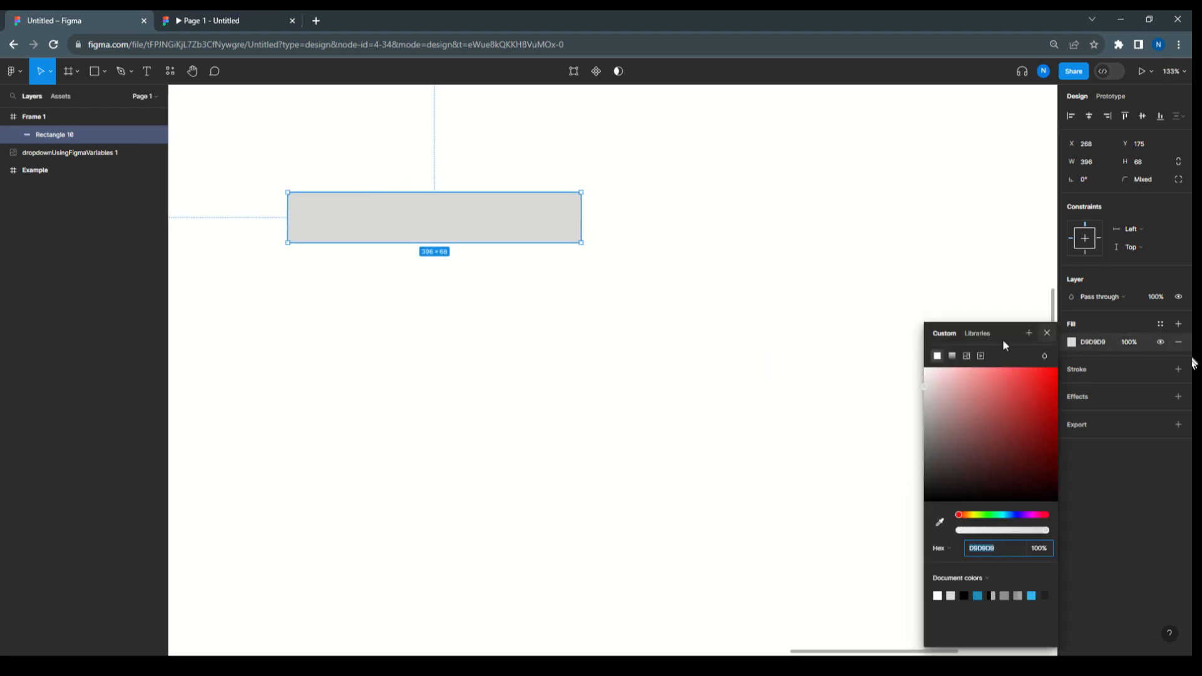
left_click(1031, 596)
left_click(686, 382)
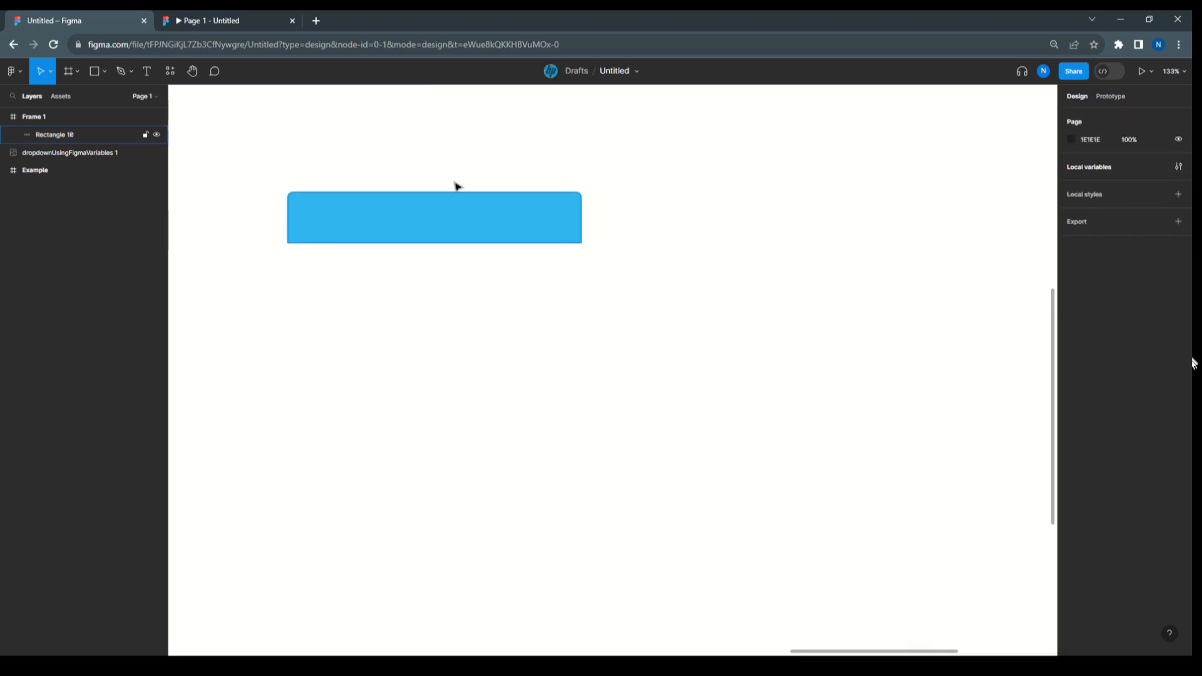
- Add the white text label "Select From The List" on the blue rectangle
left_click(146, 73)
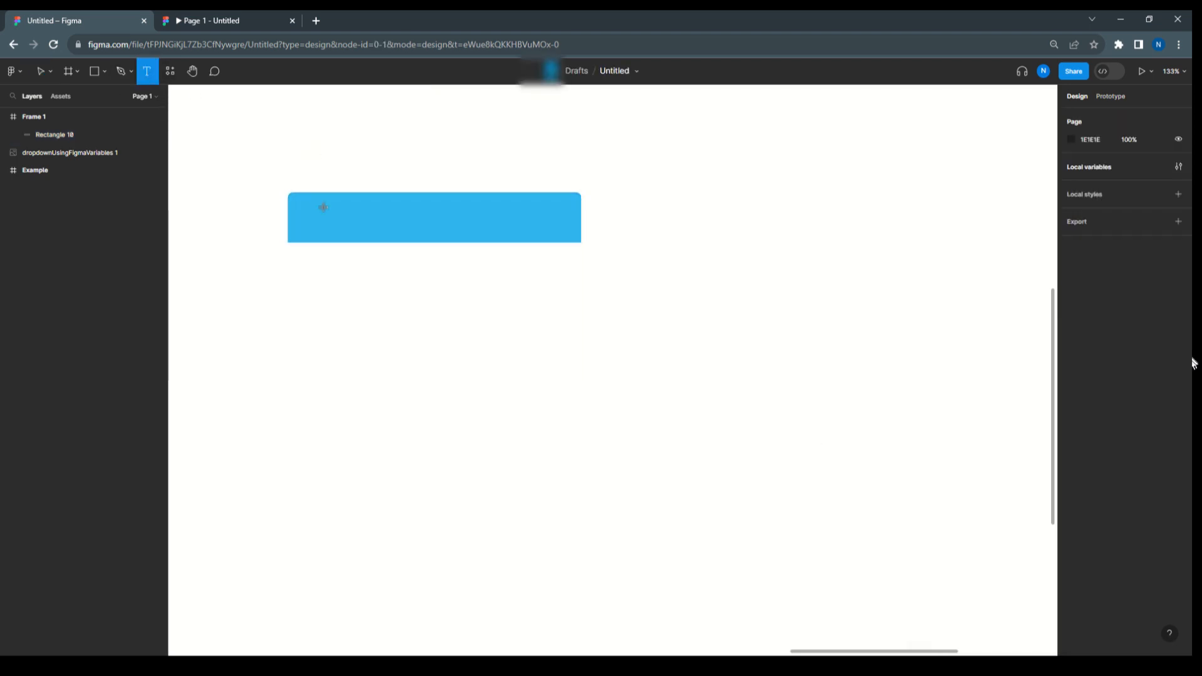
left_click(322, 208)
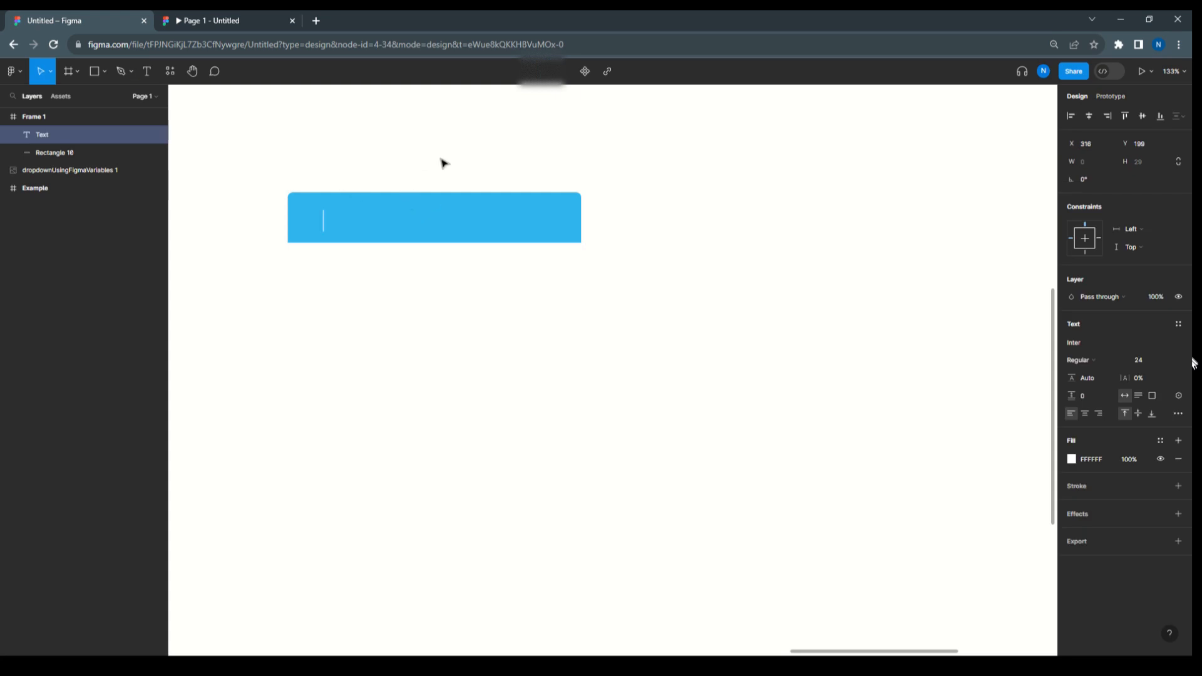
type("Select From T")
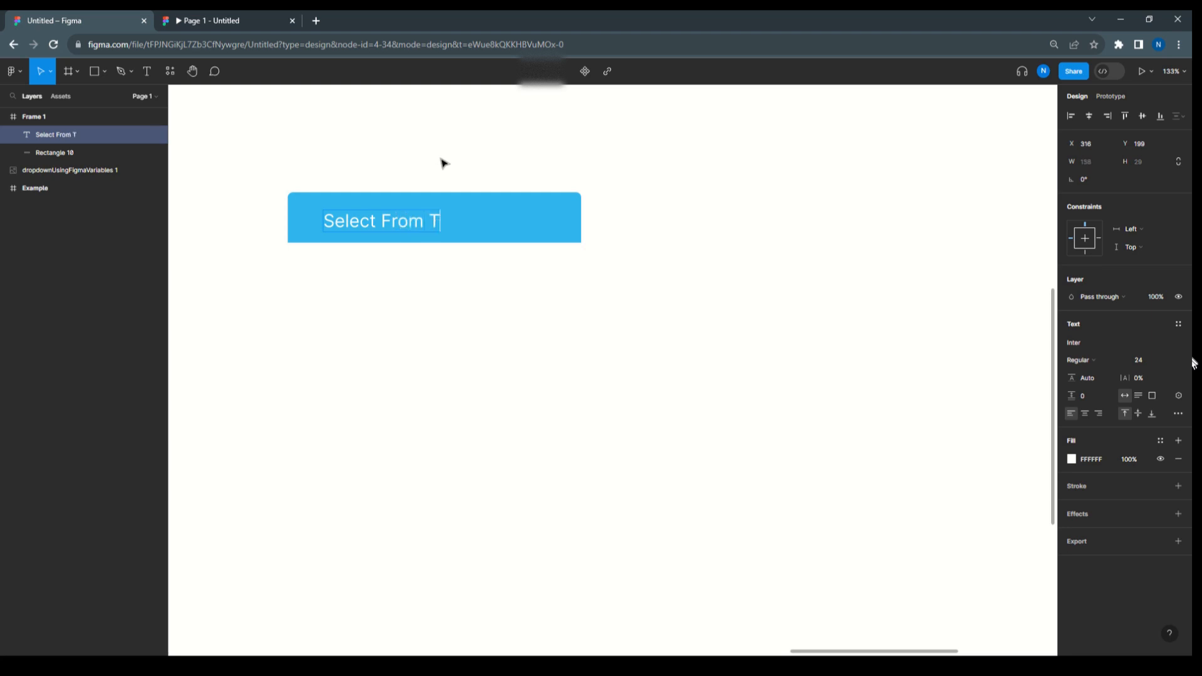
type("he List")
key("Escape")
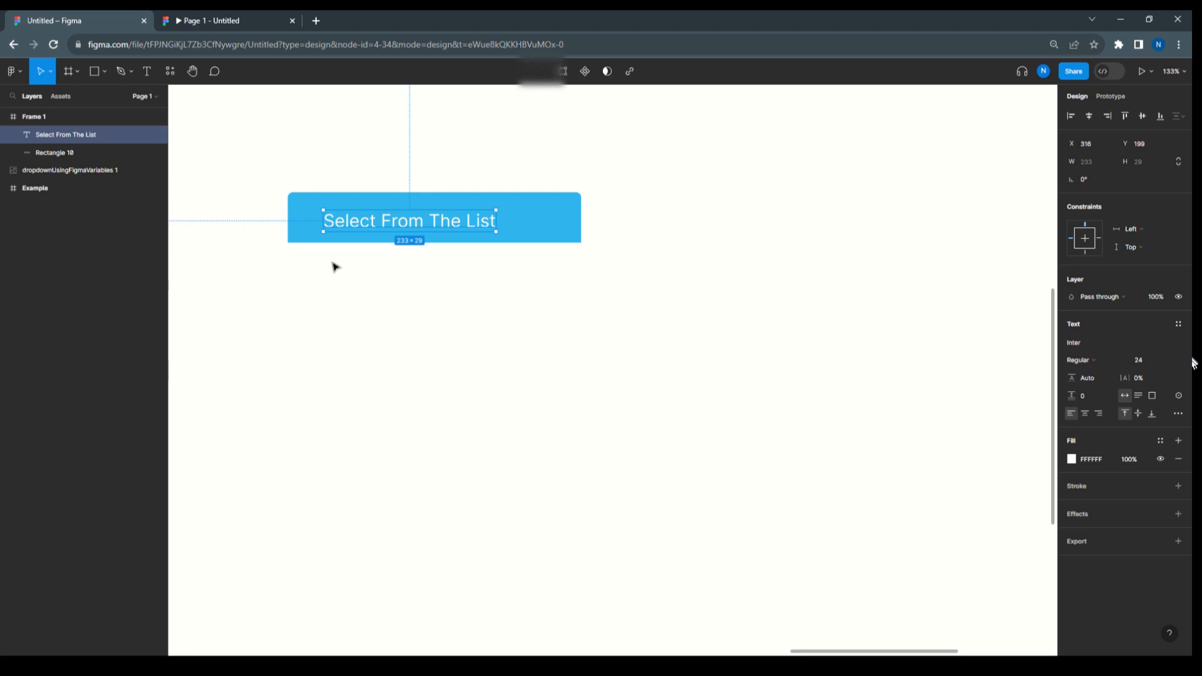
- Move the label closer to the blue rectangle's left edge, at about X 289, Y 195
left_click_drag(372, 231, 353, 229)
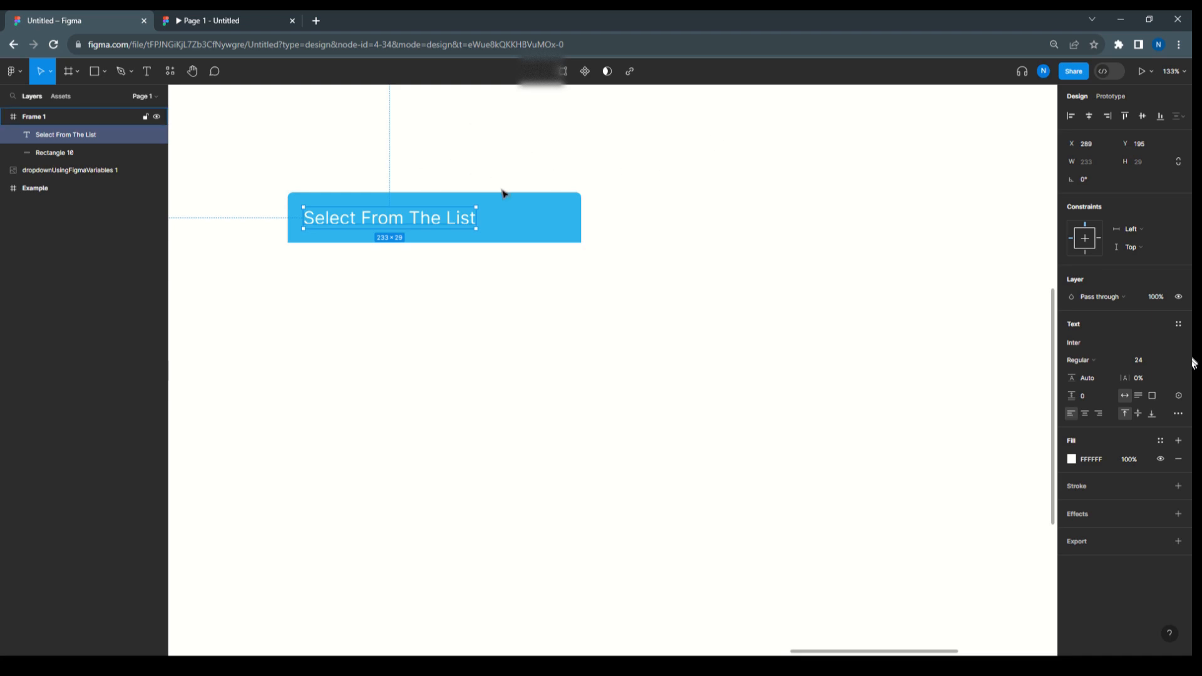
scroll(504, 194, "up", 2)
left_click(595, 163)
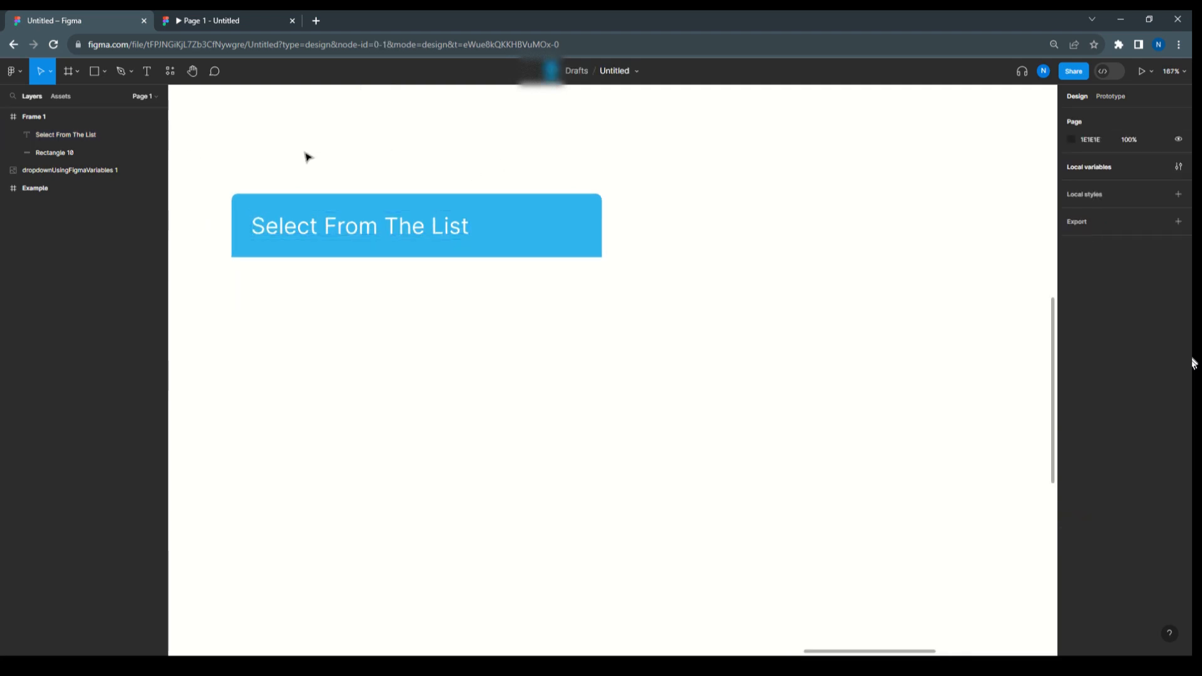
- Draw an upward-pointing triangle about 28 × 28 near the right end of the blue rectangle
left_click(102, 71)
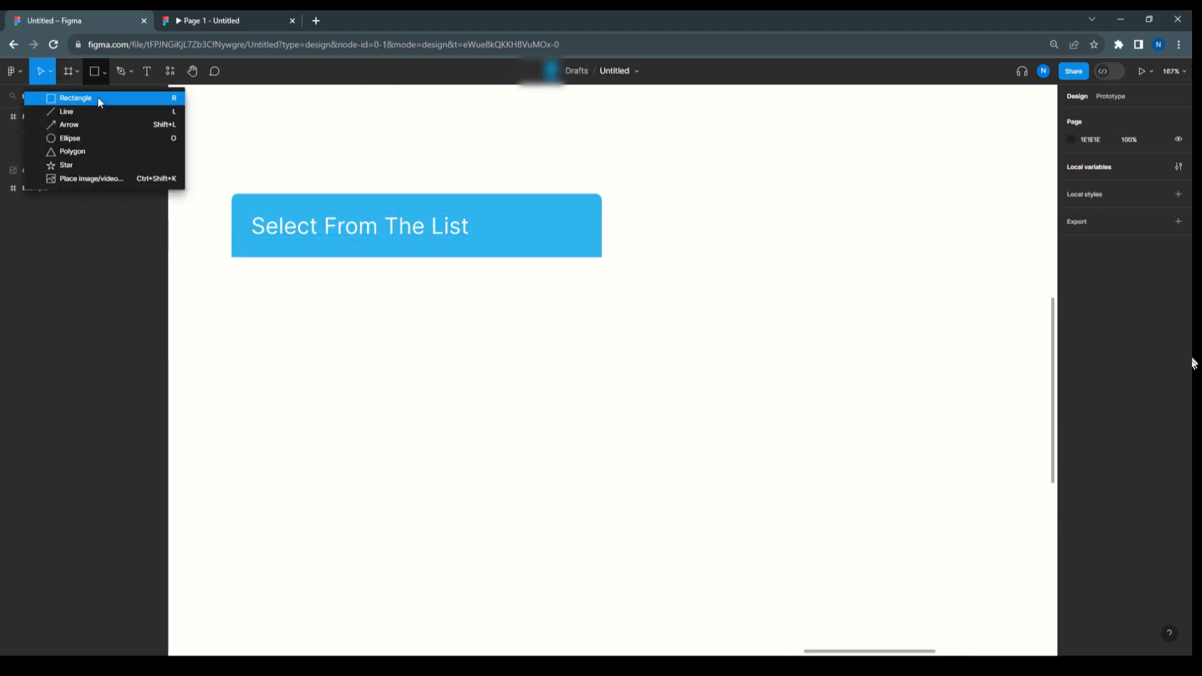
left_click(89, 151)
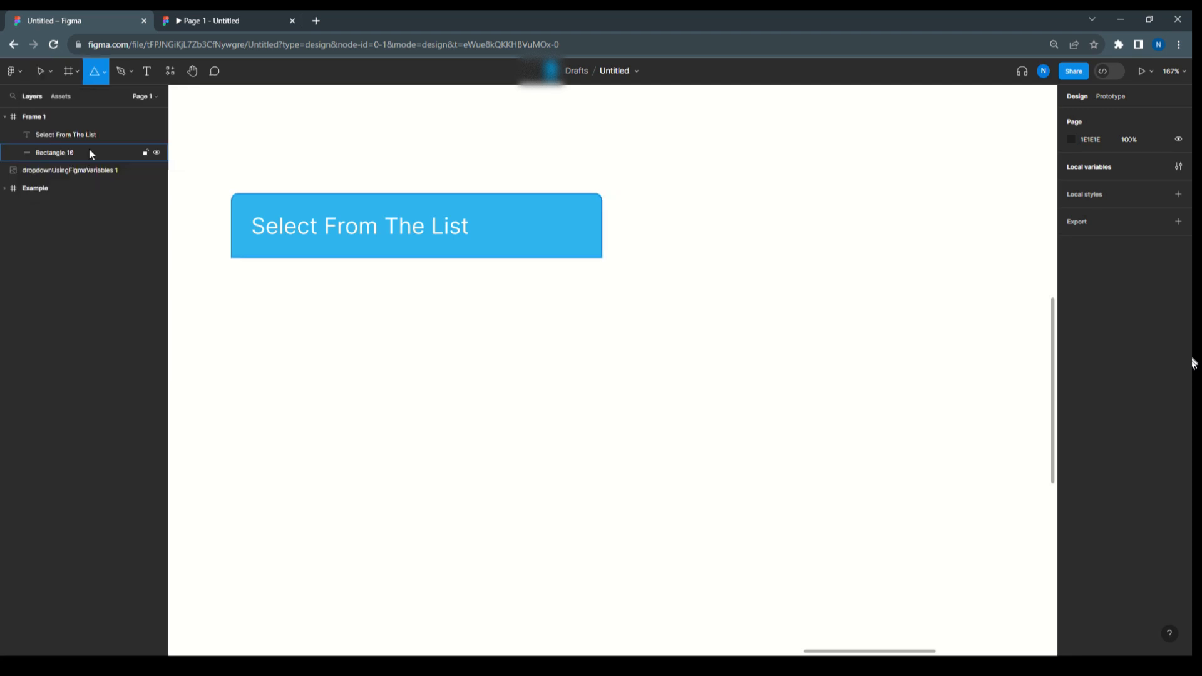
left_click_drag(546, 218, 572, 250)
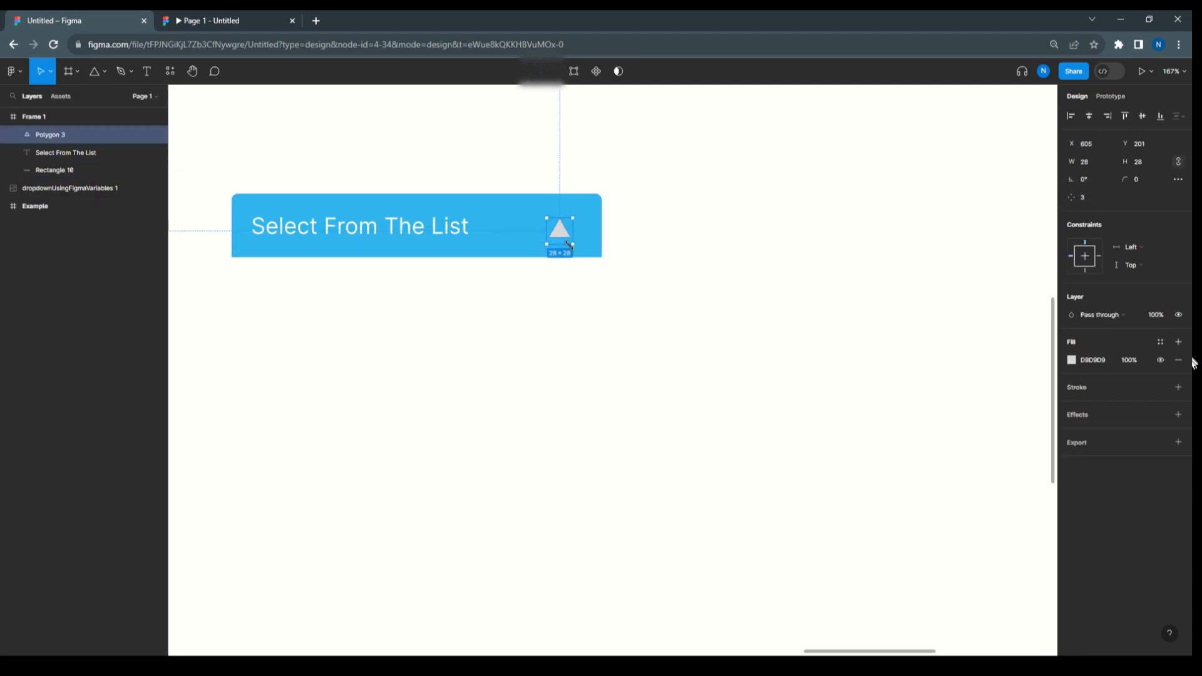
left_click(687, 242)
- Duplicate the triangle over the original and rotate the copy 180° so that it points down
left_click(562, 233)
mouse_move(562, 233)
left_mouse_down("alt")
mouse_move(599, 233)
mouse_move(601, 257)
mouse_move(564, 215)
mouse_move(598, 235)
mouse_move(558, 236)
left_mouse_up("alt")
left_click(702, 233)
left_click(665, 215)
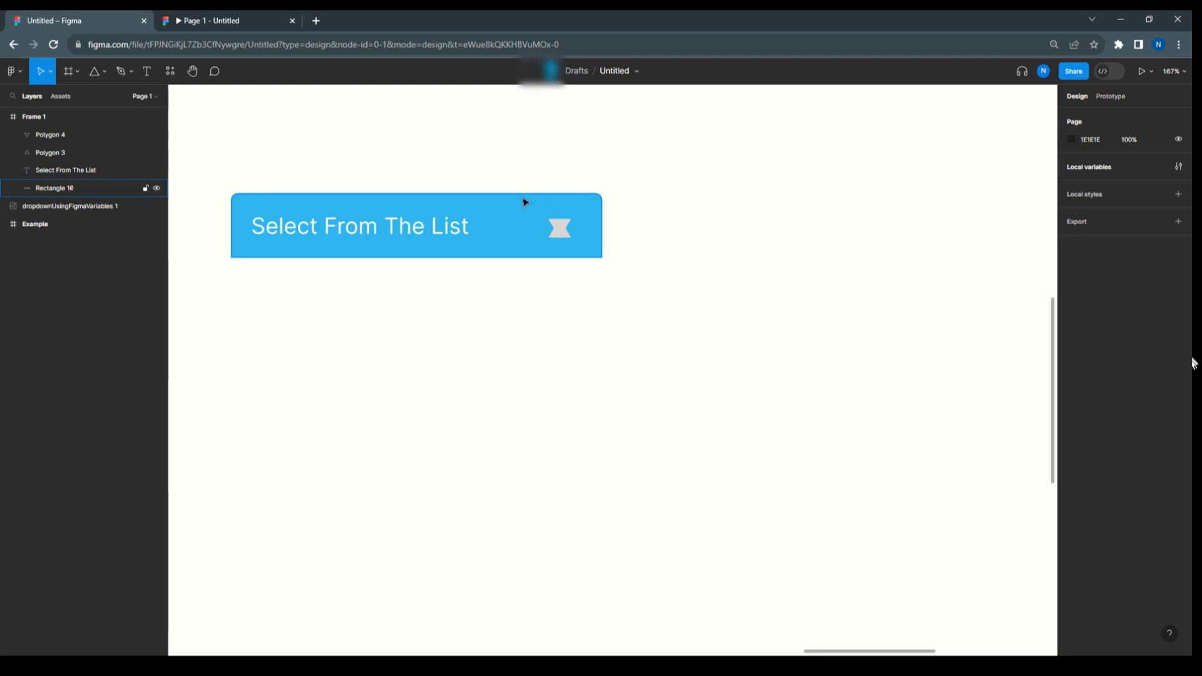
- Rename the upward-pointing triangle's layer to ChevronUp
scroll(526, 201, "up", 5)
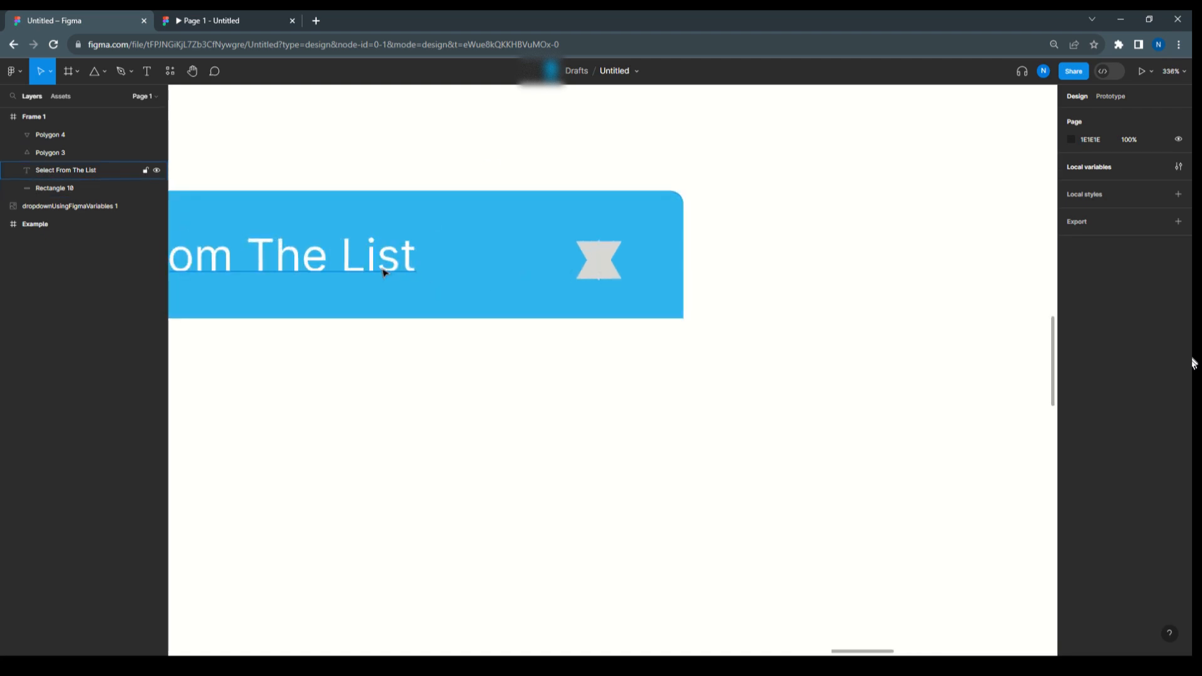
left_click(618, 279)
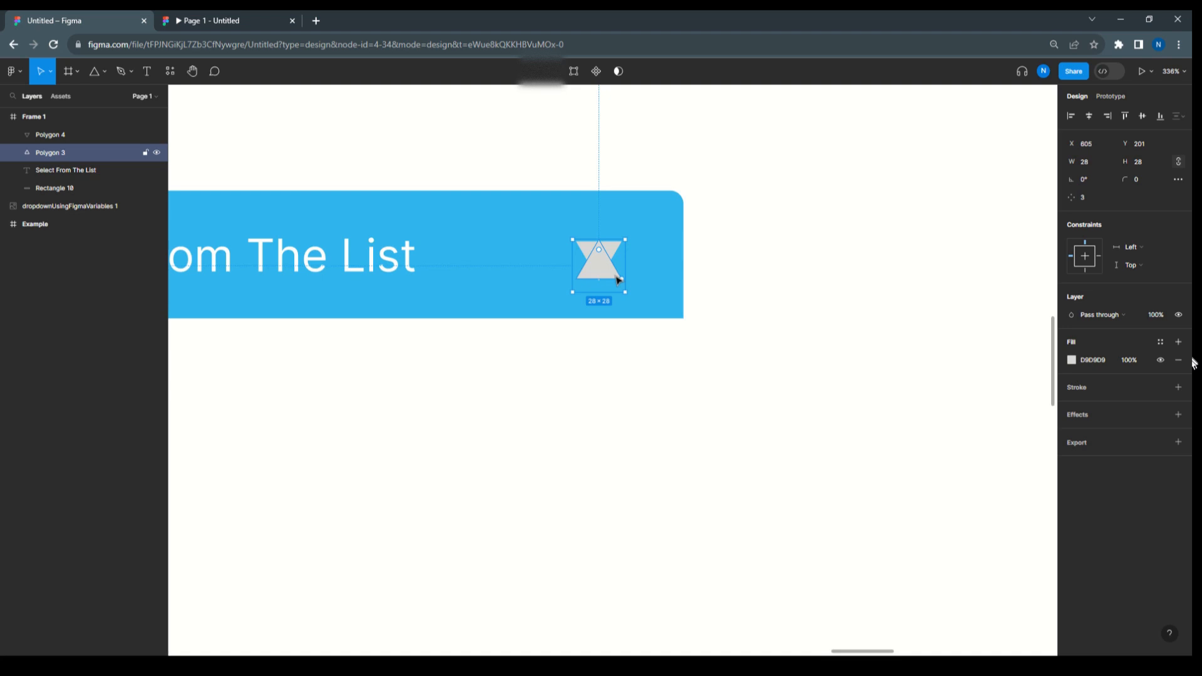
double_click(62, 154)
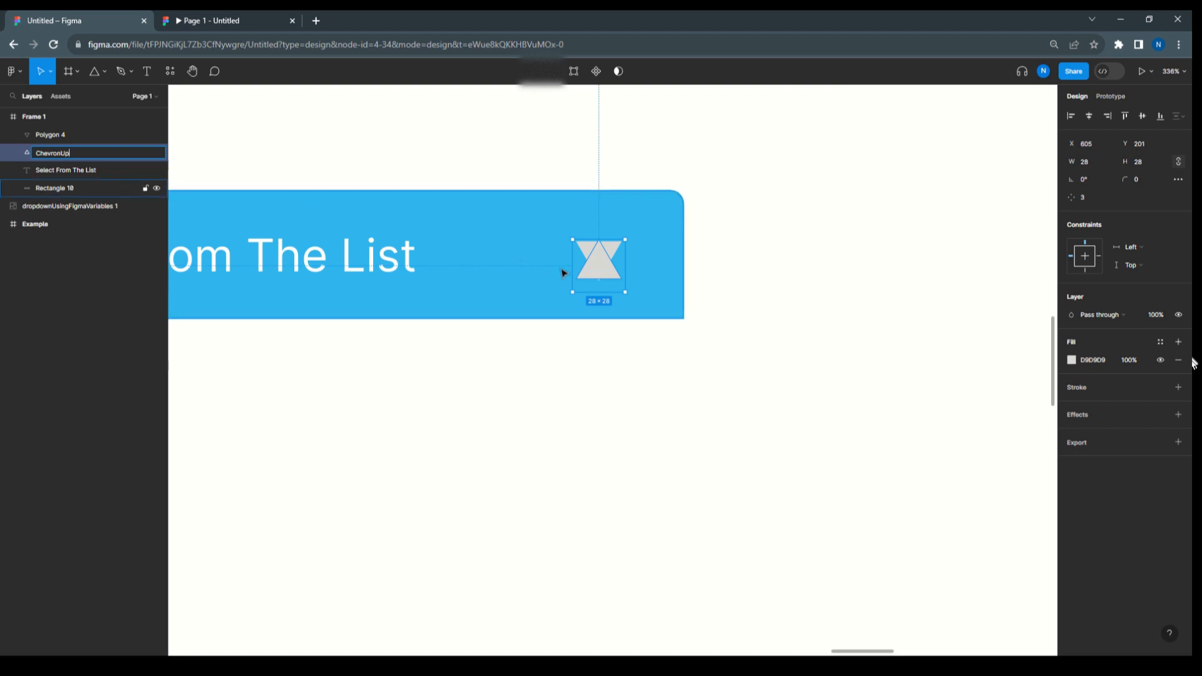
left_click(752, 263)
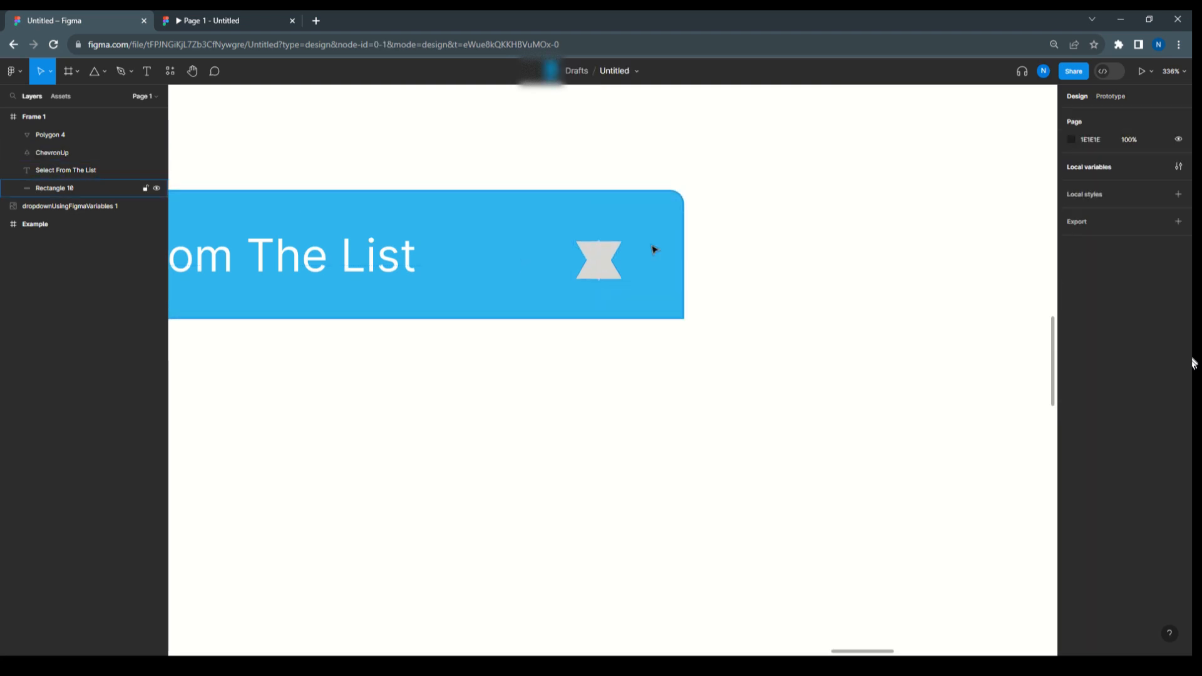
- Rename the downward-pointing triangle's layer to ChevronDown
left_click(615, 252)
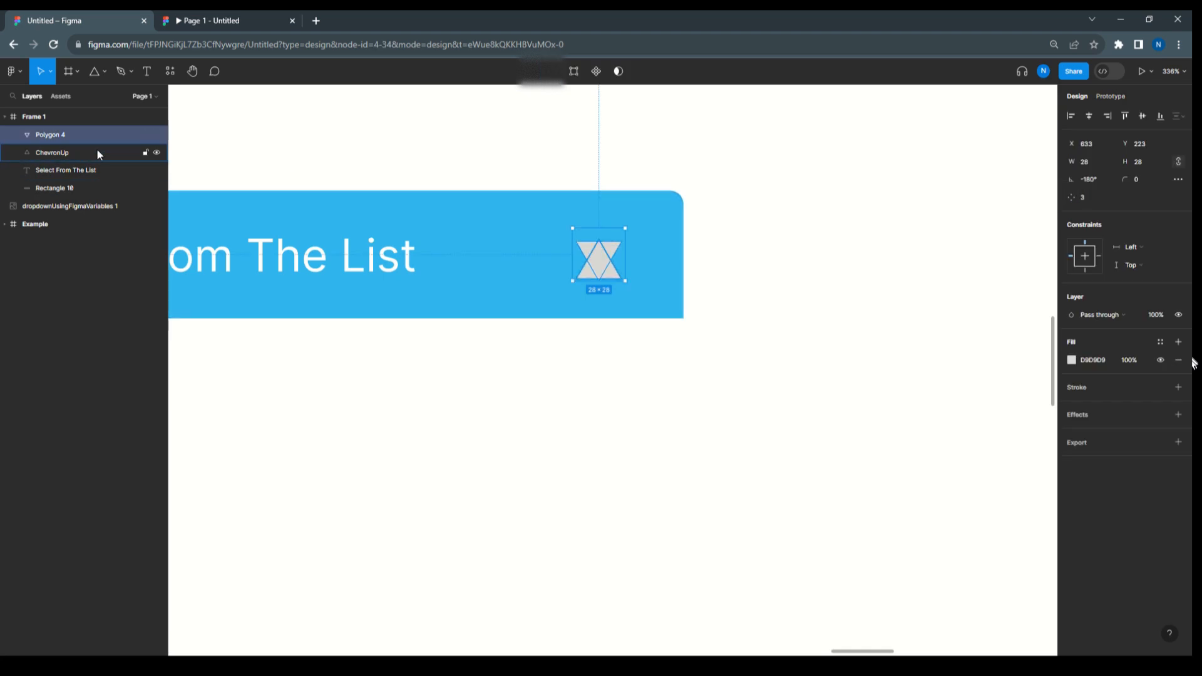
left_click(54, 154)
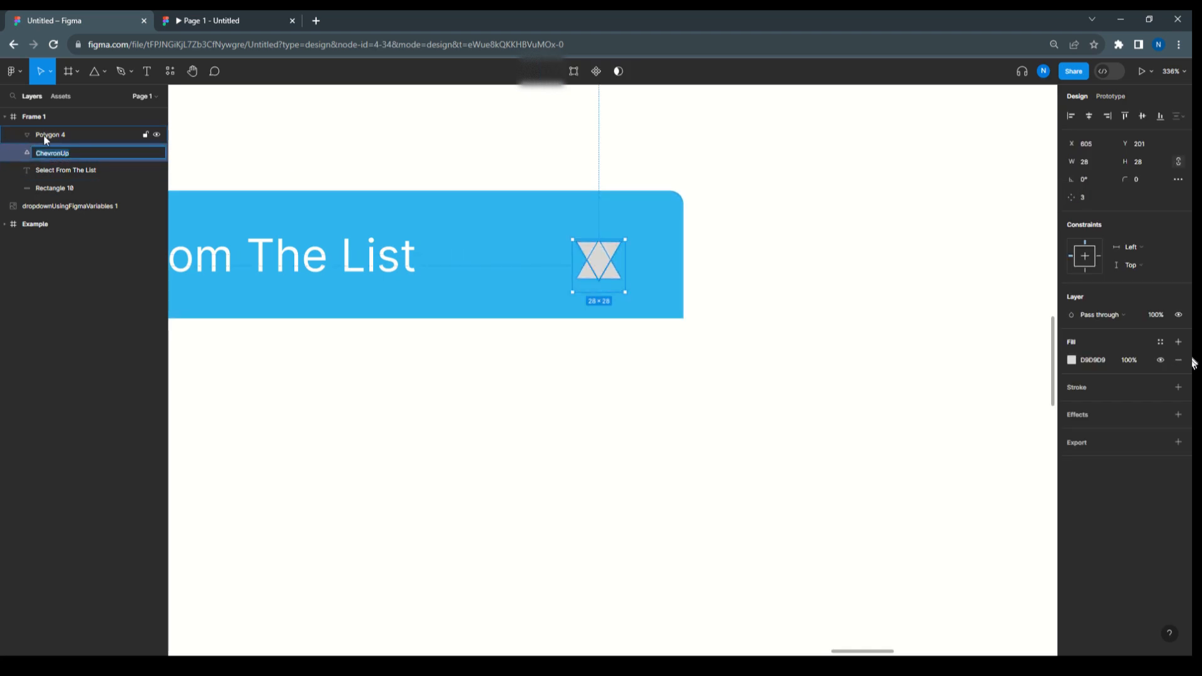
left_click(46, 137)
double_click(46, 137)
type("ChevronDown")
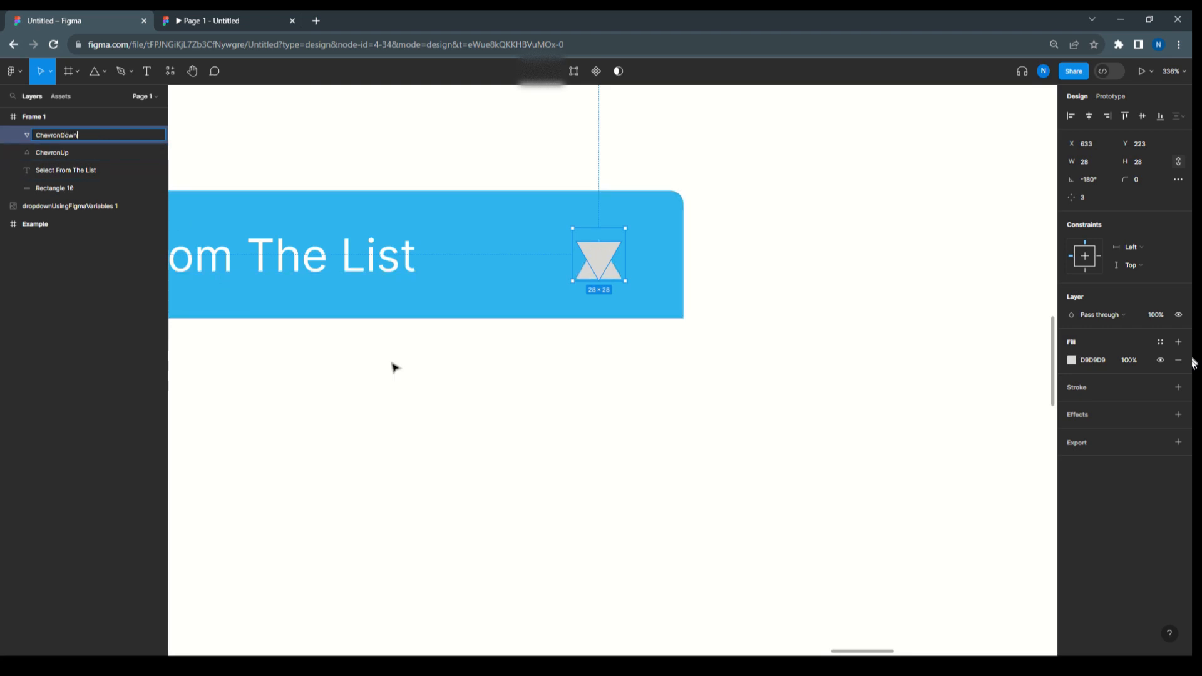
- Delete all existing local variables from the Dropdown collection
left_click(467, 389)
scroll(553, 382, "down", 5)
scroll(467, 376, "up", 4)
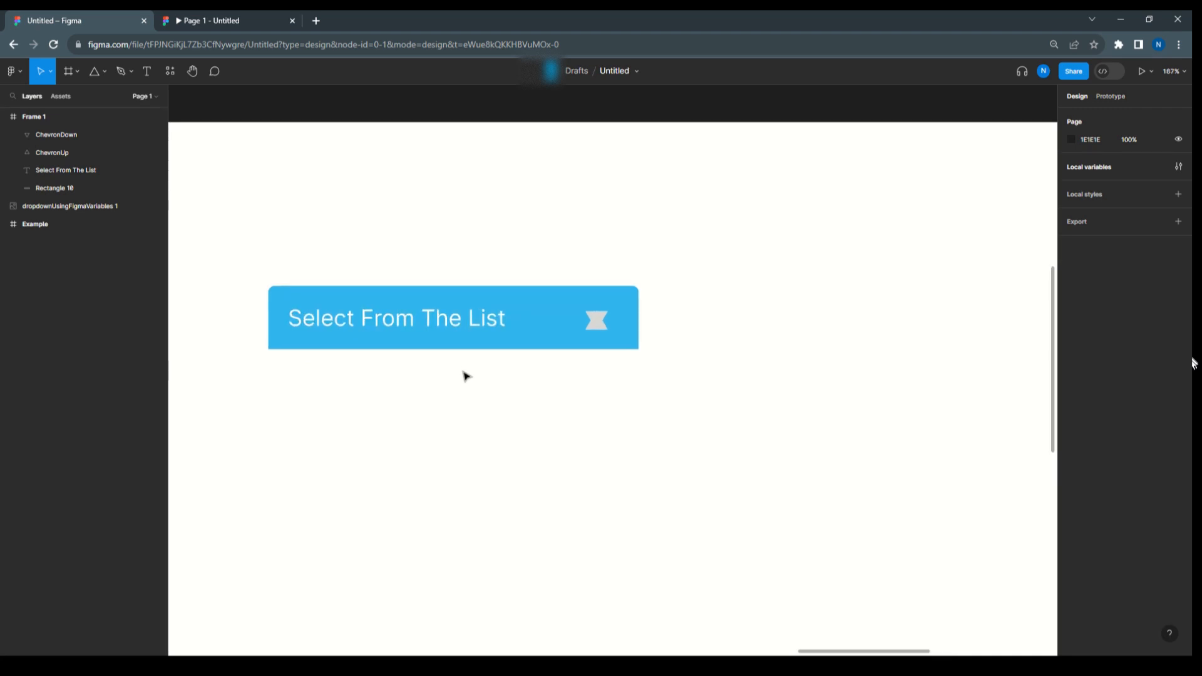
key("space")
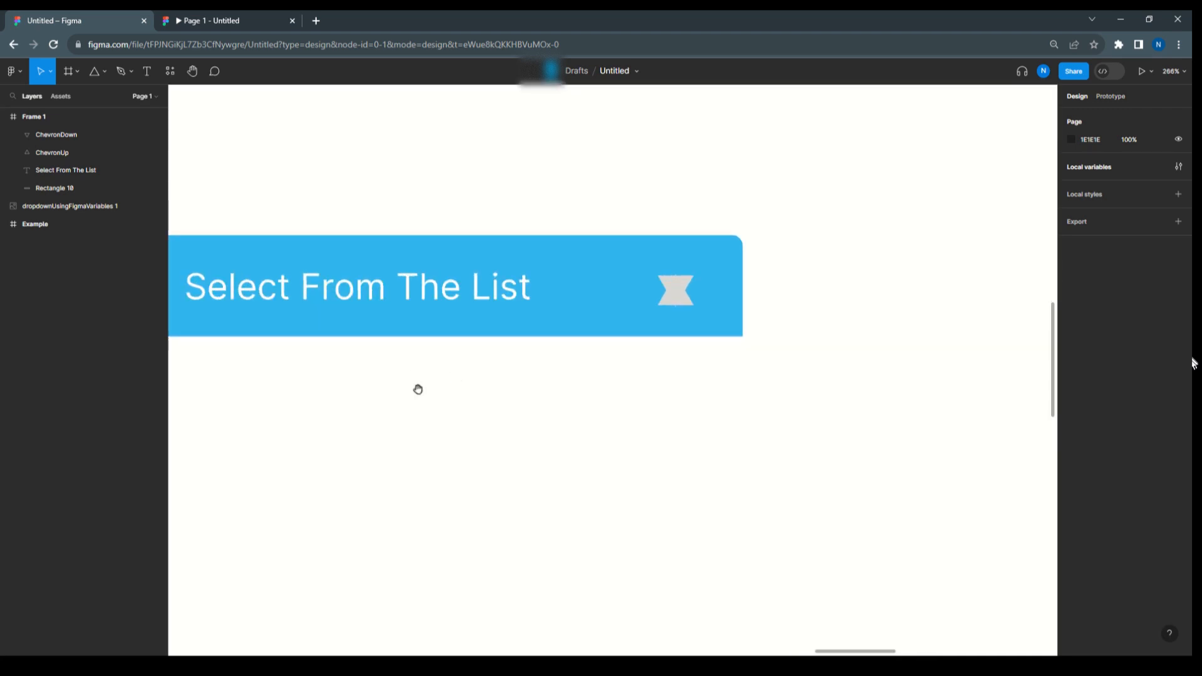
left_click_drag(486, 375, 569, 335)
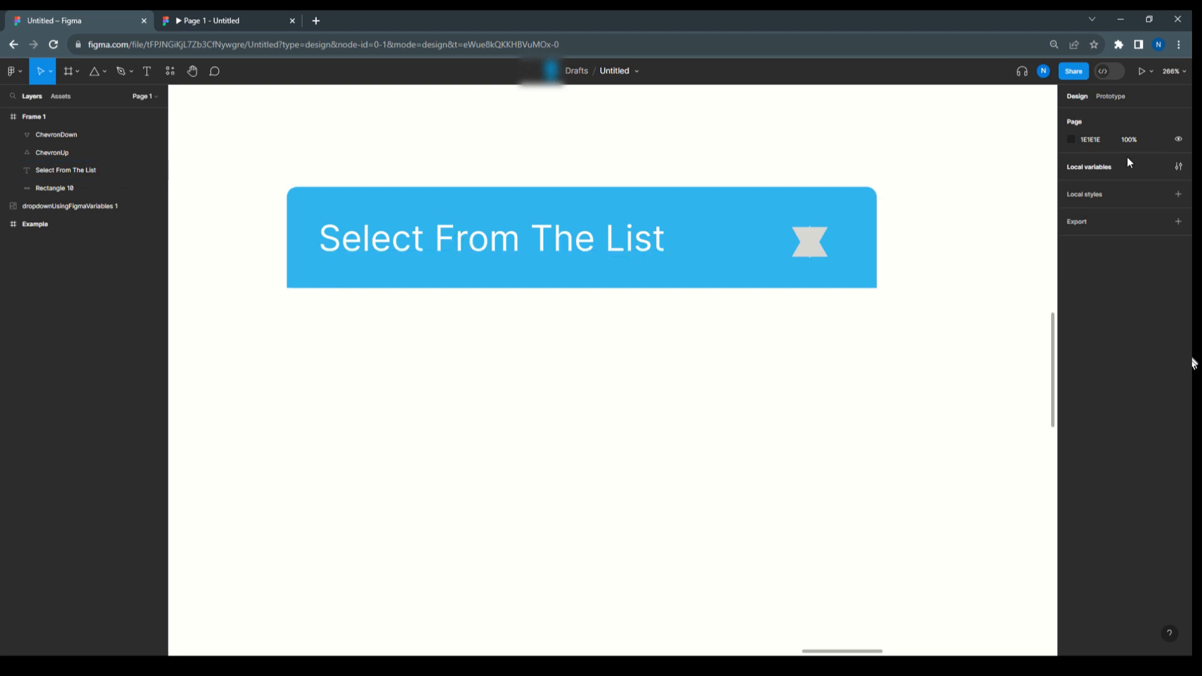
left_click(1085, 169)
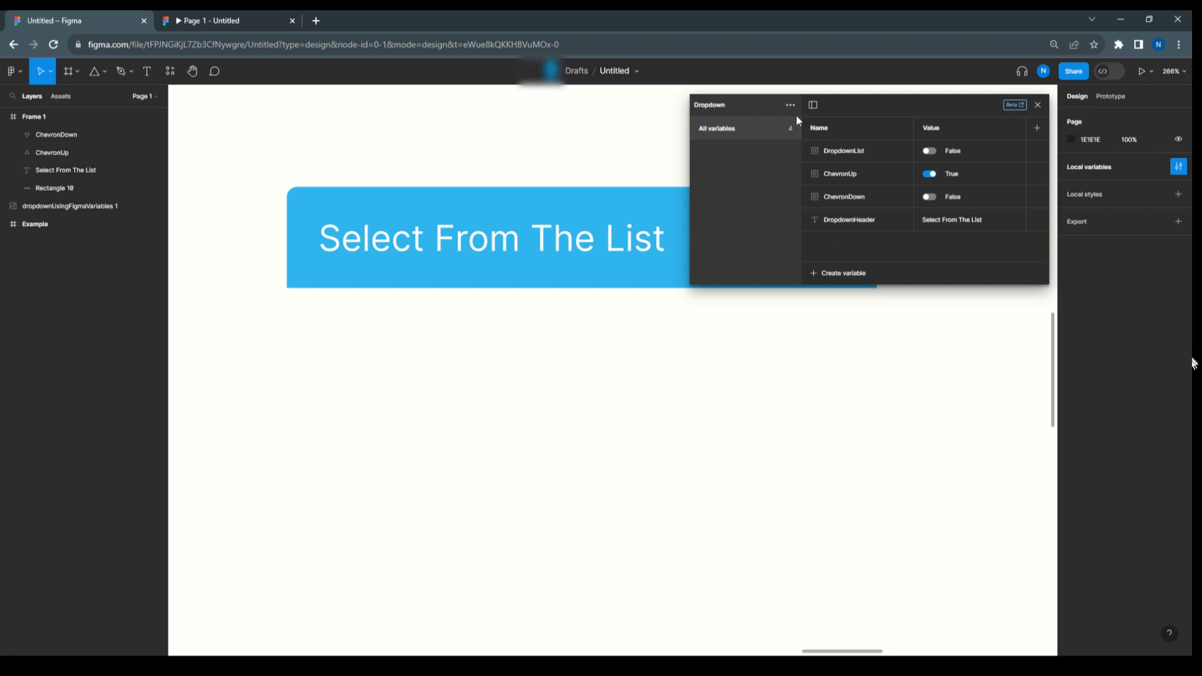
left_click_drag(870, 218, 865, 144)
right_click(865, 144)
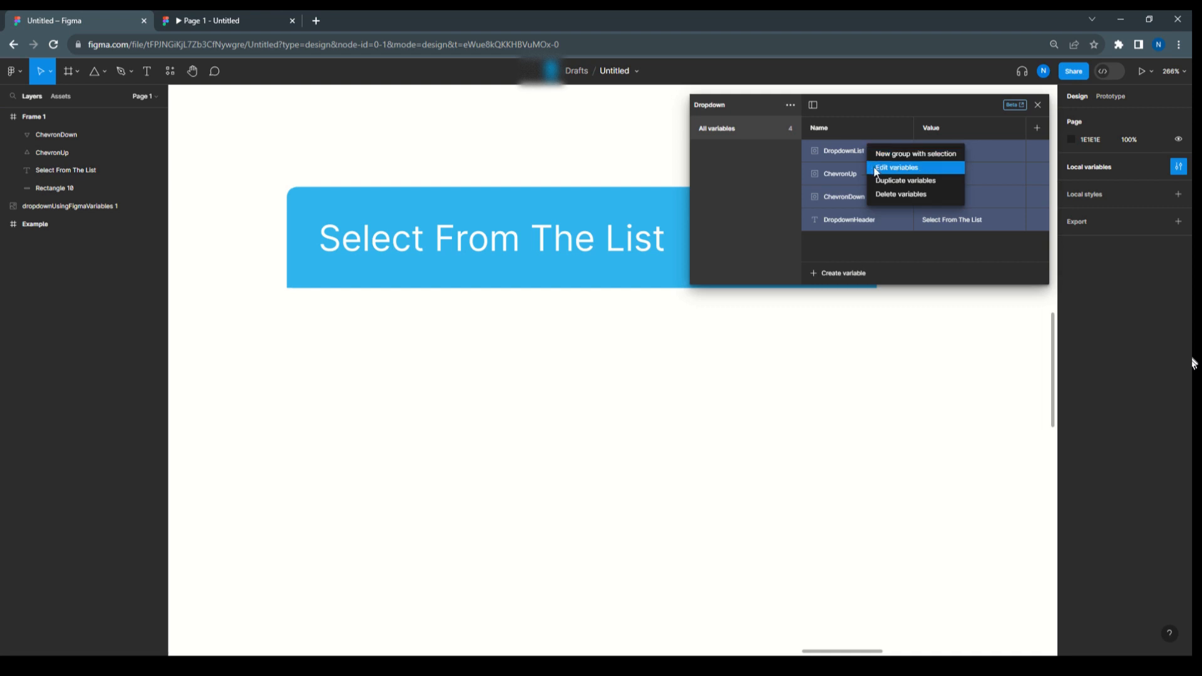
left_click(883, 194)
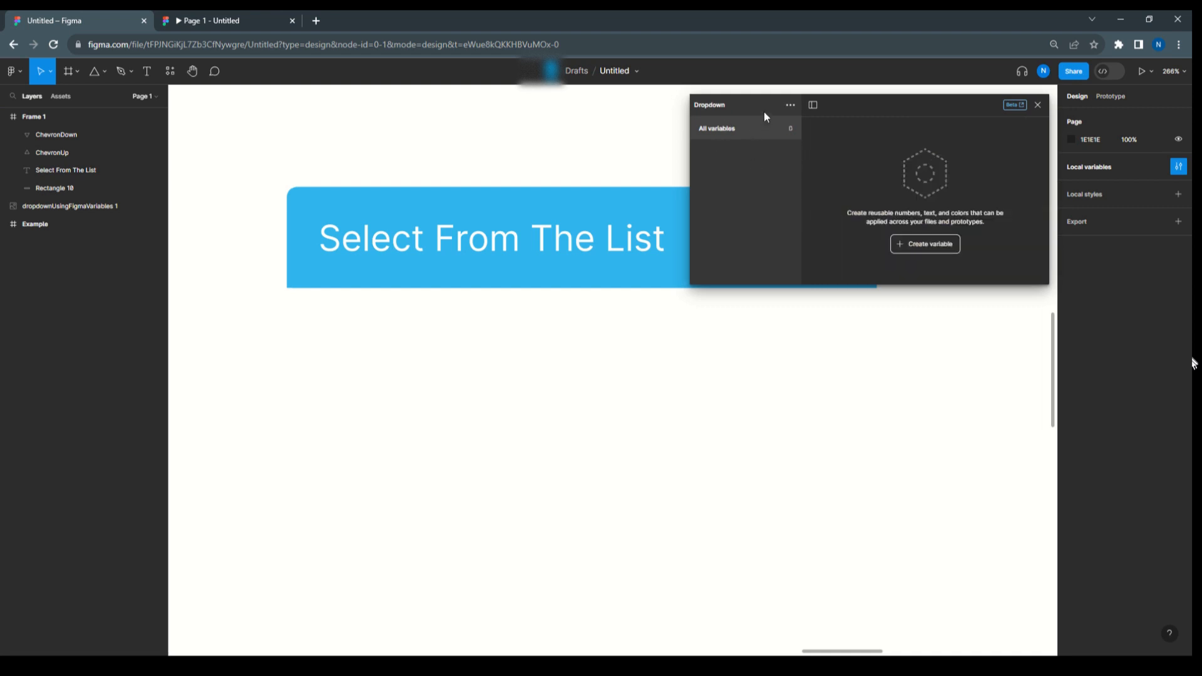
- Create a boolean variable named ChevronUp in the Dropdown collection and set its value to True
left_click(915, 250)
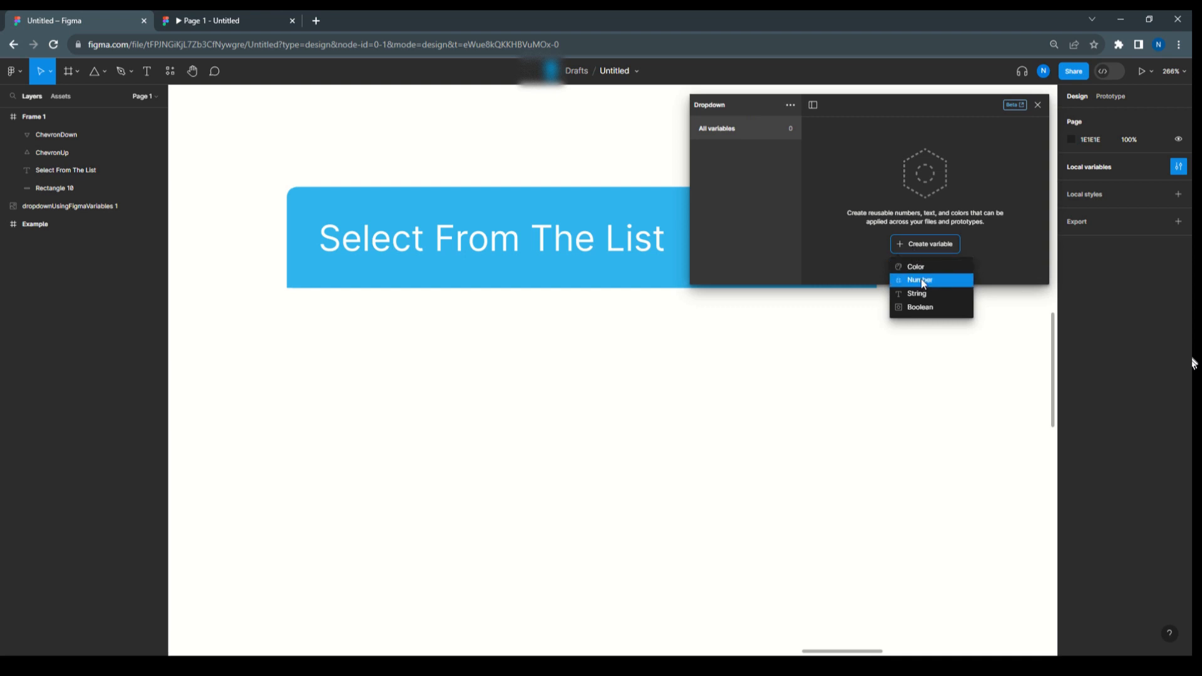
left_click(926, 307)
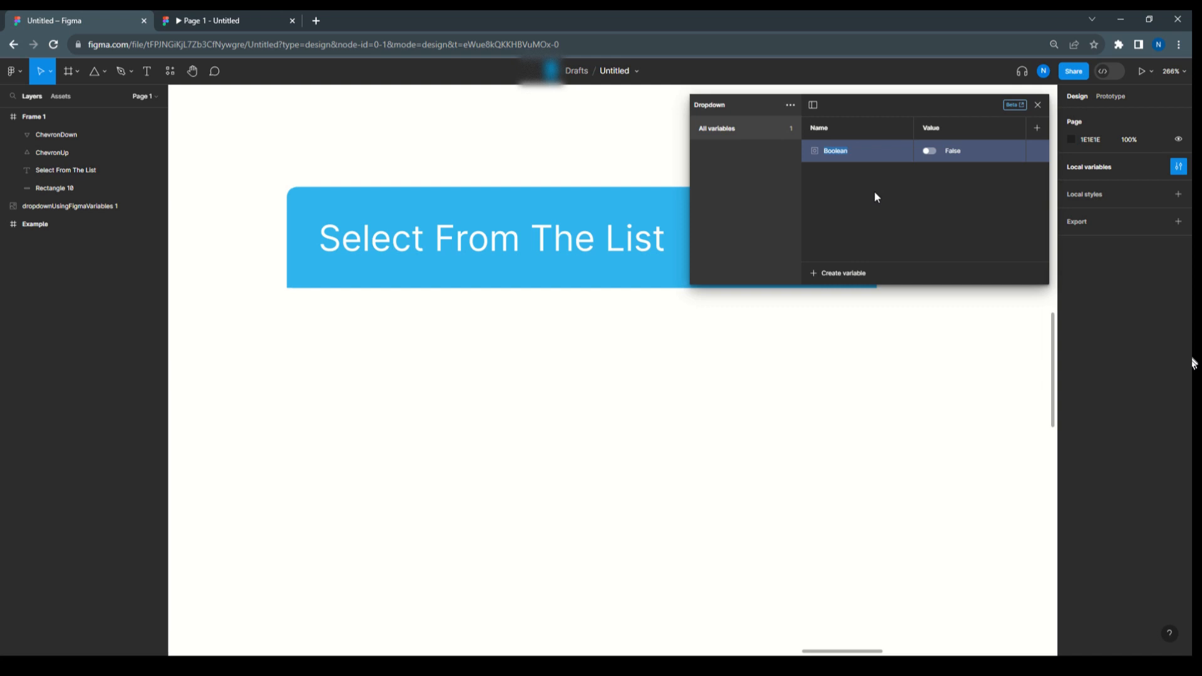
type("ChevronUp")
left_click_drag(888, 107, 748, 295)
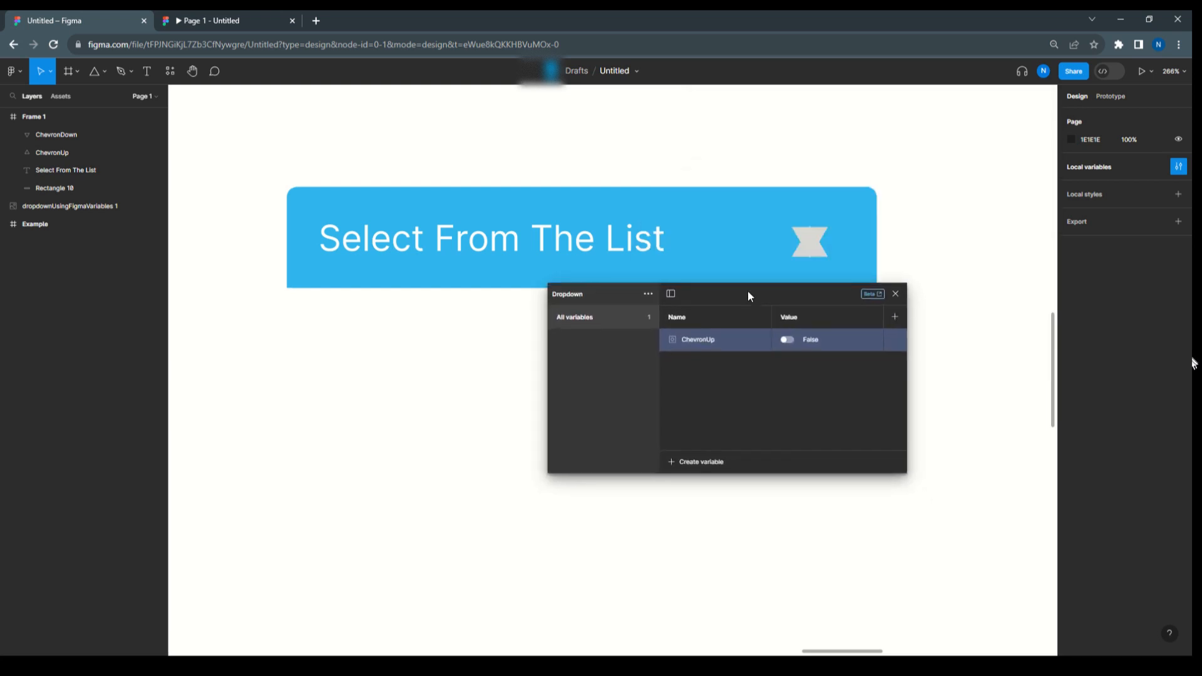
left_click(787, 340)
- Create a second boolean variable named ChevronDown, leaving its value at False
left_click(711, 462)
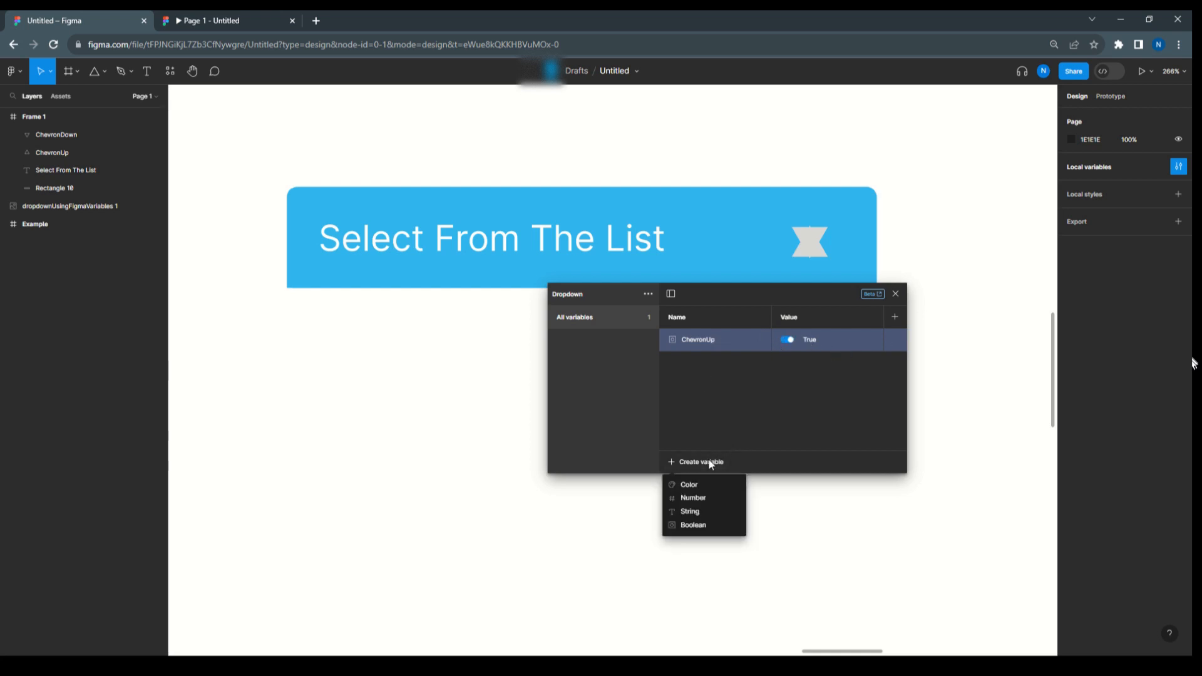
left_click(711, 525)
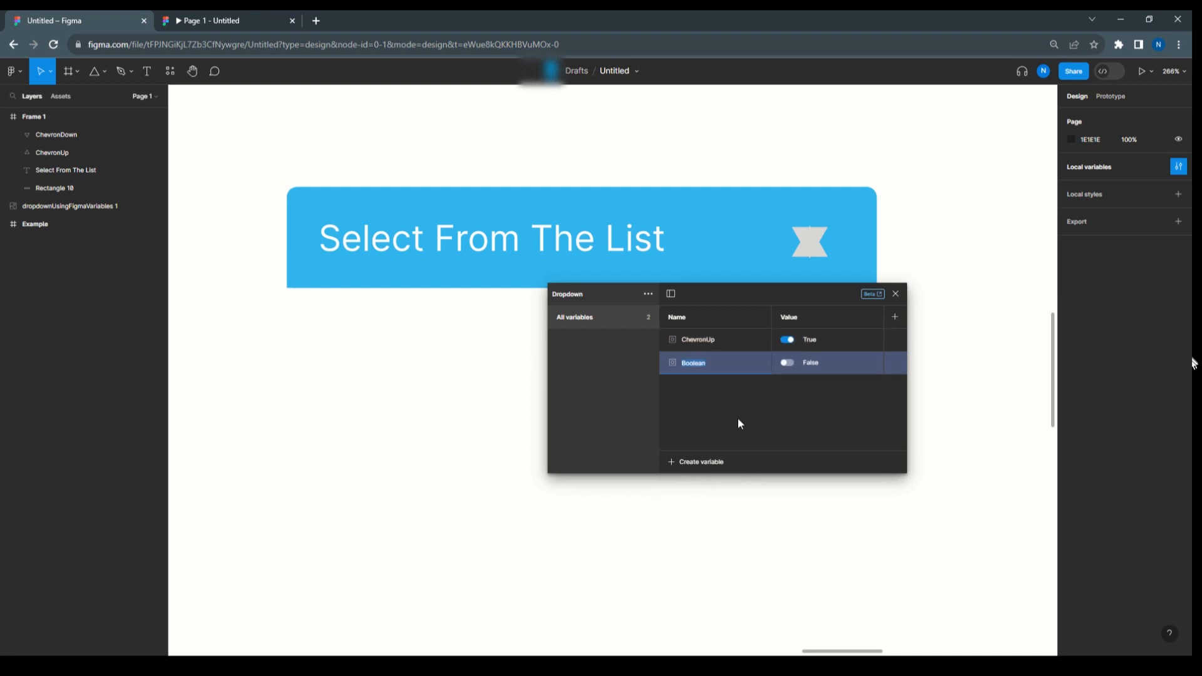
type("ChevronDown")
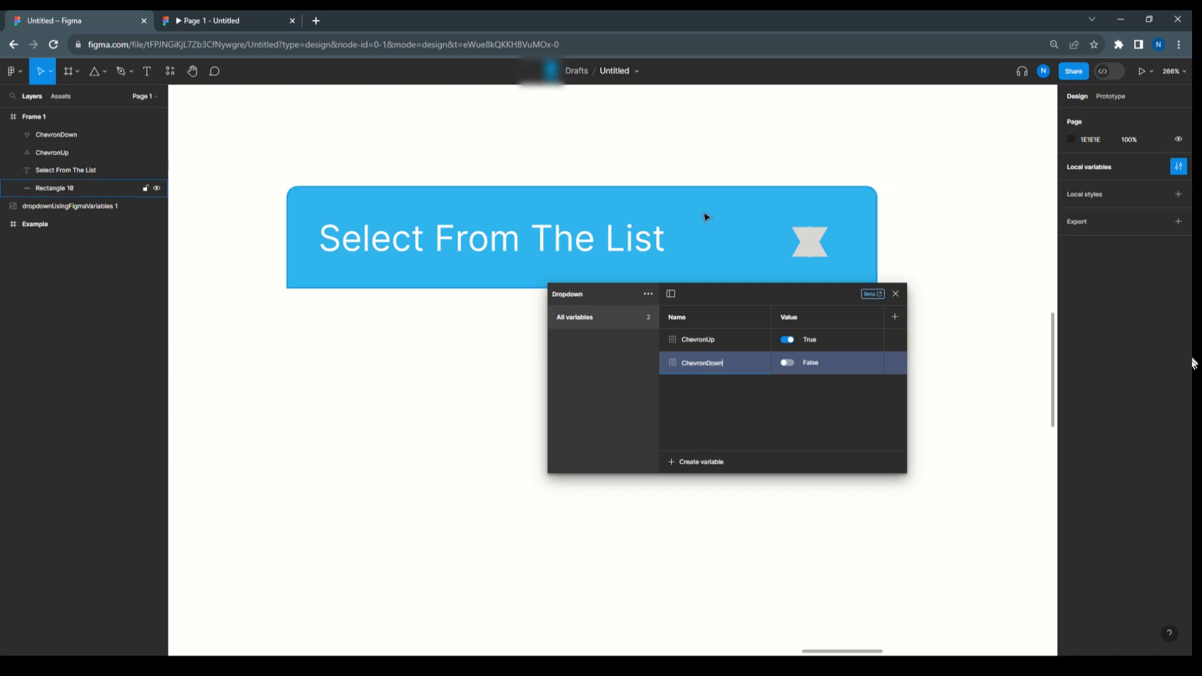
left_click(804, 255)
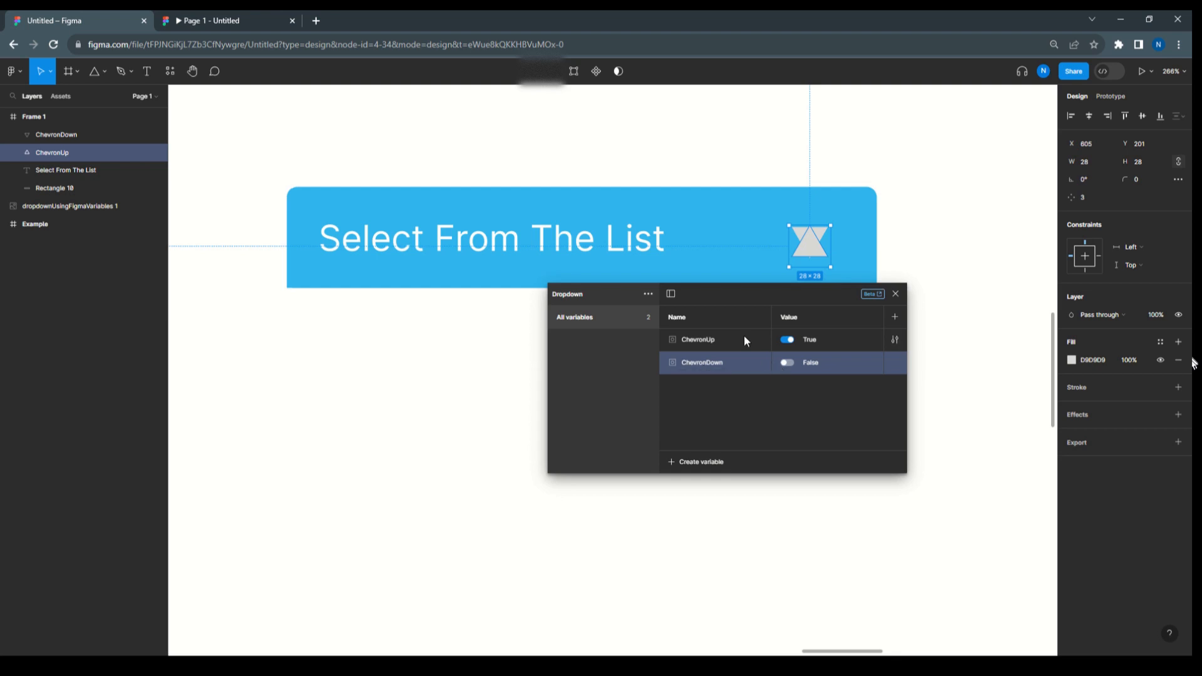
- Create a string variable with the value ListExample and copy the header label's text
left_click_drag(740, 301, 512, 280)
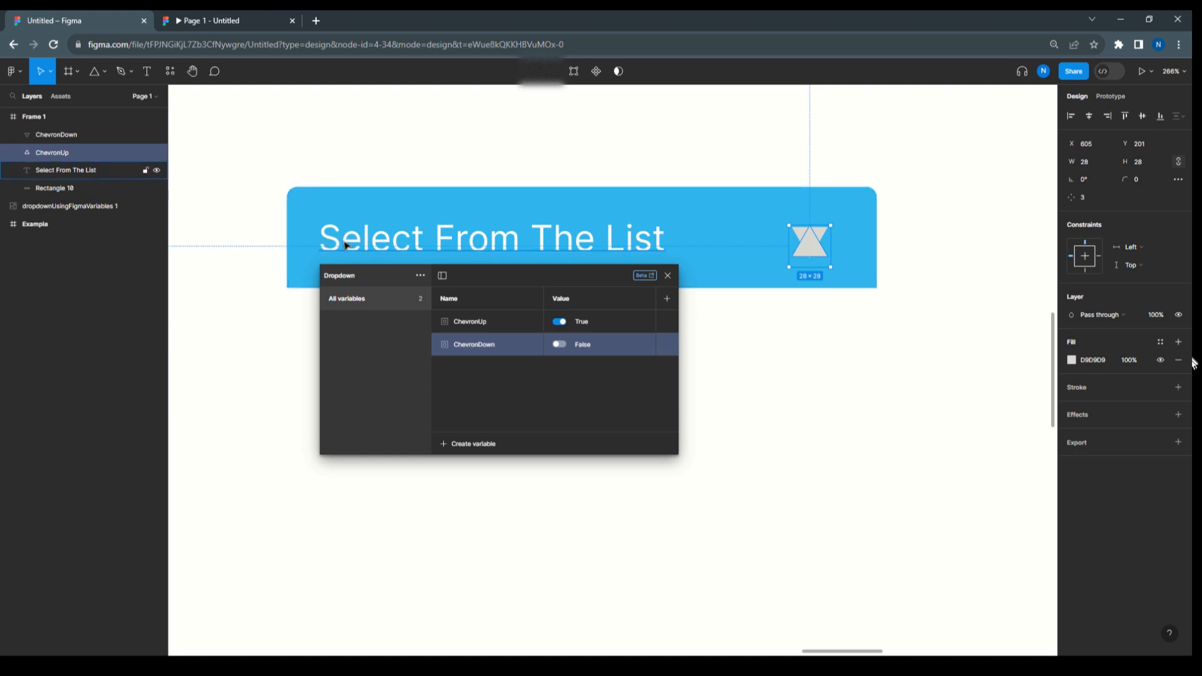
left_click(471, 446)
left_click(480, 494)
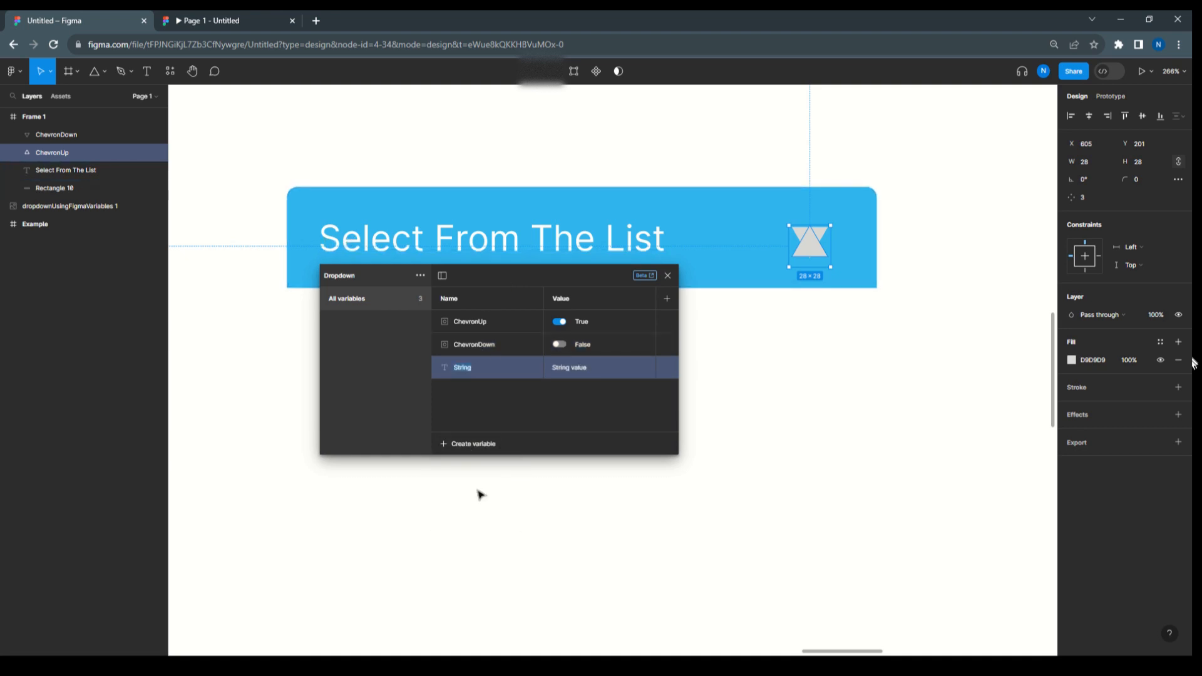
double_click(485, 242)
key("ctrl+c")
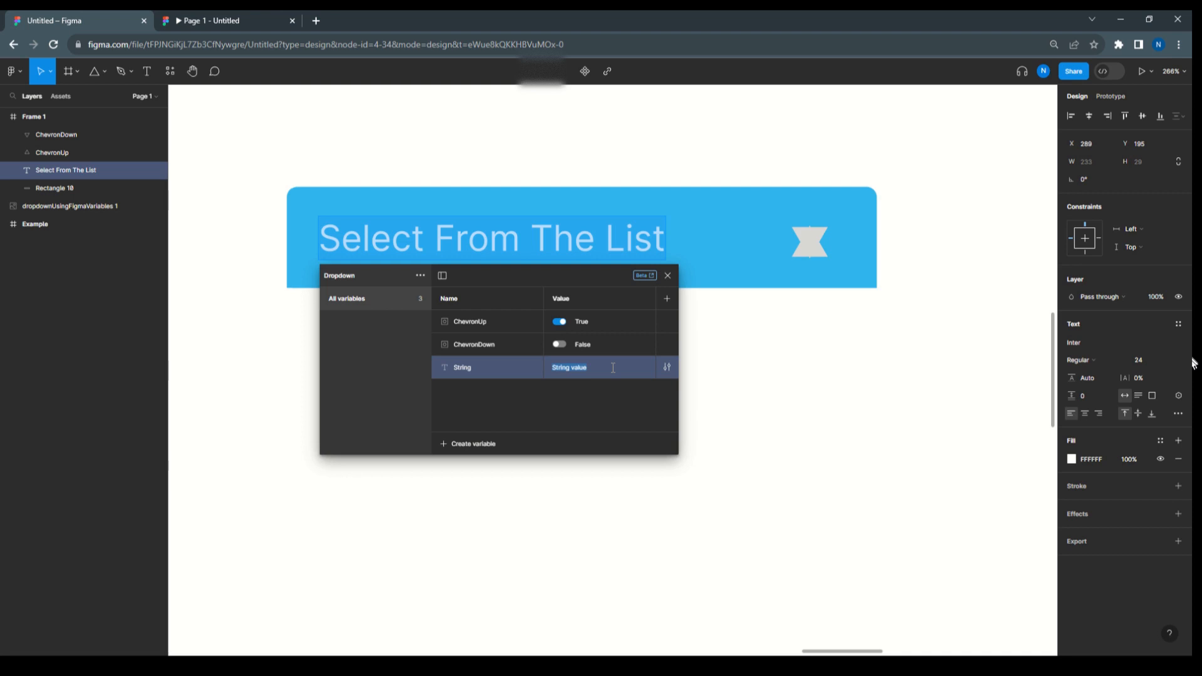
type("ListExample")
key("Return")
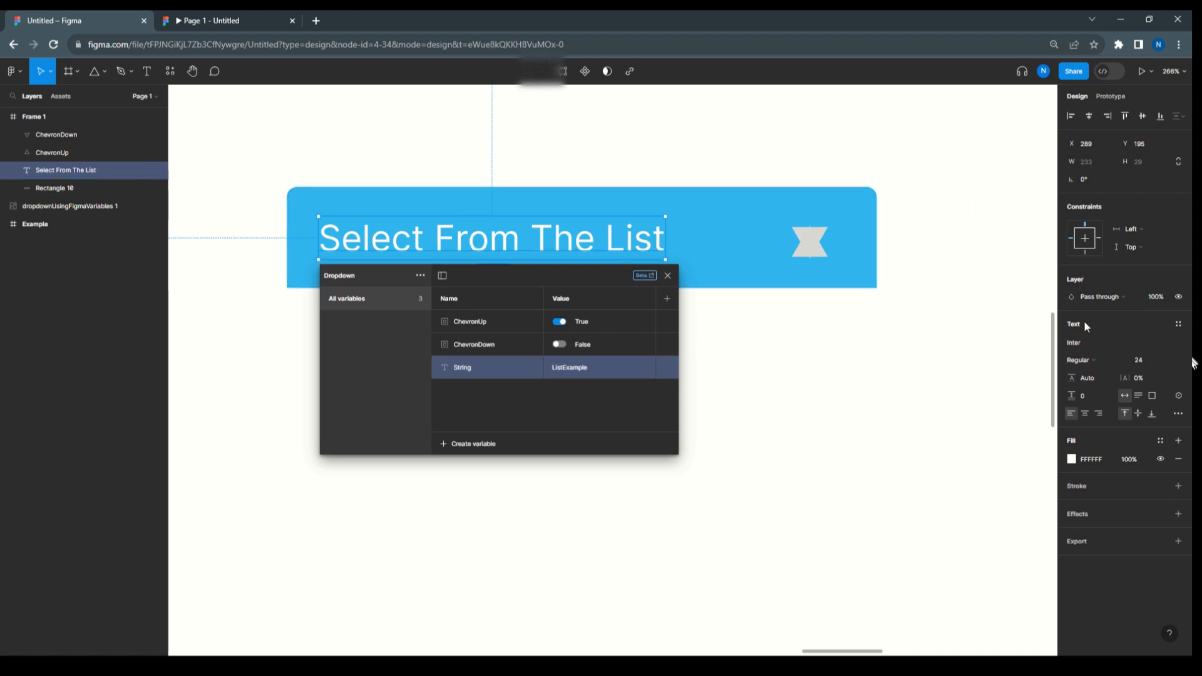
- Link the header label's text to the String variable and set that variable's value to Select From The List
left_click(1178, 396)
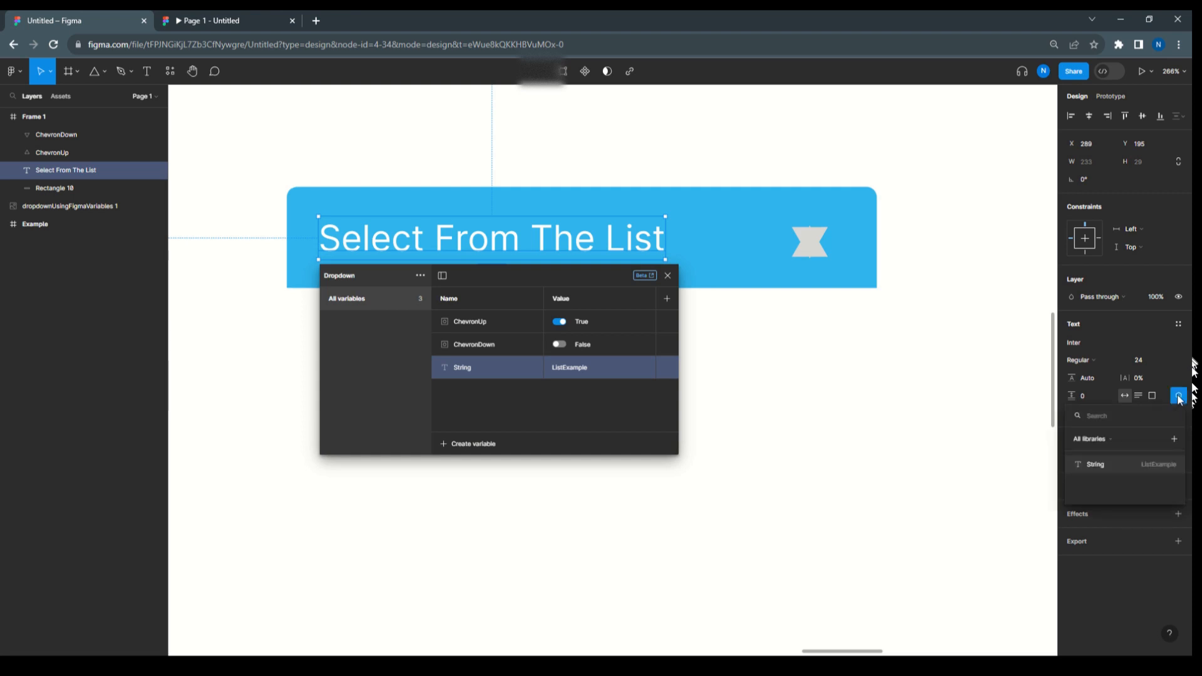
left_click(1093, 466)
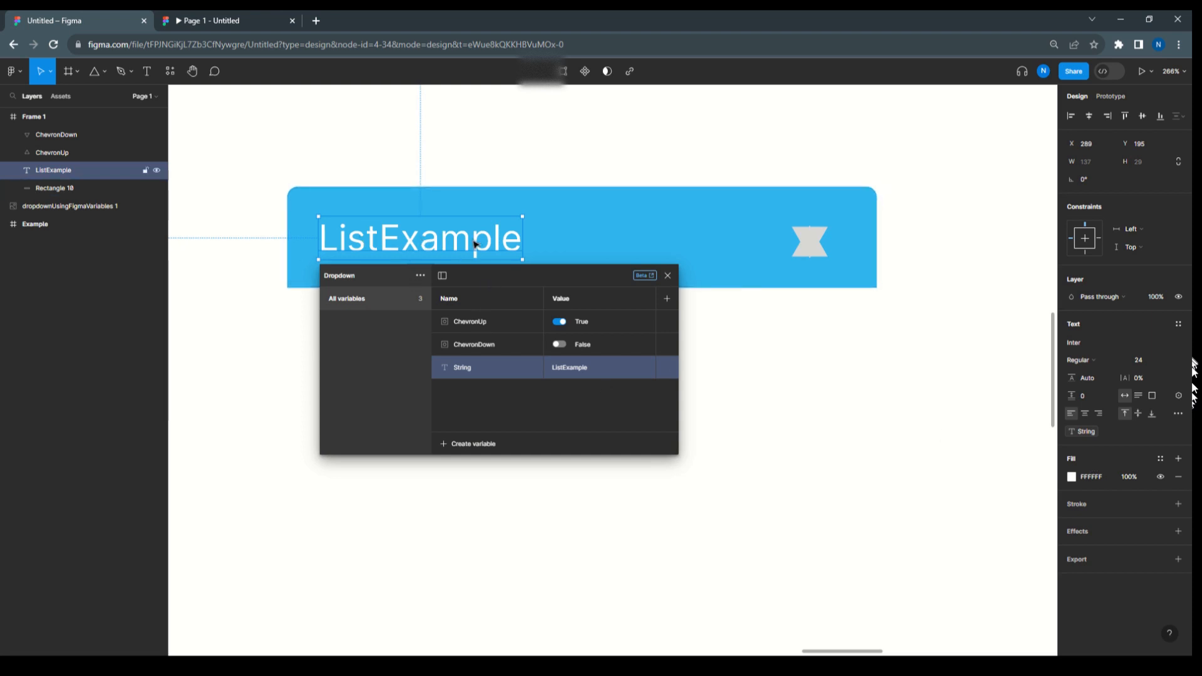
double_click(570, 369)
key("ctrl+v")
left_click(741, 383)
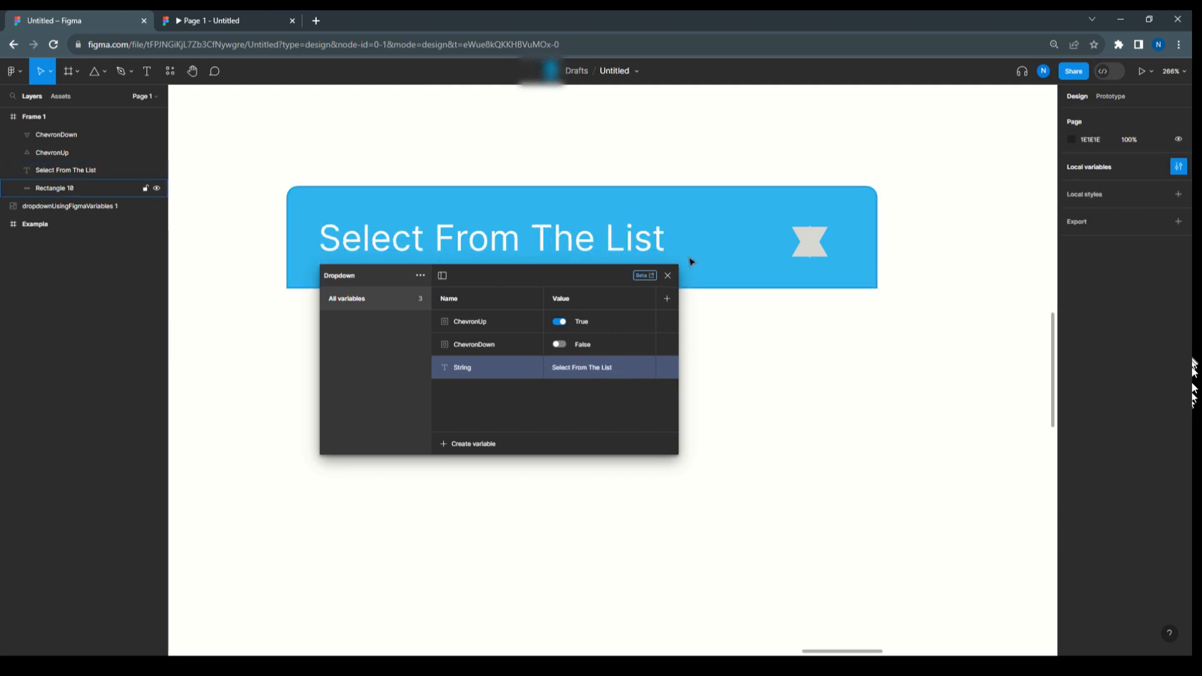
- Bind the visibility of the downward-pointing triangle's layer to the ChevronDown variable
left_click(816, 238)
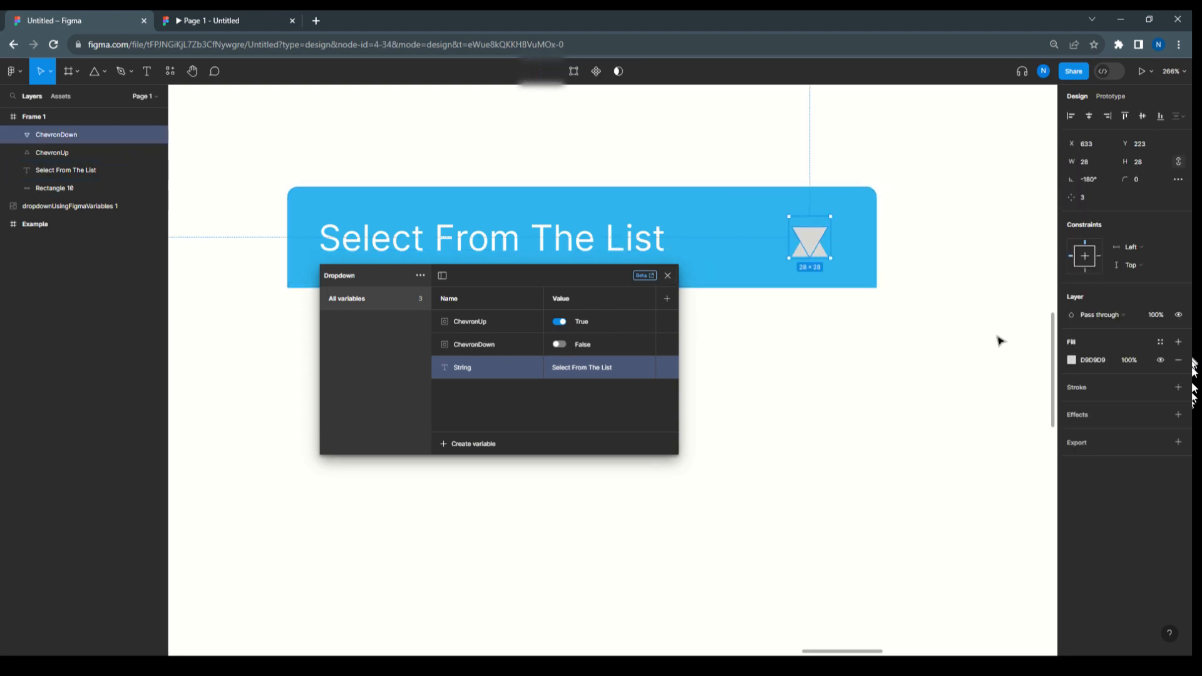
right_click(1178, 315)
left_click(1129, 405)
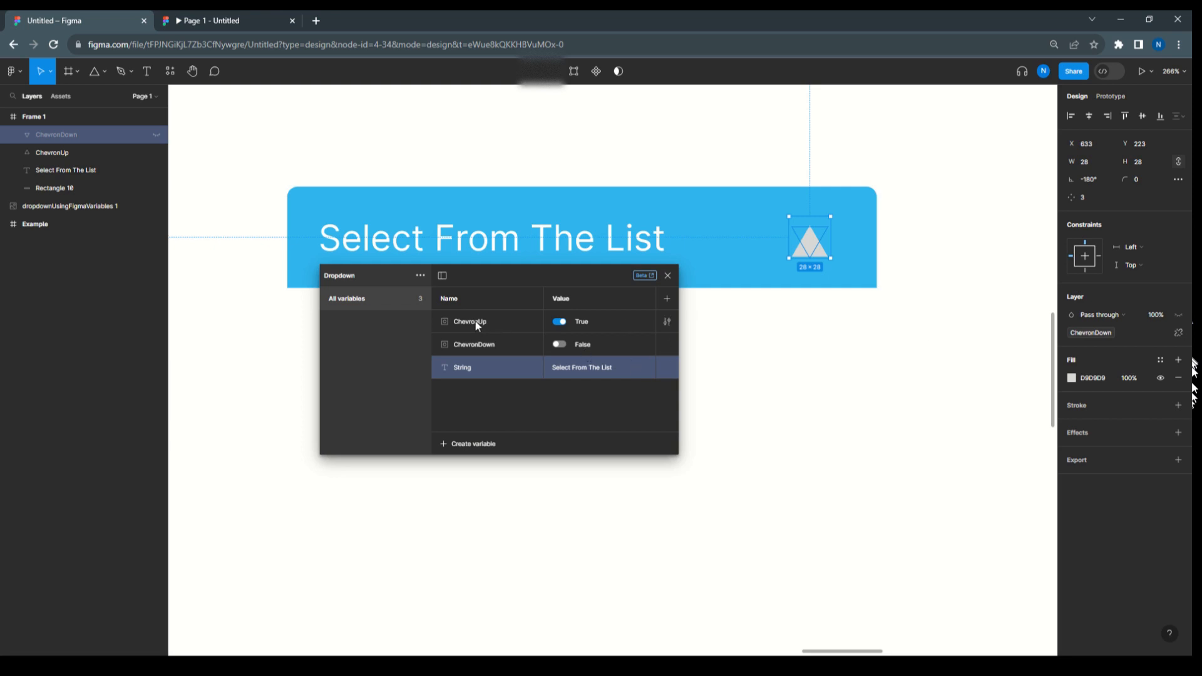
left_click(839, 301)
- Bind the visibility of the upward-pointing triangle's layer to the ChevronUp variable
left_click(818, 250)
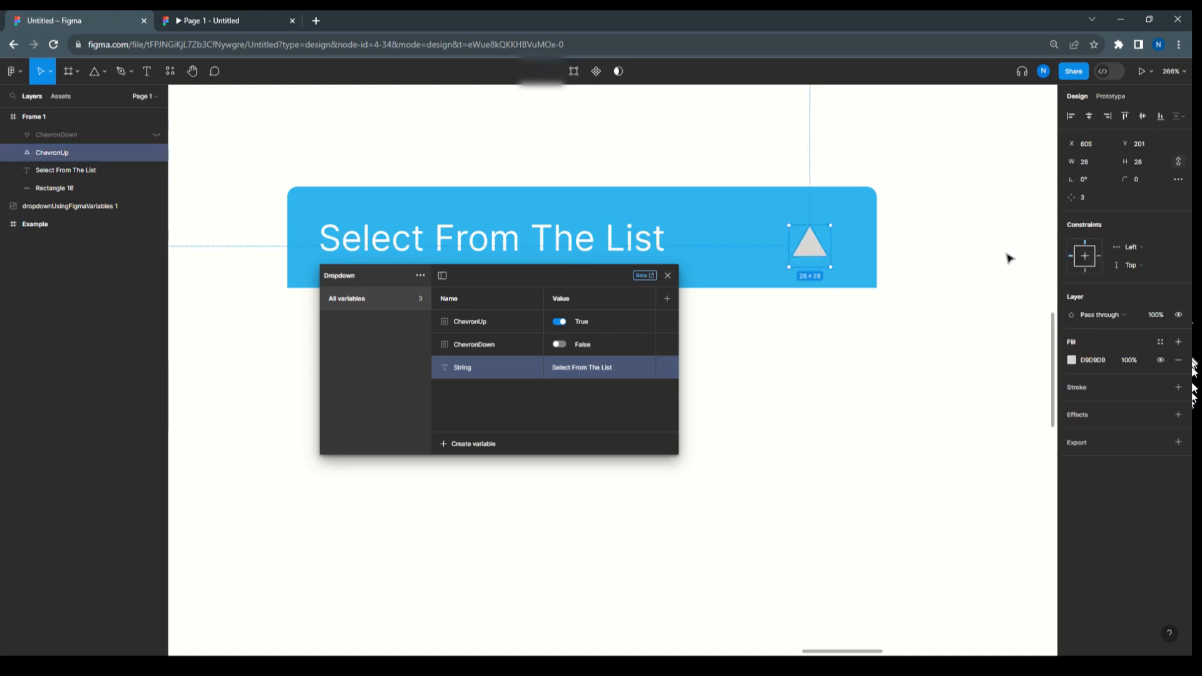
right_click(1179, 314)
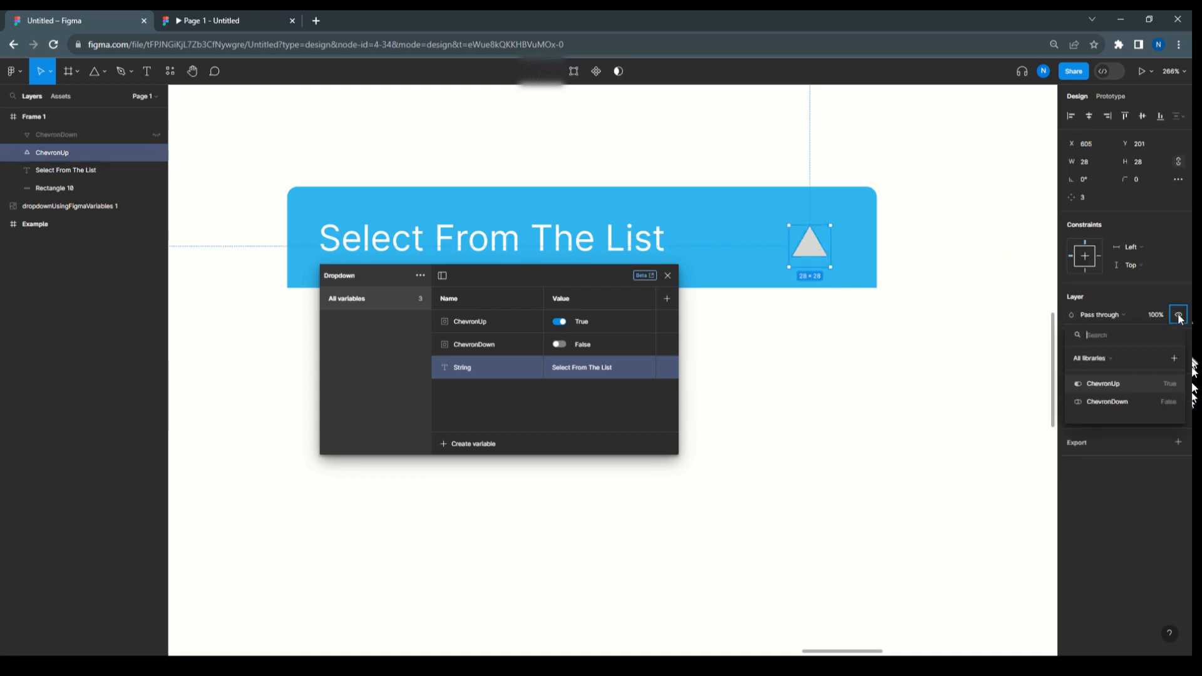
left_click(1115, 384)
left_click(895, 336)
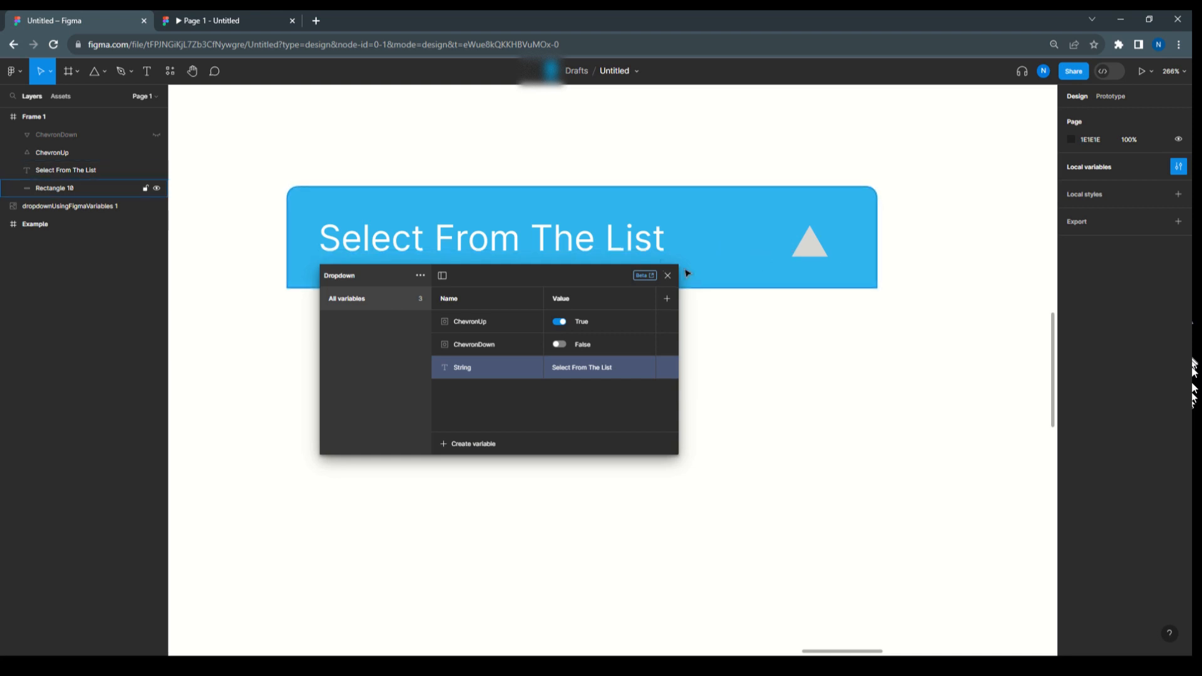
- Draw a rectangle about 396 × 160 directly below the blue header, matching its width
left_click_drag(503, 268, 706, 325)
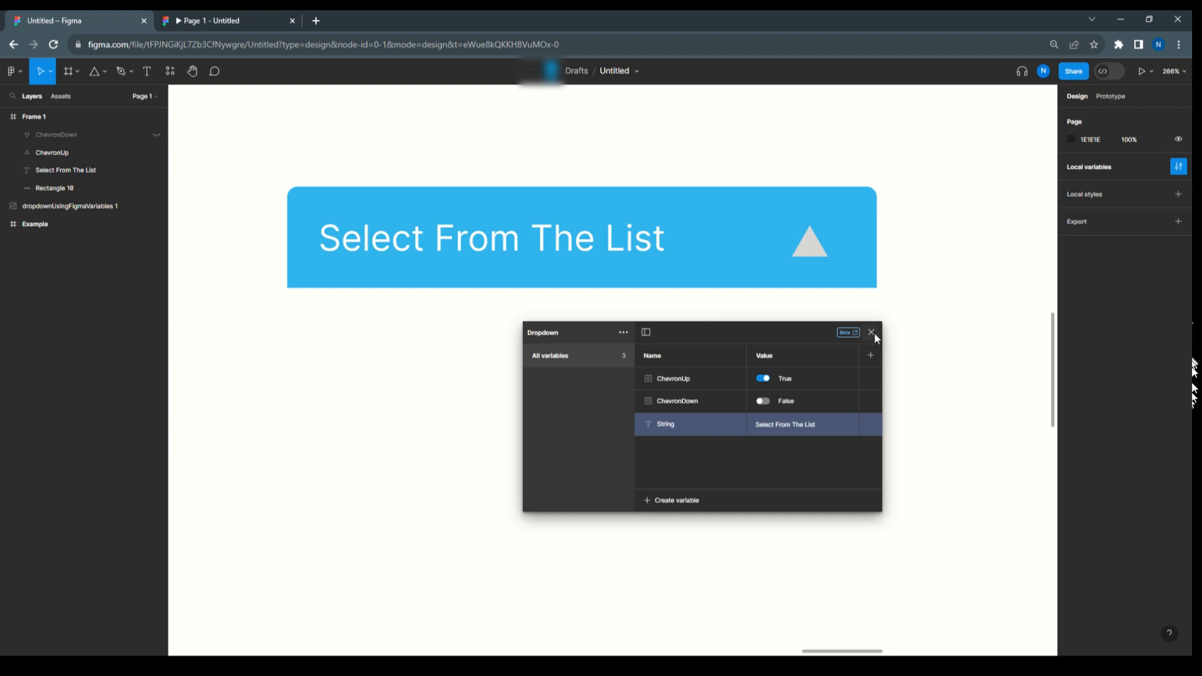
left_click_drag(799, 336, 870, 182)
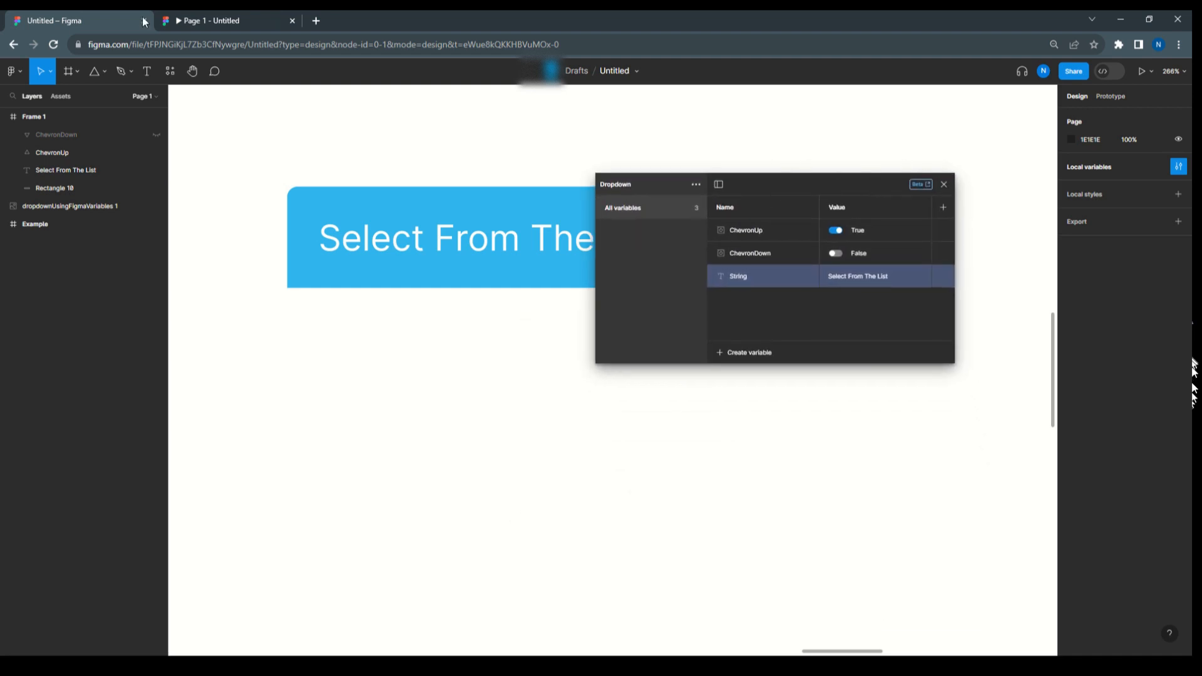
left_click(104, 72)
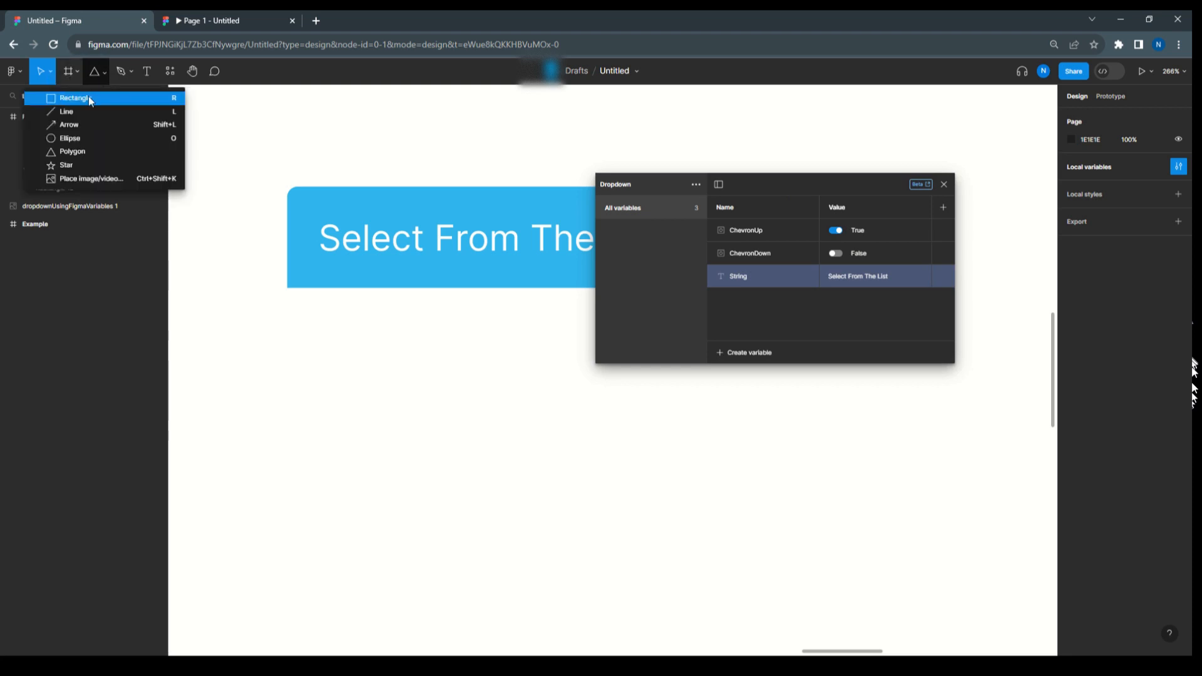
left_click(88, 96)
left_click_drag(774, 184, 863, 96)
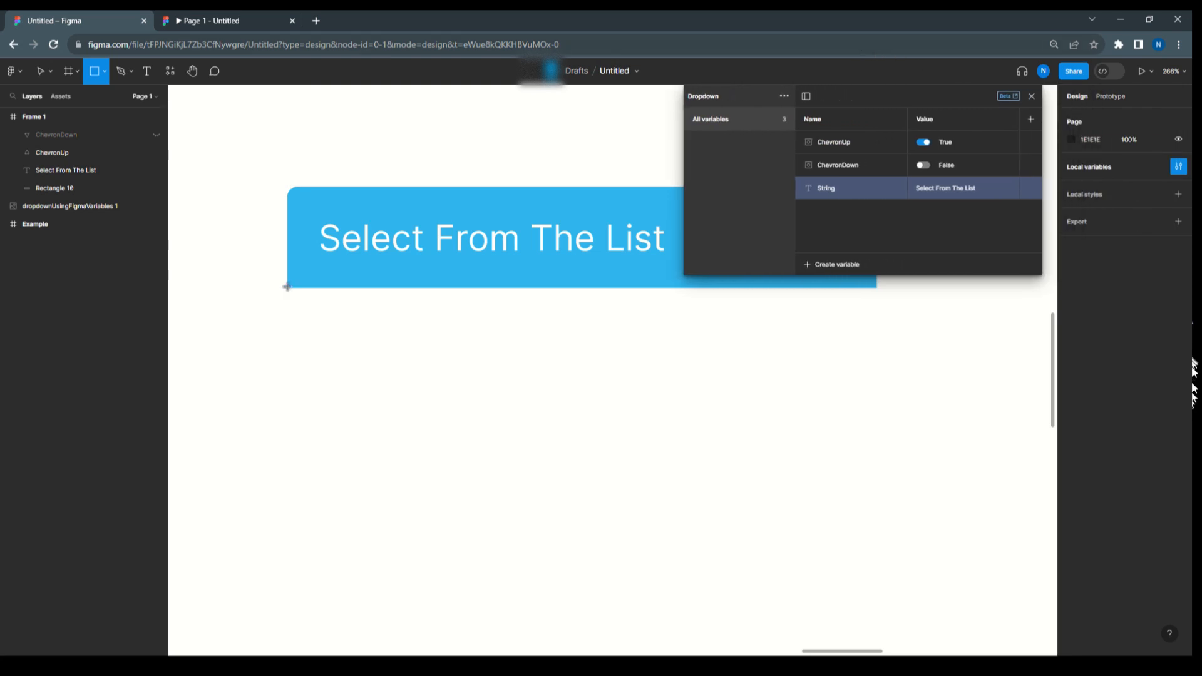
mouse_move(287, 286)
left_mouse_down()
mouse_move(349, 362)
mouse_move(734, 417)
mouse_move(881, 462)
mouse_move(878, 527)
left_mouse_up()
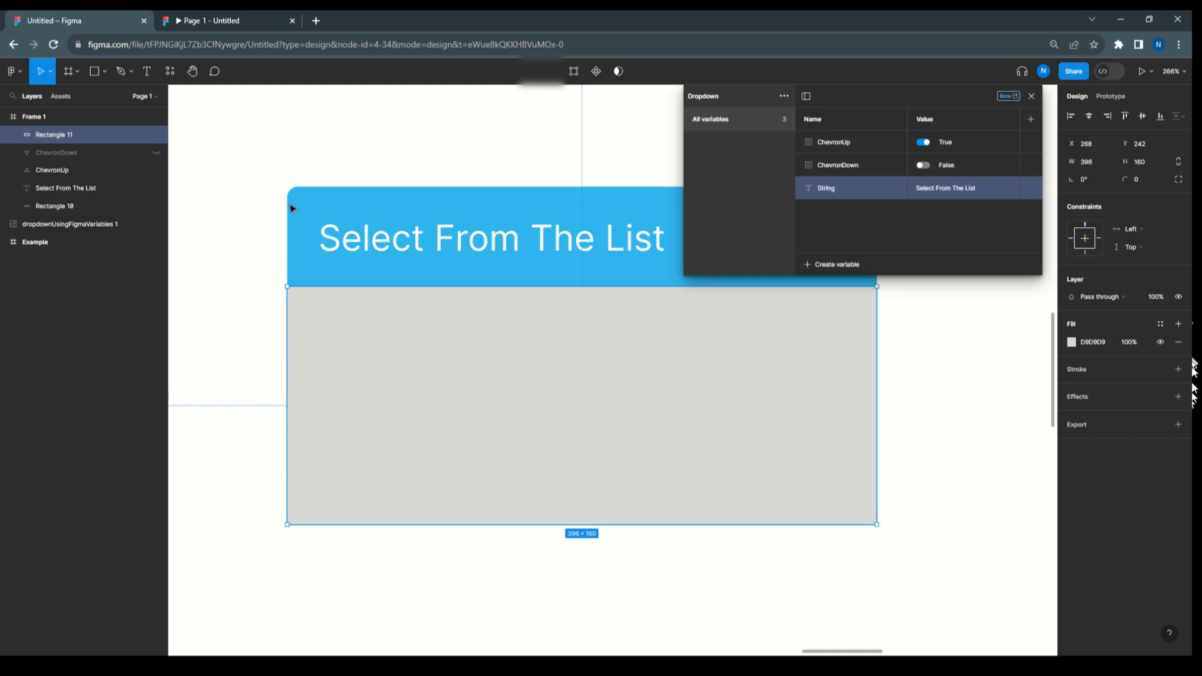
- Hide the fill of the rectangle below the header and add a black inside stroke of width 1
left_click(304, 207)
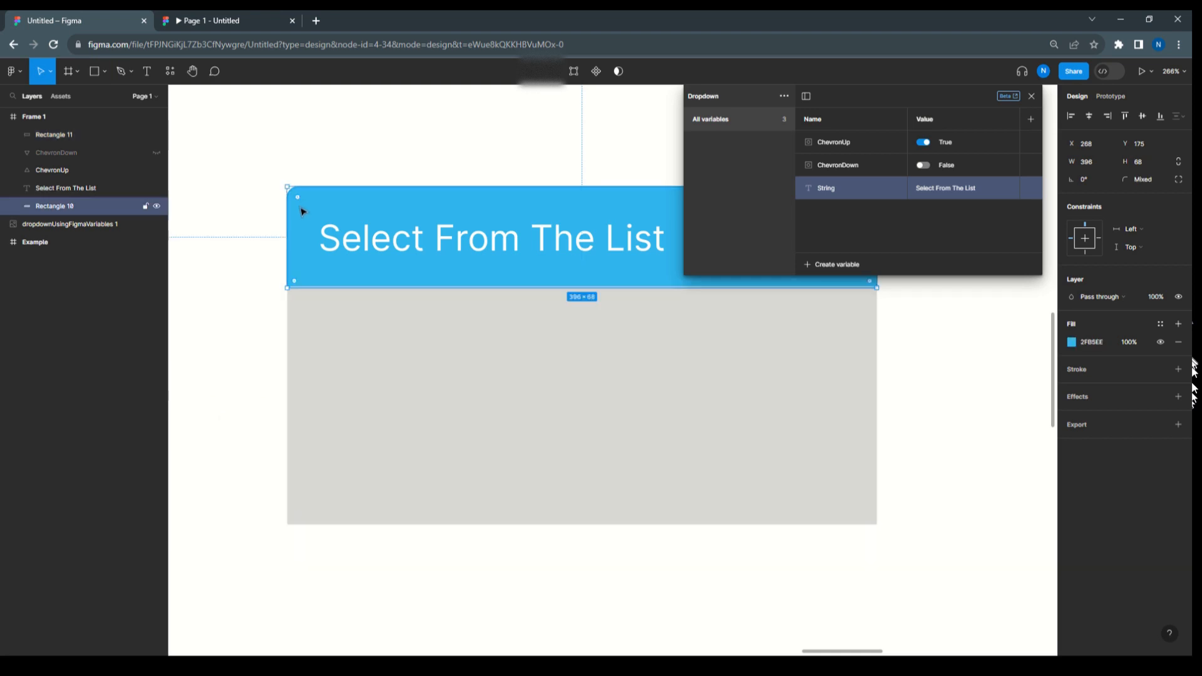
left_click(311, 349)
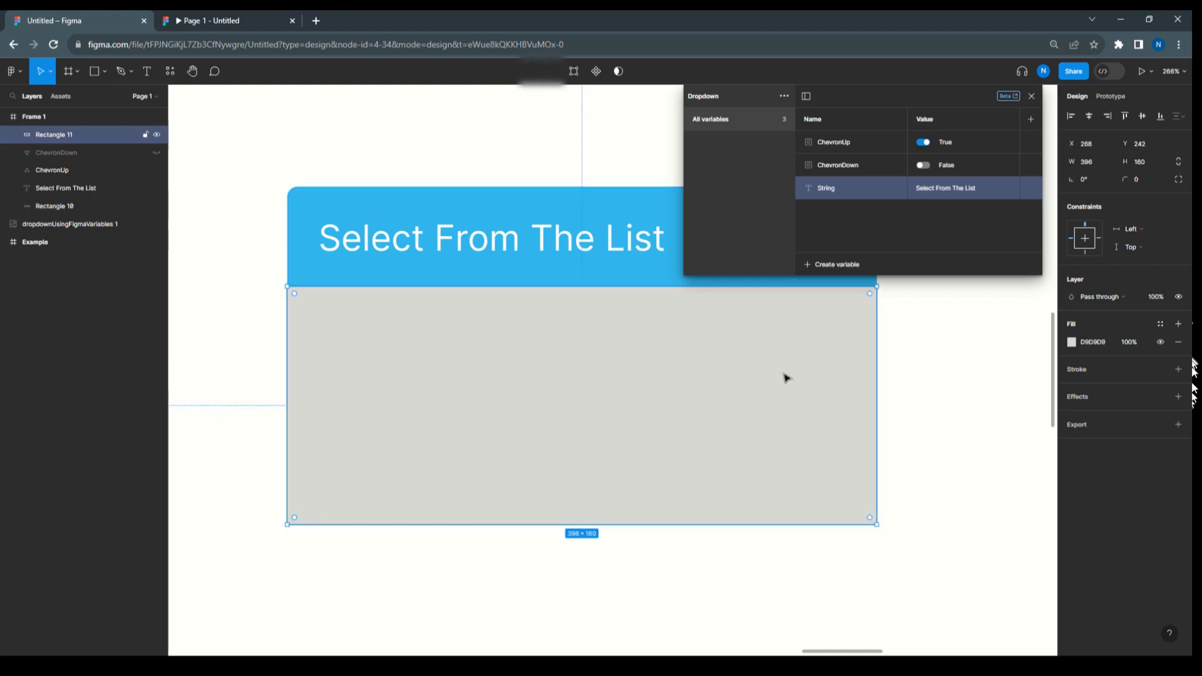
left_click(1072, 343)
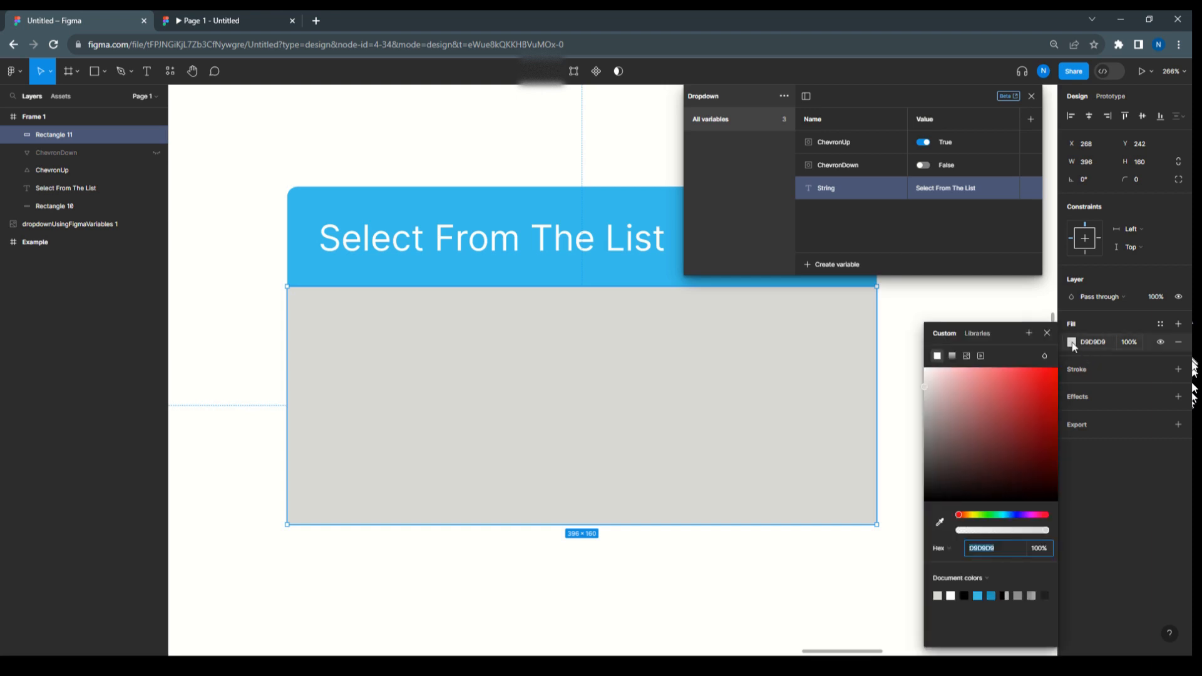
left_click(1162, 341)
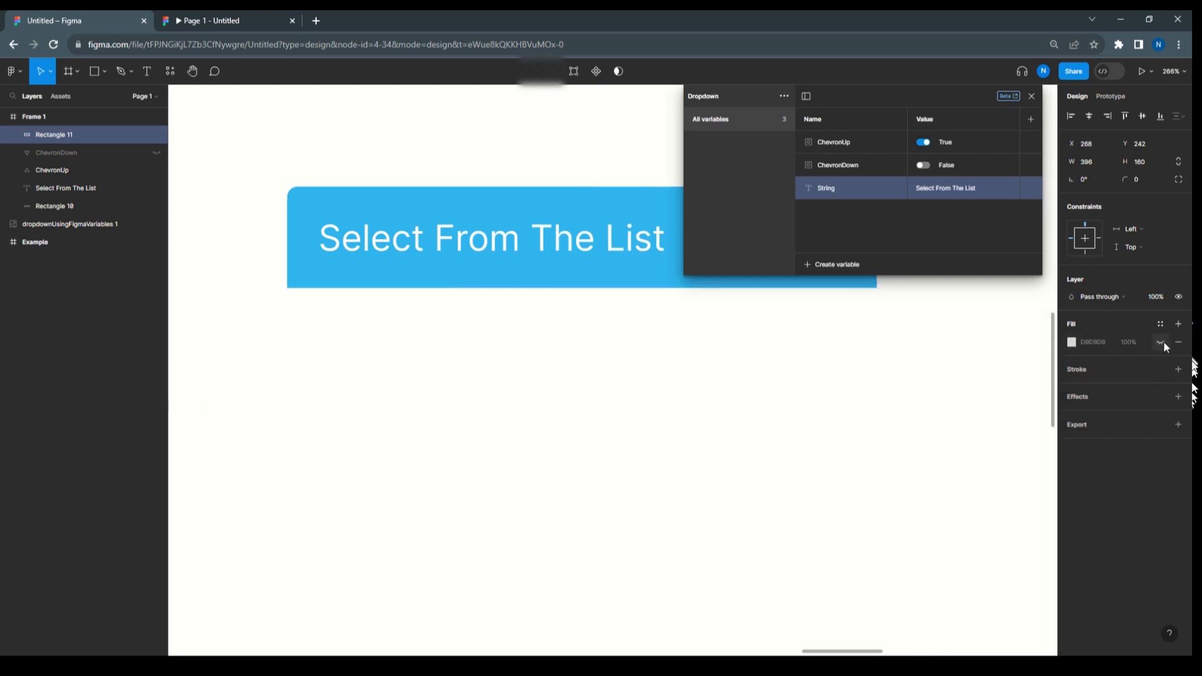
left_click(1084, 371)
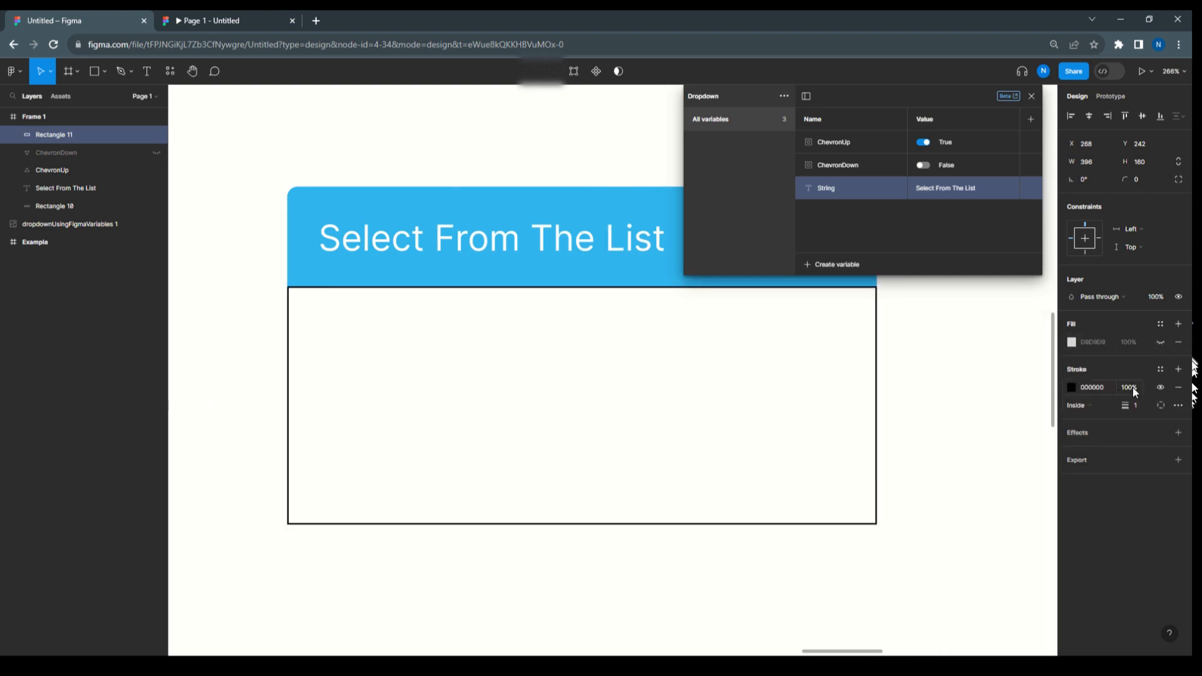
- Set the stroke colour of the rectangle below the header to hex ddd
left_click(1072, 387)
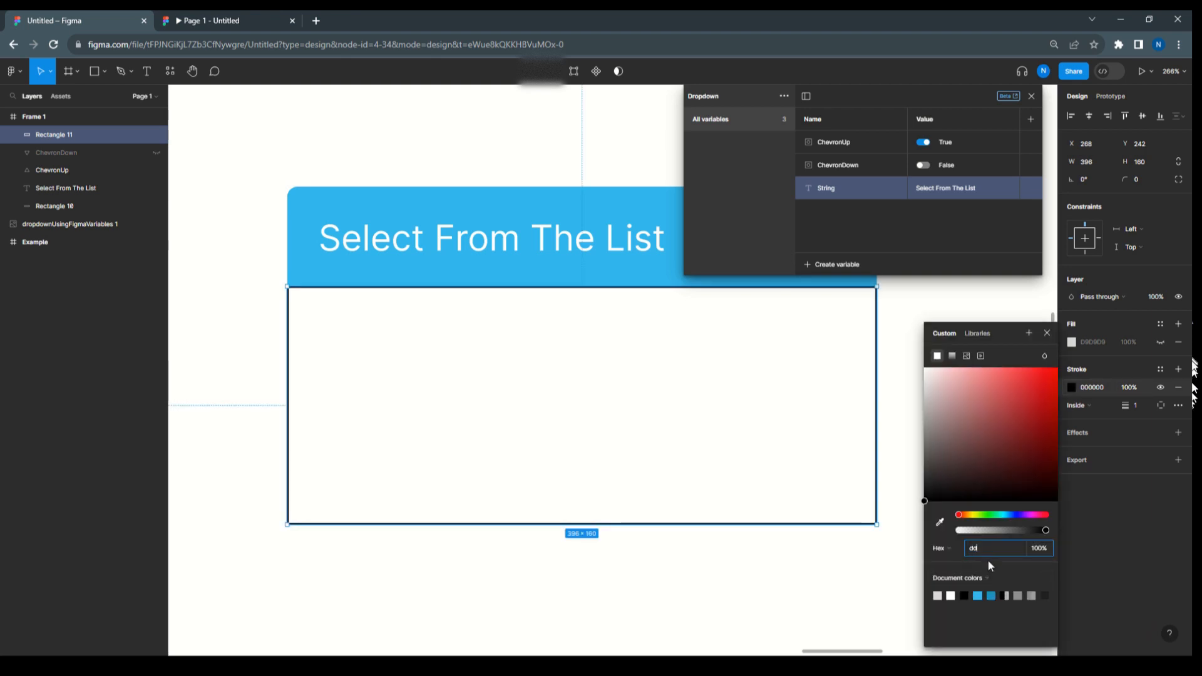
type("ddd")
key("Return")
left_click(818, 569)
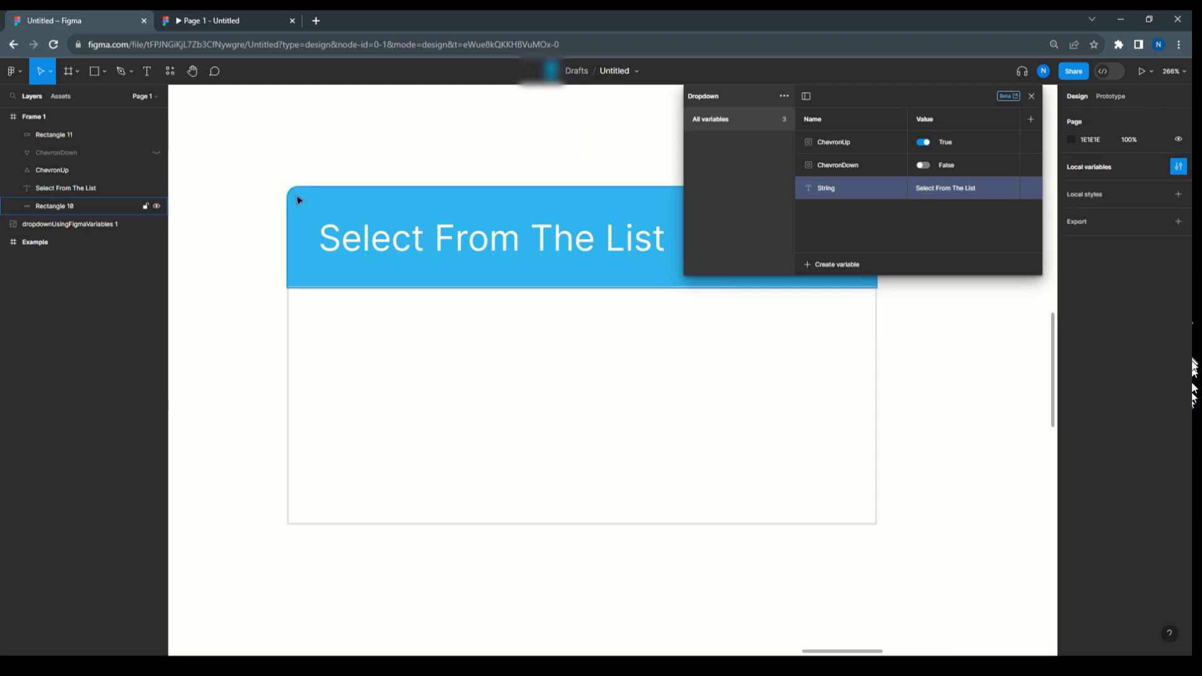
- Draw a filled rectangle about 395 × 38 across the top of the outlined list area, directly below the header
left_click(101, 70)
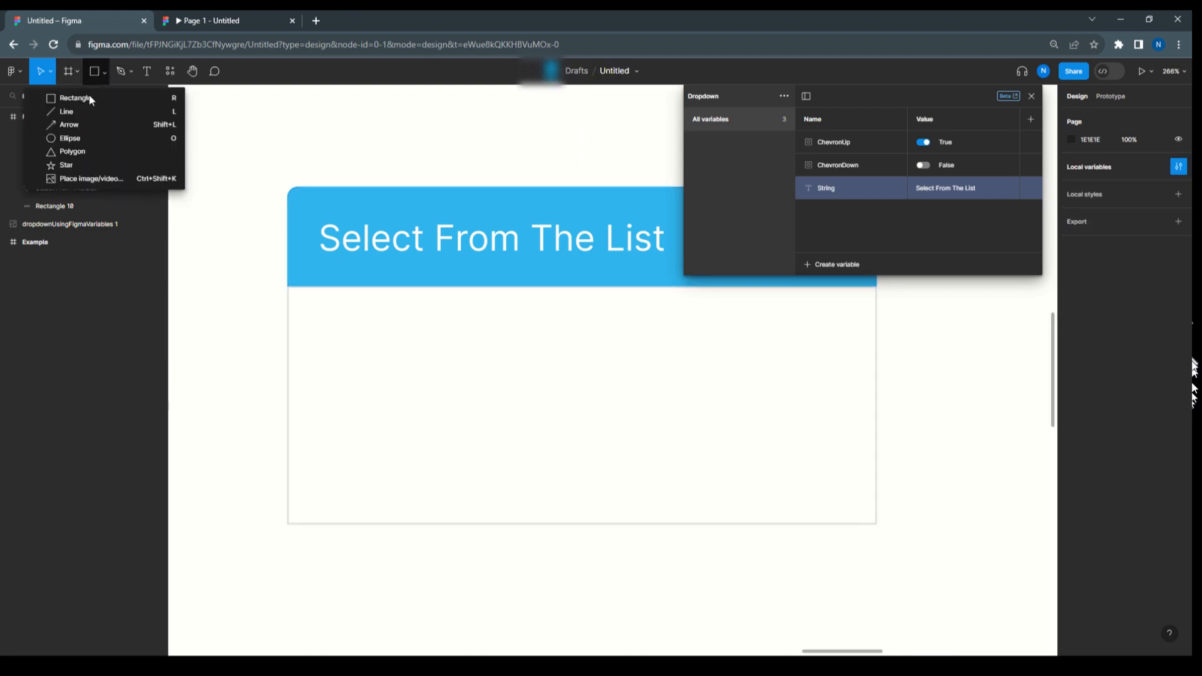
left_click(136, 102)
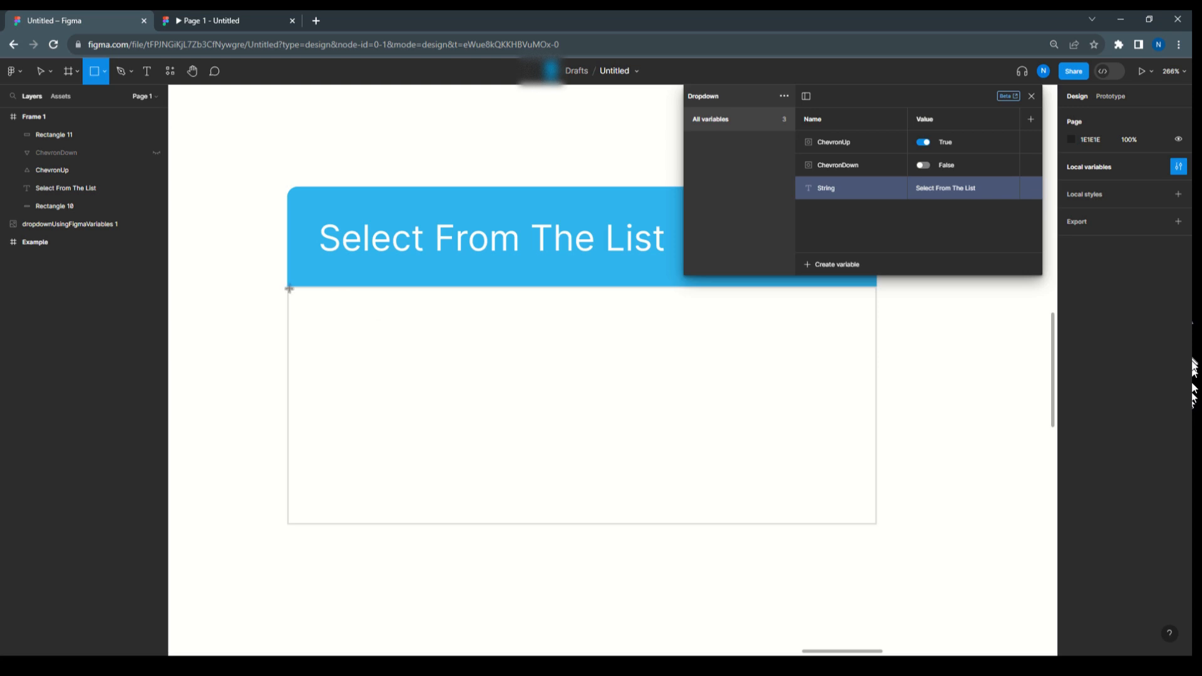
left_click_drag(289, 288, 877, 350)
left_click(940, 339)
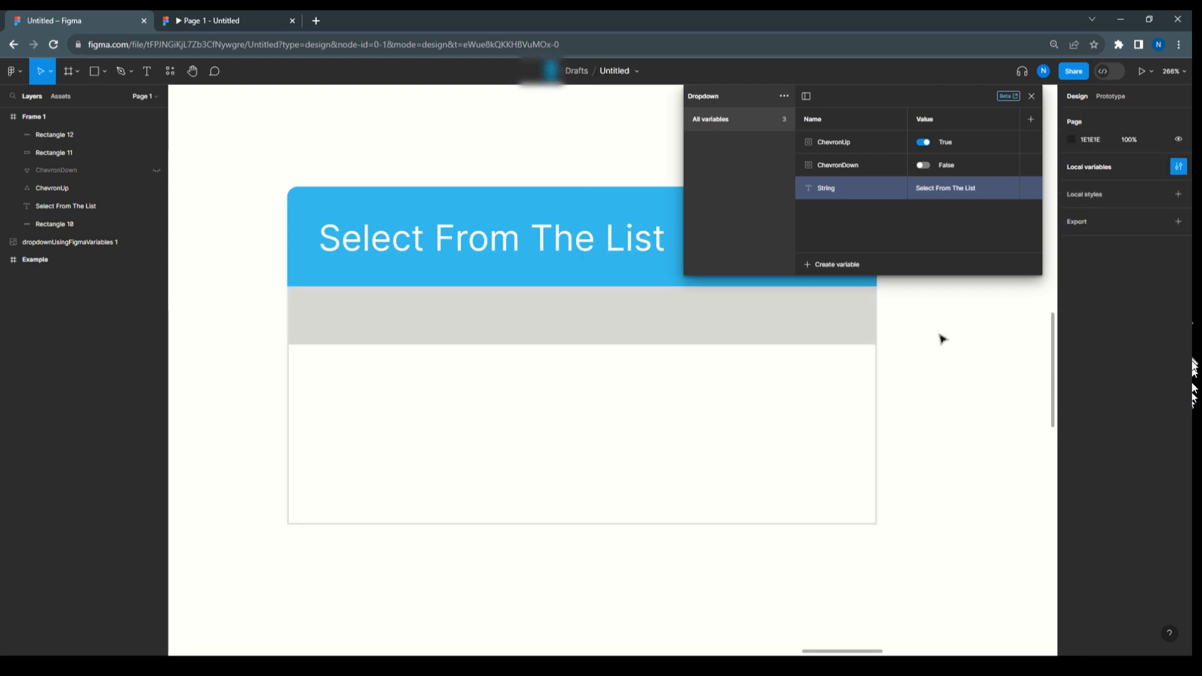
- Add the text "List-1" on the grey row and align its left edge with the header label
left_click(434, 301)
left_click(148, 71)
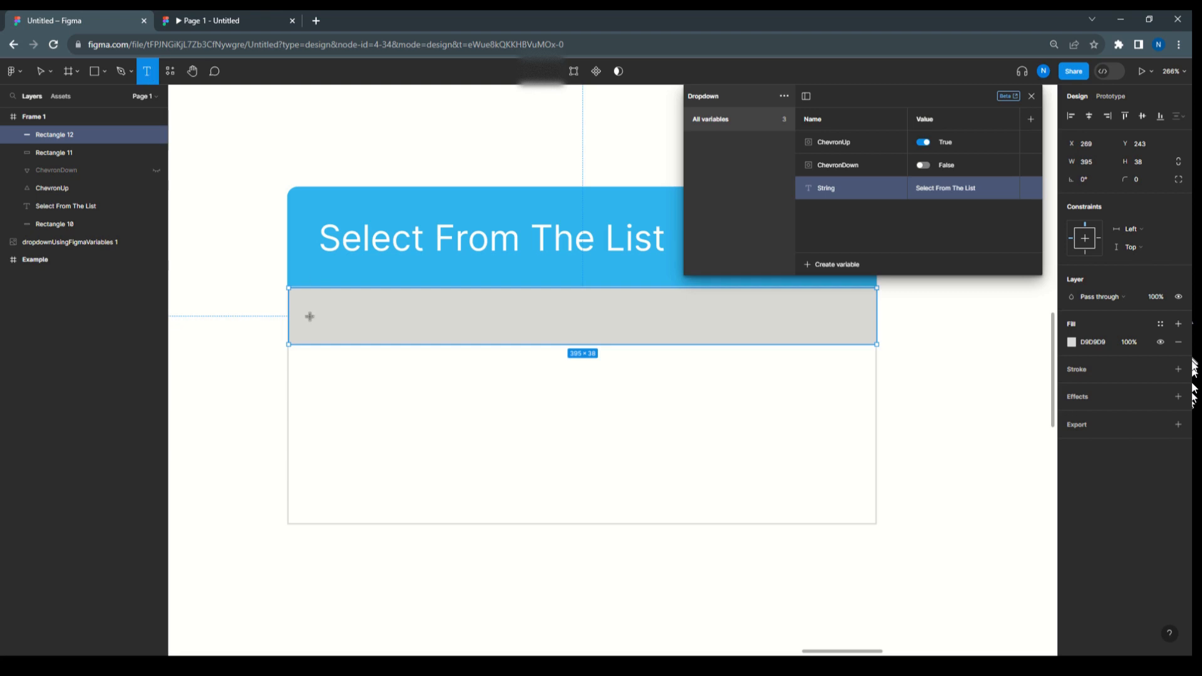
left_click(331, 314)
type("L")
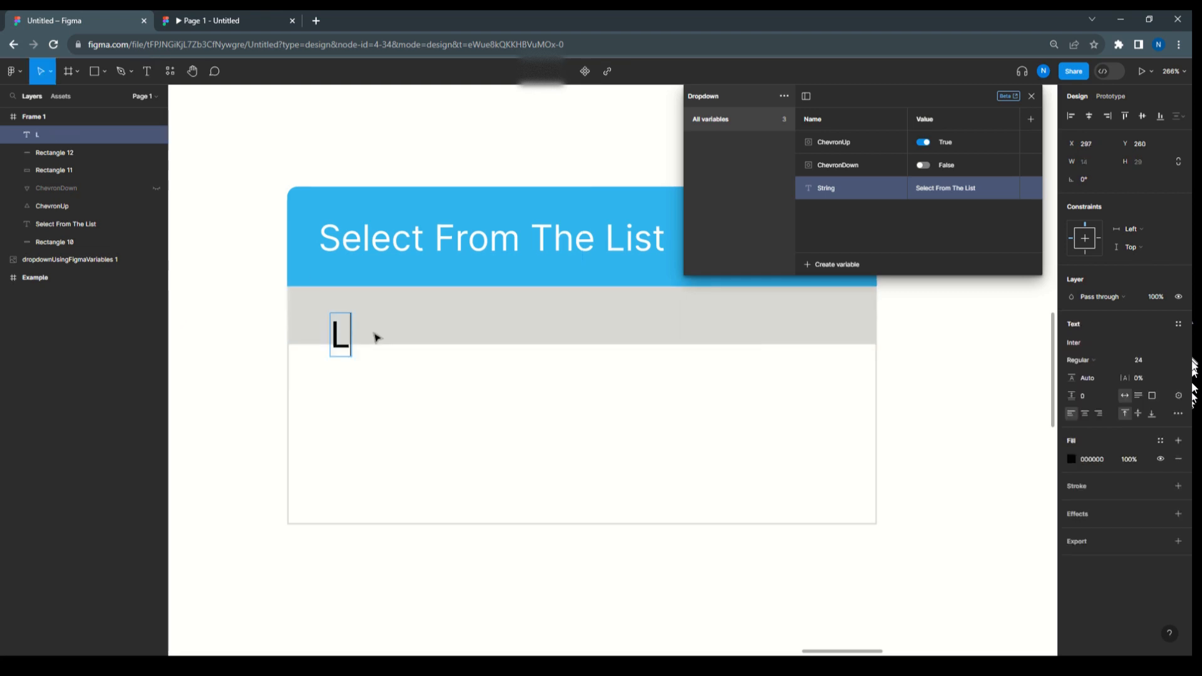
type("ist")
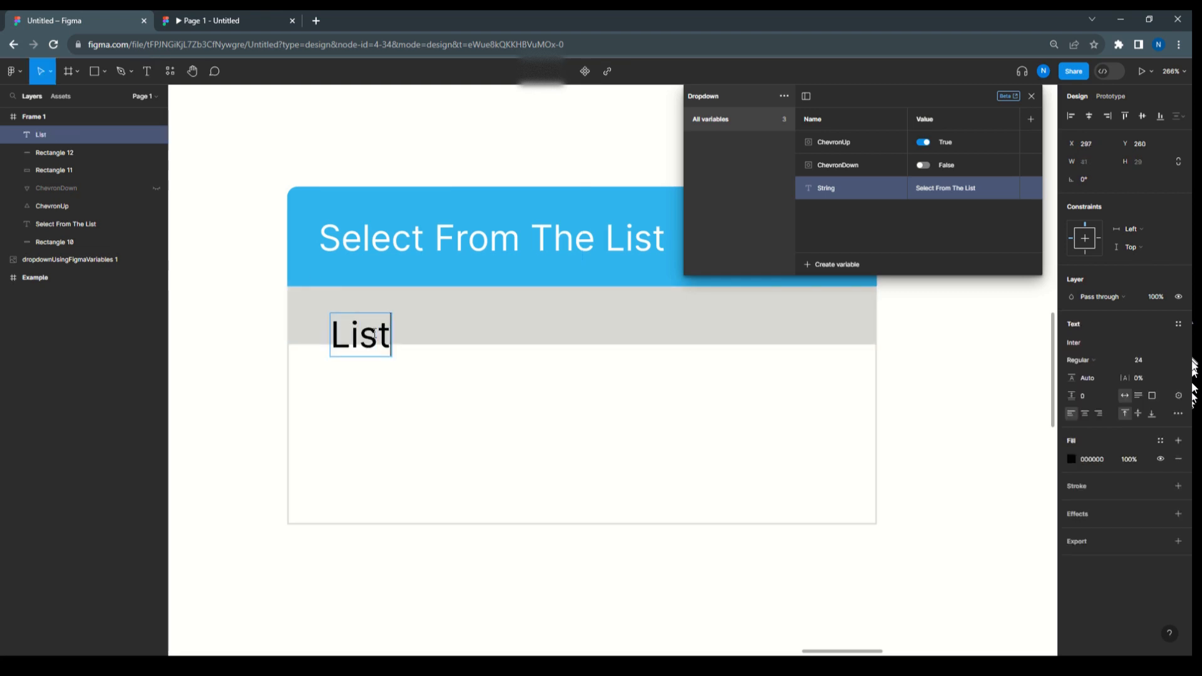
type("-1")
key("Escape")
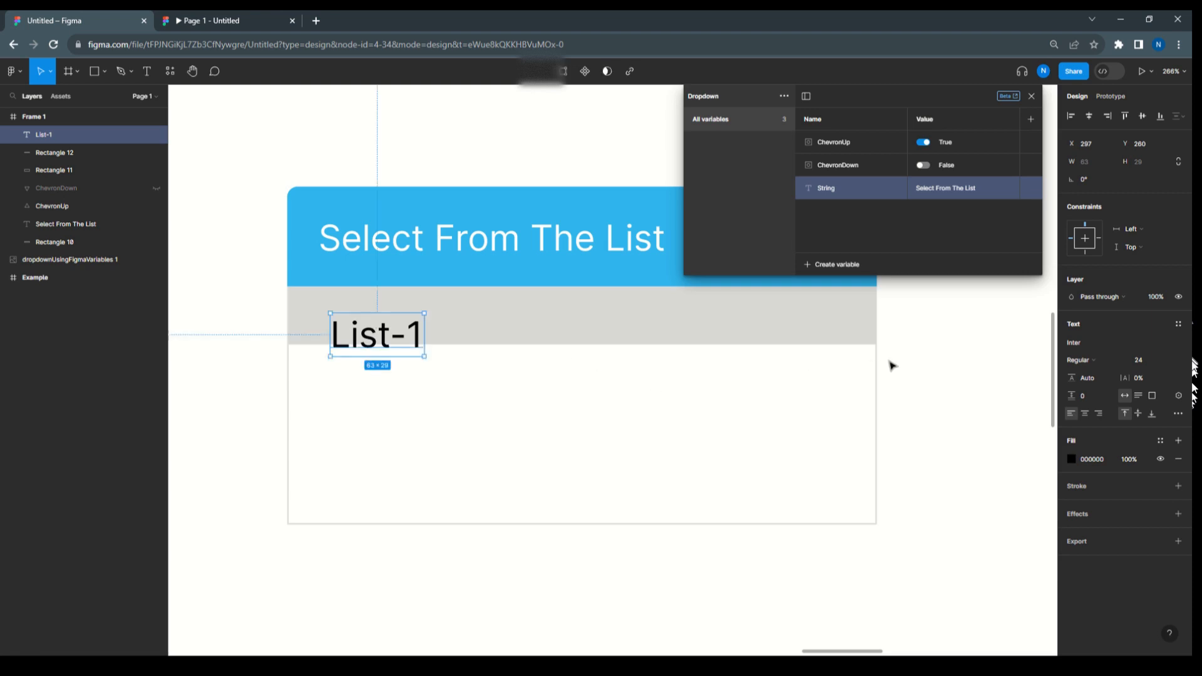
left_click_drag(355, 342, 346, 327)
left_click(965, 398)
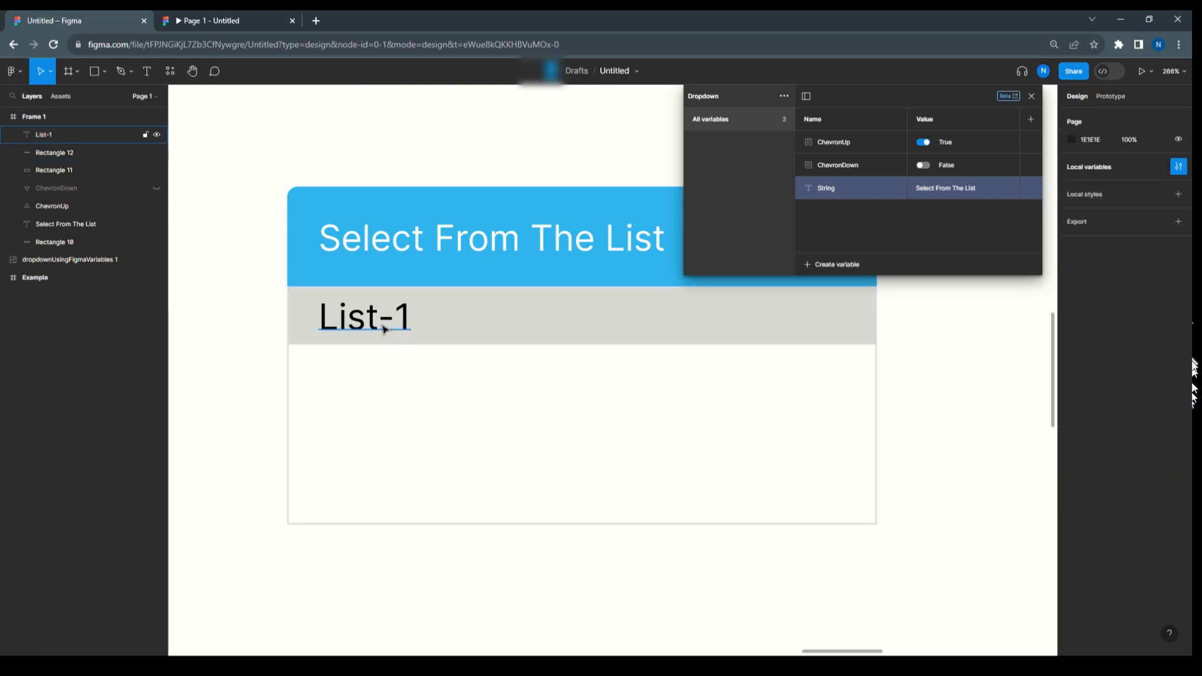
- Set the List-1 text size to 20 and centre the text vertically within the grey row
left_click(384, 330)
left_click(1173, 363)
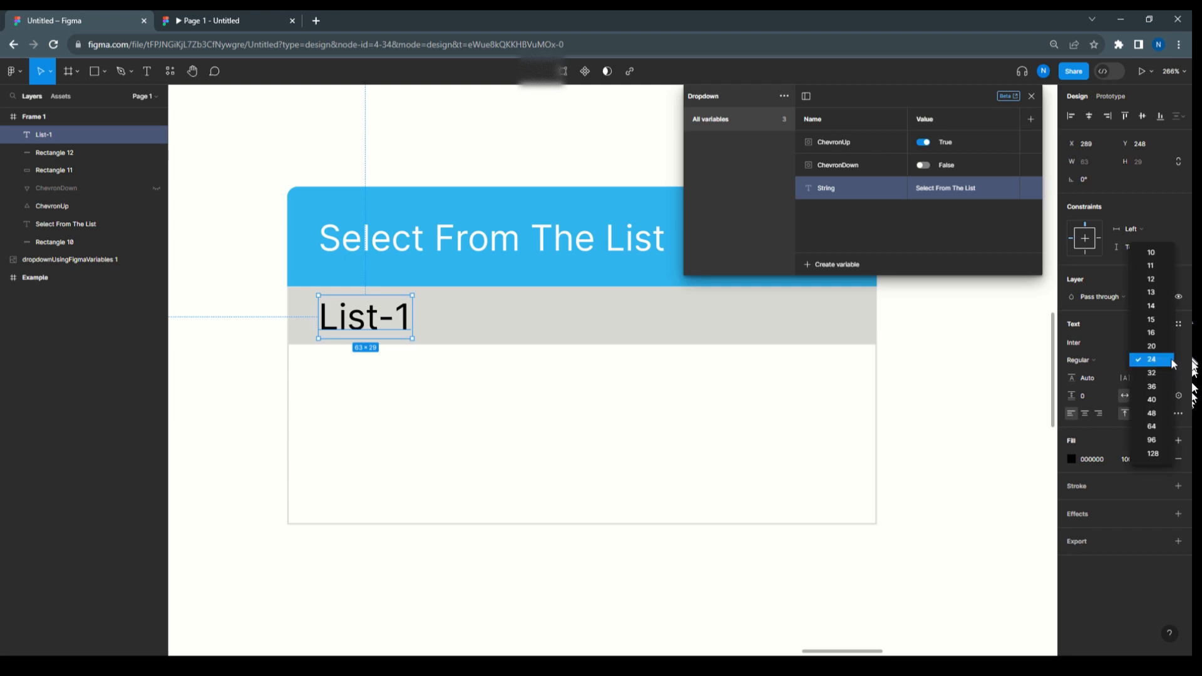
left_click(1173, 364)
left_click(990, 397)
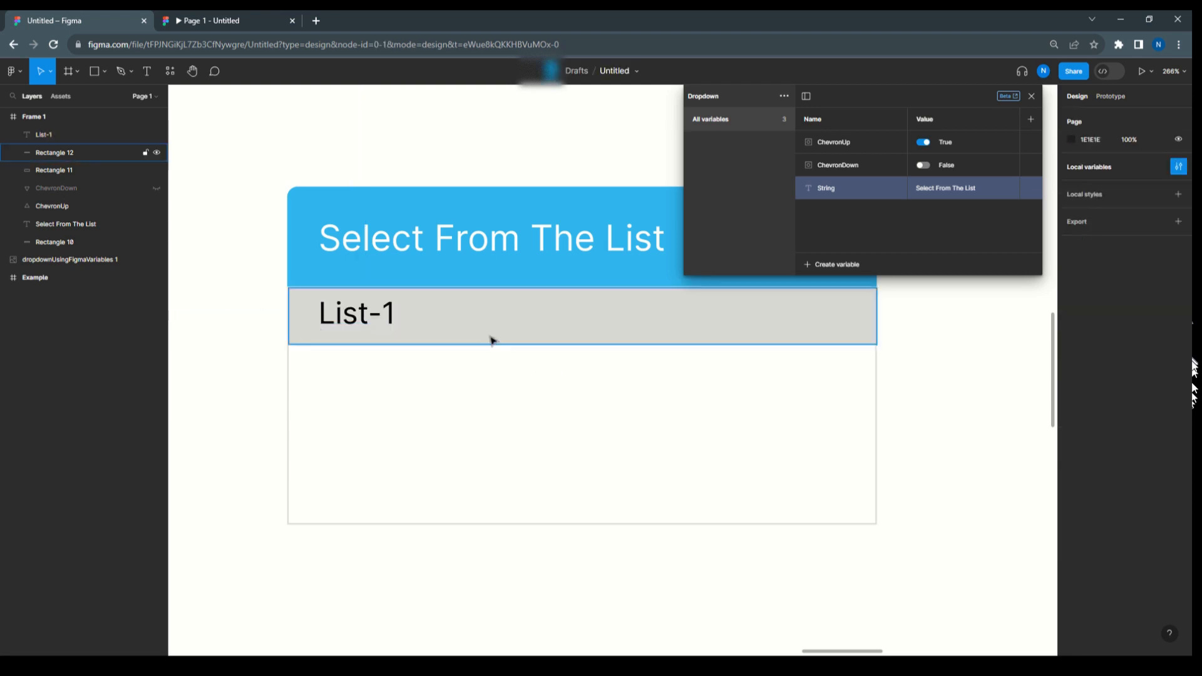
left_click(492, 340)
left_click(367, 322, "shift")
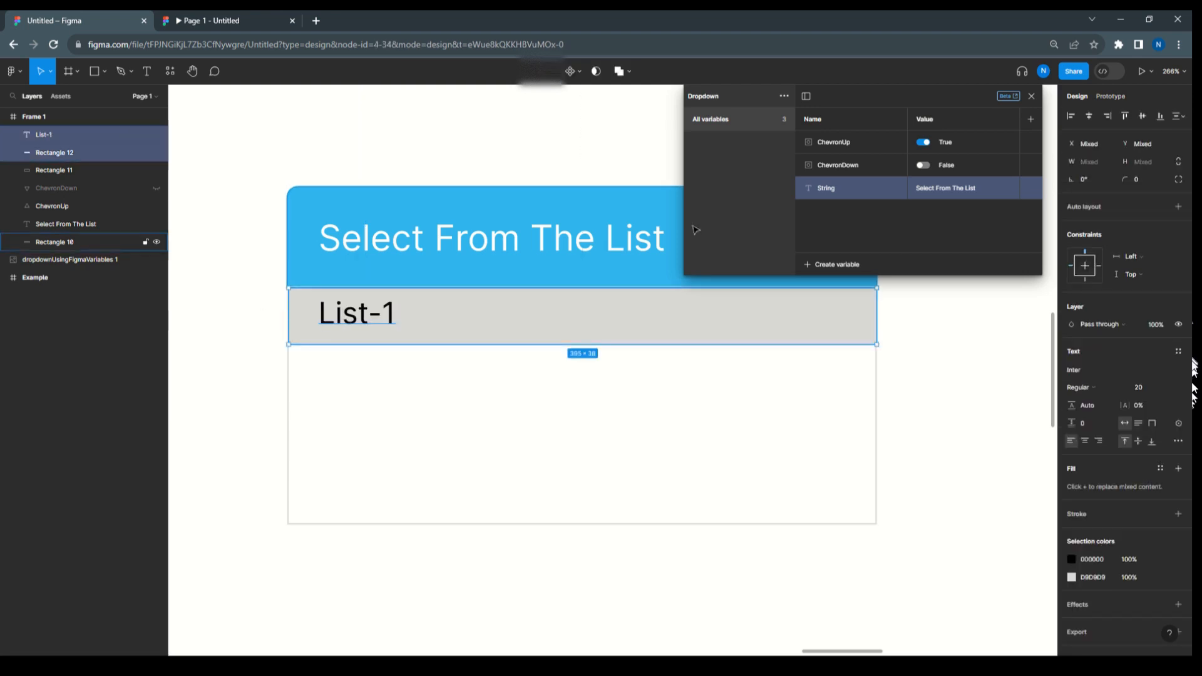
left_click(1145, 119)
left_click(992, 403)
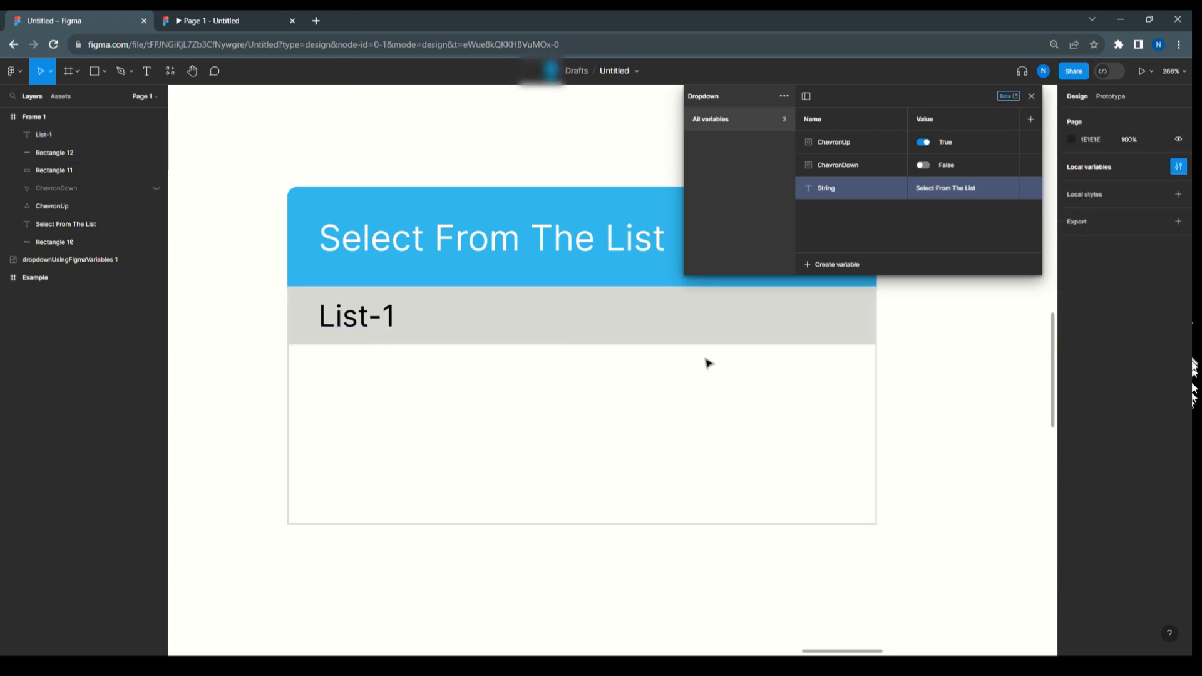
- Group the List-1 text with its grey row rectangle and rename the group List1
left_click(489, 336)
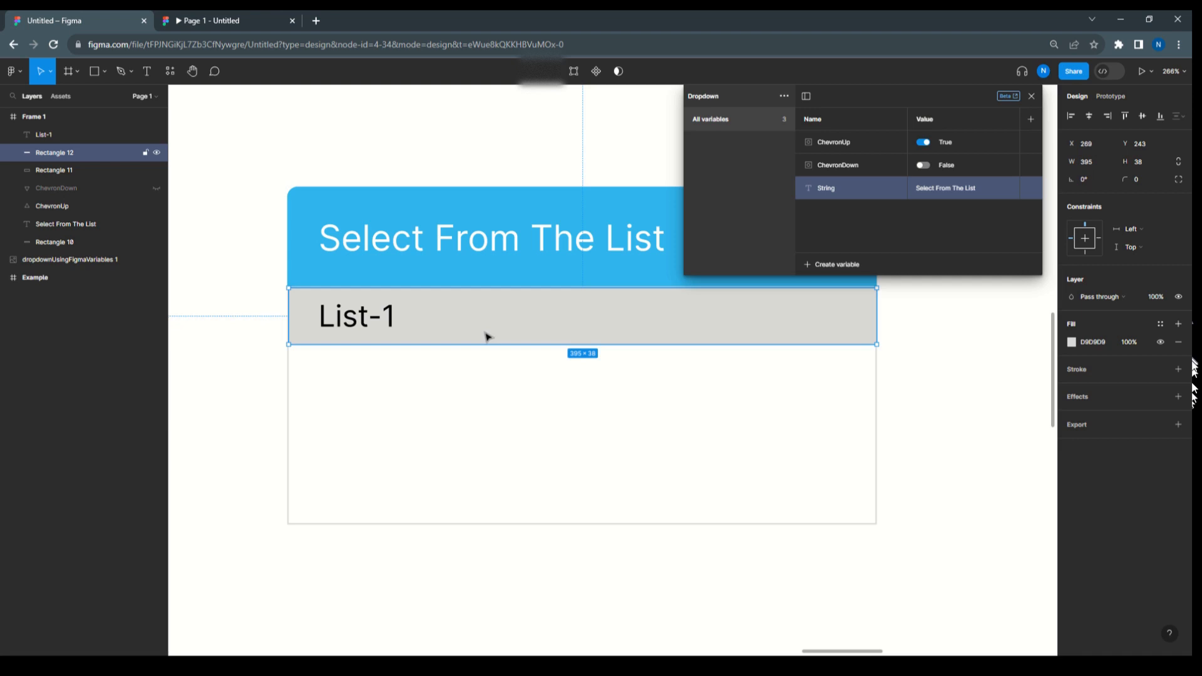
left_click(390, 329, "shift")
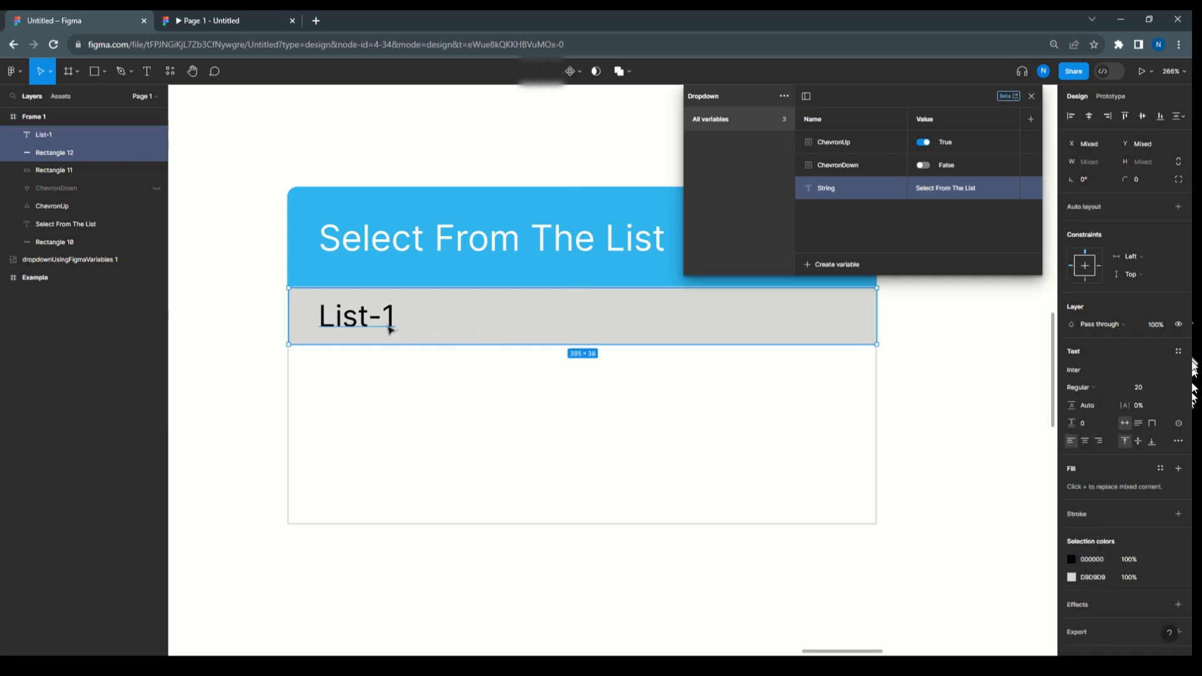
key("ctrl+g")
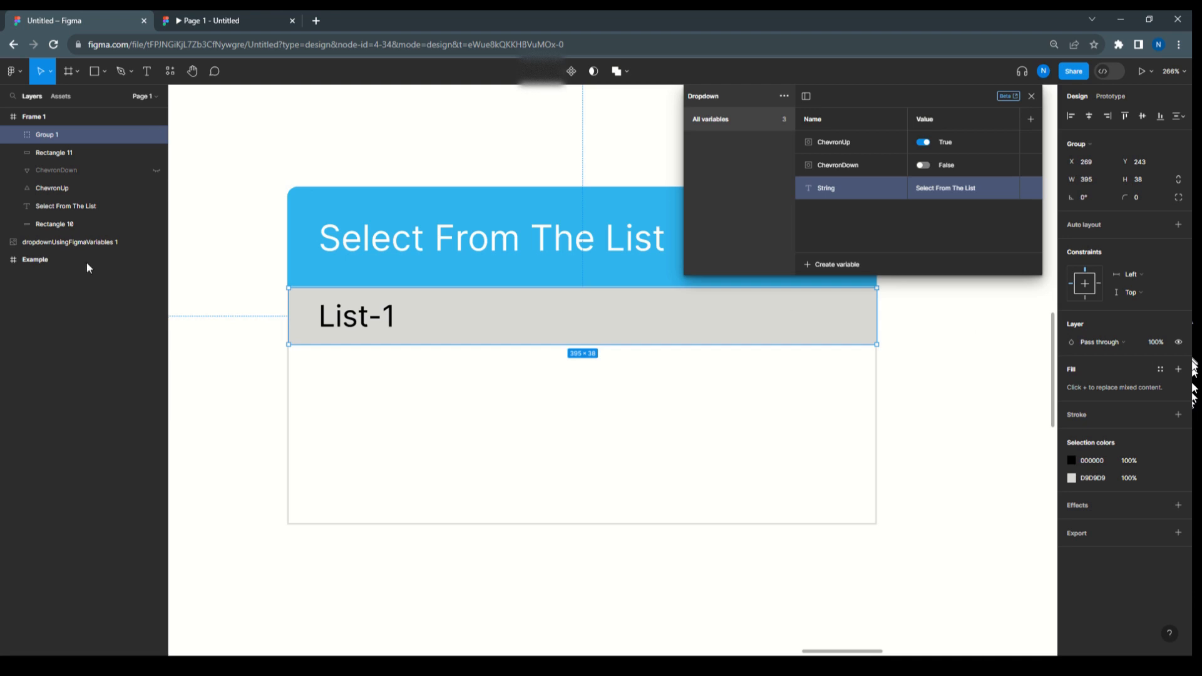
double_click(54, 135)
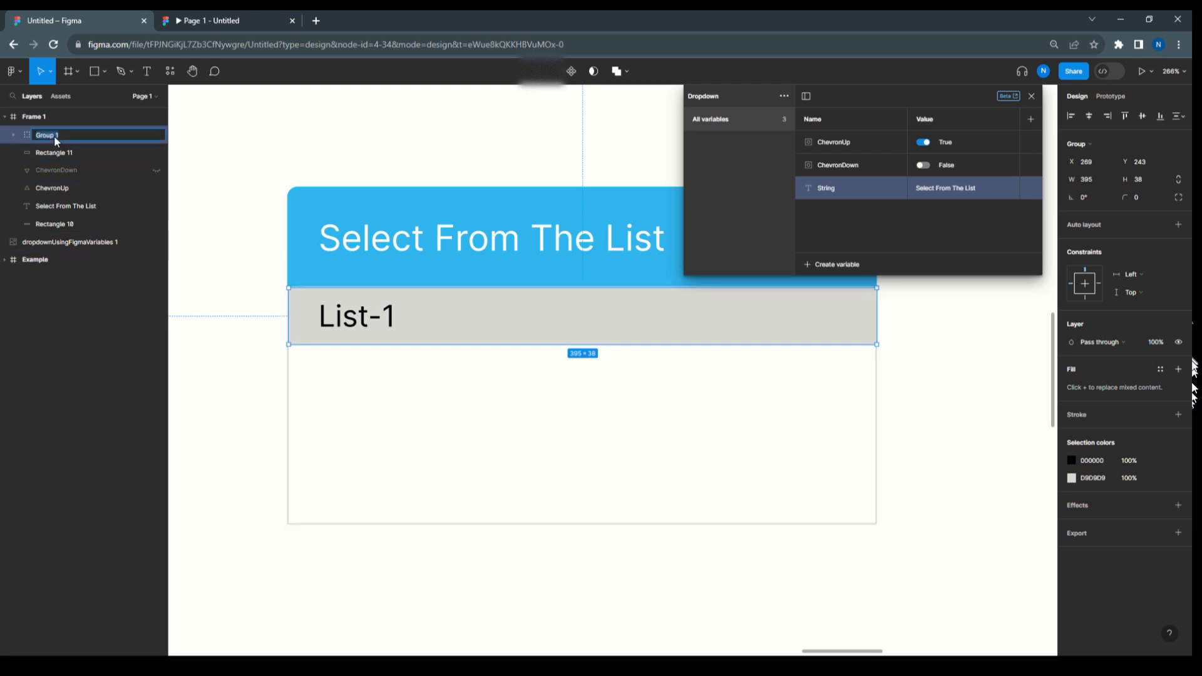
type("List1")
left_click(223, 339)
- Duplicate the List1 group directly below the original and align the horizontal centres of both groups
left_click(428, 307)
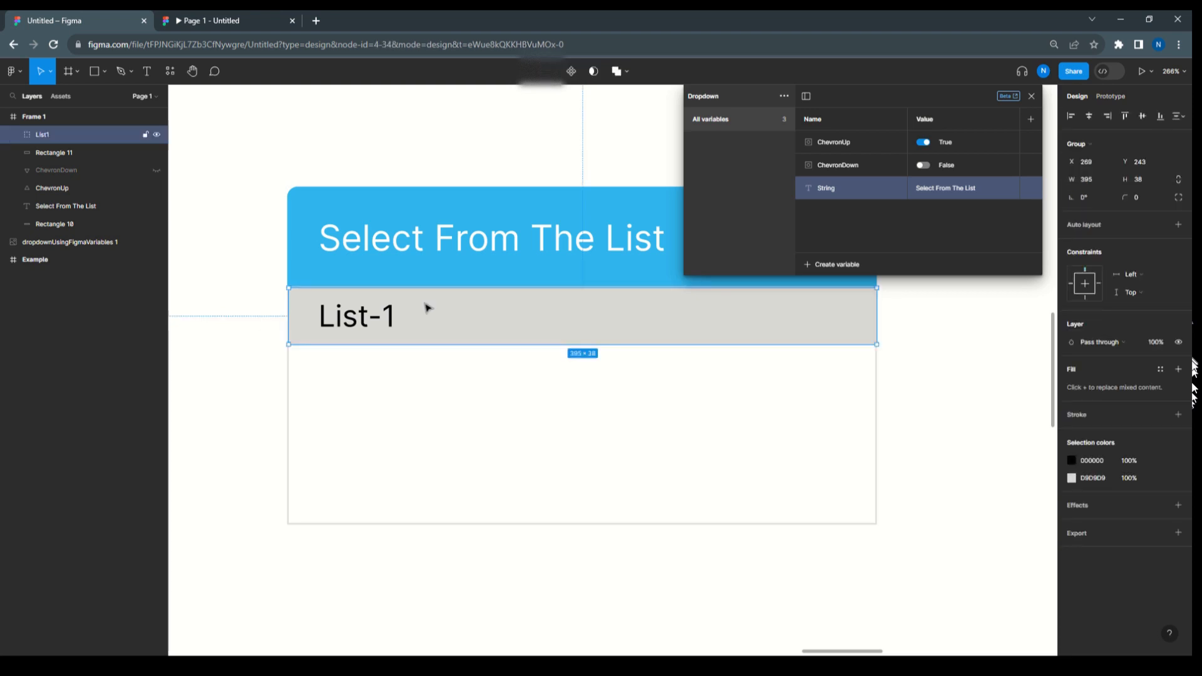
left_click_drag(428, 307, 428, 364)
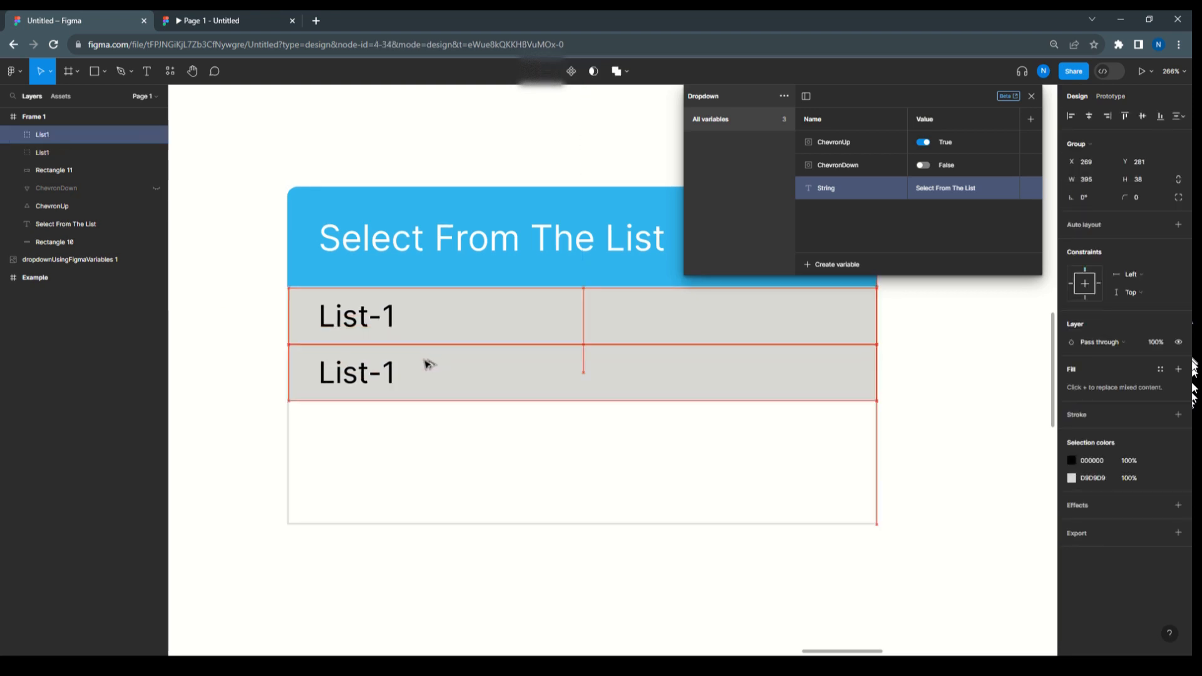
left_click(502, 315)
left_click(486, 368, "shift")
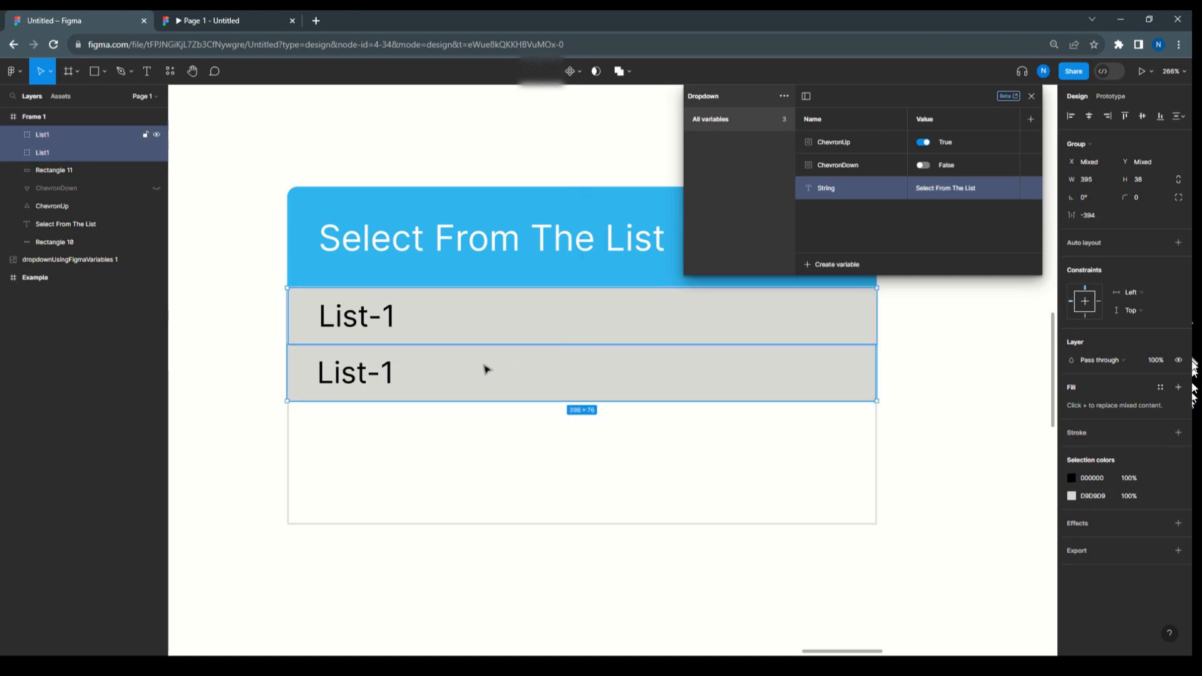
left_click(1089, 116)
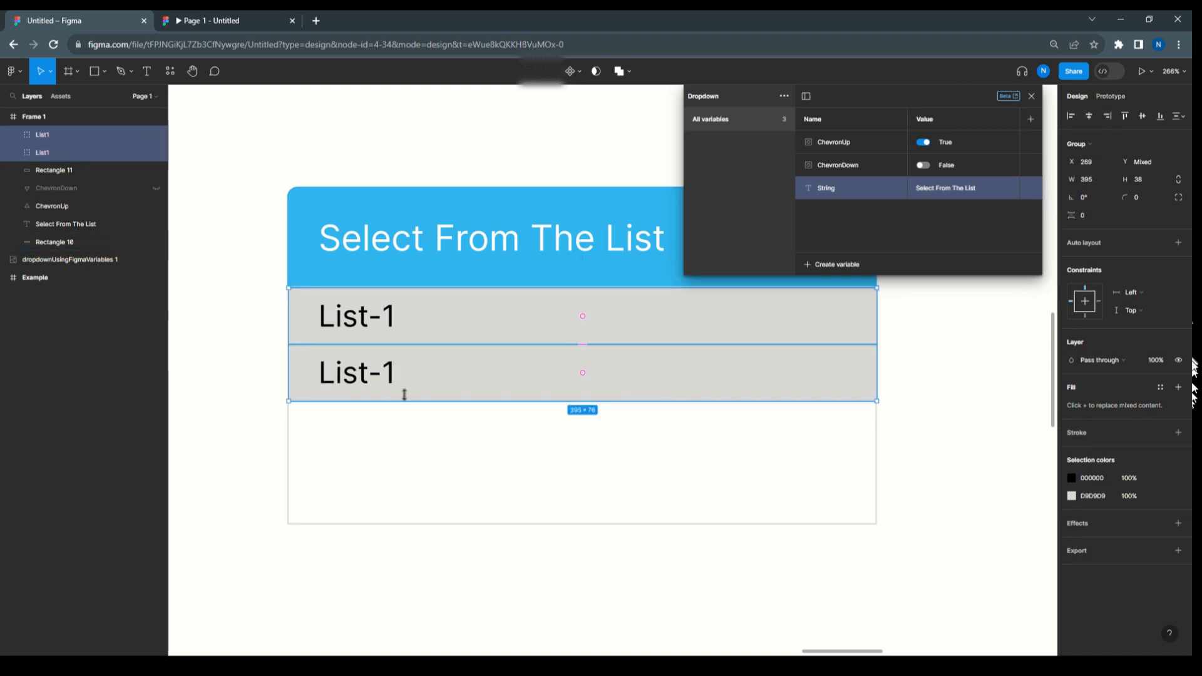
- Change the copied row's text to "List-2" and move its background rectangle to Y 282, leaving a thin gap below the first row
double_click(378, 380)
double_click(388, 373)
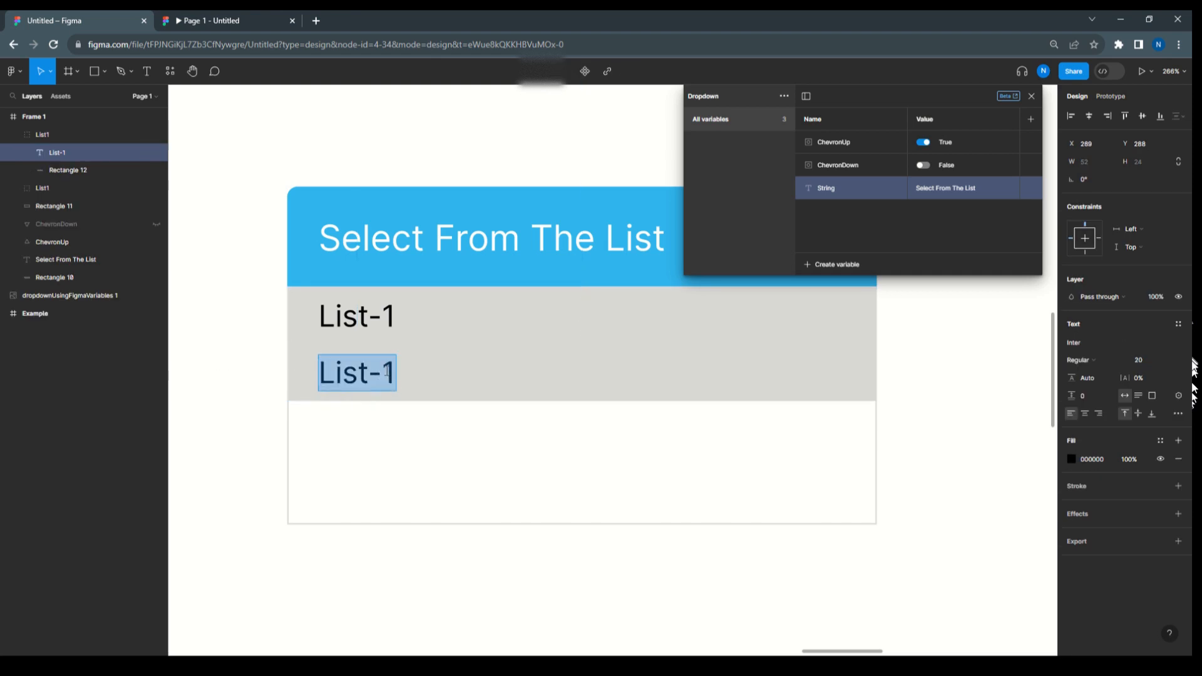
left_click_drag(384, 371, 398, 371)
type("2")
key("Escape")
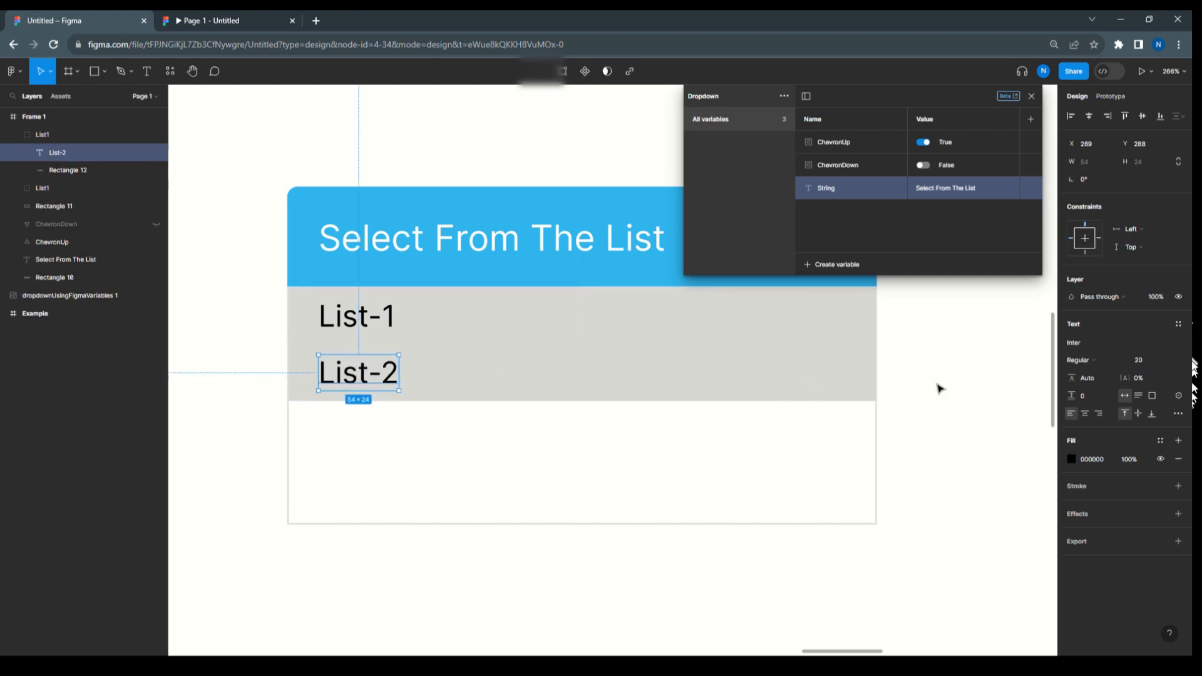
left_click(648, 391)
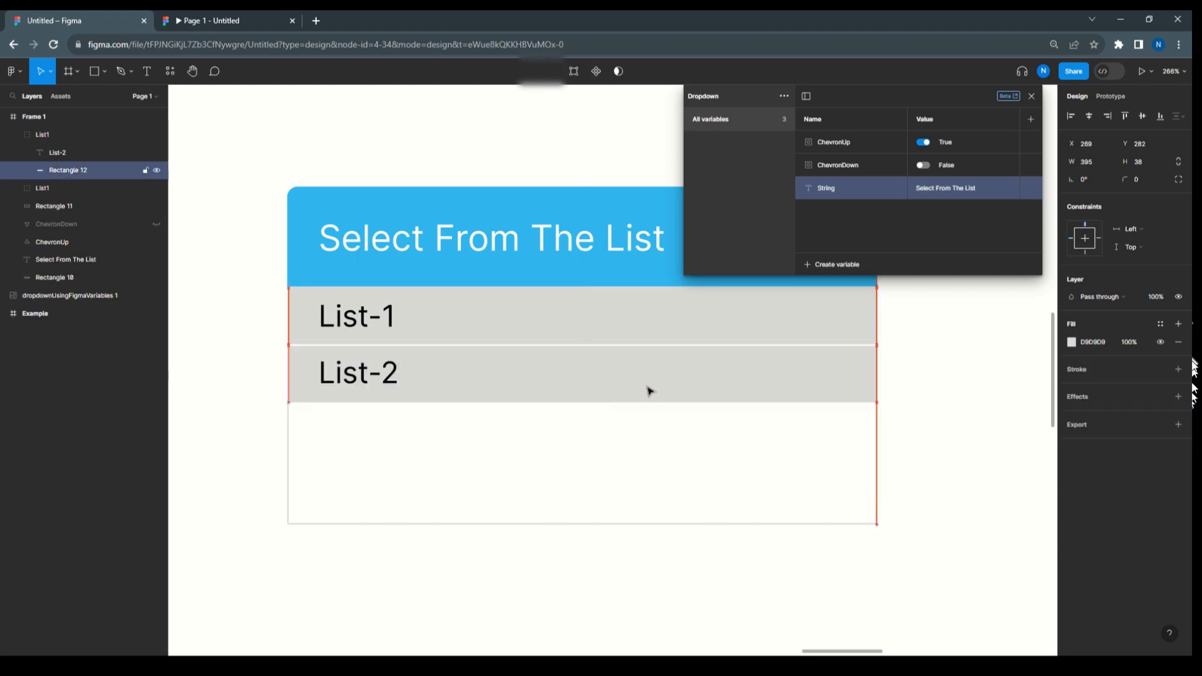
left_click(919, 374)
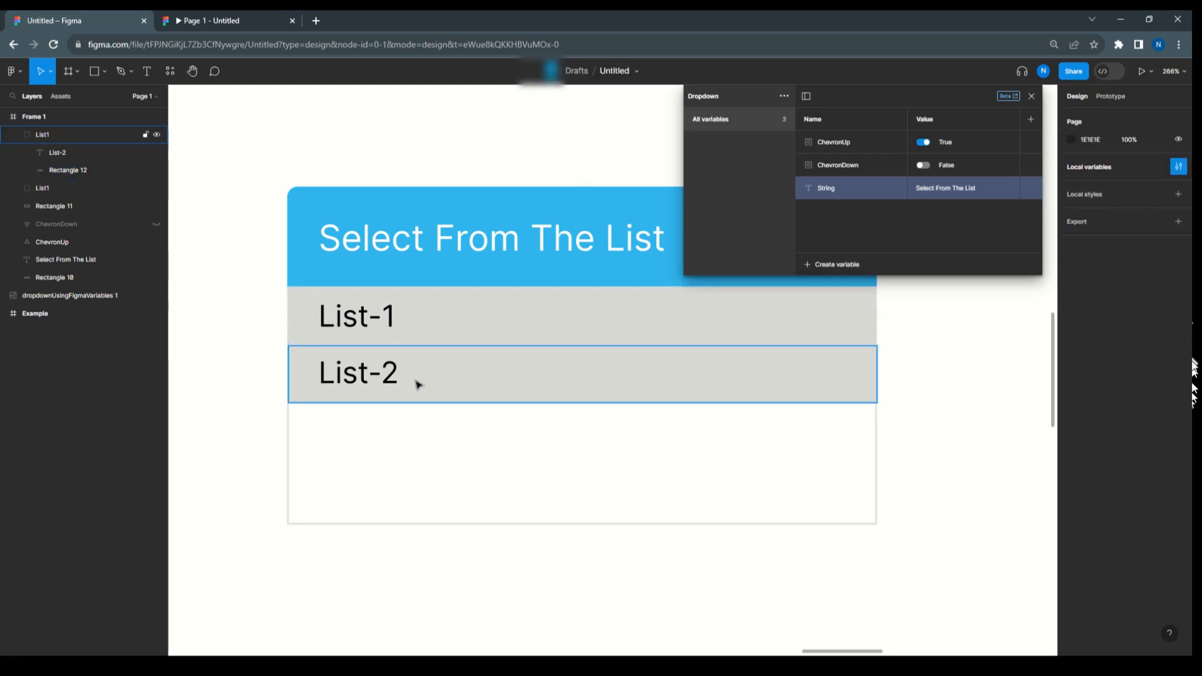
- Rename the group of the second row as List2
left_click(14, 135)
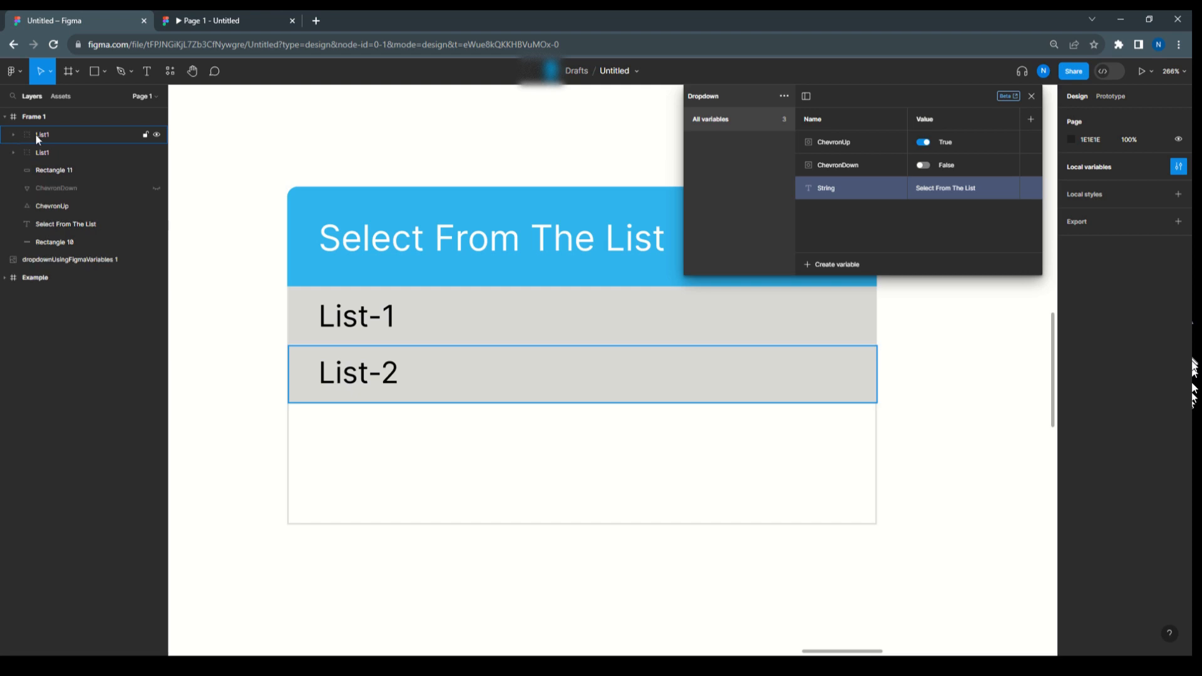
double_click(47, 133)
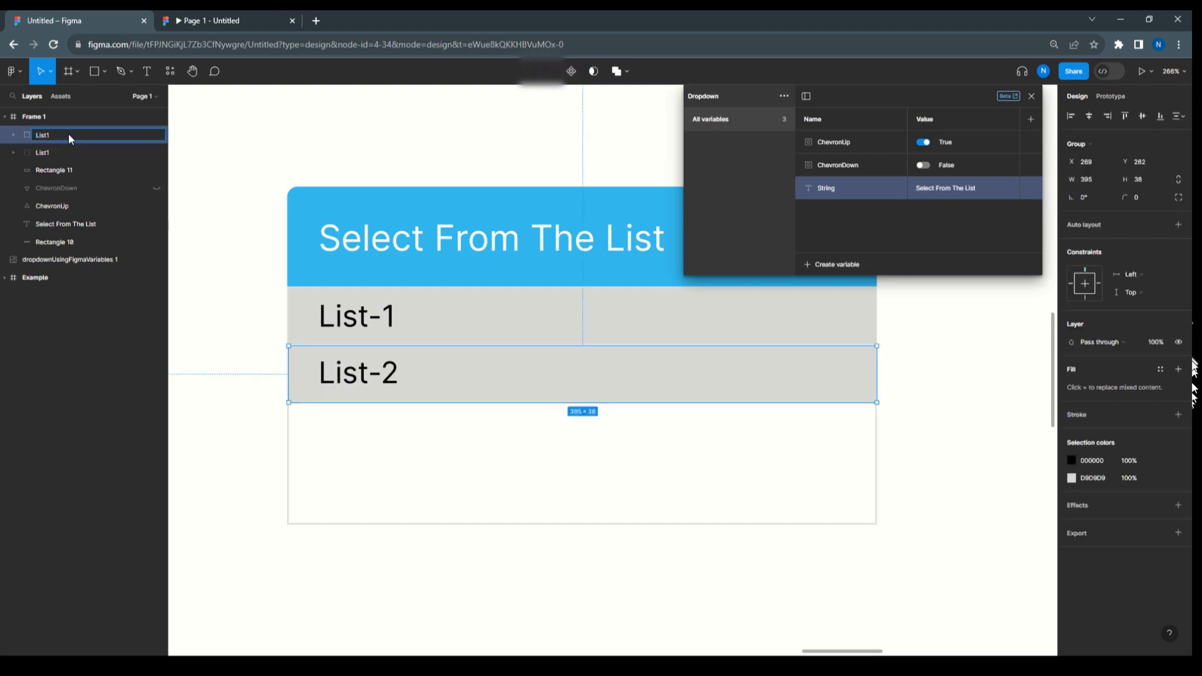
type("2")
left_click(251, 437)
- Duplicate the List2 group directly below itself and rename the copy List3
left_click(519, 379)
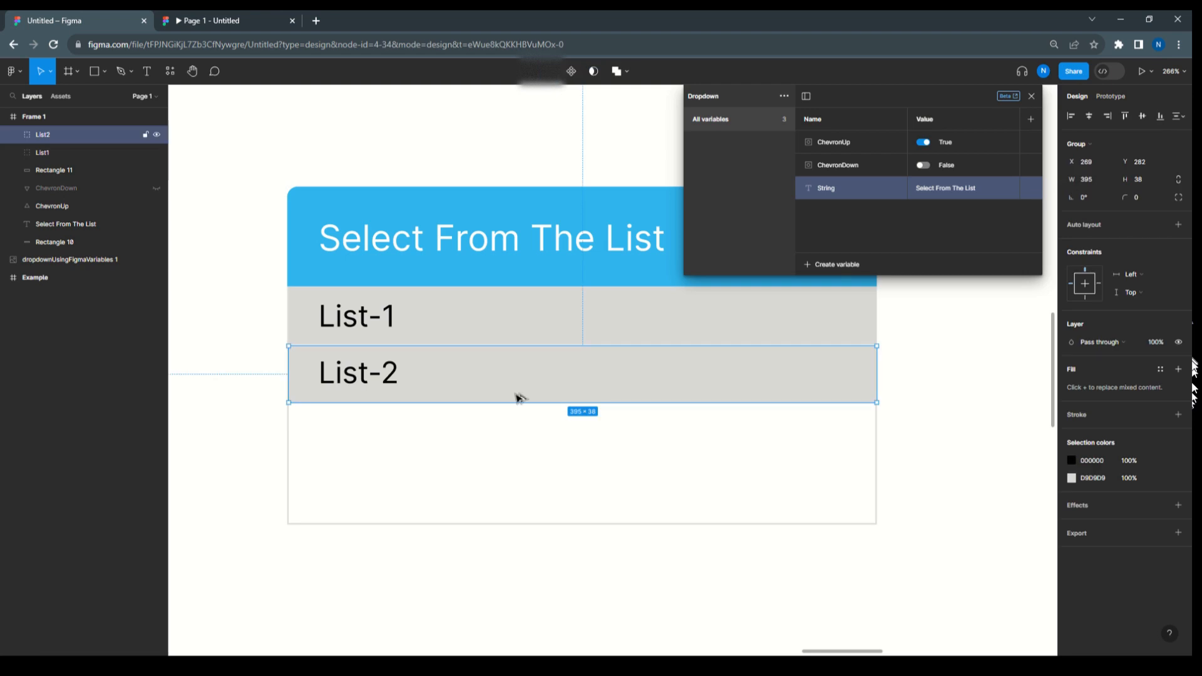
left_click_drag(519, 397, 530, 435, "alt")
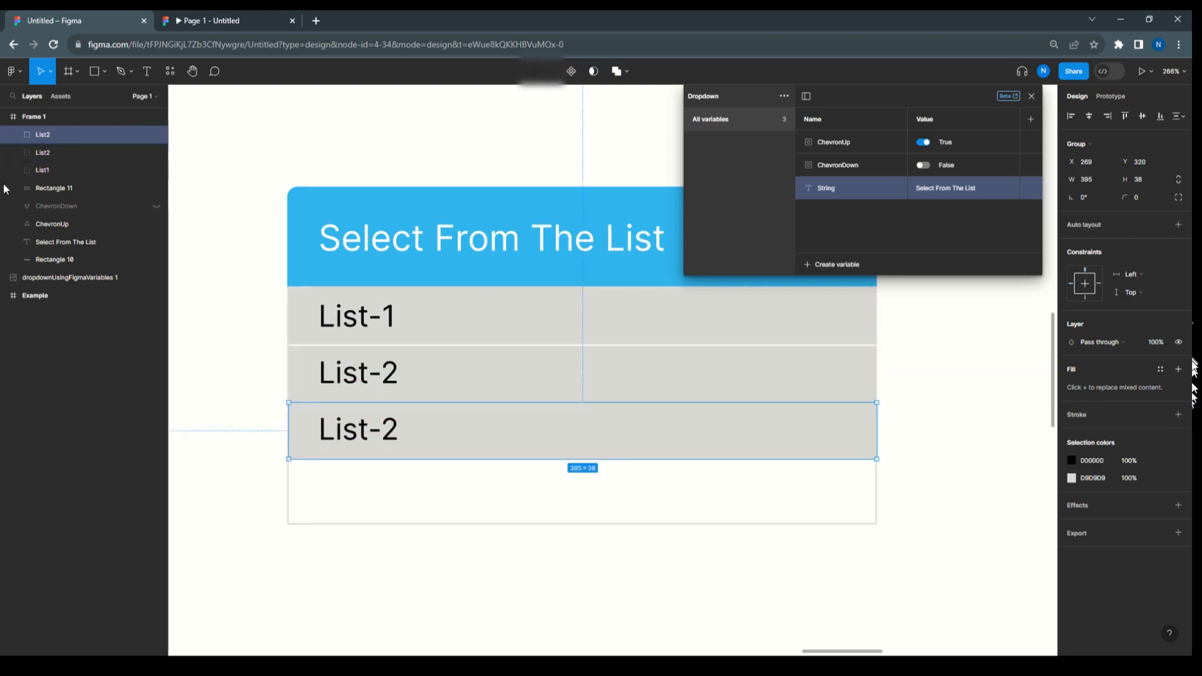
double_click(47, 136)
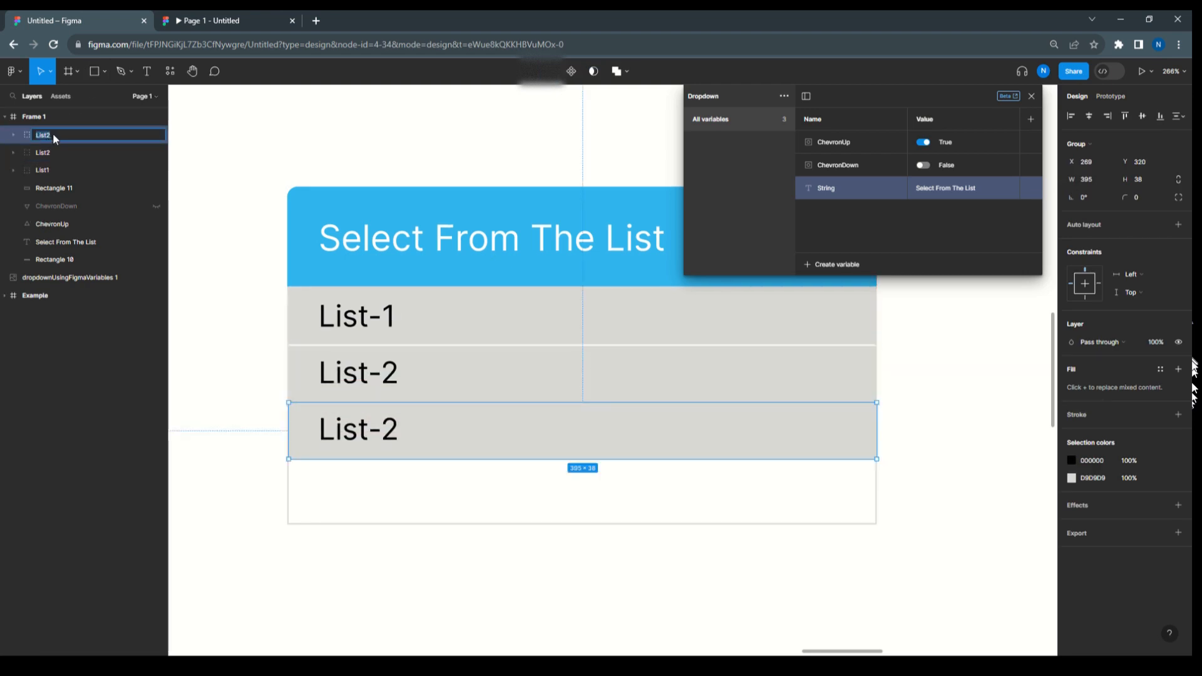
left_click(62, 134)
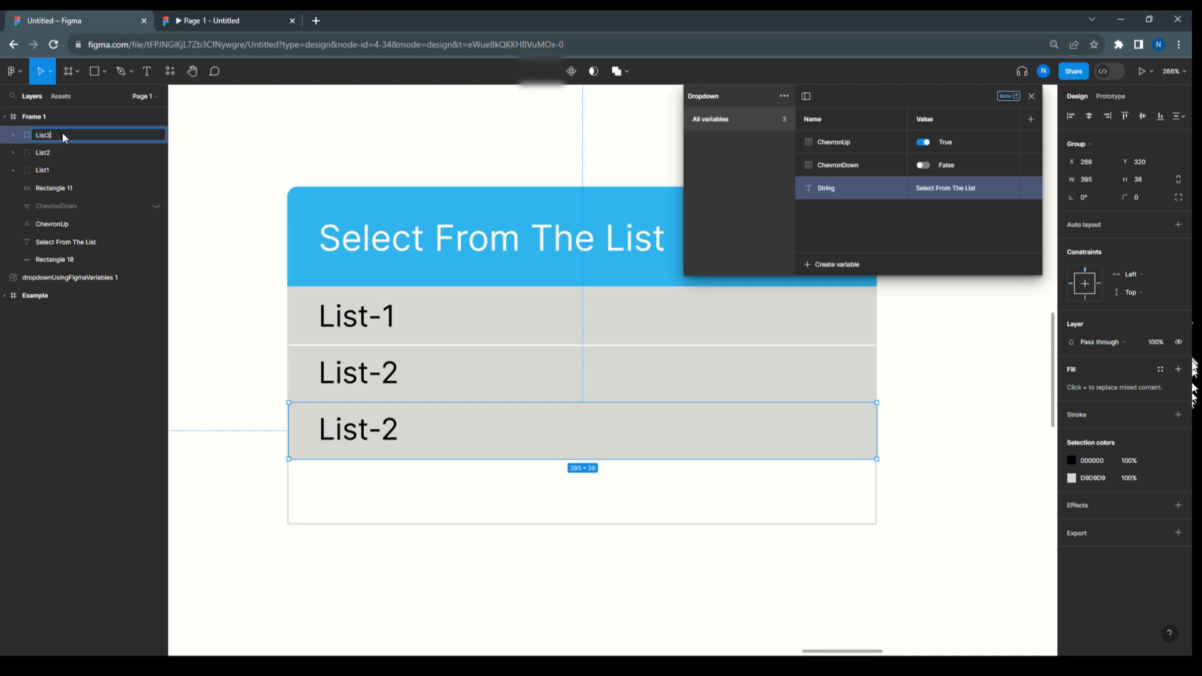
key("Return")
- Change the third row's text to "List-3"
double_click(388, 432)
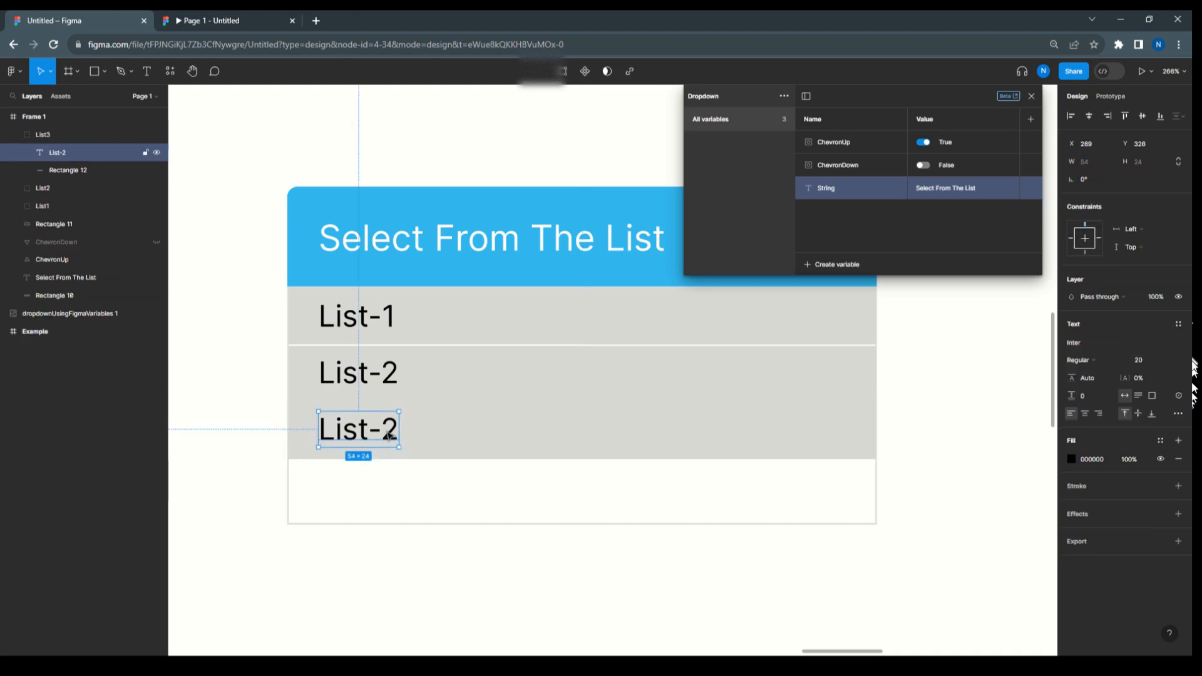
double_click(390, 434)
left_click(393, 431)
double_click(394, 430)
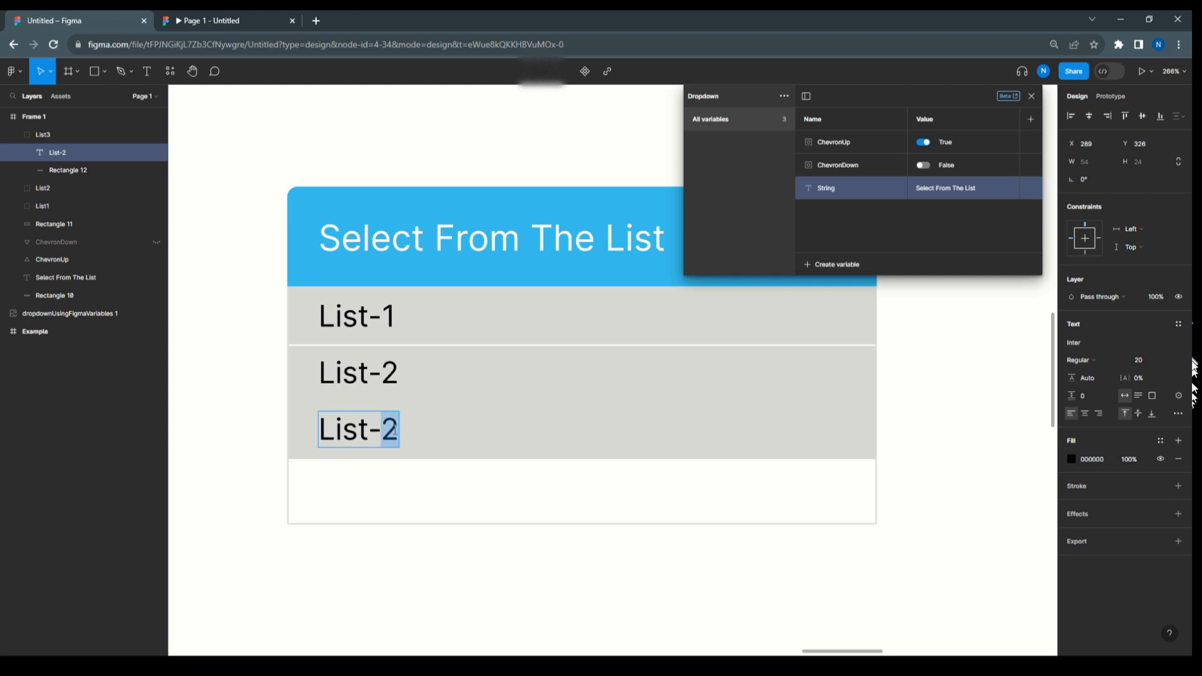
type("3")
left_click(622, 406)
left_click(611, 399)
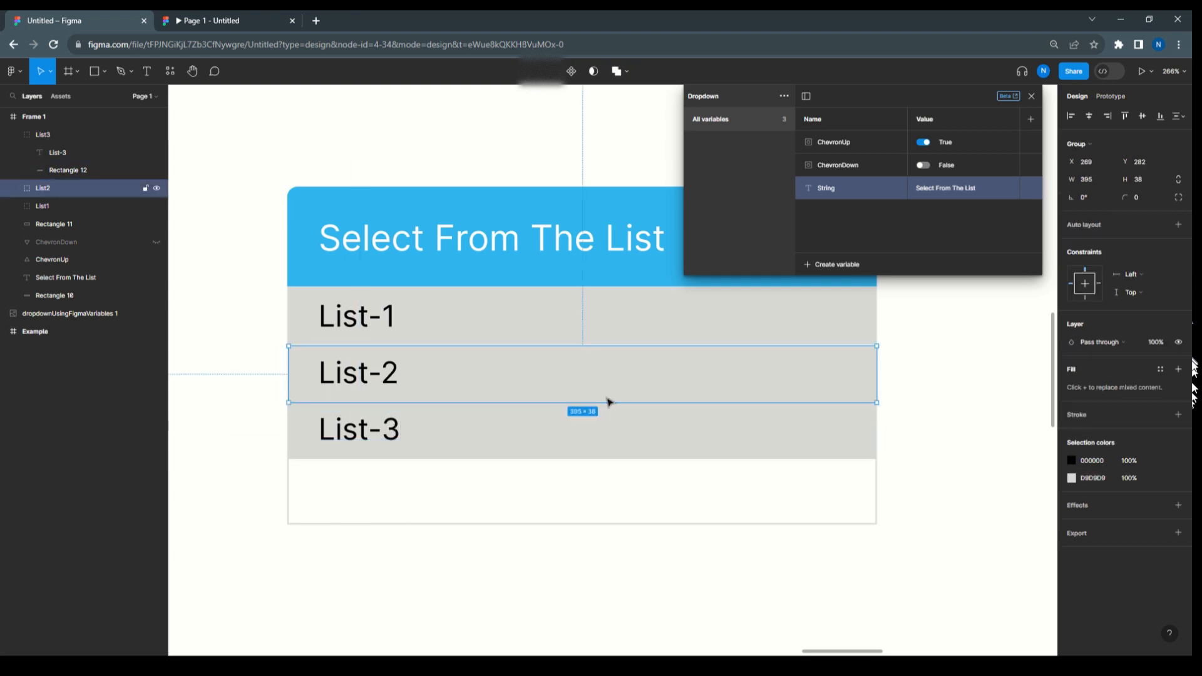
- Move the List3 group down to Y 321, leaving a thin gap below the second row
left_click(577, 432)
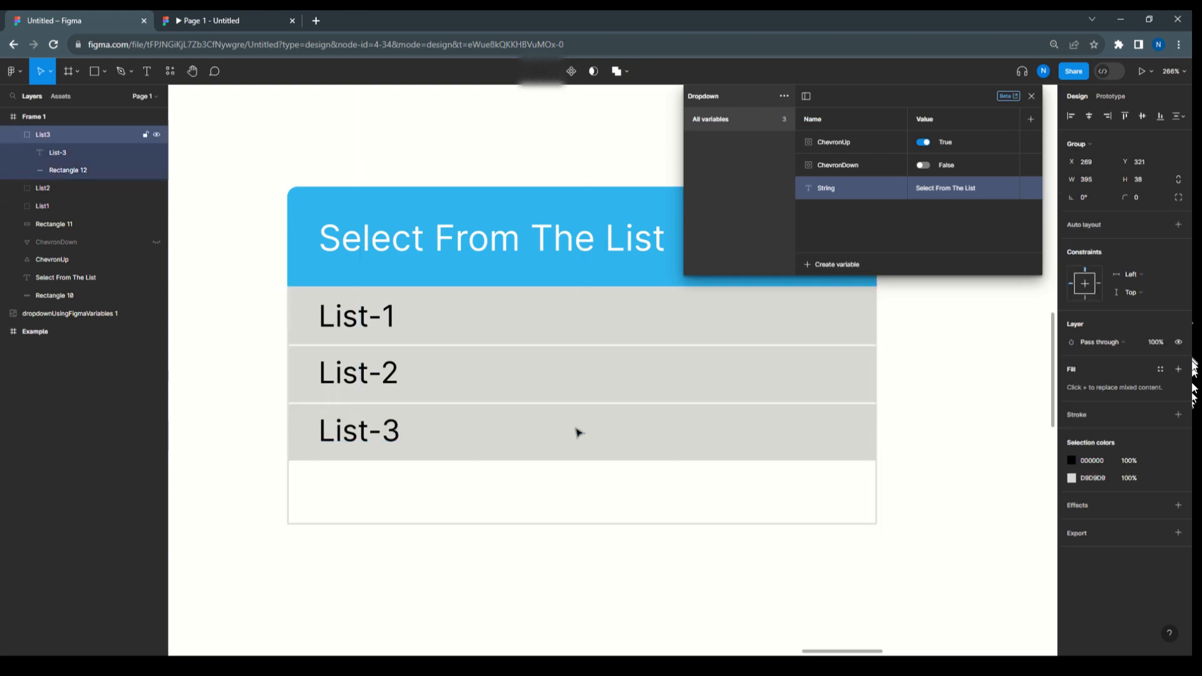
left_click(996, 420)
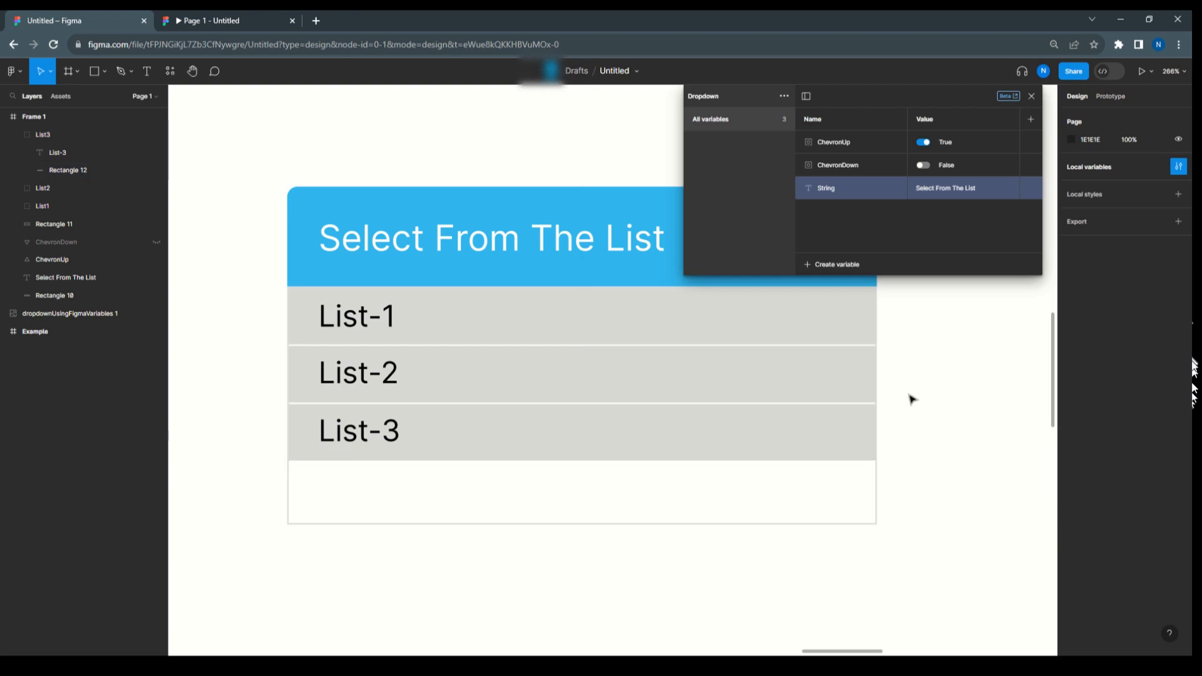
- Hide the fill of the background rectangles in the List1, List2 and List3 groups
left_click(745, 335)
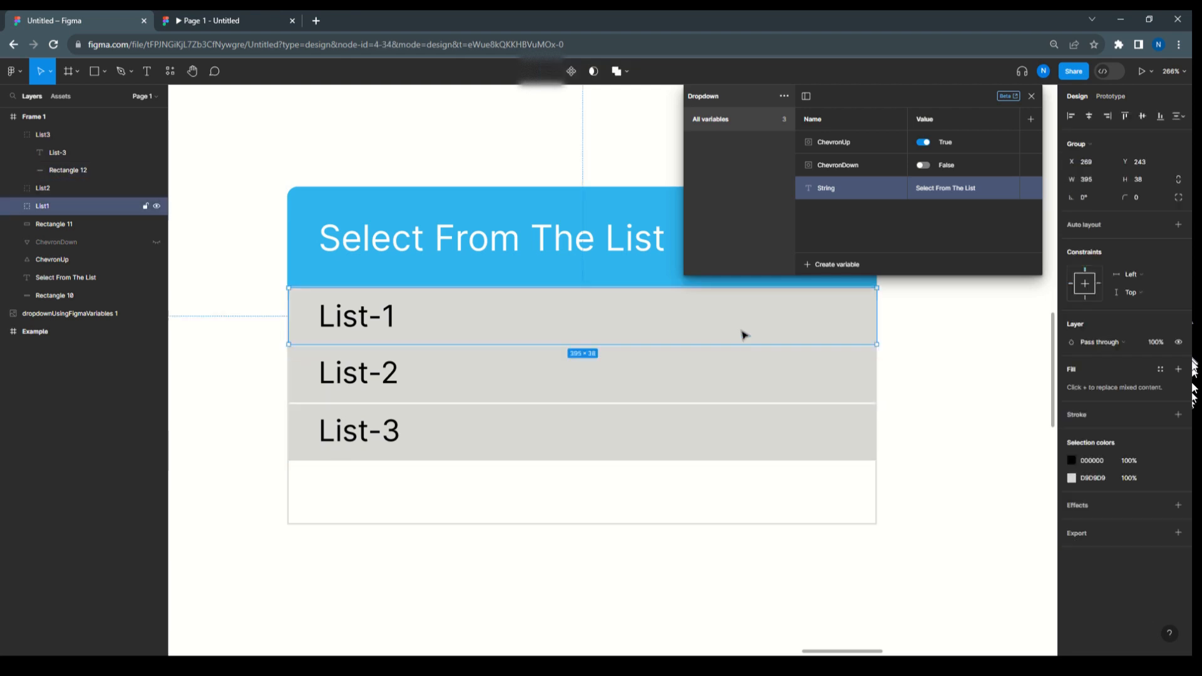
left_click(701, 391, "shift")
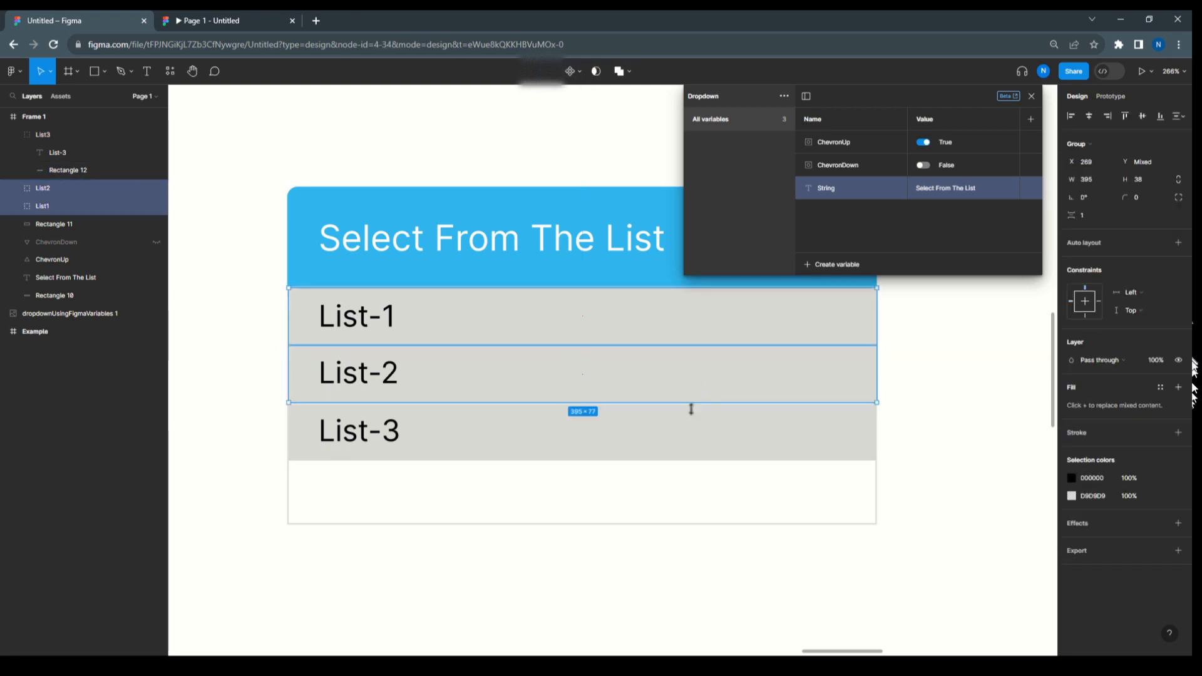
left_click(13, 191)
left_click(13, 242)
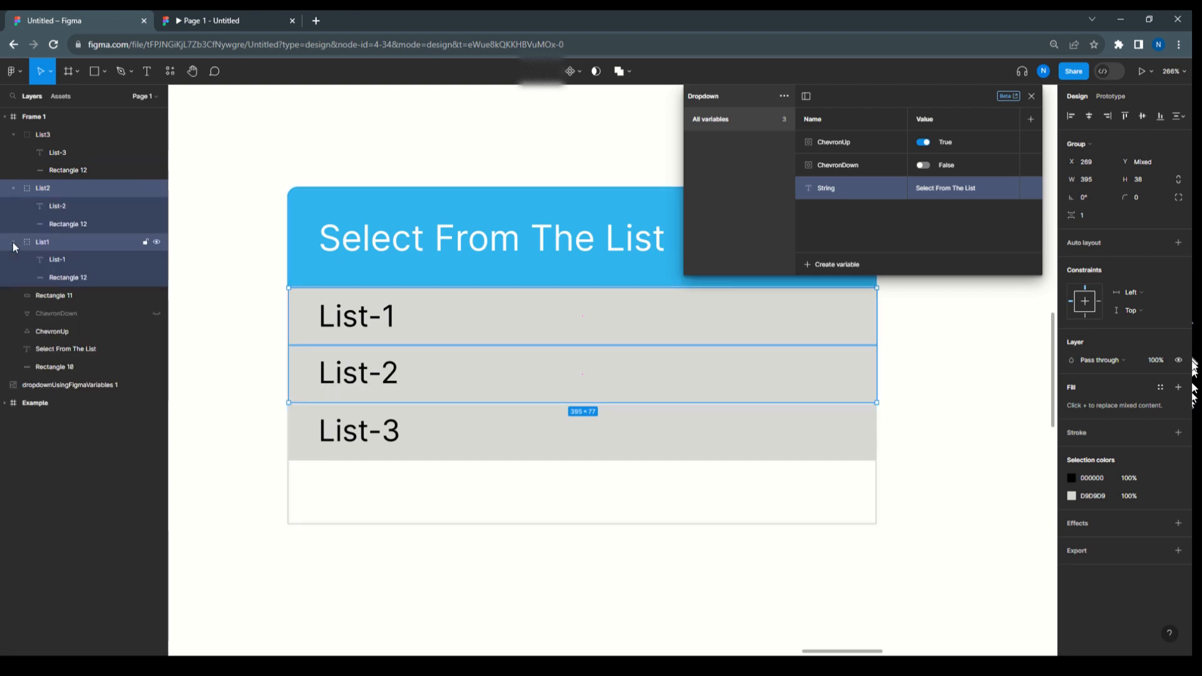
left_click(85, 275)
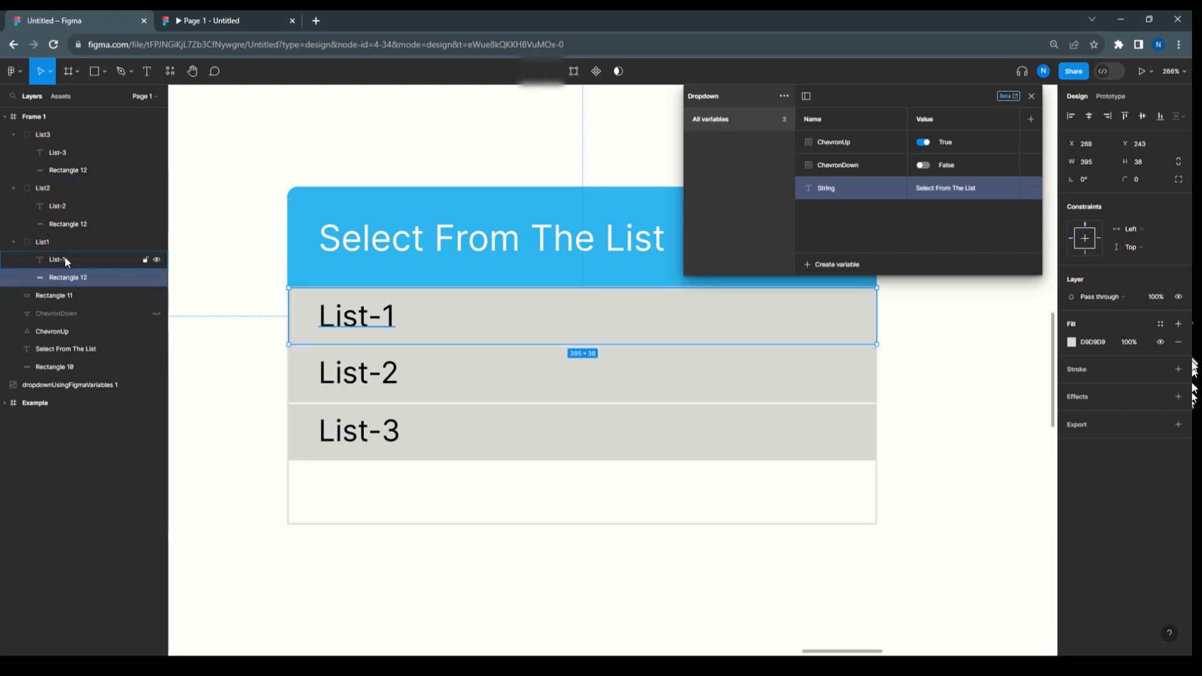
left_click(74, 225, "shift")
left_click(74, 171, "shift")
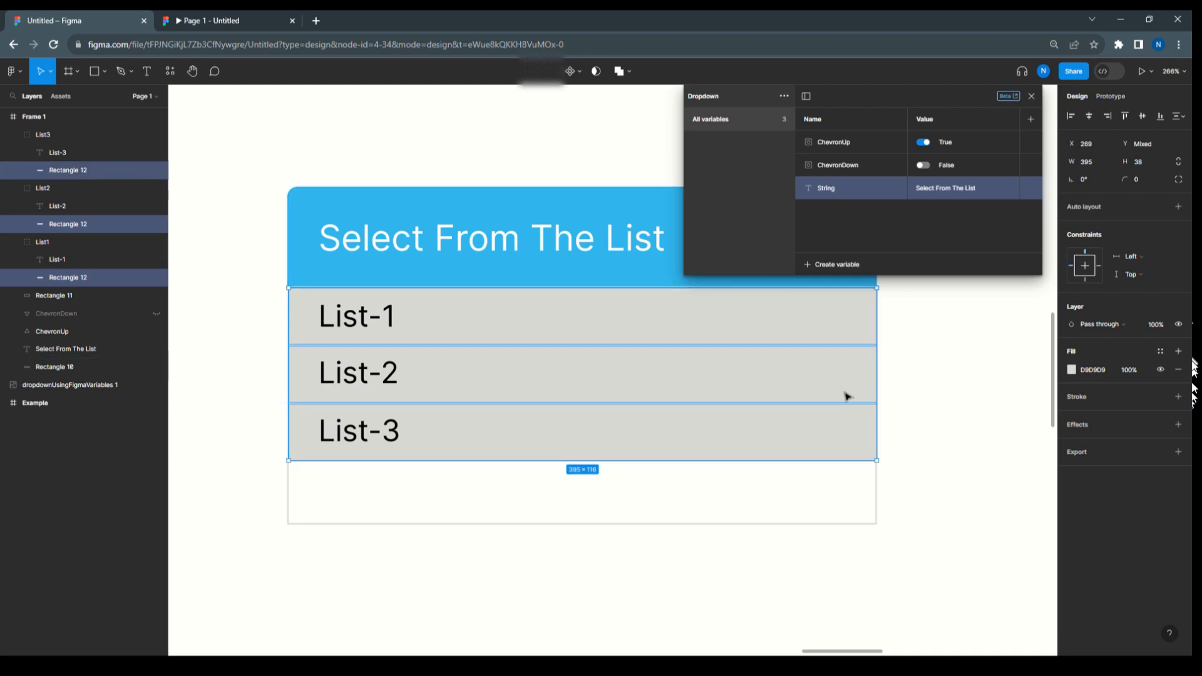
left_click(1072, 370)
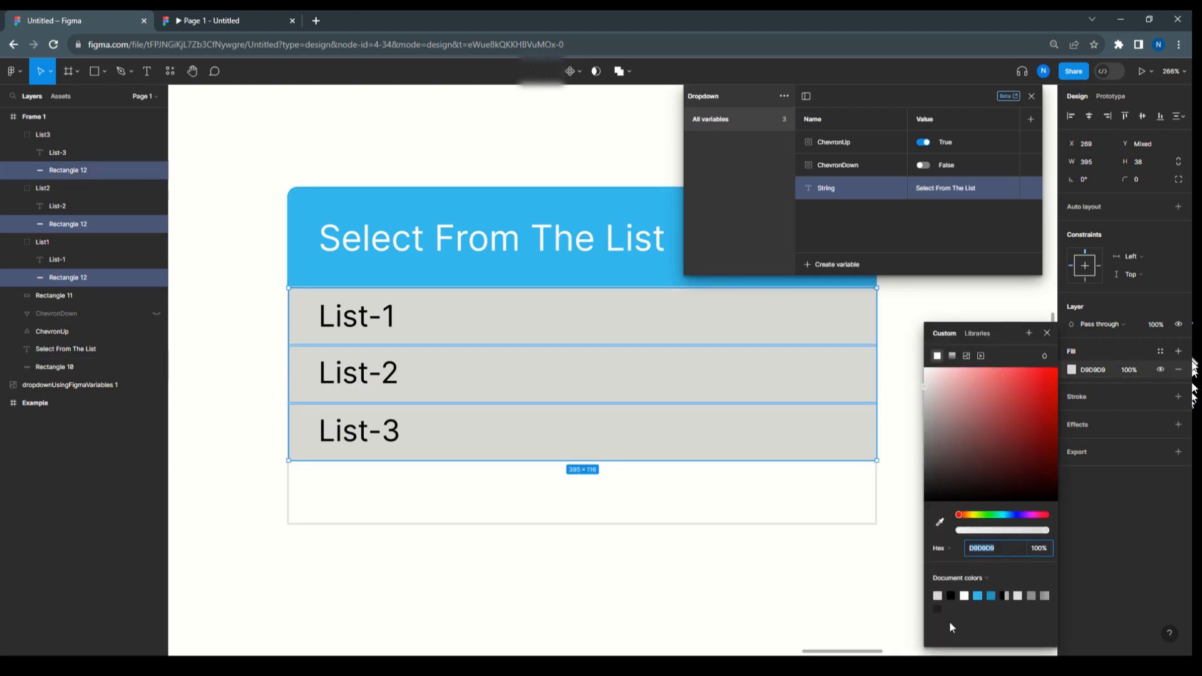
left_click(1161, 371)
- Add a stroke to the three row rectangles and limit it to their bottom side
left_click(1080, 399)
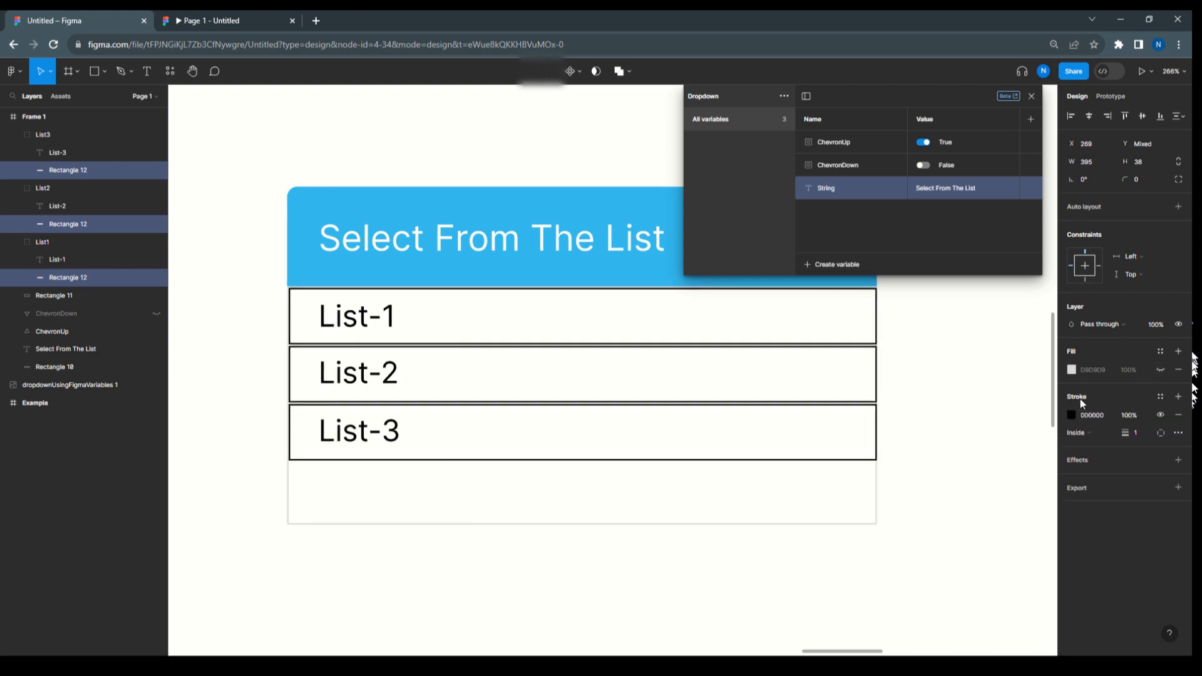
left_click(1160, 433)
left_click(1155, 493)
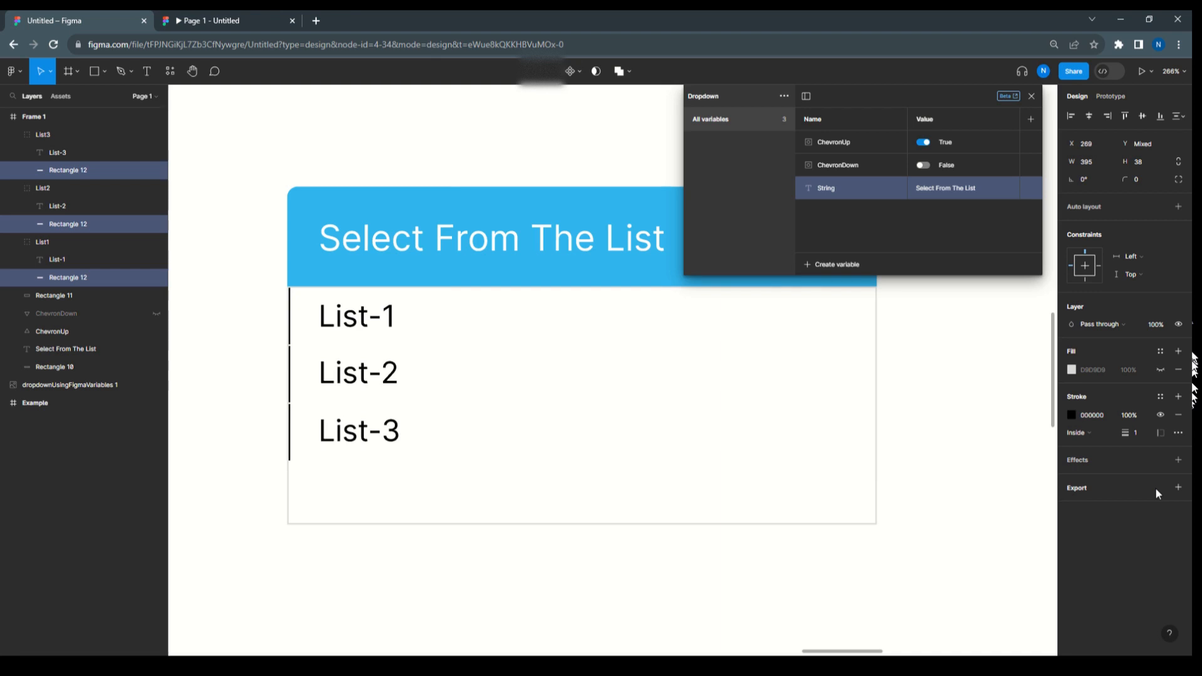
left_click(1159, 433)
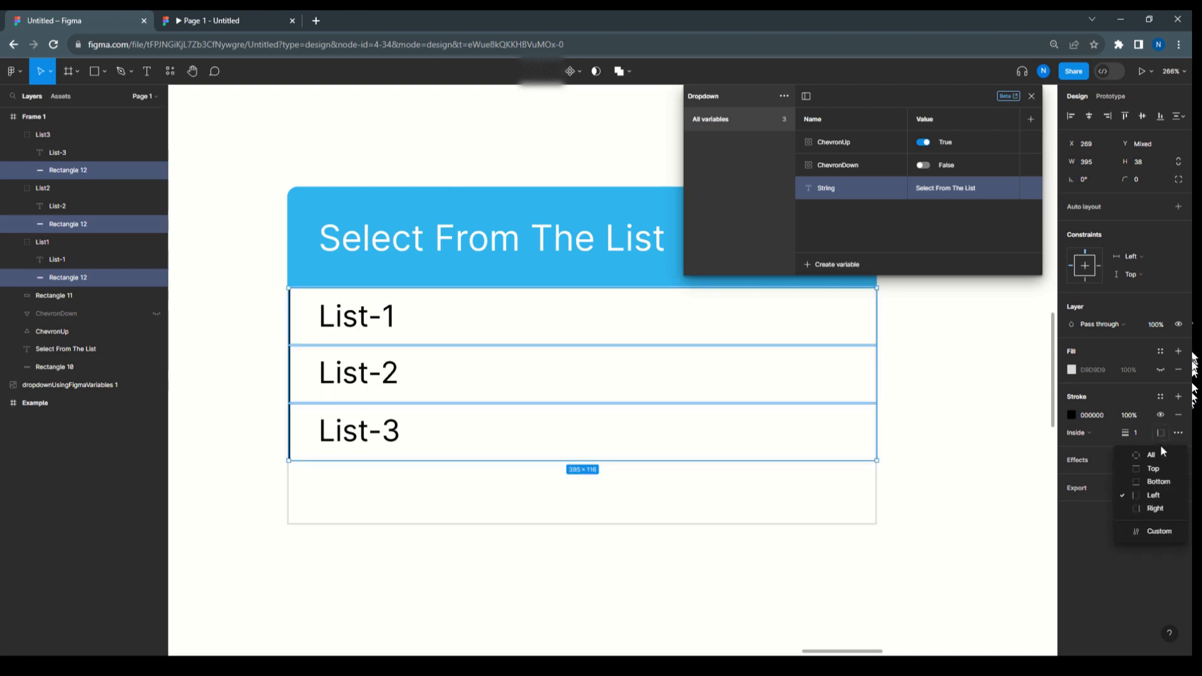
left_click(1160, 478)
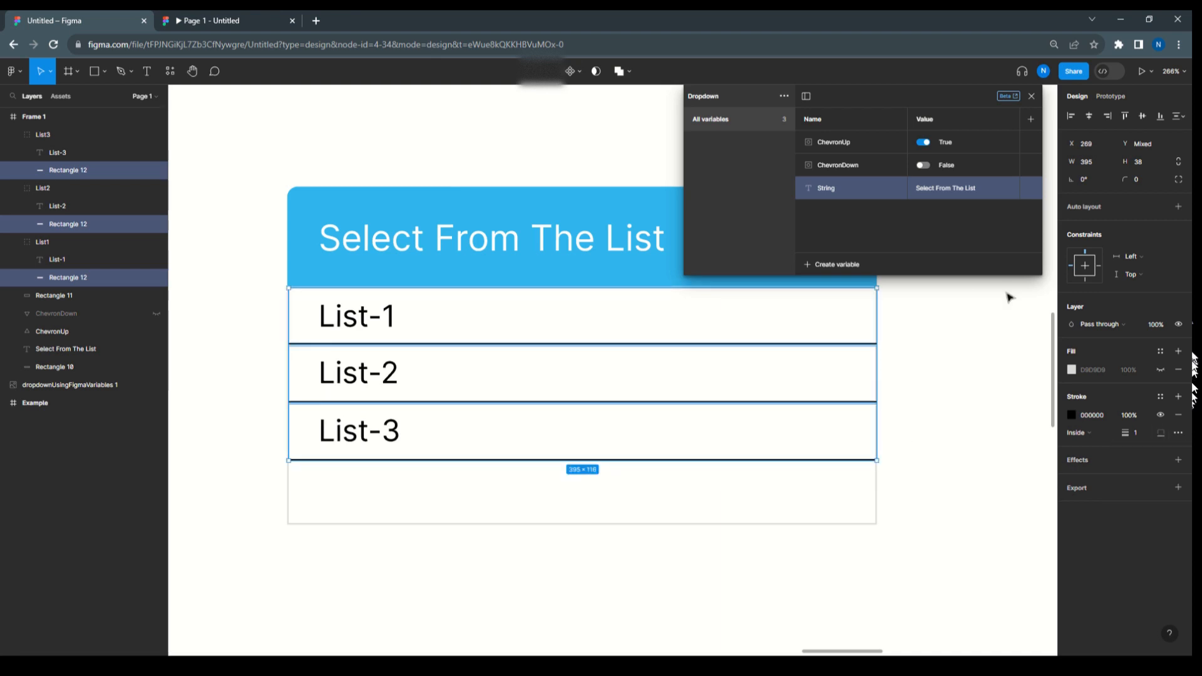
- Set the stroke color of the three row rectangles to DDDDDD
left_click(1072, 415)
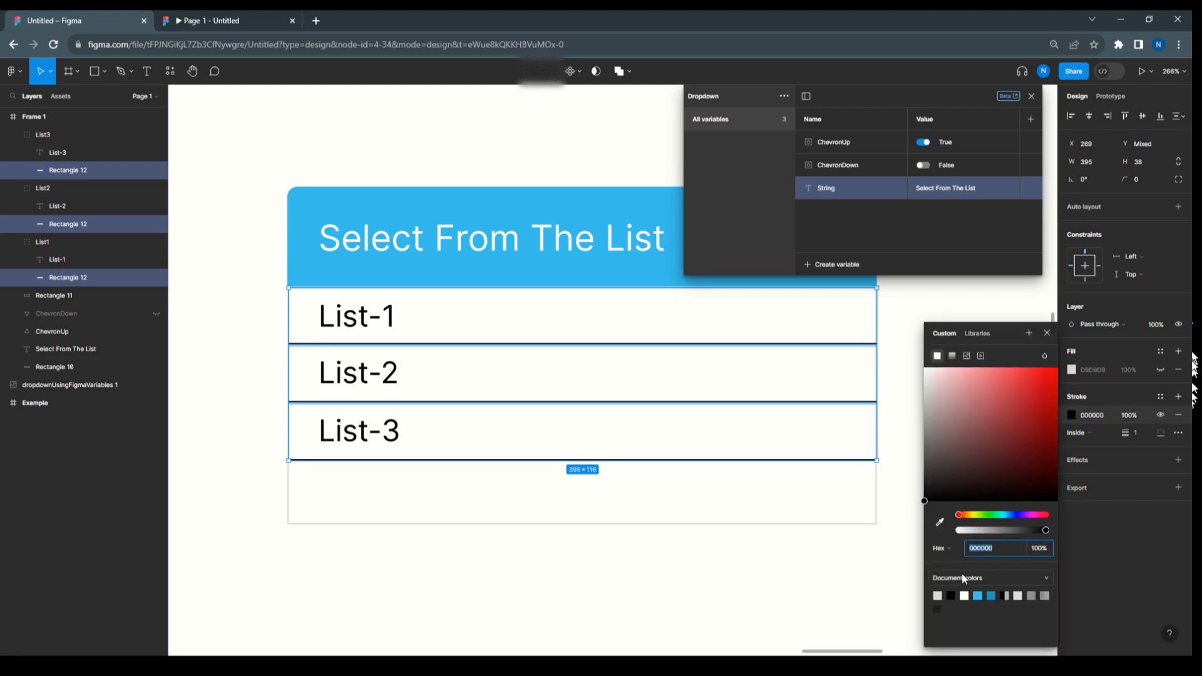
left_click(1000, 550)
type("DDDDDD")
key("Return")
left_click(802, 558)
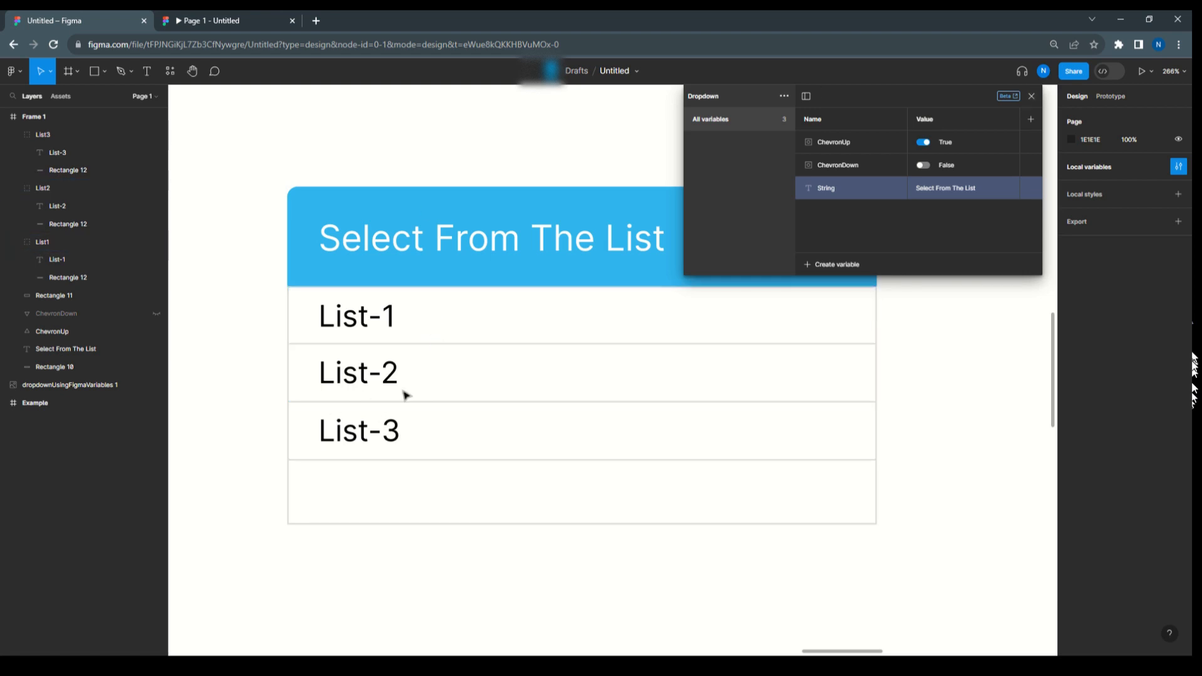
- Shorten the outline rectangle to a height of 117, ending at the third row, and group it with the three rows as DropdownList
left_click(619, 526)
left_click_drag(573, 525, 577, 460)
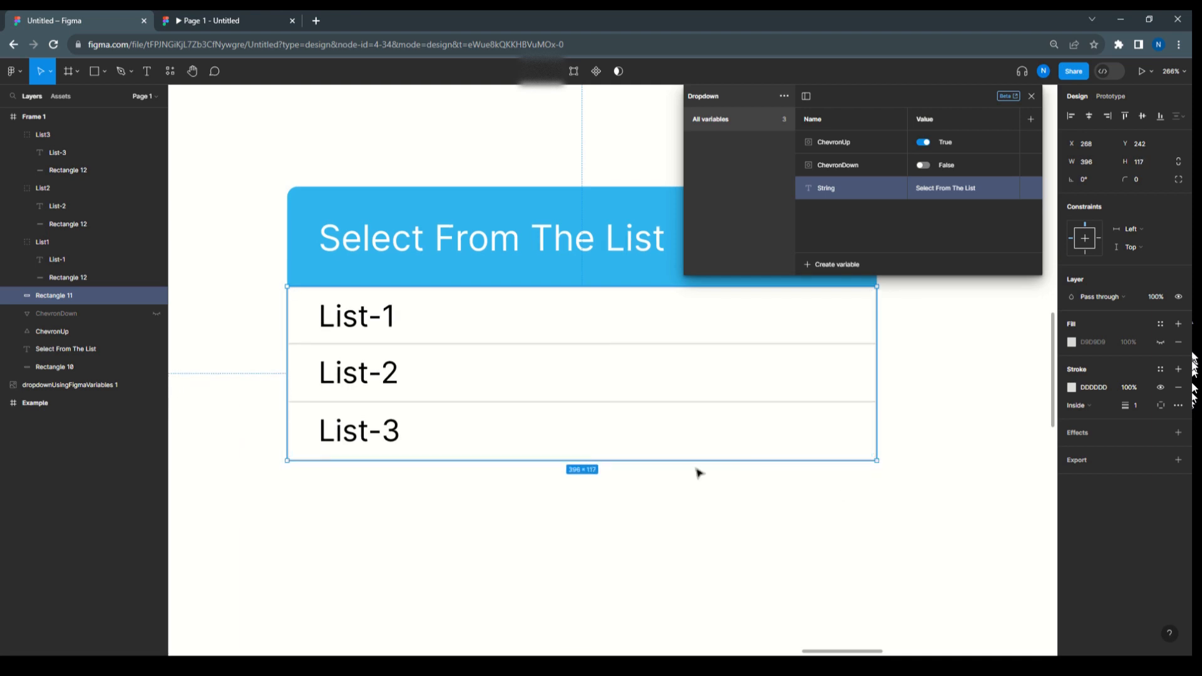
left_click_drag(260, 306, 893, 521)
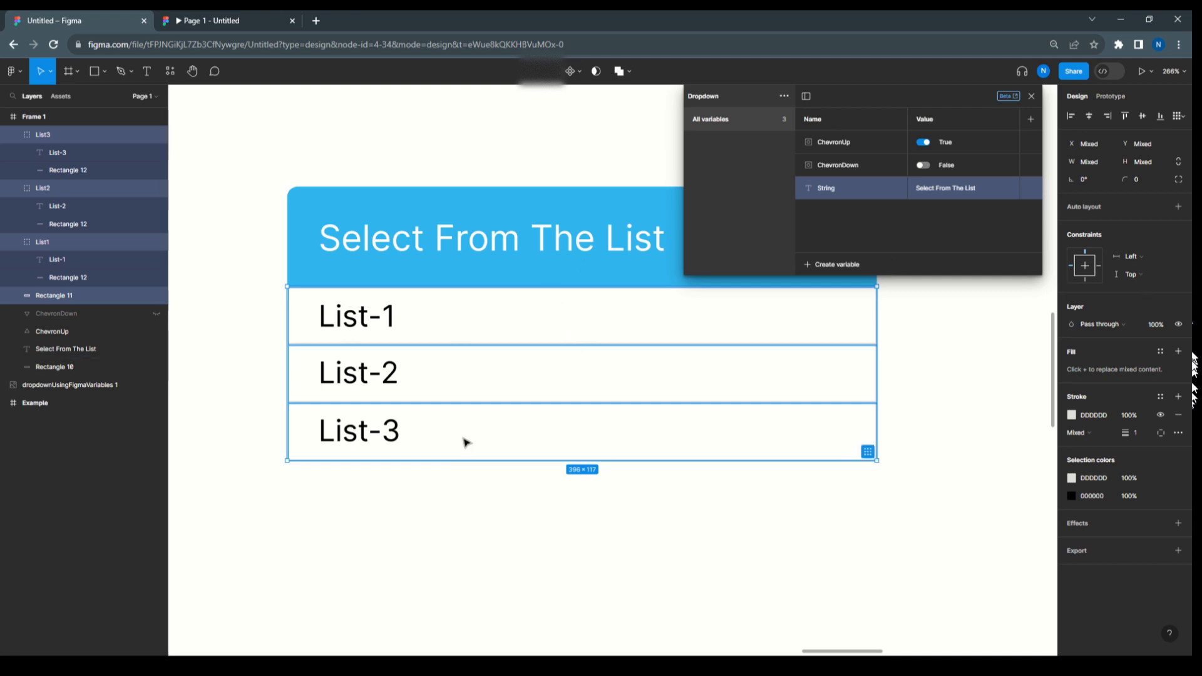
key("ctrl+g")
double_click(68, 137)
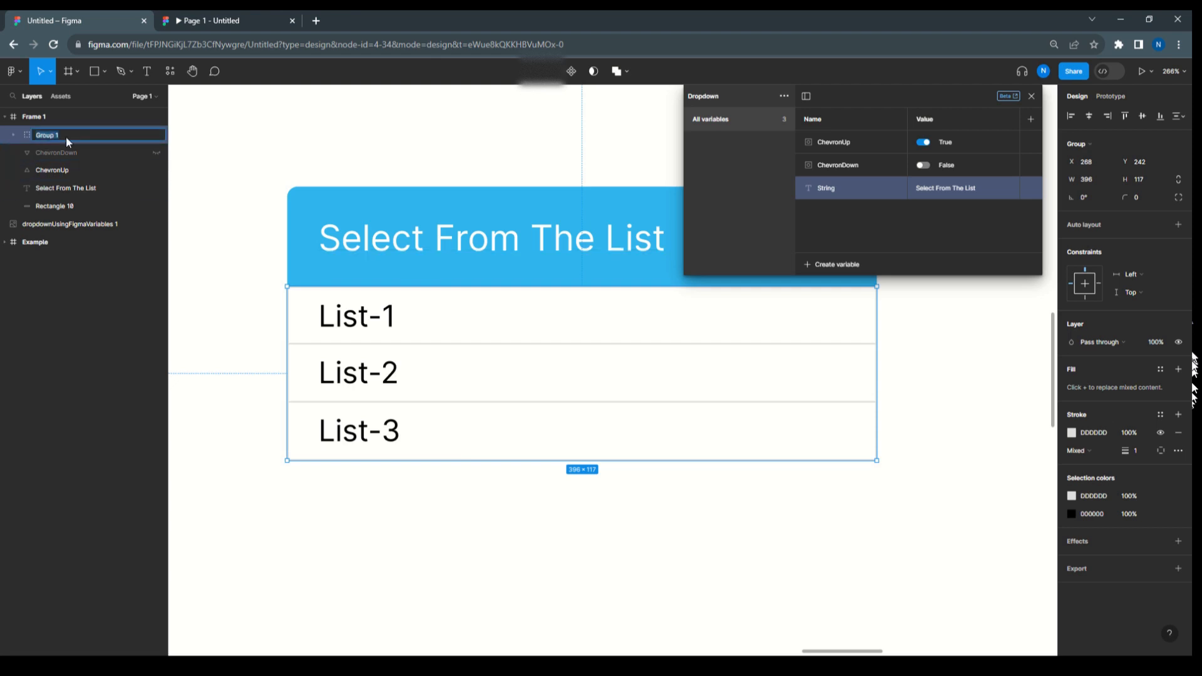
type("DropdownList")
- Create a Boolean variable named DropdownList with the value False and close the variables window
left_click(837, 268)
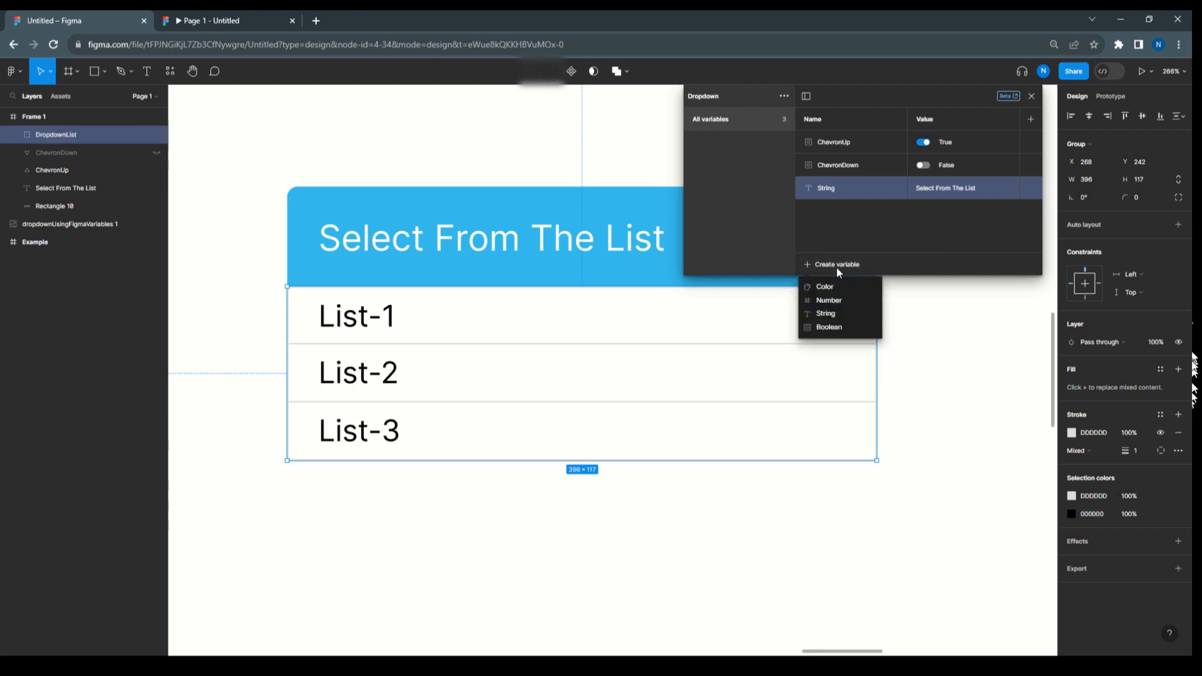
left_click(838, 325)
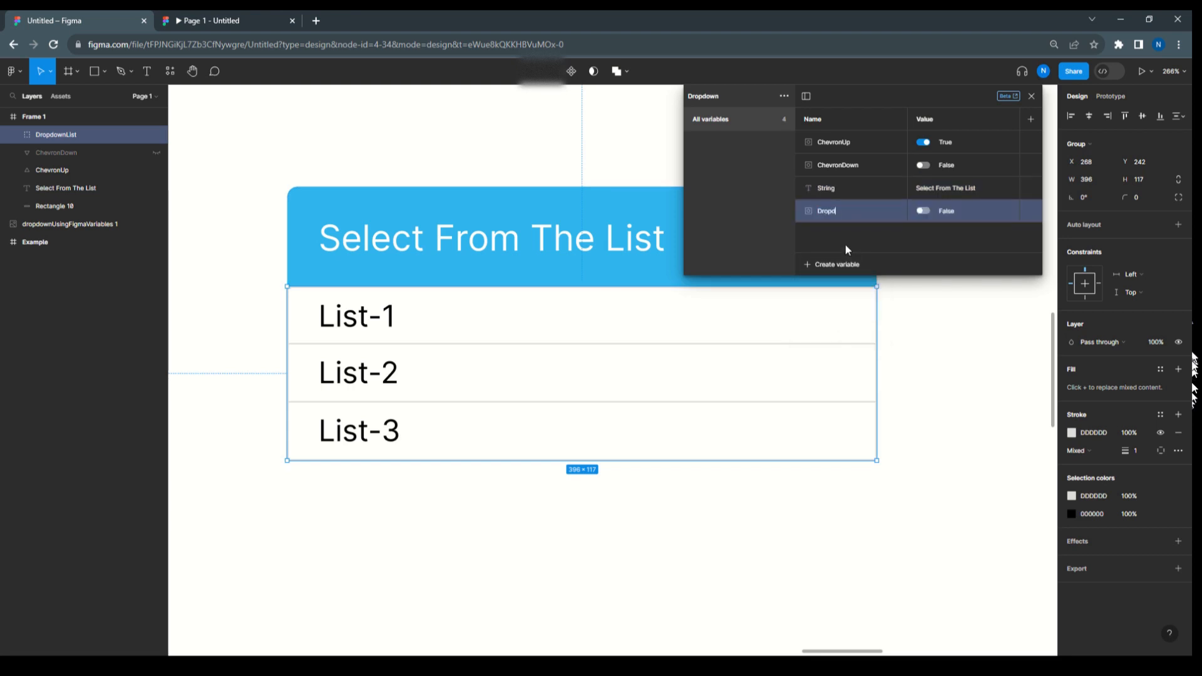
type("DropdownList")
left_click(1031, 96)
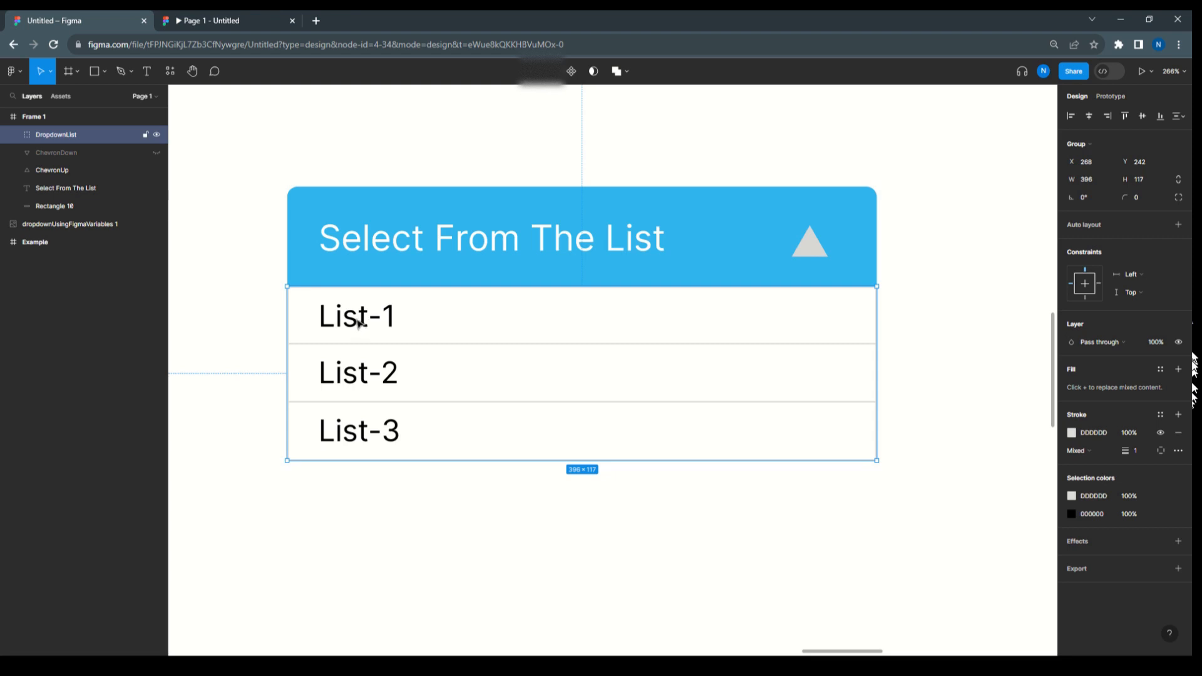
- Add an on-click interaction to the List1 group that sets the String variable to "List-1"
left_click(13, 135)
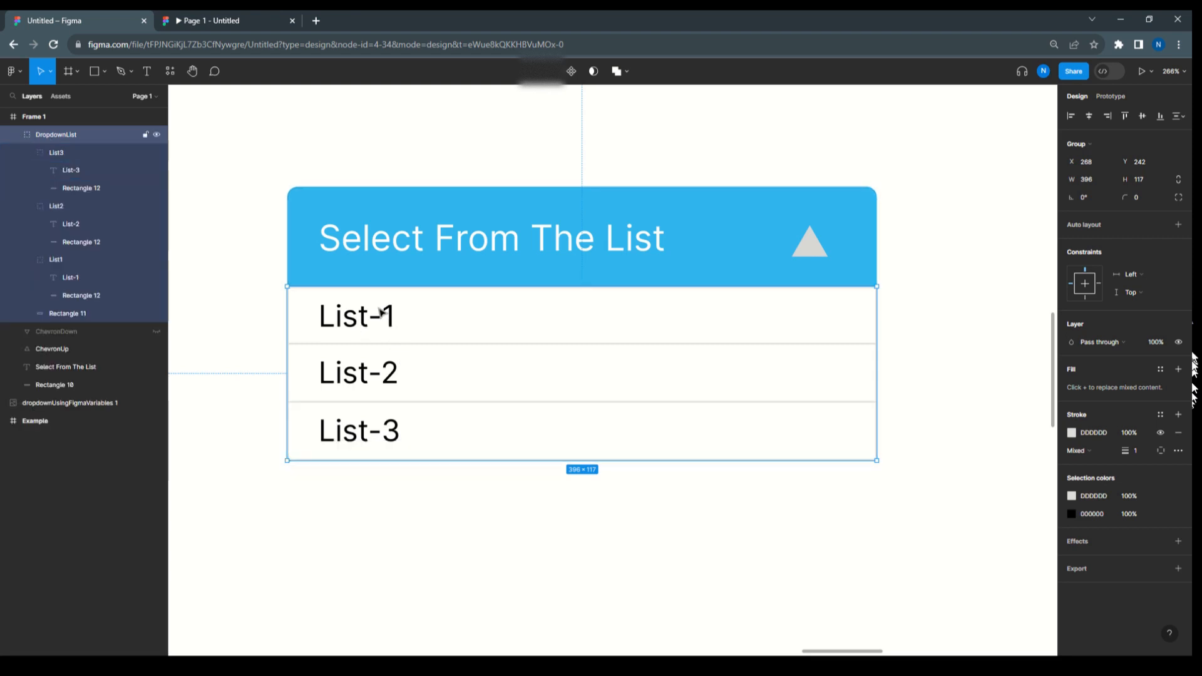
left_click(74, 276)
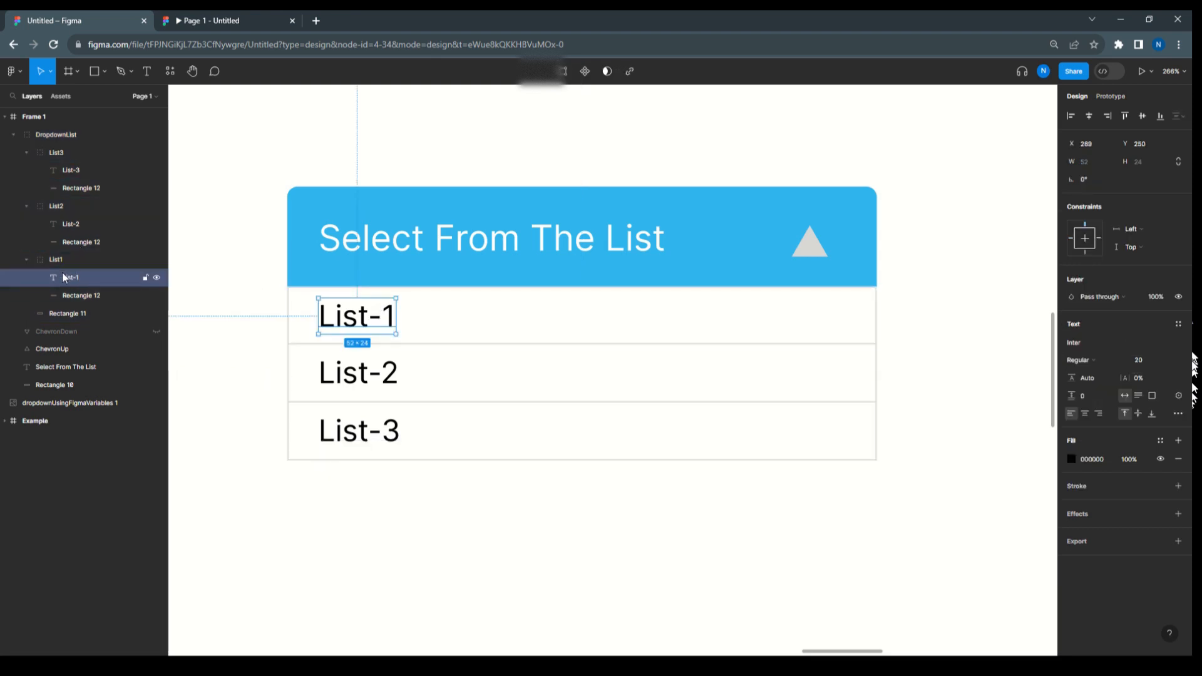
left_click(78, 295)
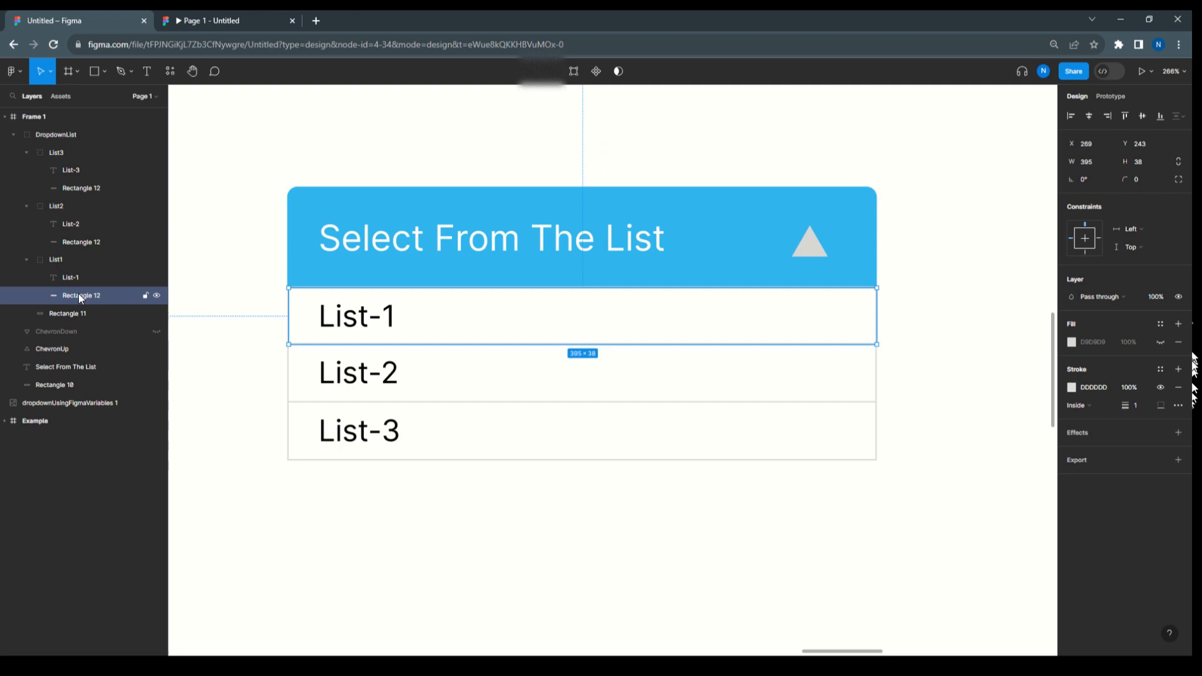
left_click(59, 258)
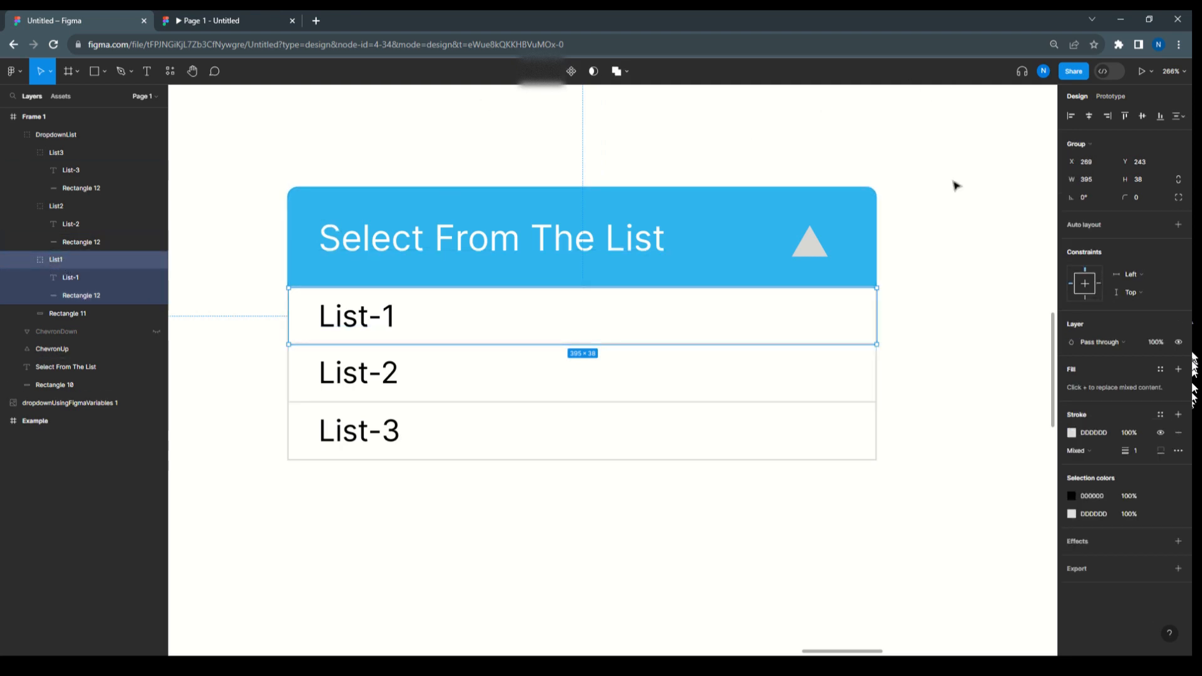
left_click(1102, 96)
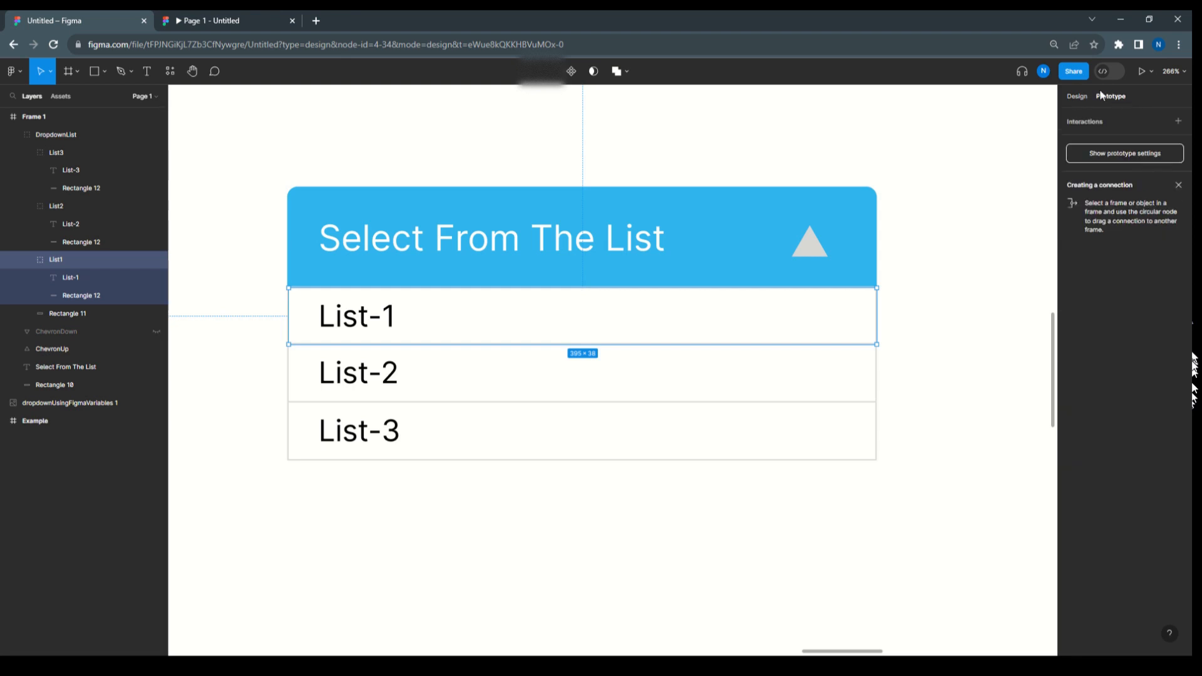
left_click(1178, 121)
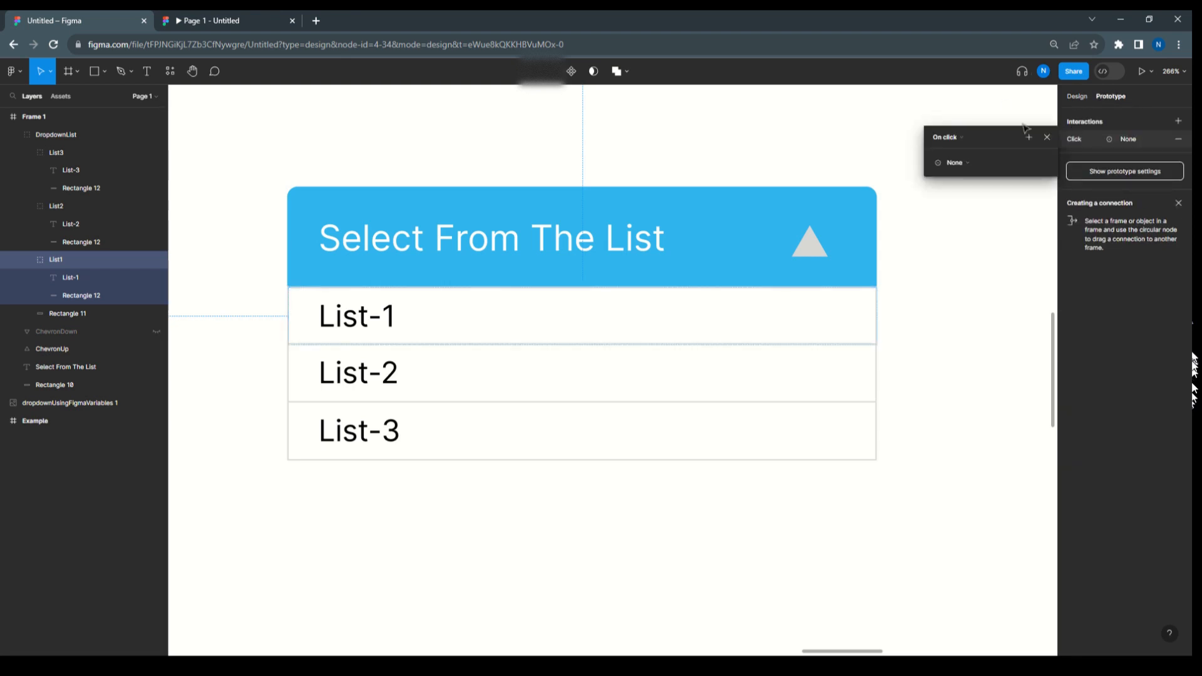
left_click(967, 163)
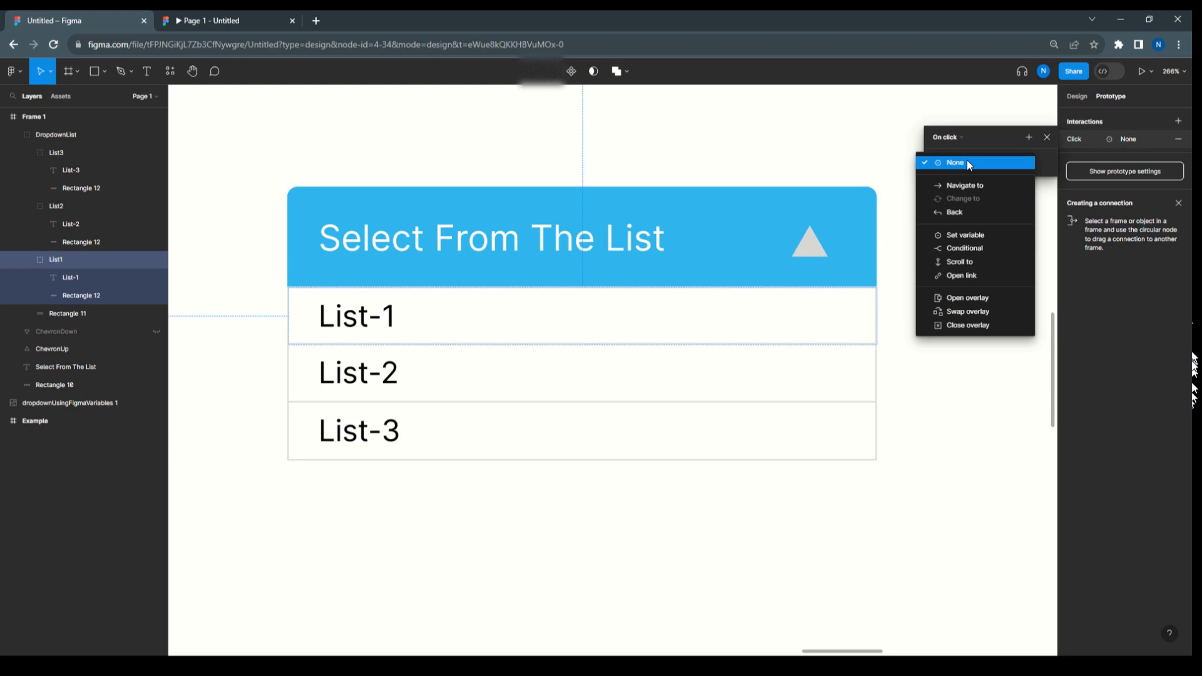
left_click(980, 235)
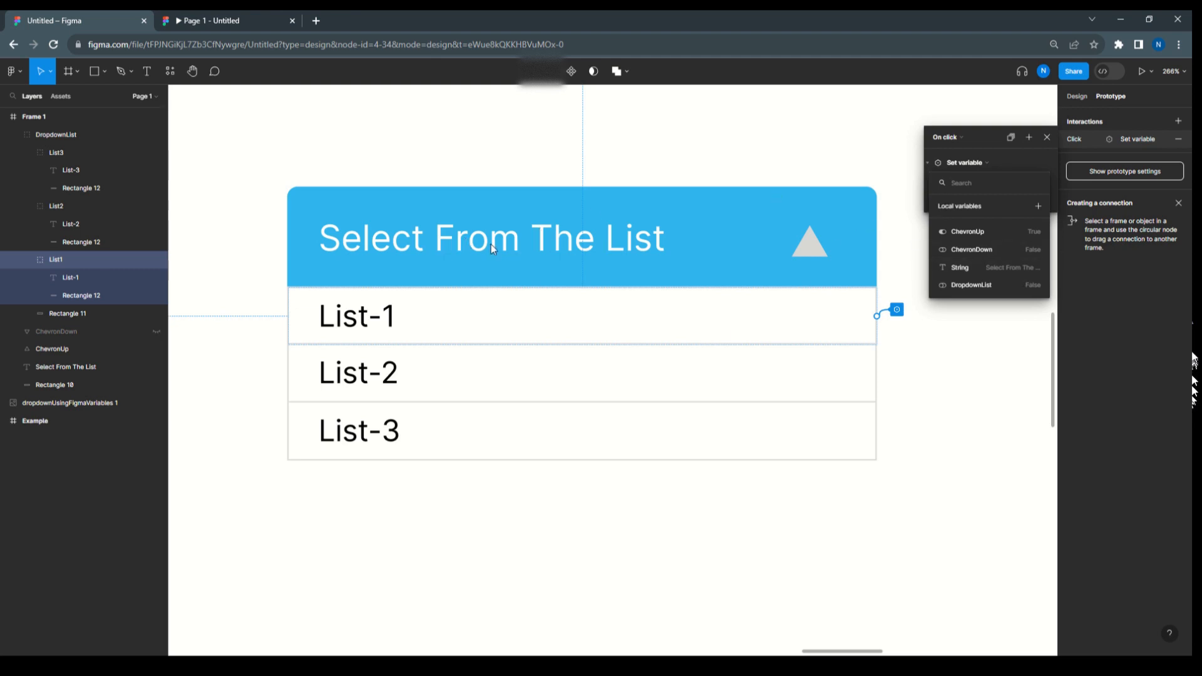
left_click(974, 271)
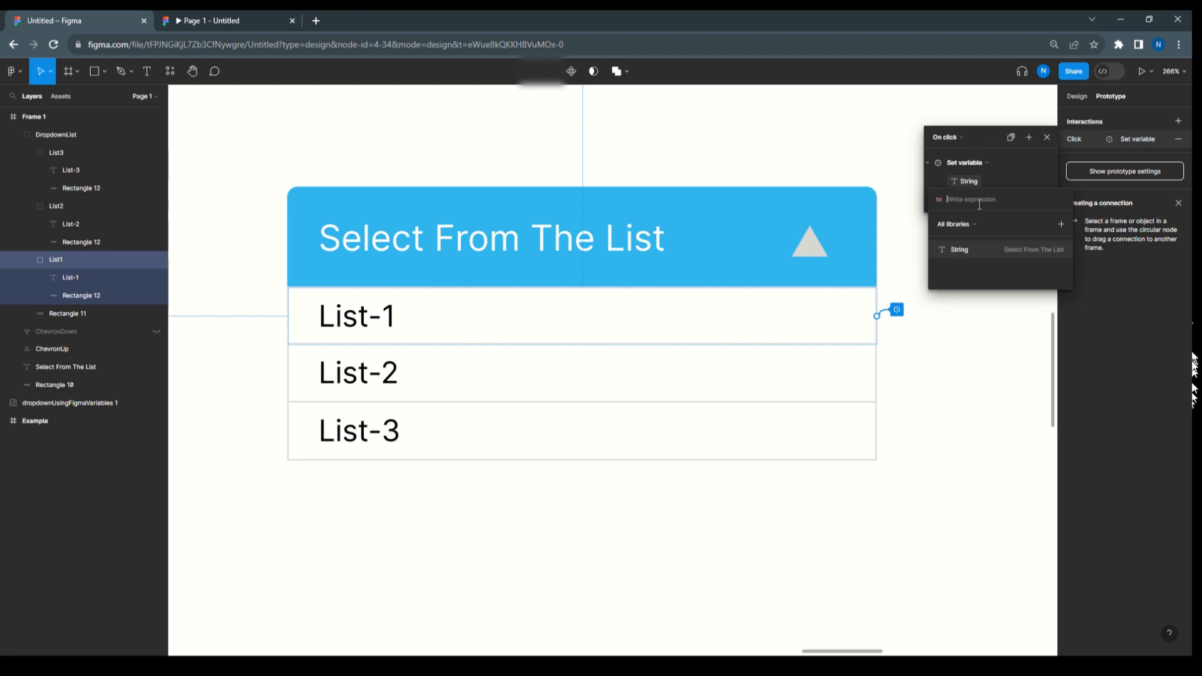
type("\"")
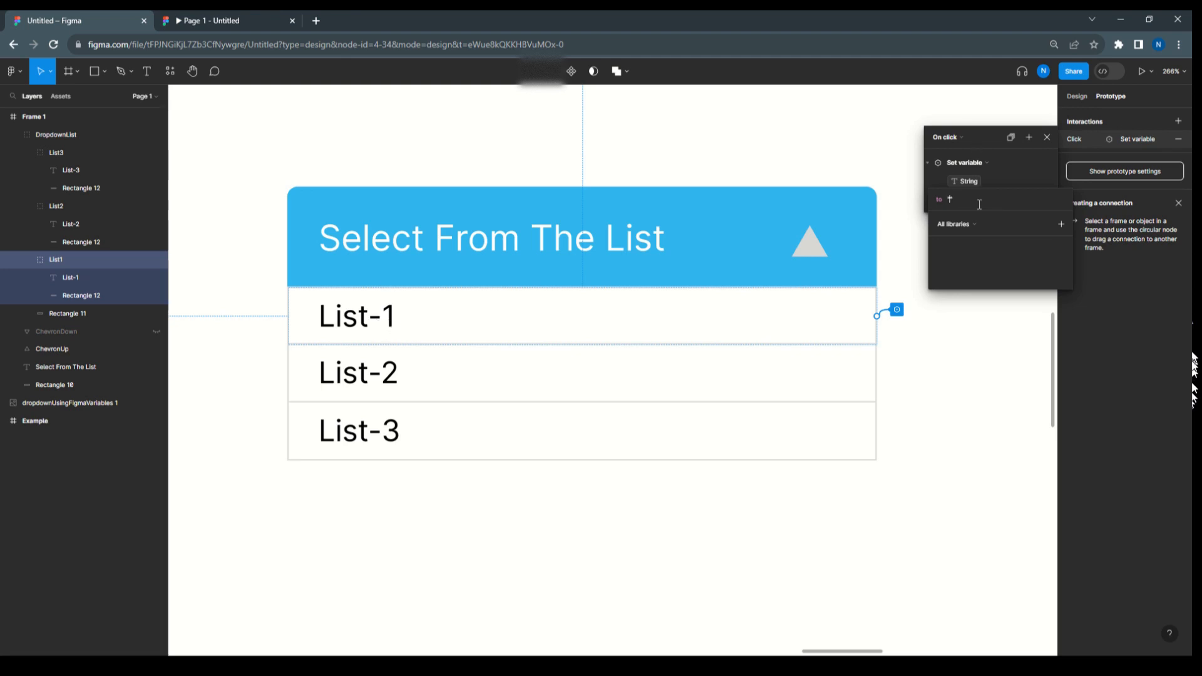
type("List-1")
left_click(1011, 152)
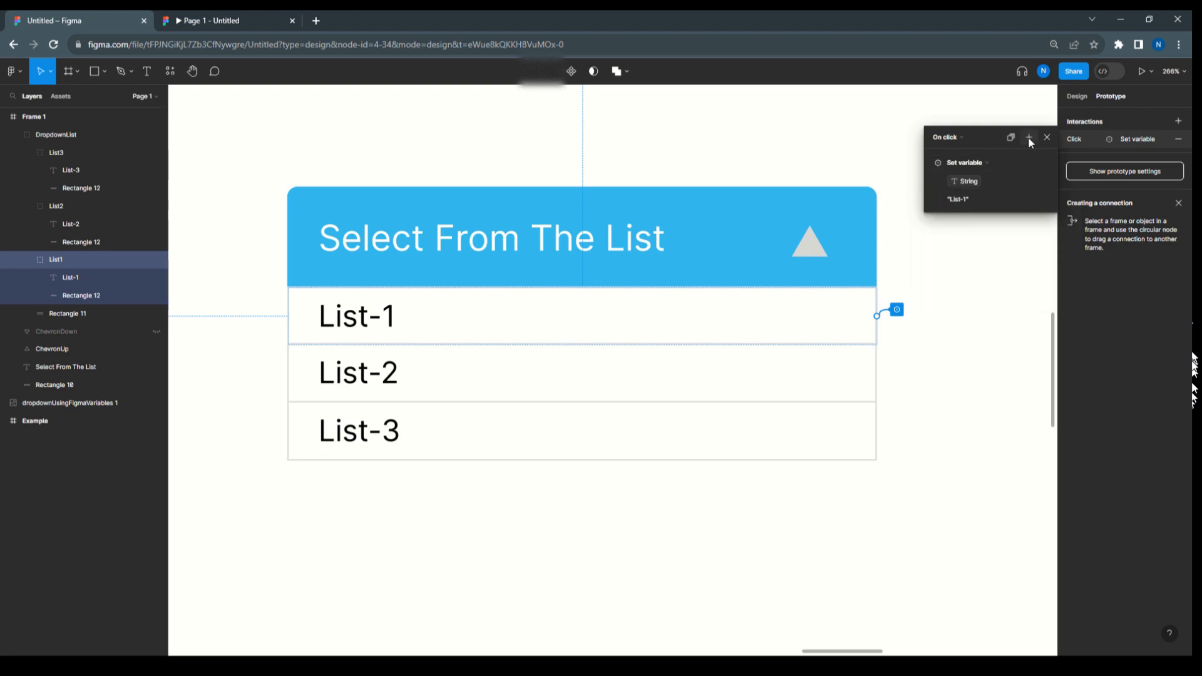
- Add a second Set variable action to the List1 on-click interaction, setting DropdownList to false
left_click(1029, 139)
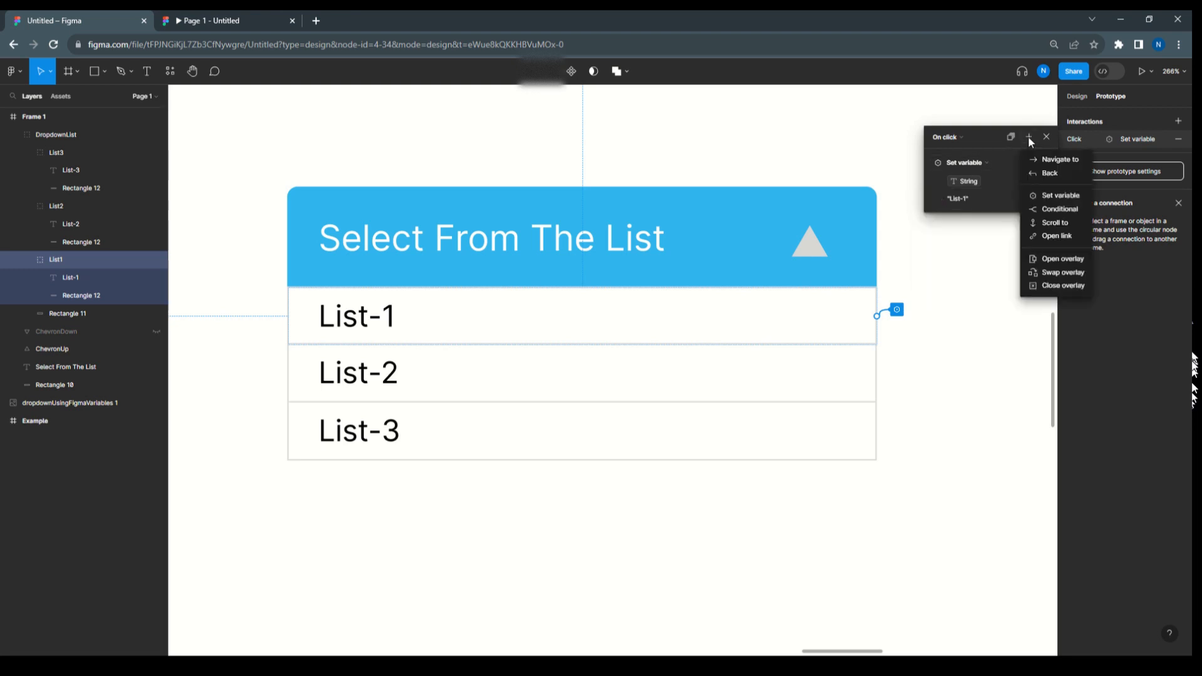
left_click(1035, 198)
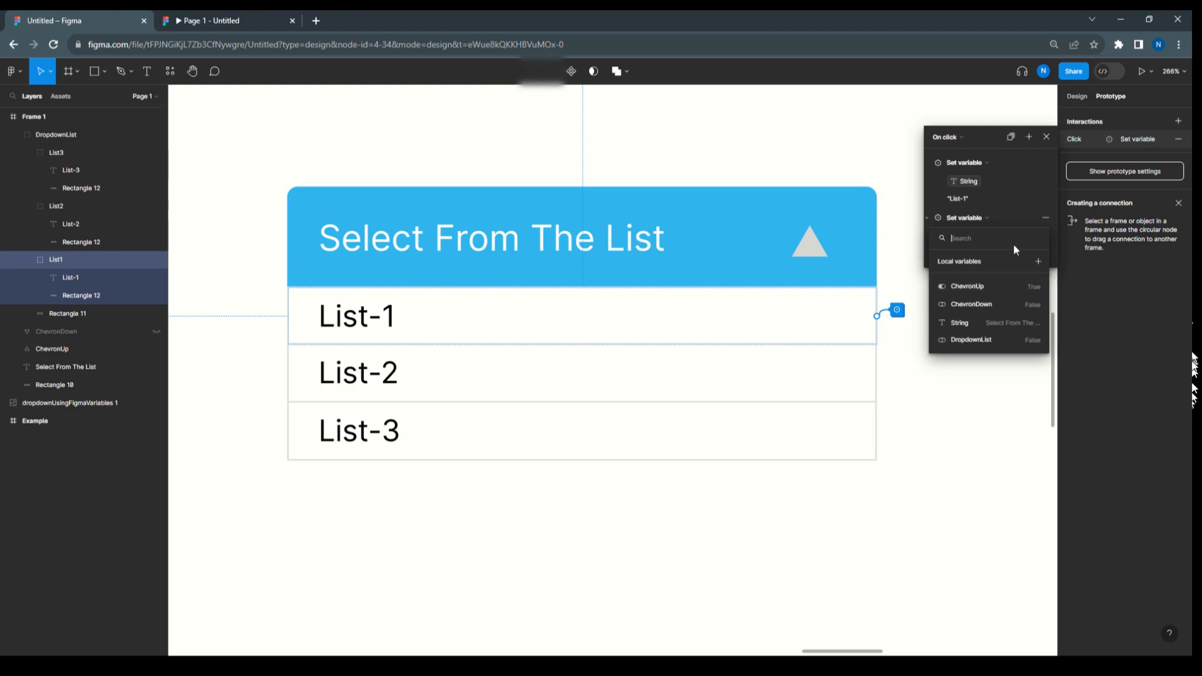
left_click(982, 340)
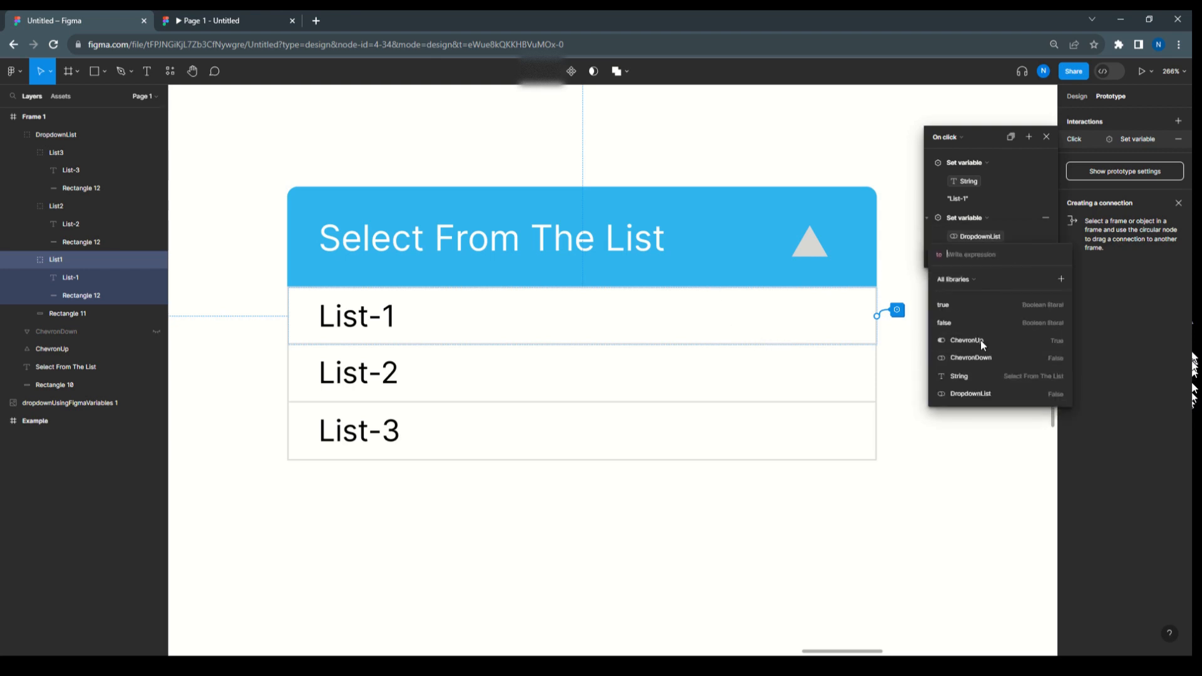
left_click(949, 325)
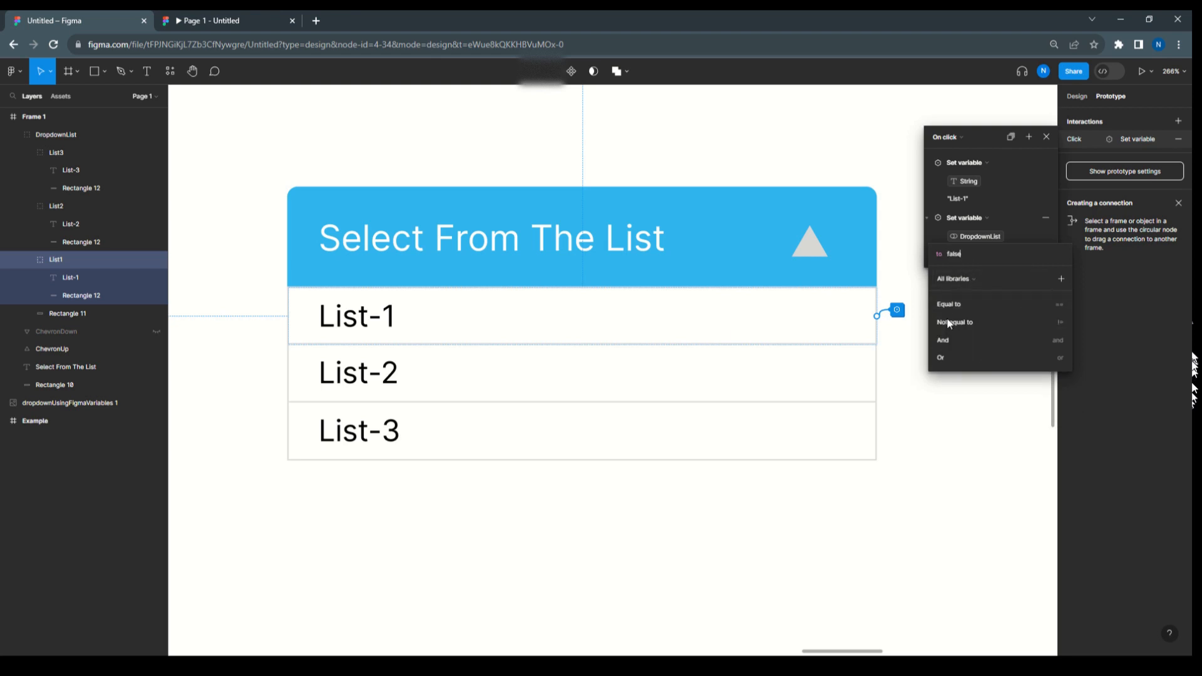
- Close the interaction details and copy the on-click interaction of the List1 group
left_click(1032, 173)
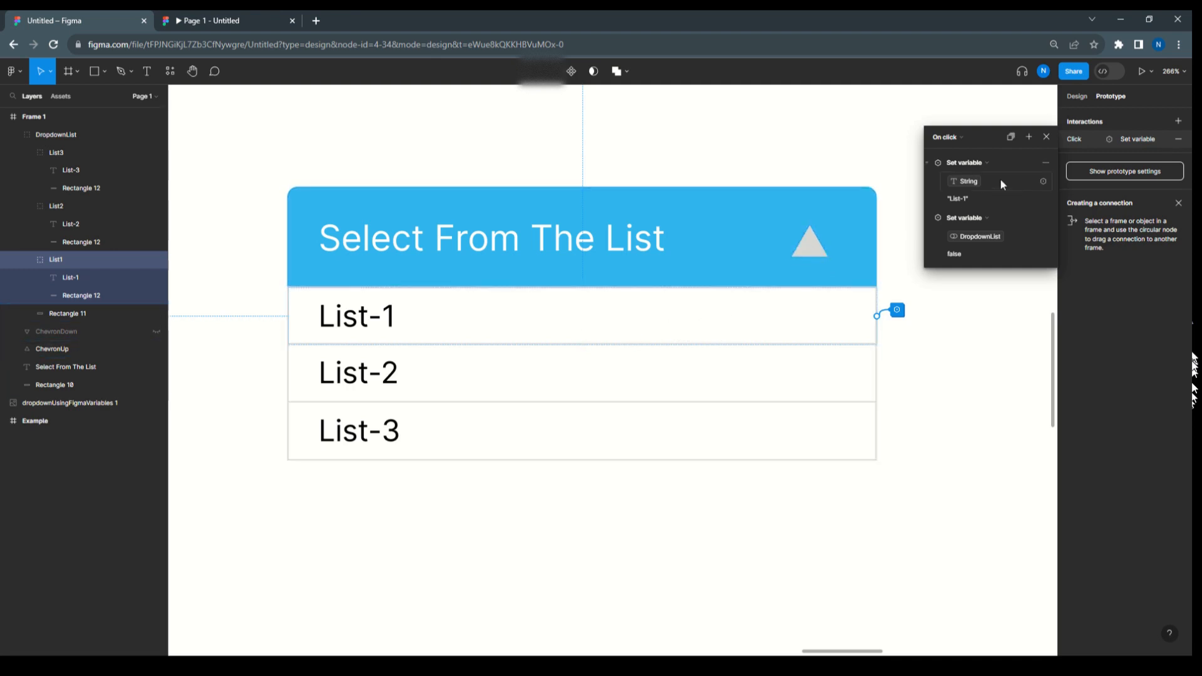
left_click(1047, 137)
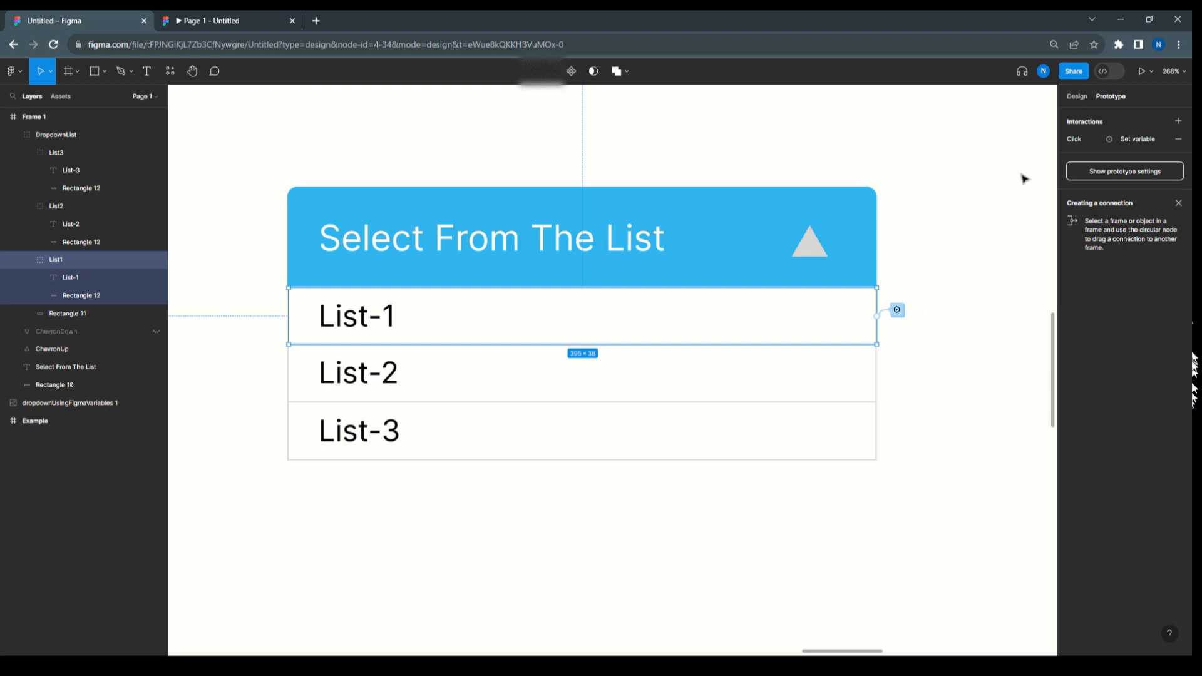
left_click(1090, 139)
left_click(1048, 142)
left_click(1069, 138)
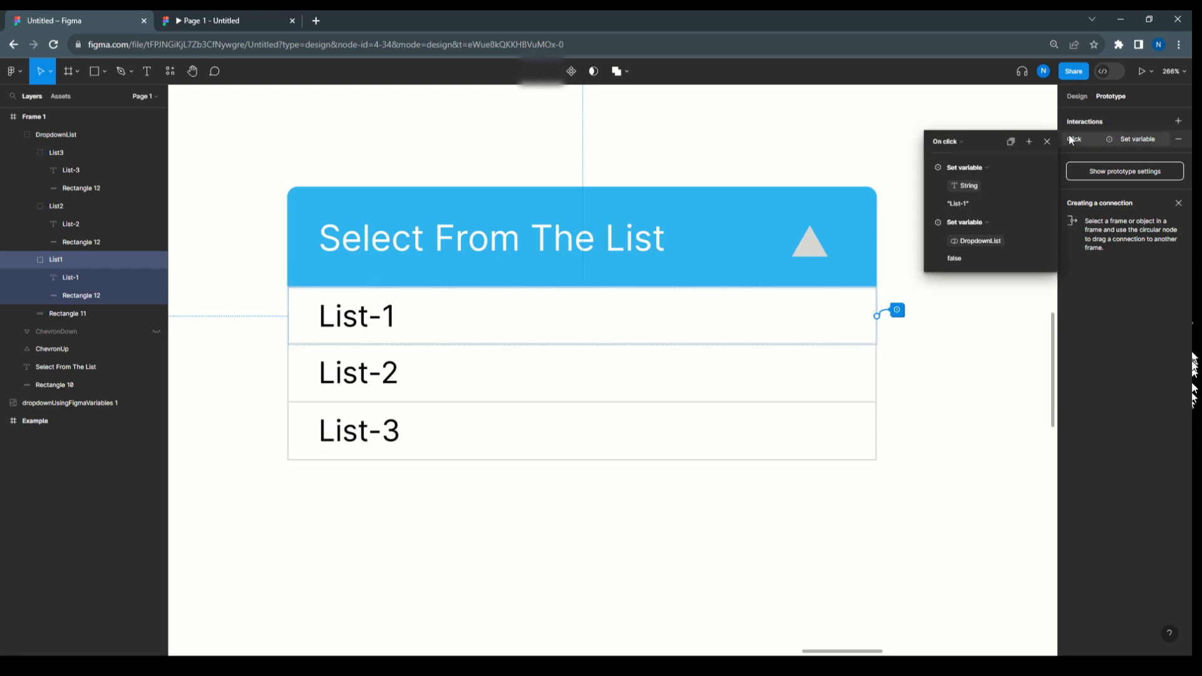
left_click(1050, 142)
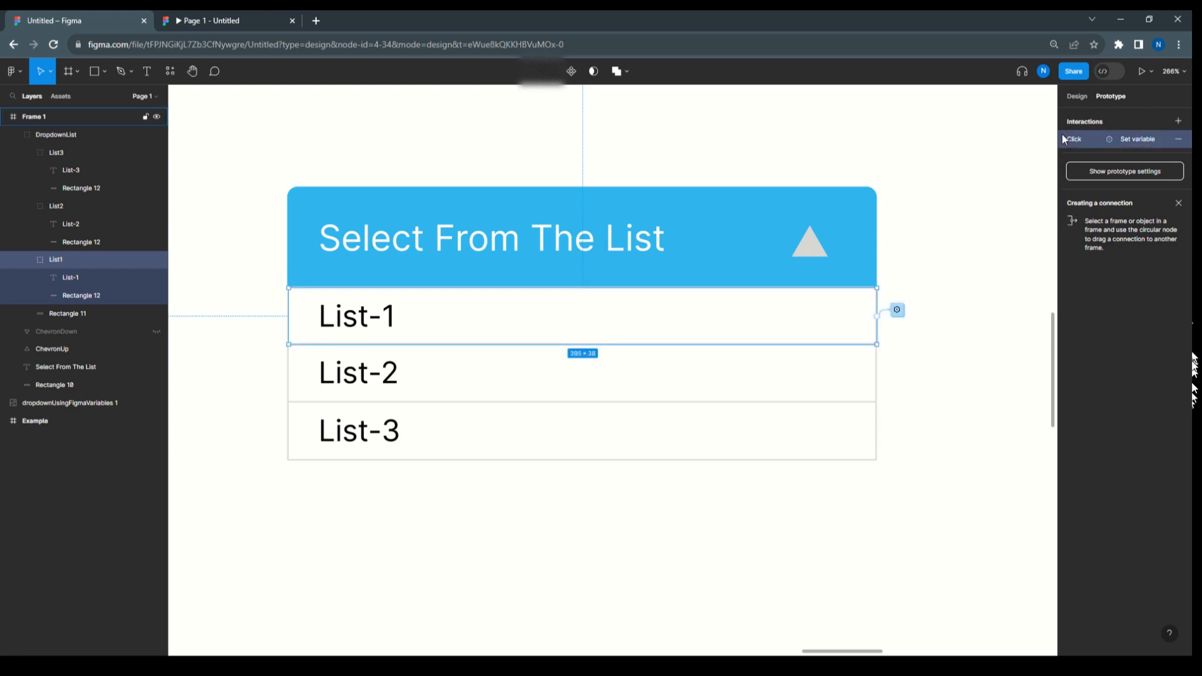
key("Escape")
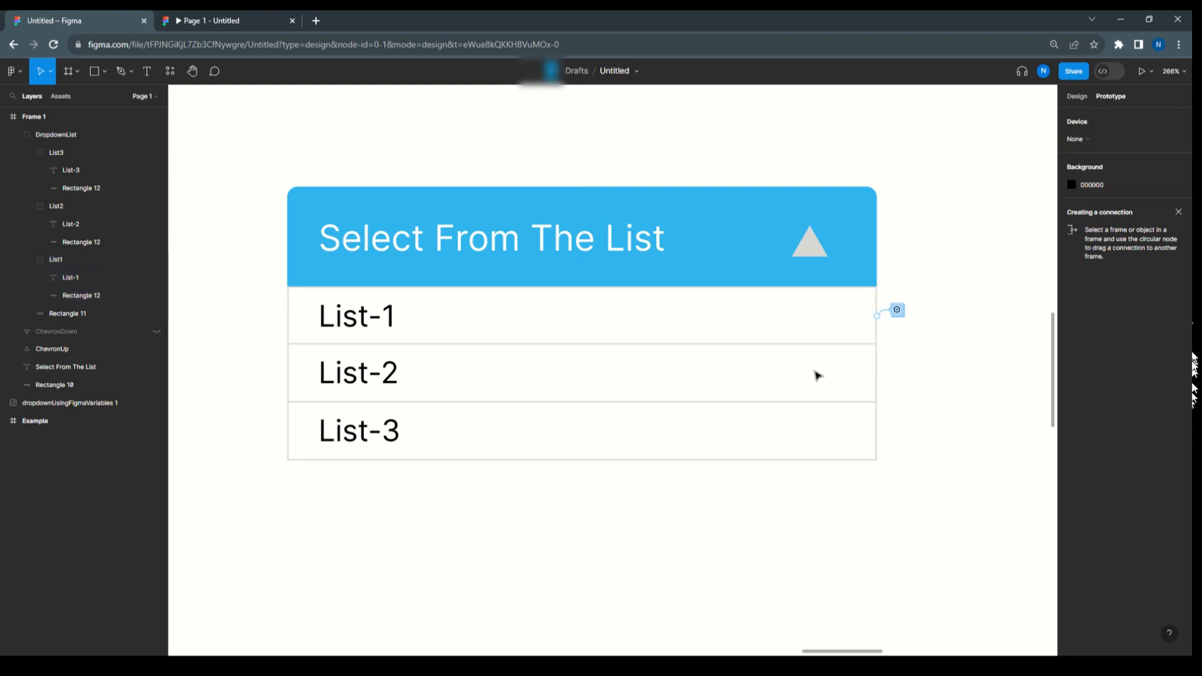
- Paste the copied on-click interaction onto the List2 and List3 groups
left_click(26, 152)
left_click(27, 169)
left_click(72, 168)
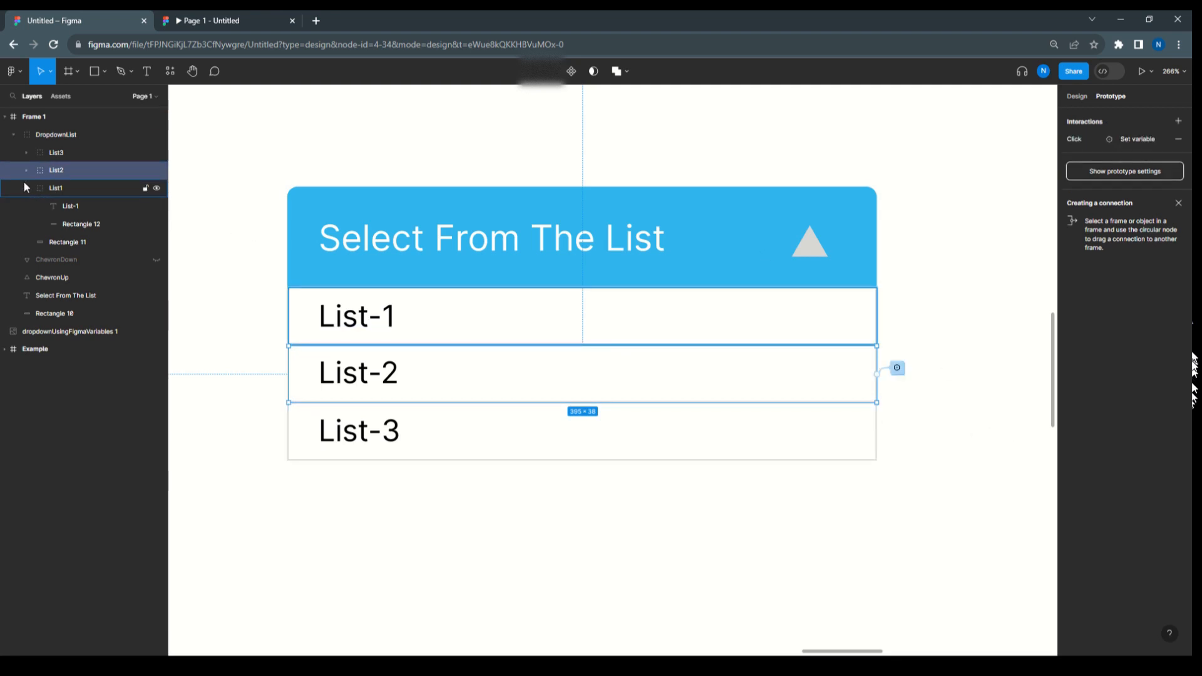
left_click(36, 151)
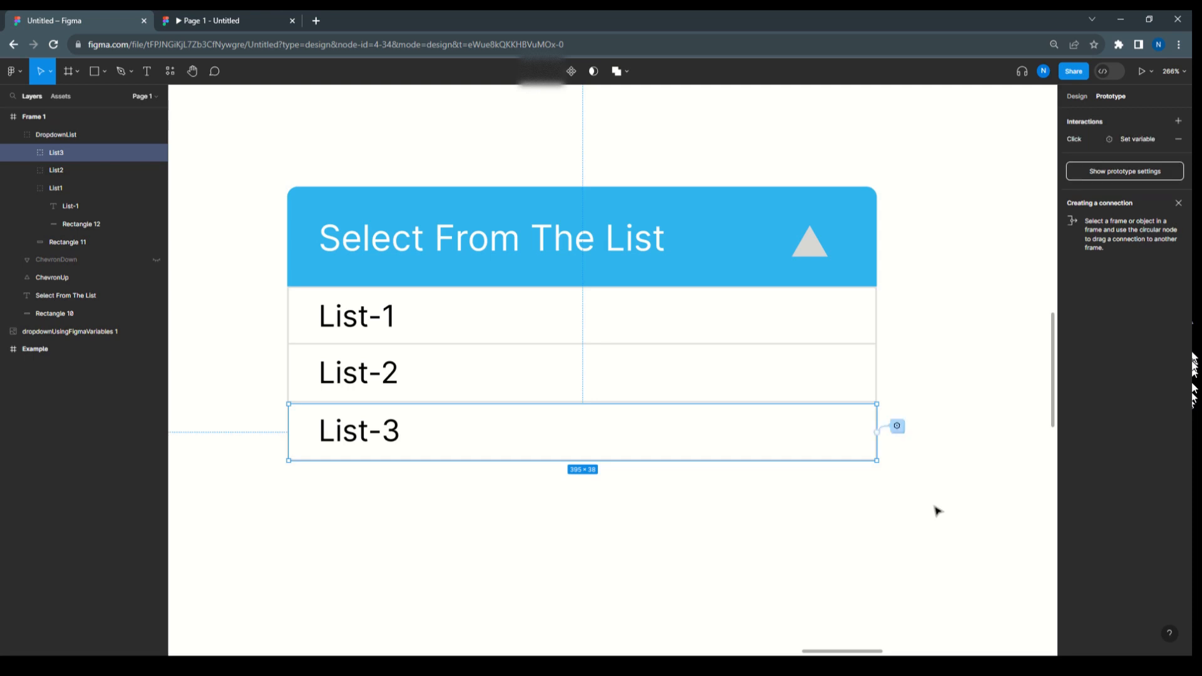
- Change the String value in the List2 group's on-click interaction to "List-2"
left_click(875, 374)
left_click(897, 368)
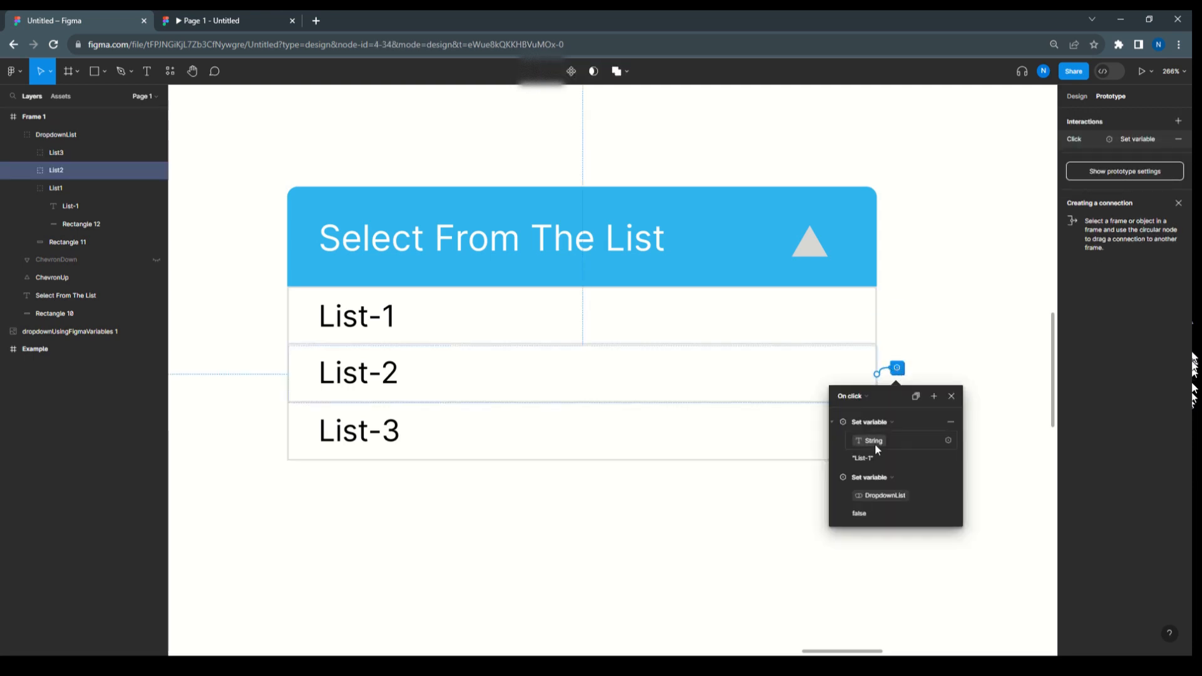
left_click(862, 459)
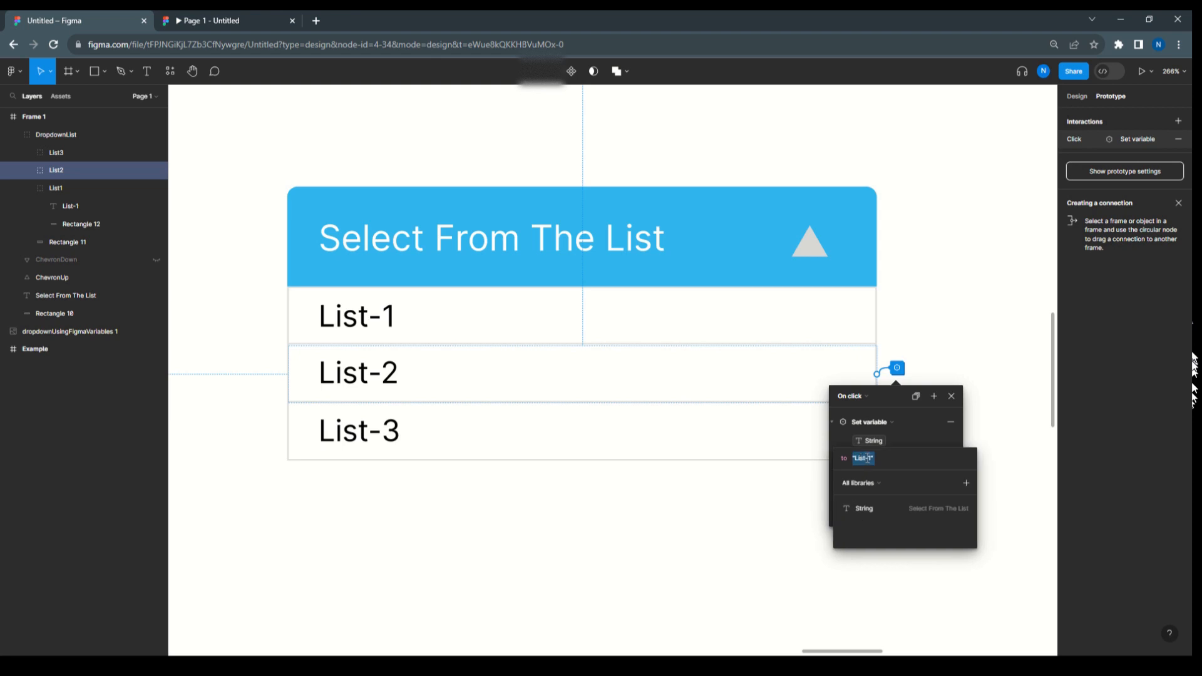
left_click(873, 458)
key("Return")
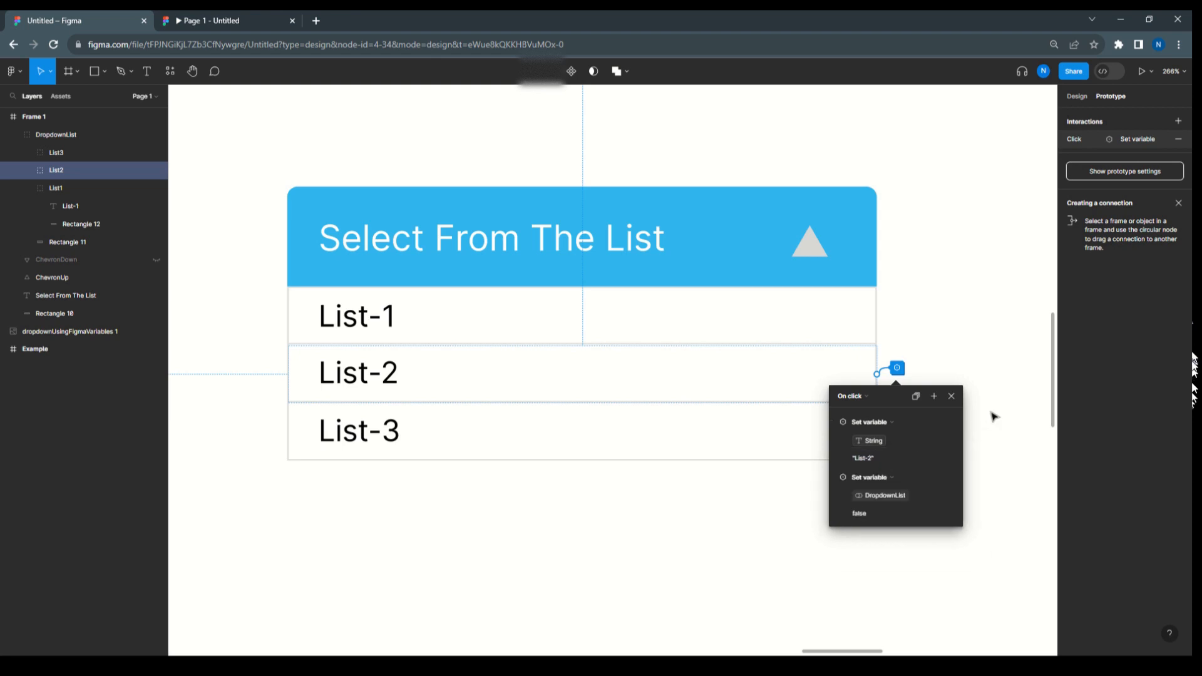
left_click(952, 396)
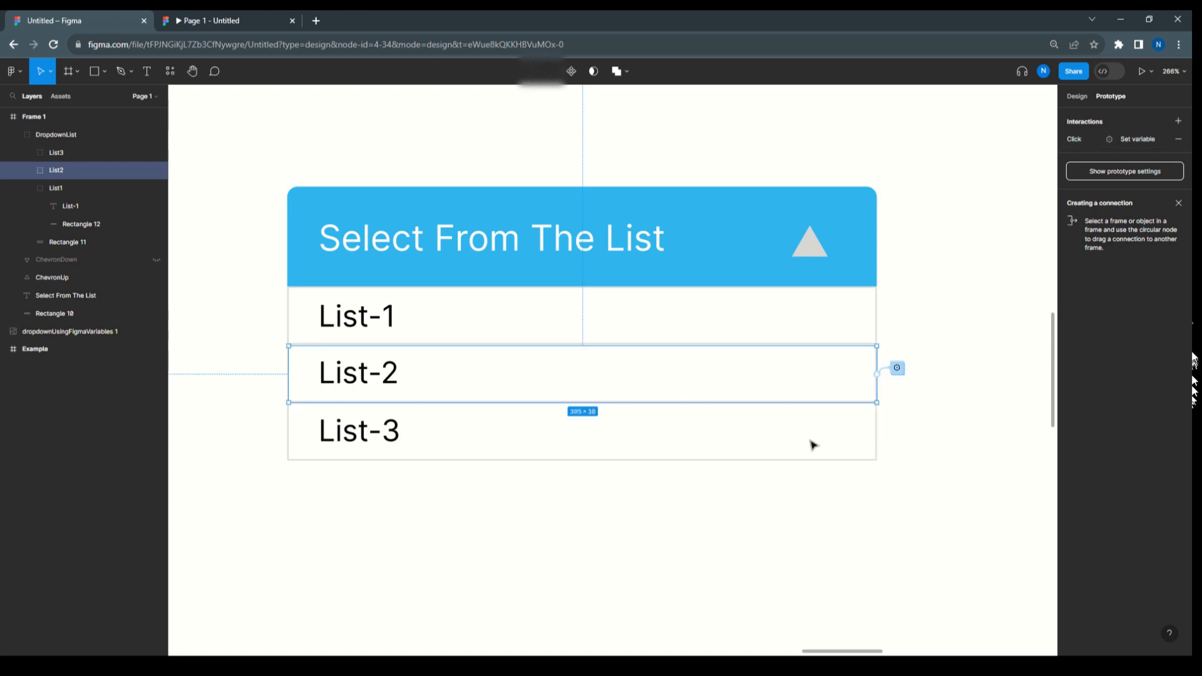
- Change the String value in the List3 group's on-click interaction to "List-3"
key("Escape")
left_click(905, 430)
left_click(906, 431)
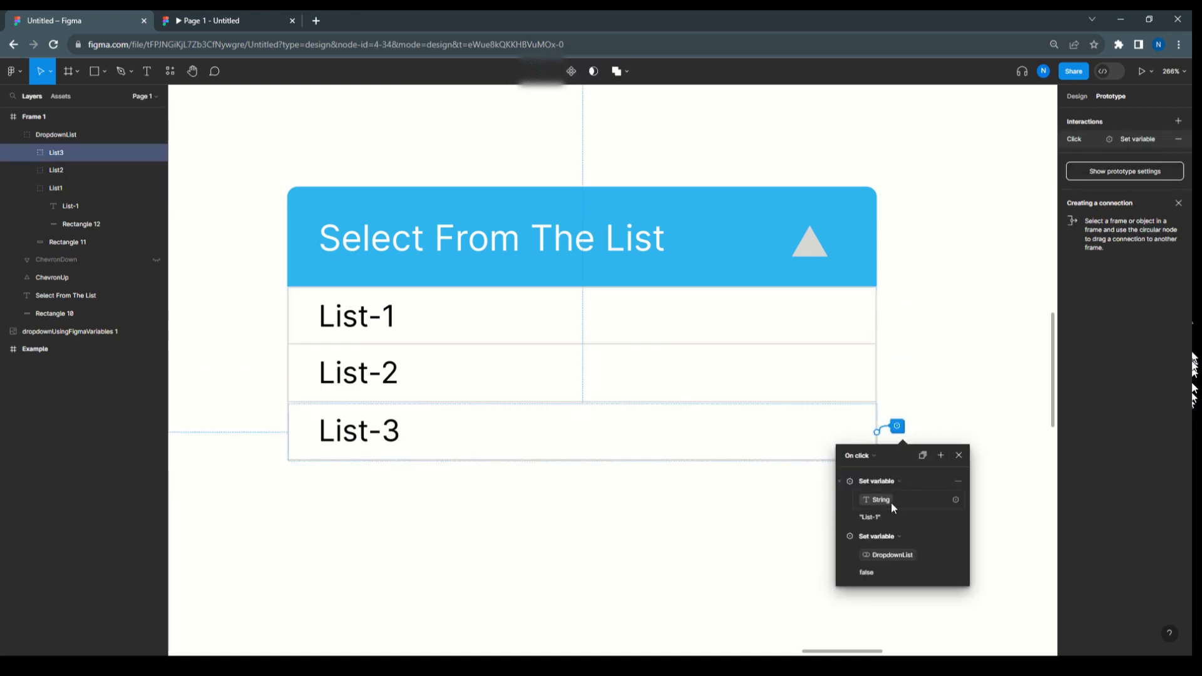
left_click(876, 517)
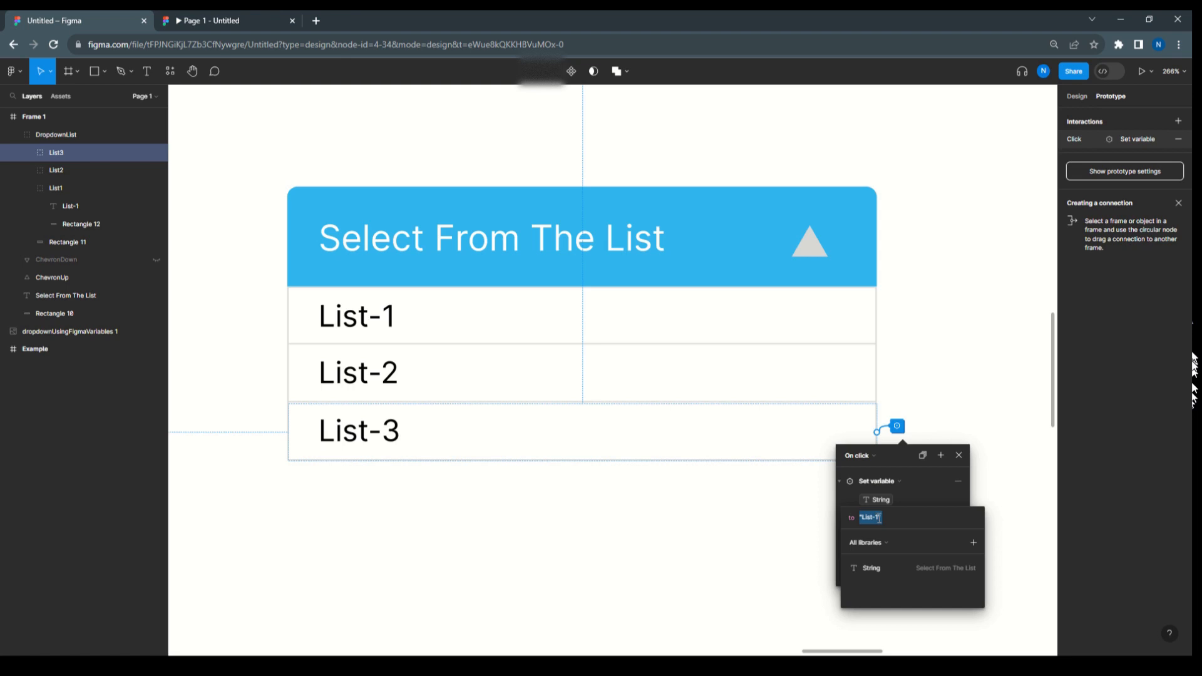
left_click(879, 518)
key("Return")
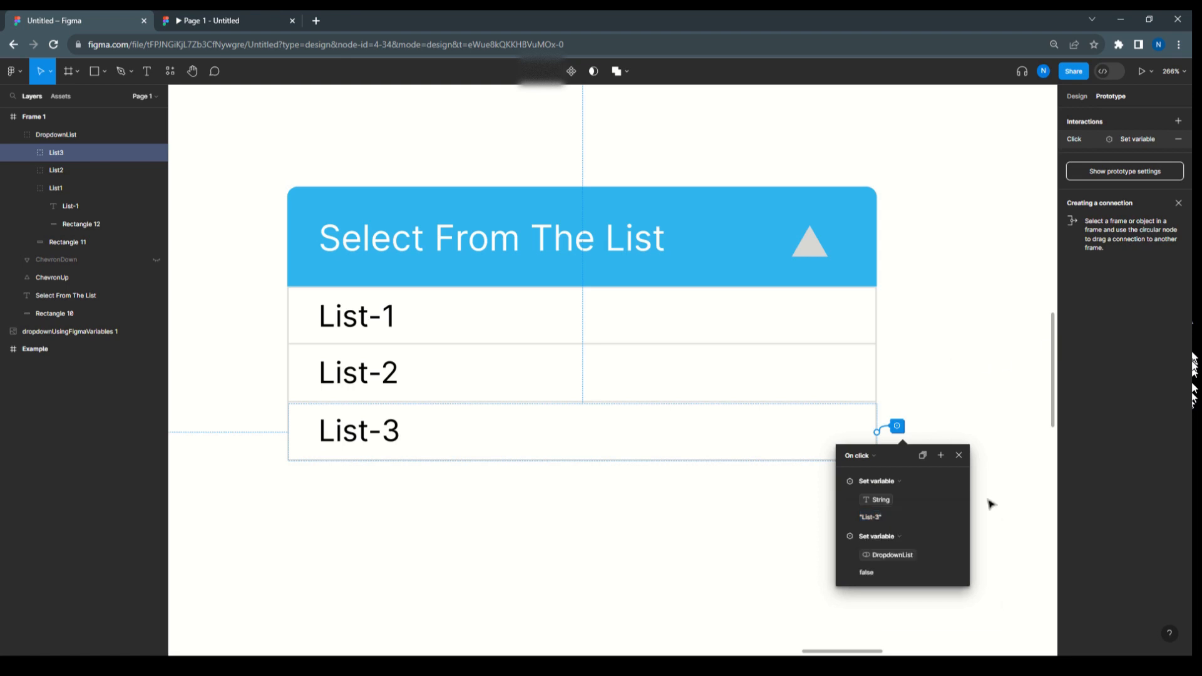
left_click(958, 455)
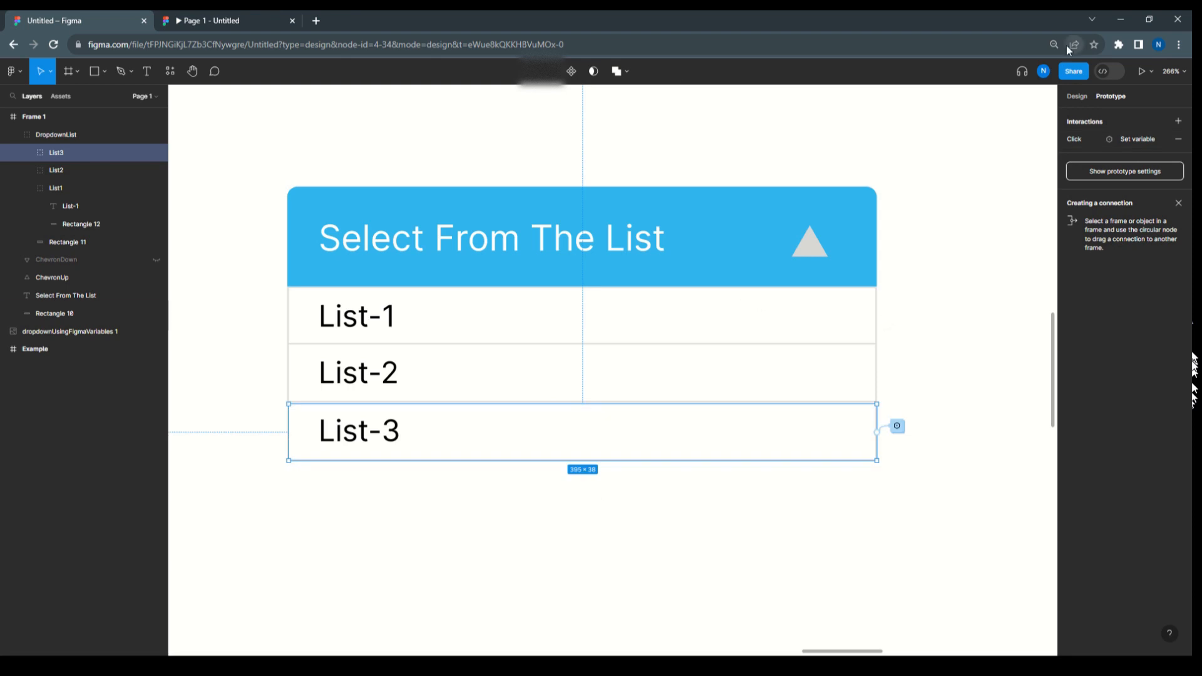
- Run the prototype and test the header label by selecting List-1, List-2 and List-3 several times
left_click(1141, 71)
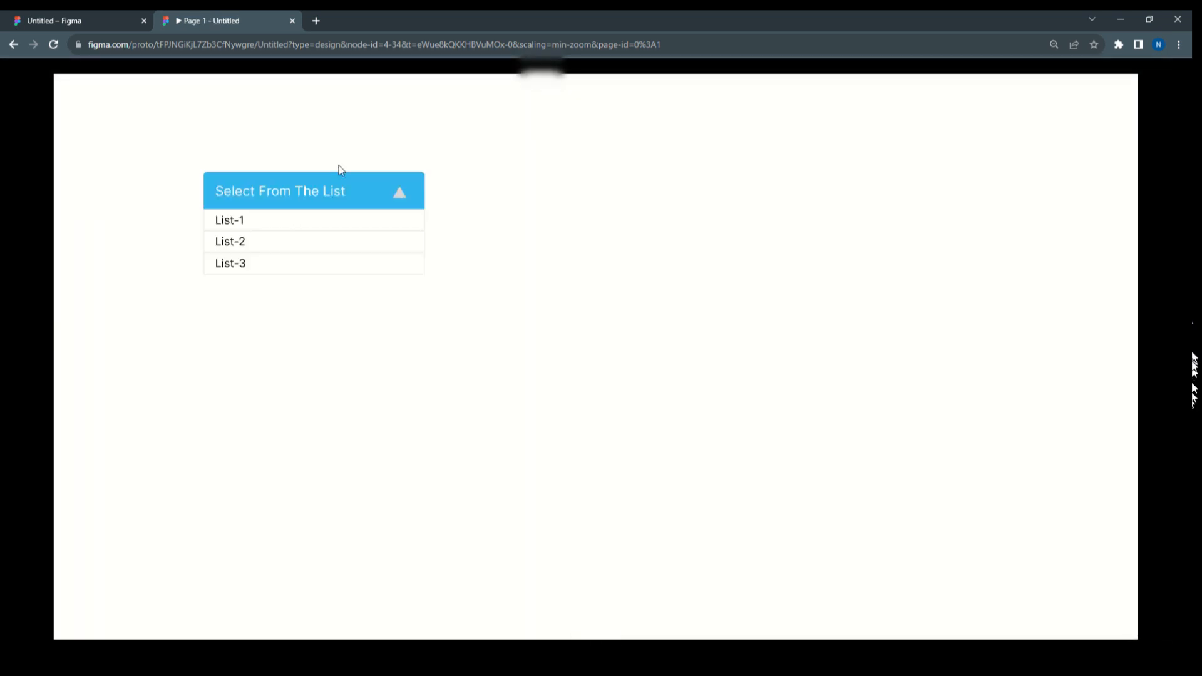
left_click(226, 222)
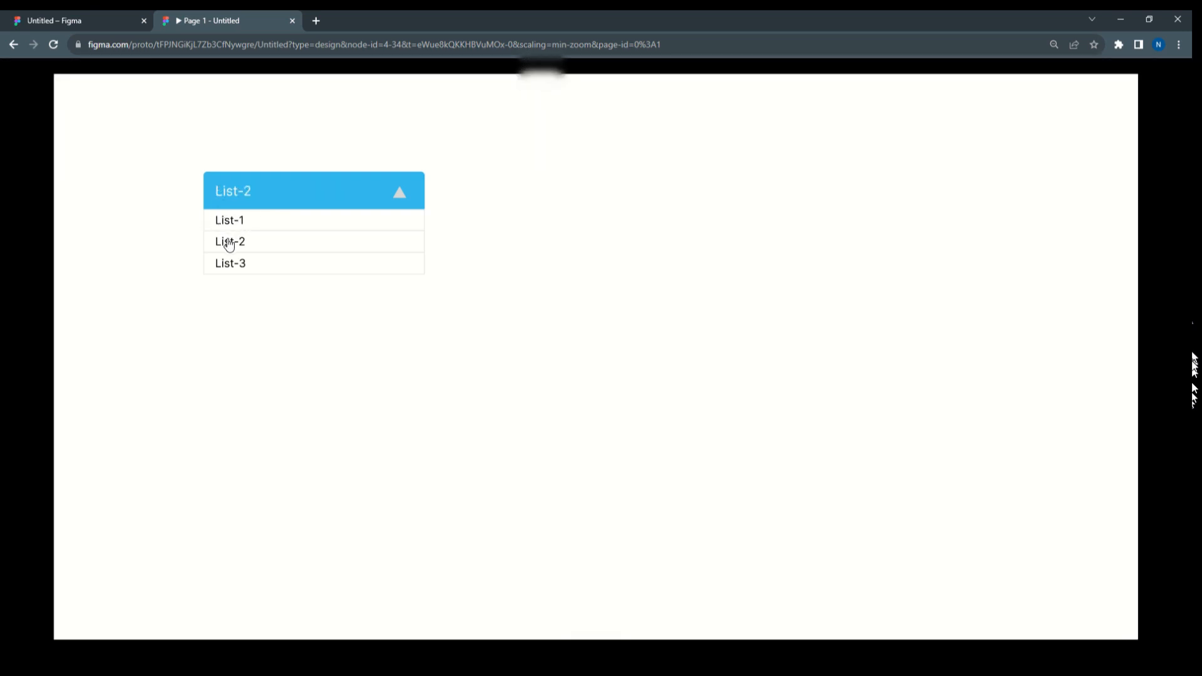
left_click(229, 263)
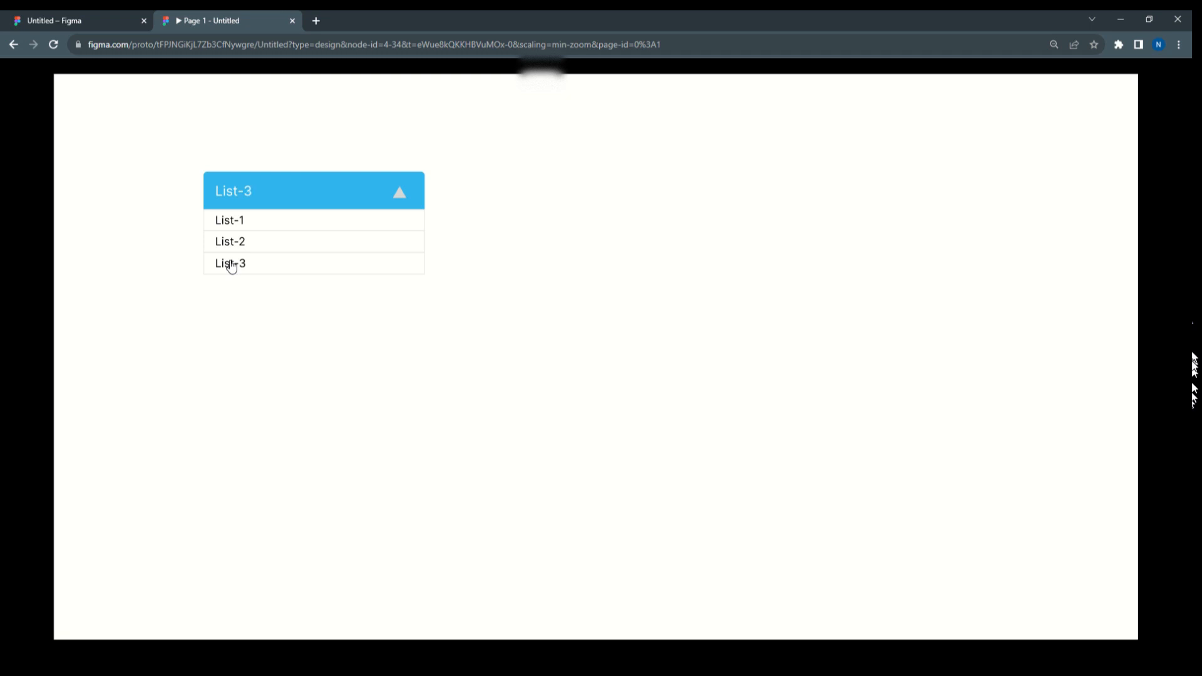
left_click(231, 222)
left_click(231, 261)
left_click(231, 249)
left_click(228, 220)
- Return to the design file and bind the DropdownList group's layer visibility to the DropdownList variable
left_click(68, 20)
left_click(949, 432)
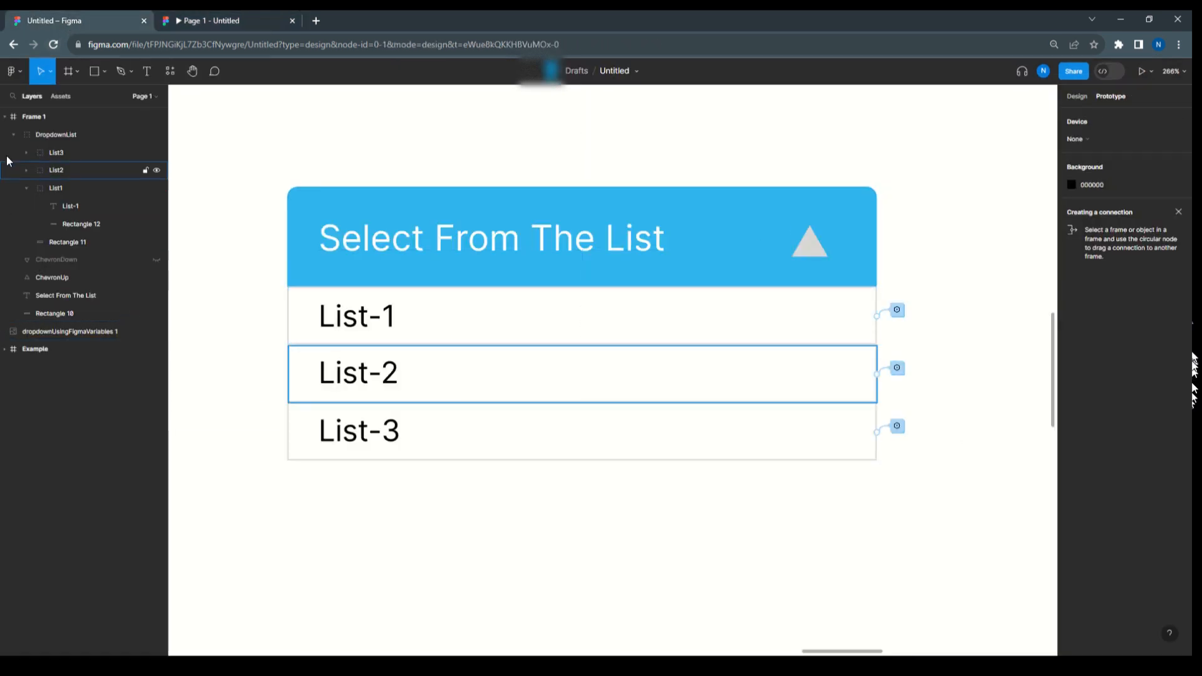
left_click(12, 135)
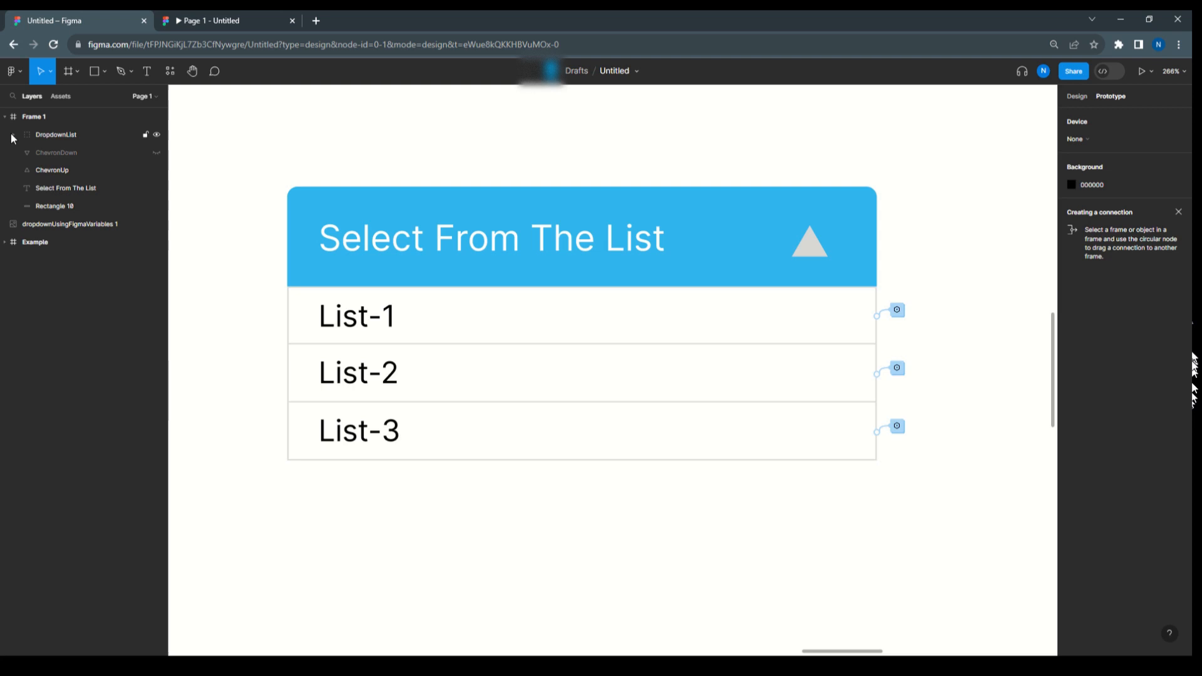
left_click(49, 135)
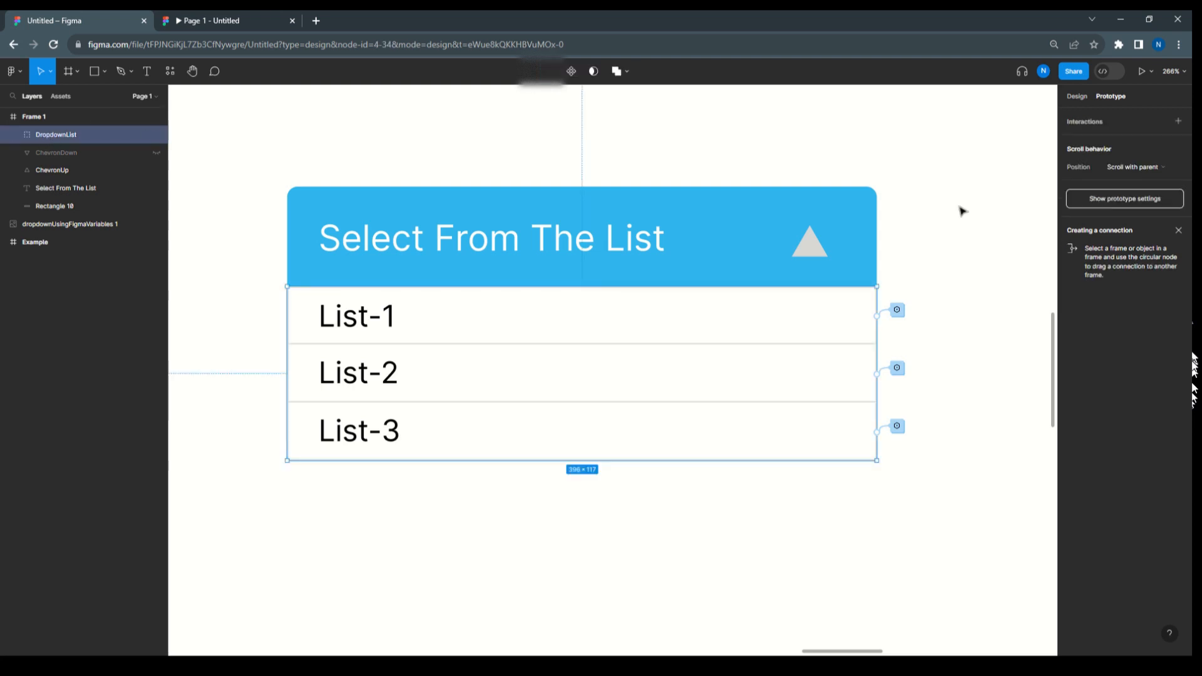
left_click(1077, 96)
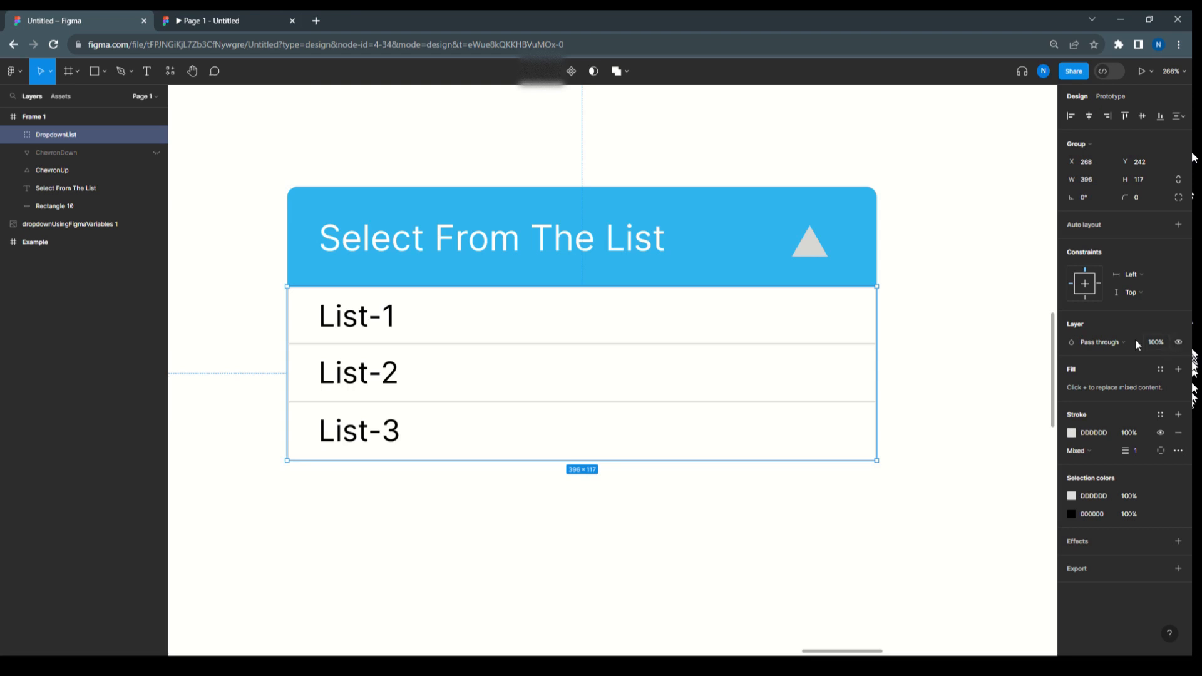
left_click(1179, 343)
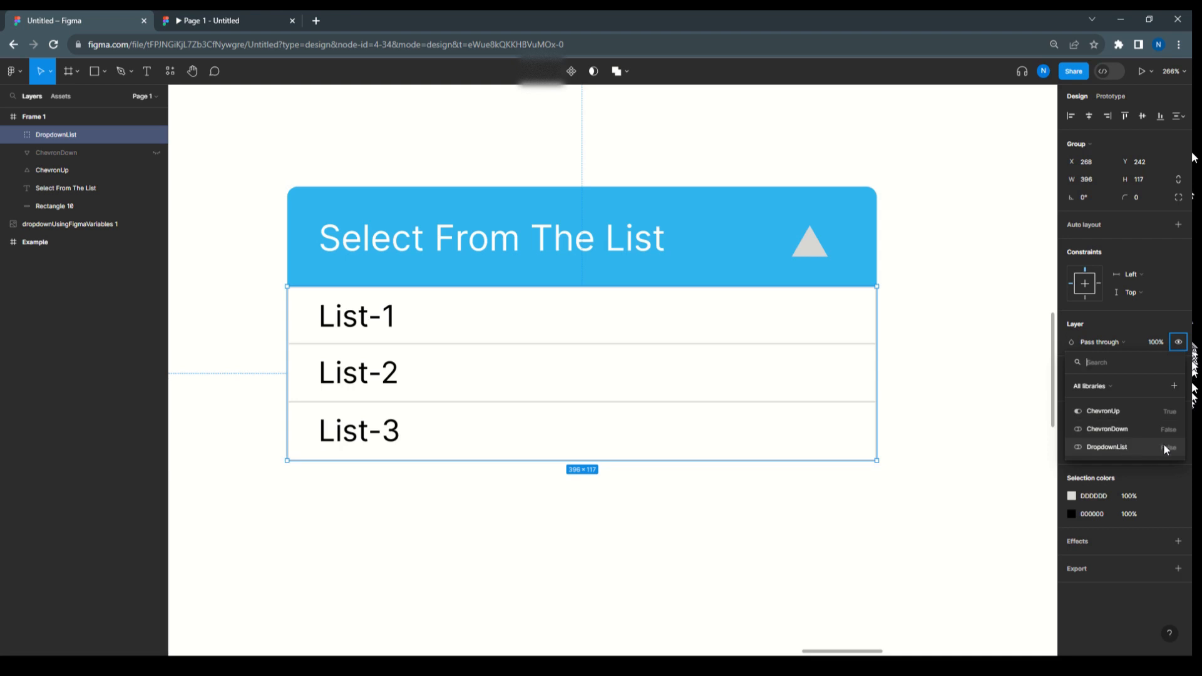
left_click(1117, 446)
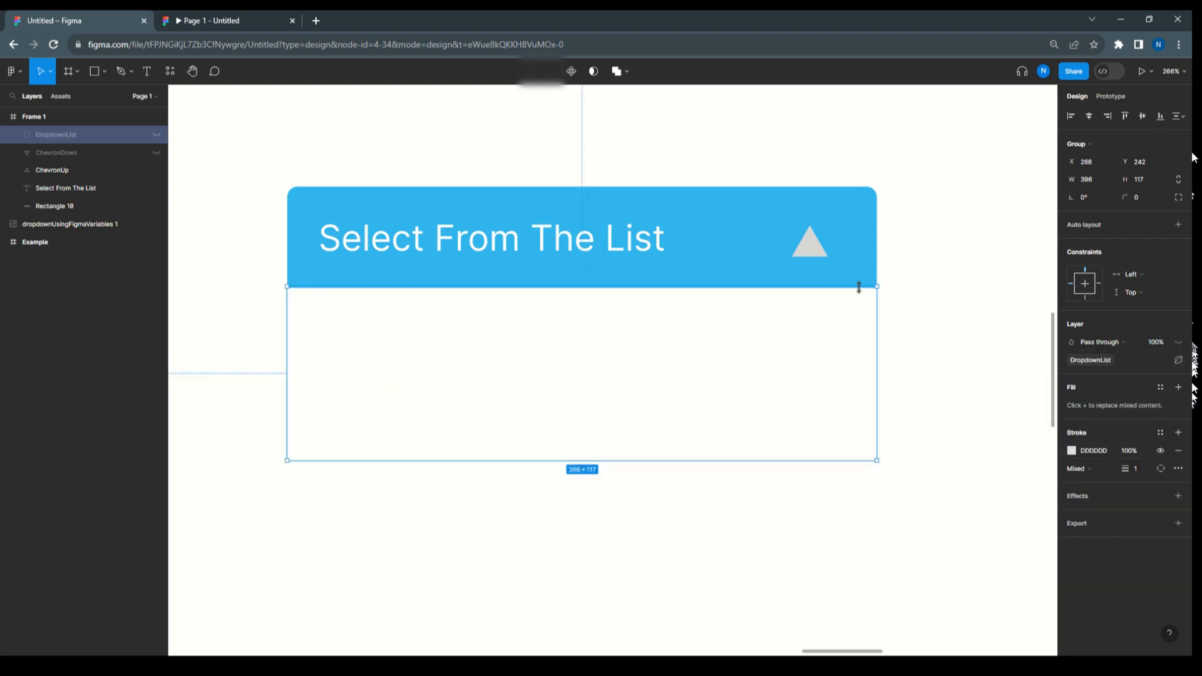
- Check the dropdown in the prototype preview, reload it, and return to the design file
left_click(249, 26)
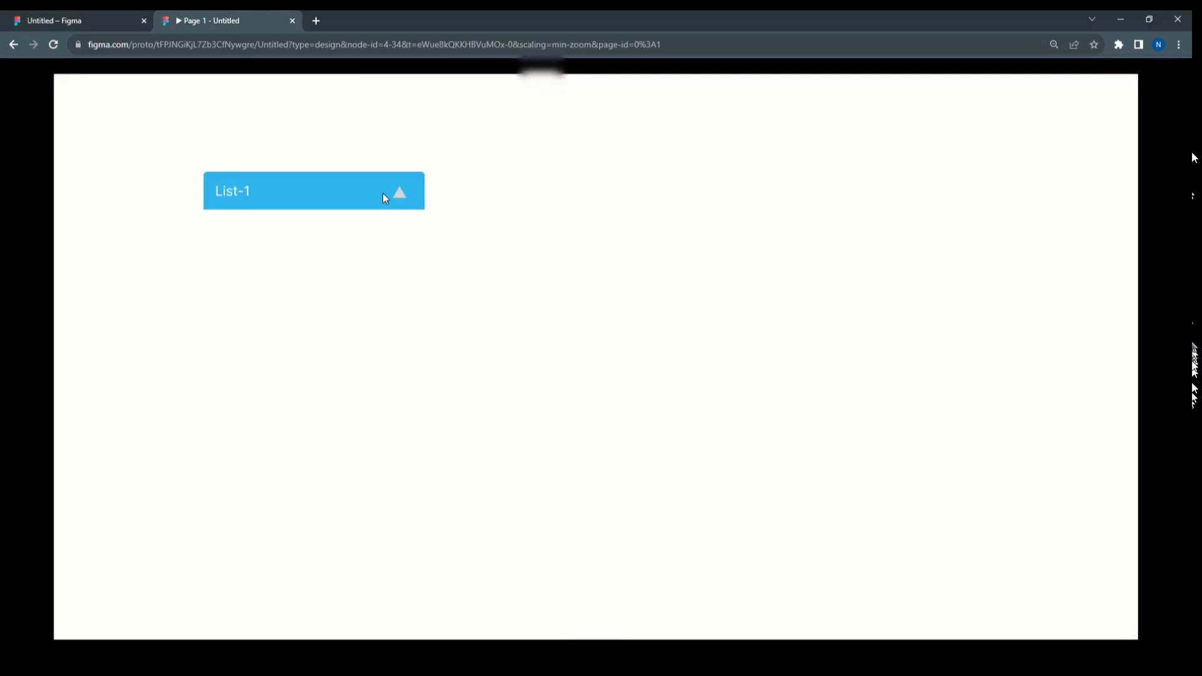
left_click(53, 44)
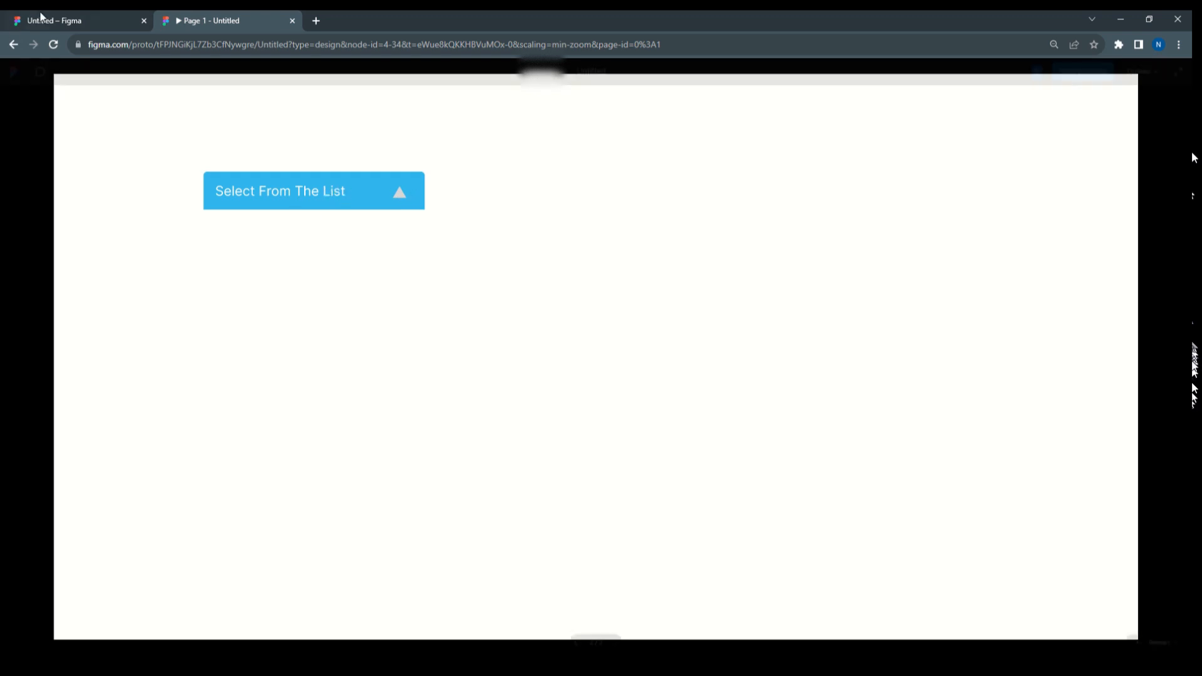
left_click(54, 20)
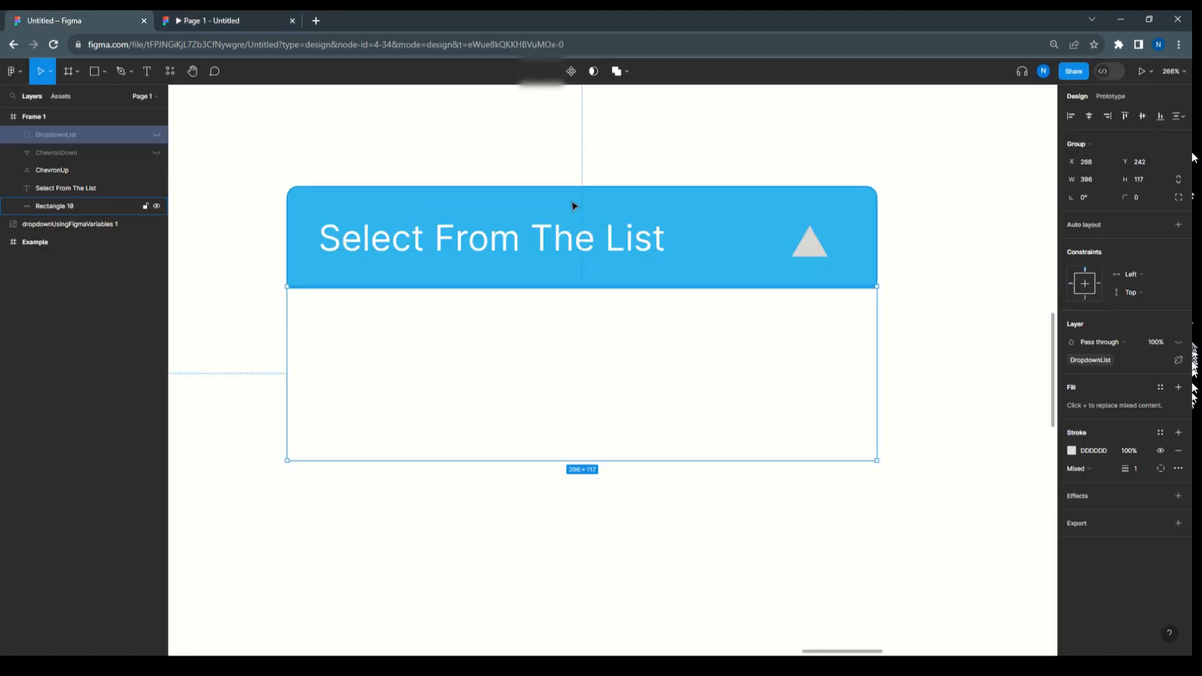
- Add an on-click Conditional interaction to the DropdownList group with the condition DropdownList == false
left_click(1105, 96)
left_click(1100, 122)
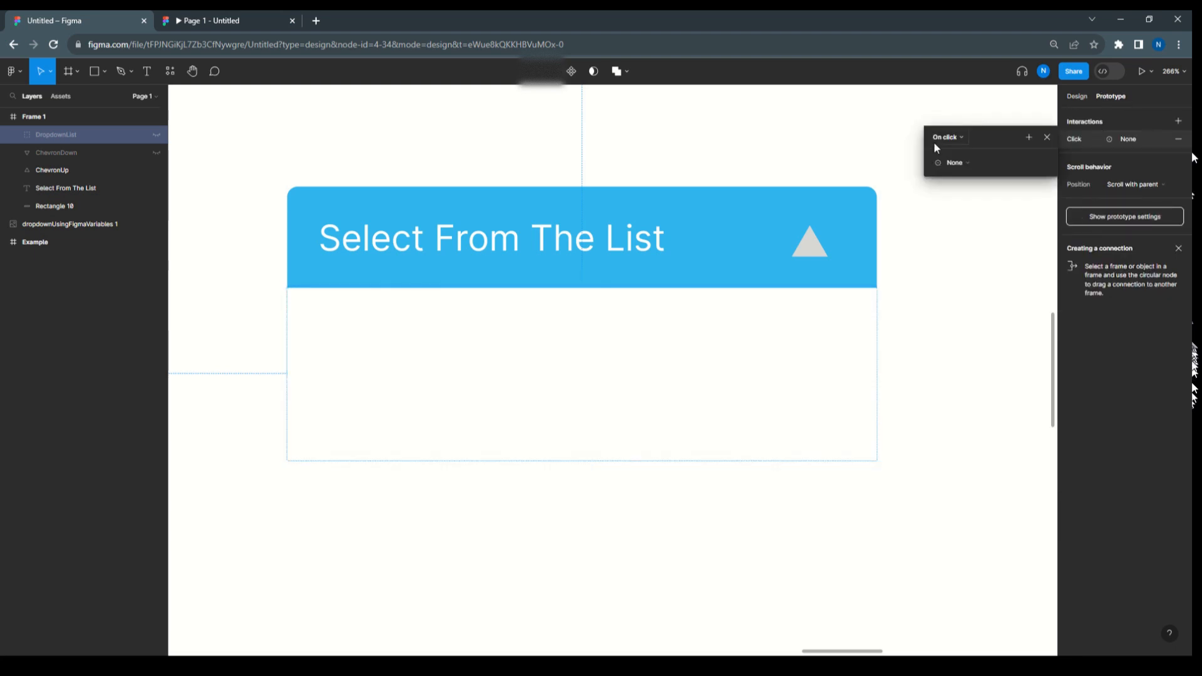
left_click(965, 161)
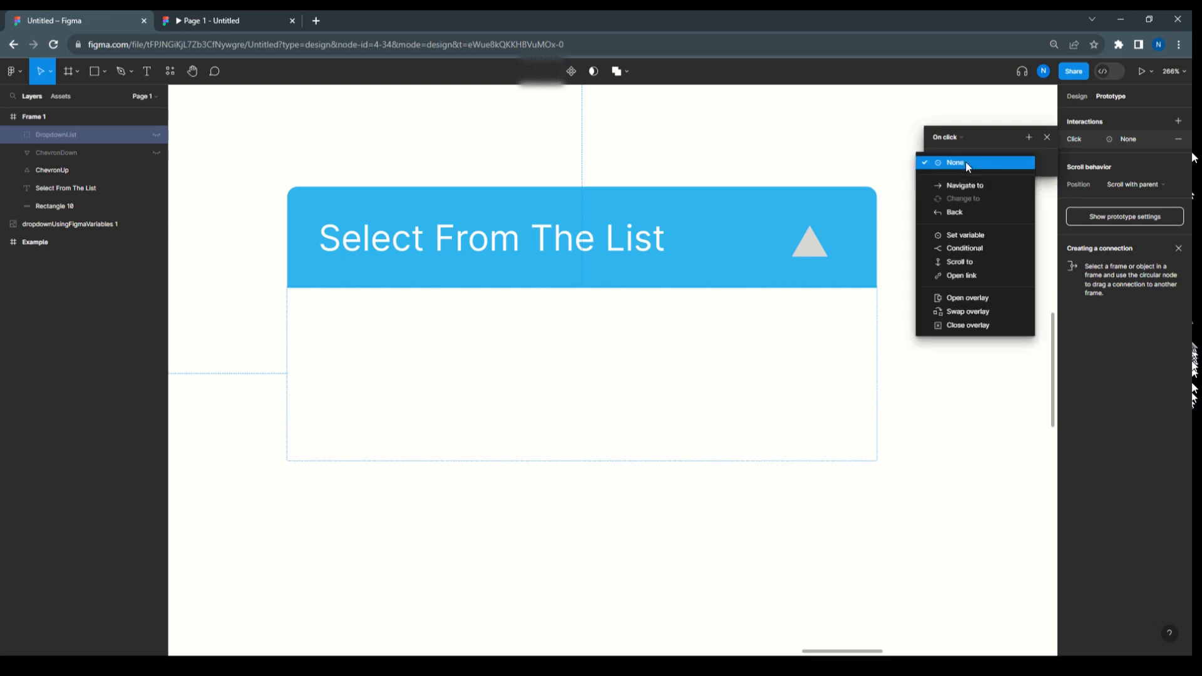
left_click(968, 249)
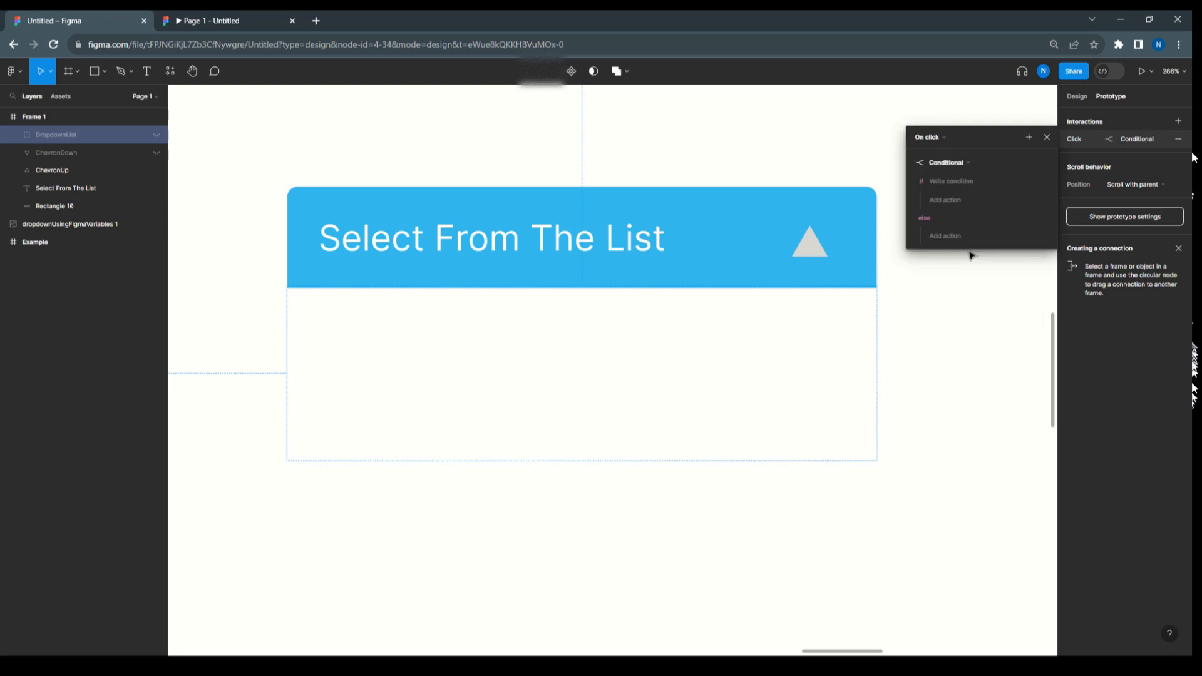
left_click(941, 180)
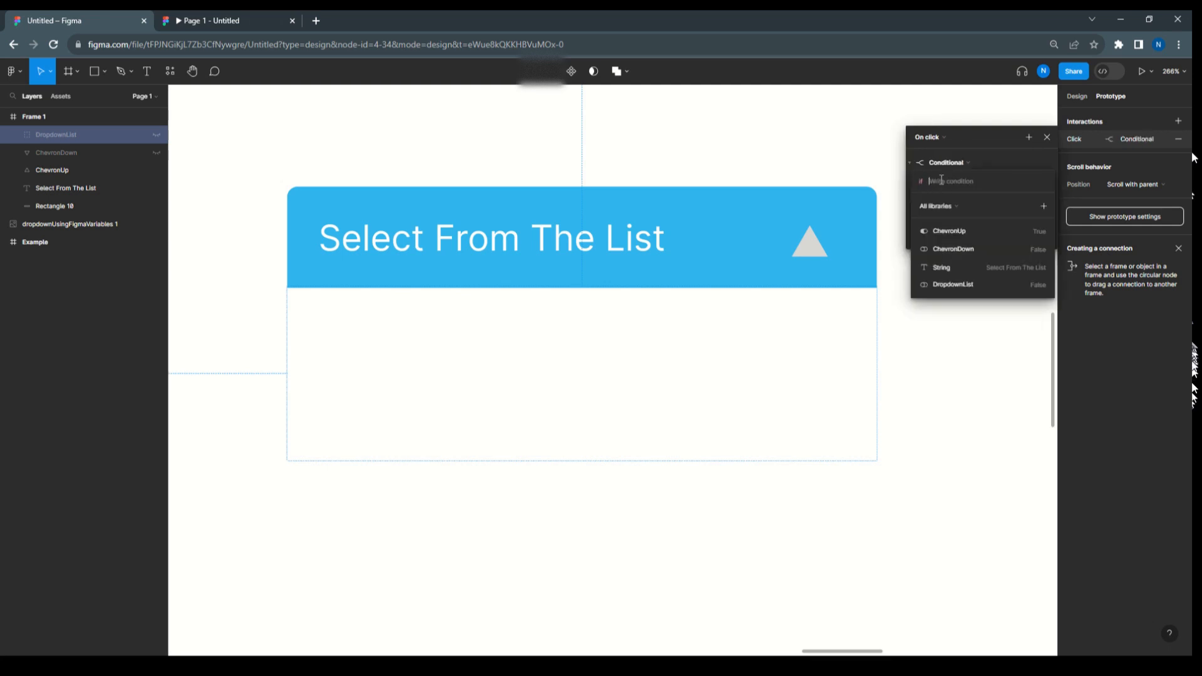
left_click(956, 286)
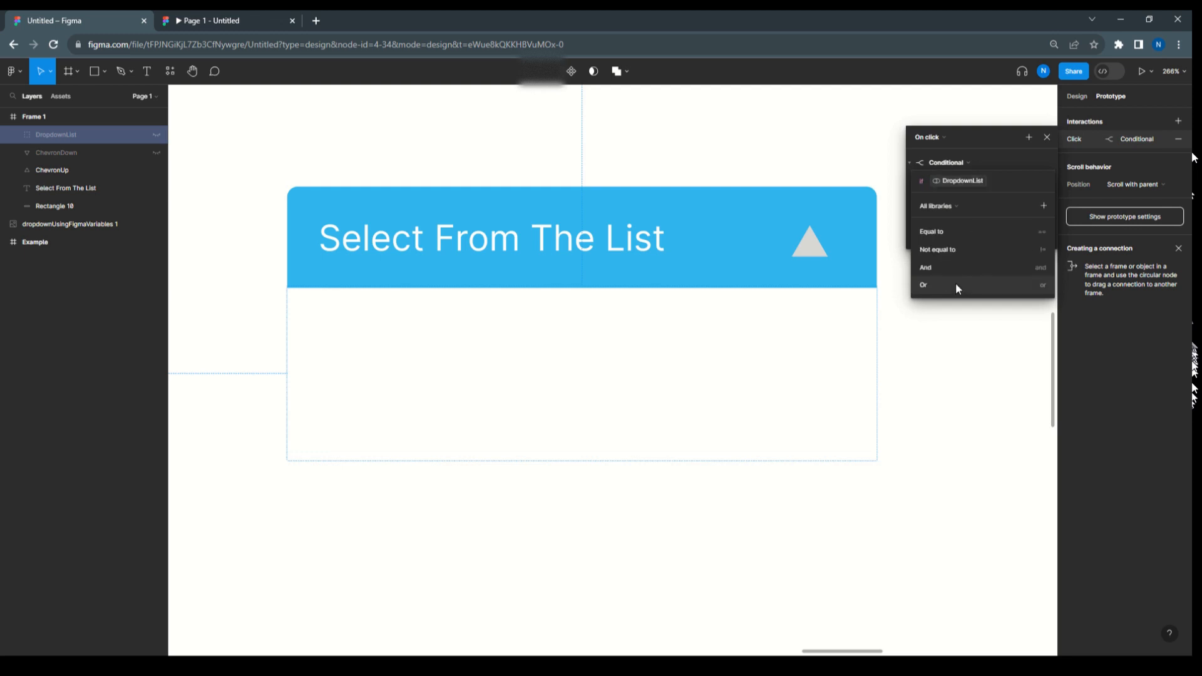
left_click(951, 232)
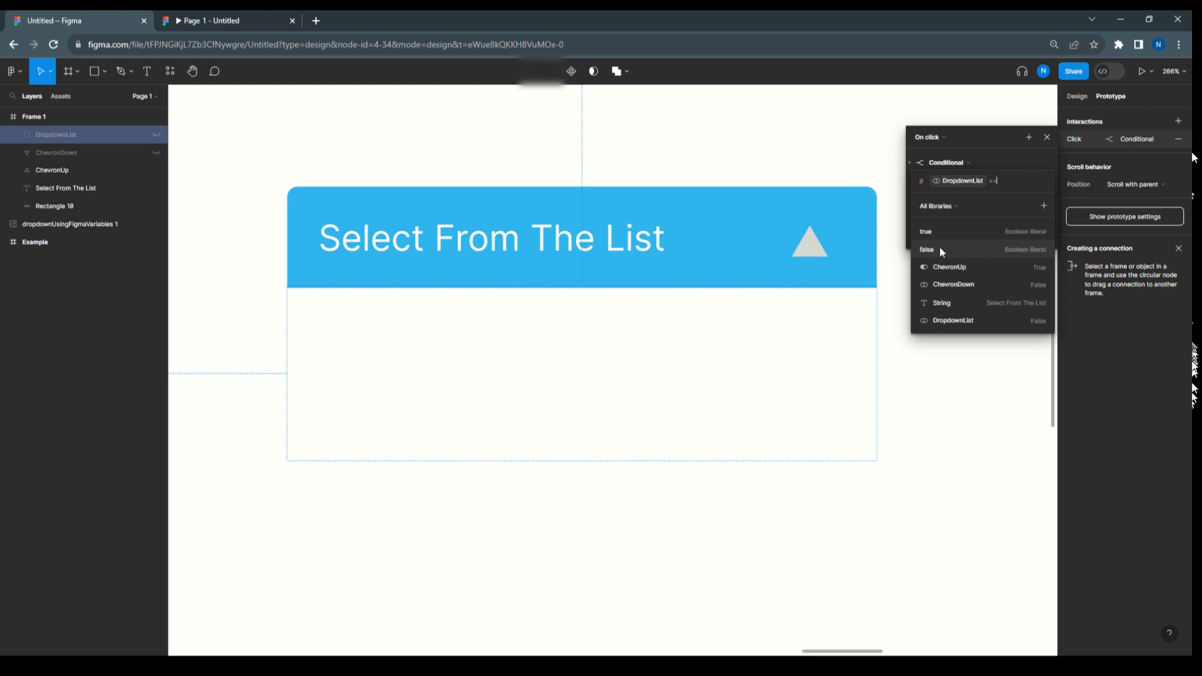
left_click(941, 249)
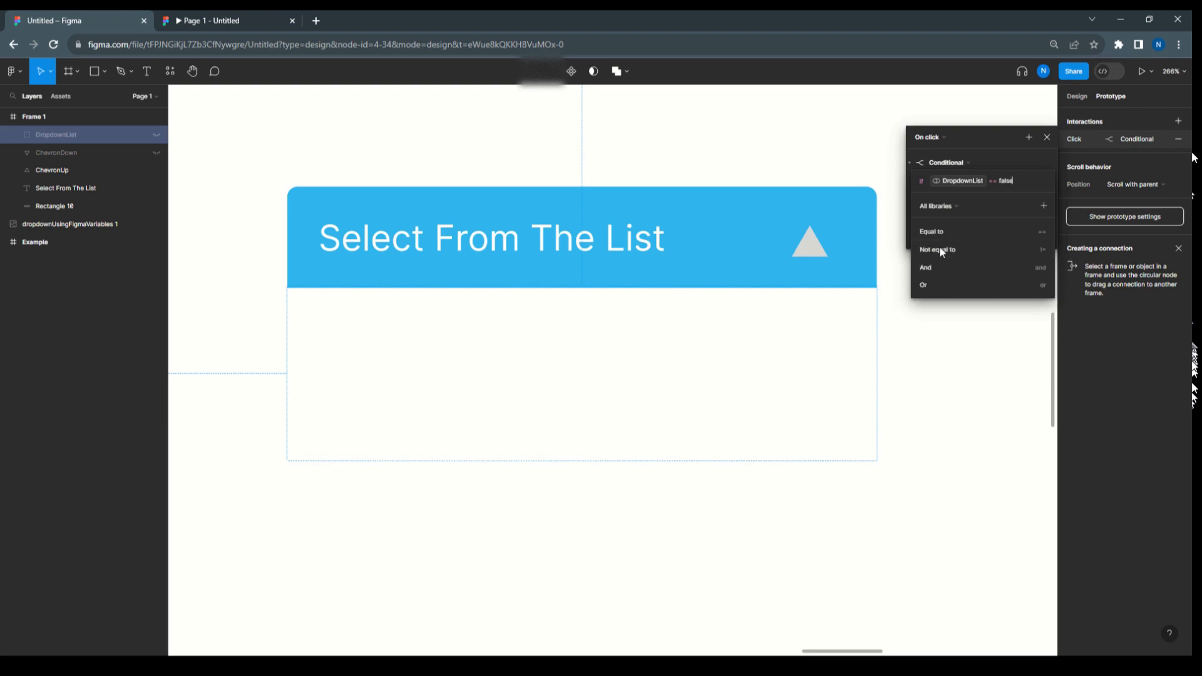
left_click(1011, 155)
- Add a Set variable action under the DropdownList == false condition that sets DropdownList to true
left_click(944, 201)
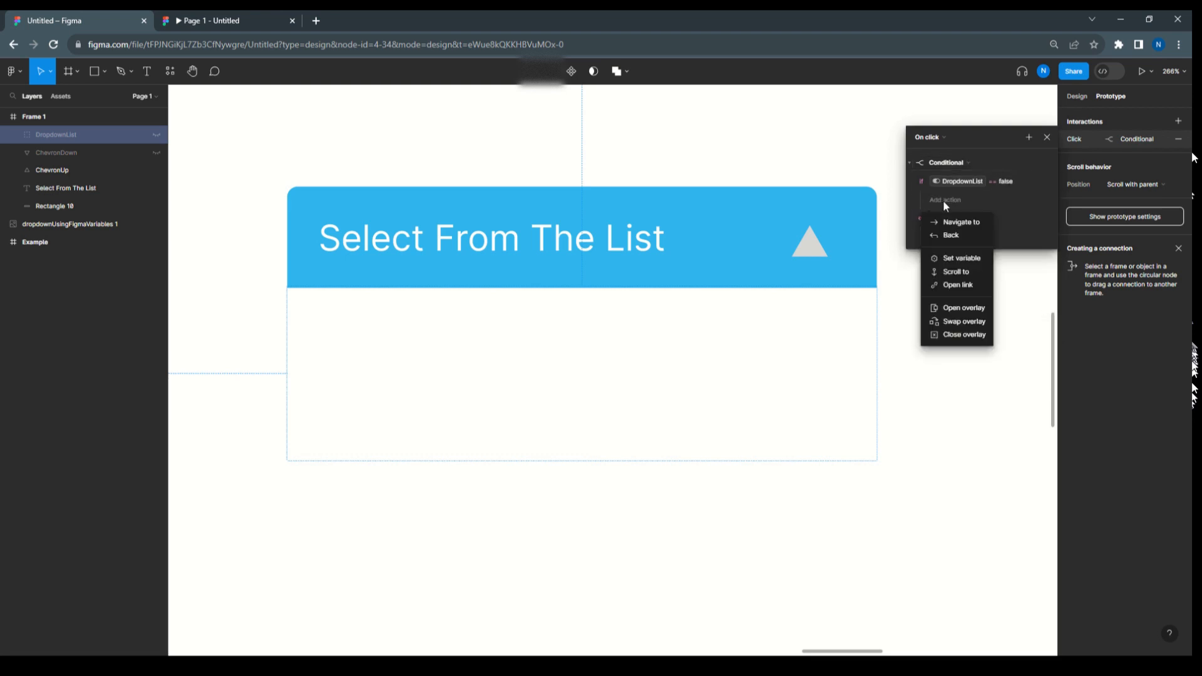
left_click(953, 257)
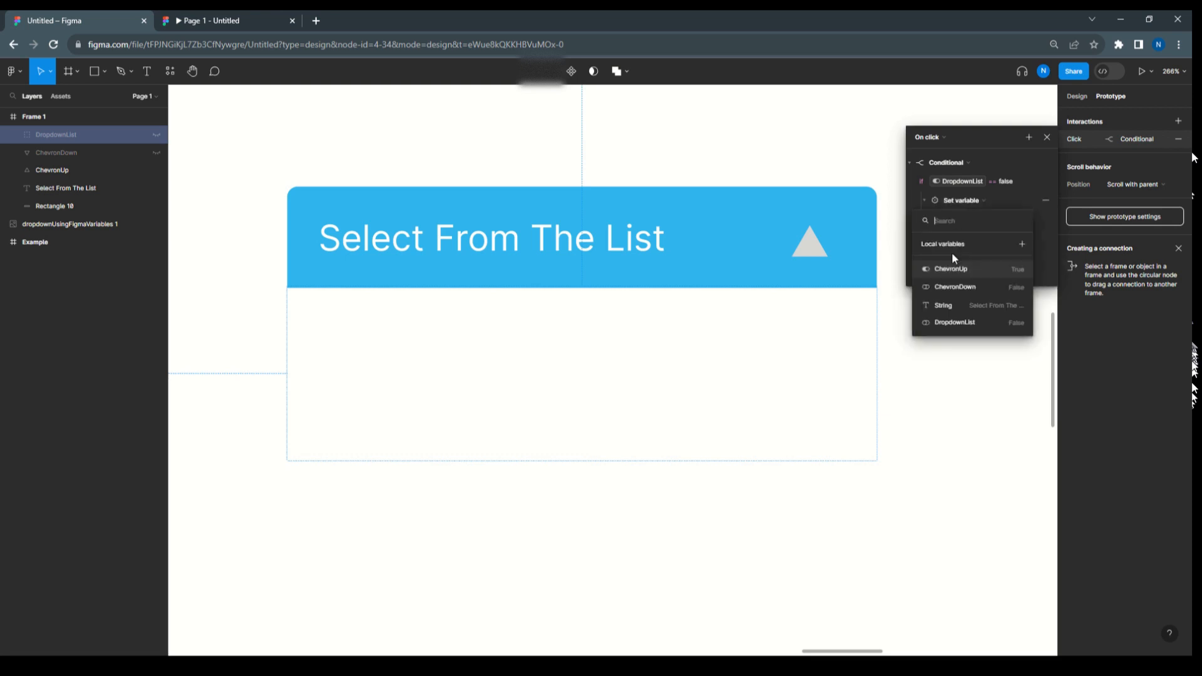
left_click(955, 322)
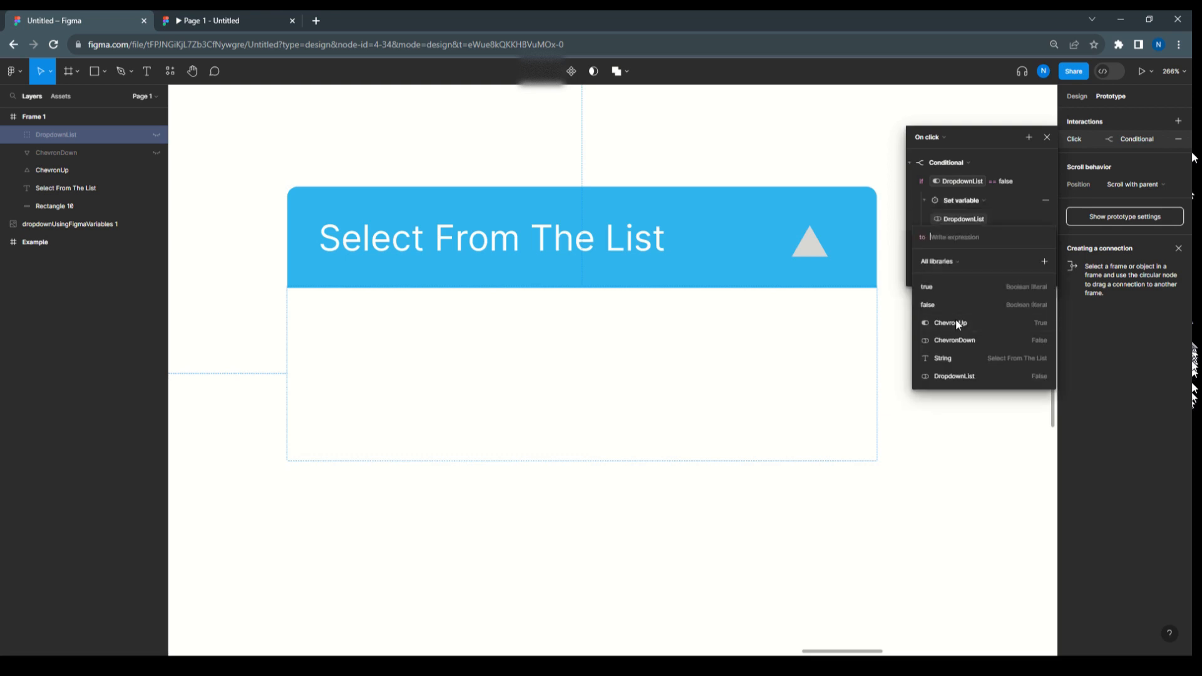
left_click(931, 286)
left_click(993, 146)
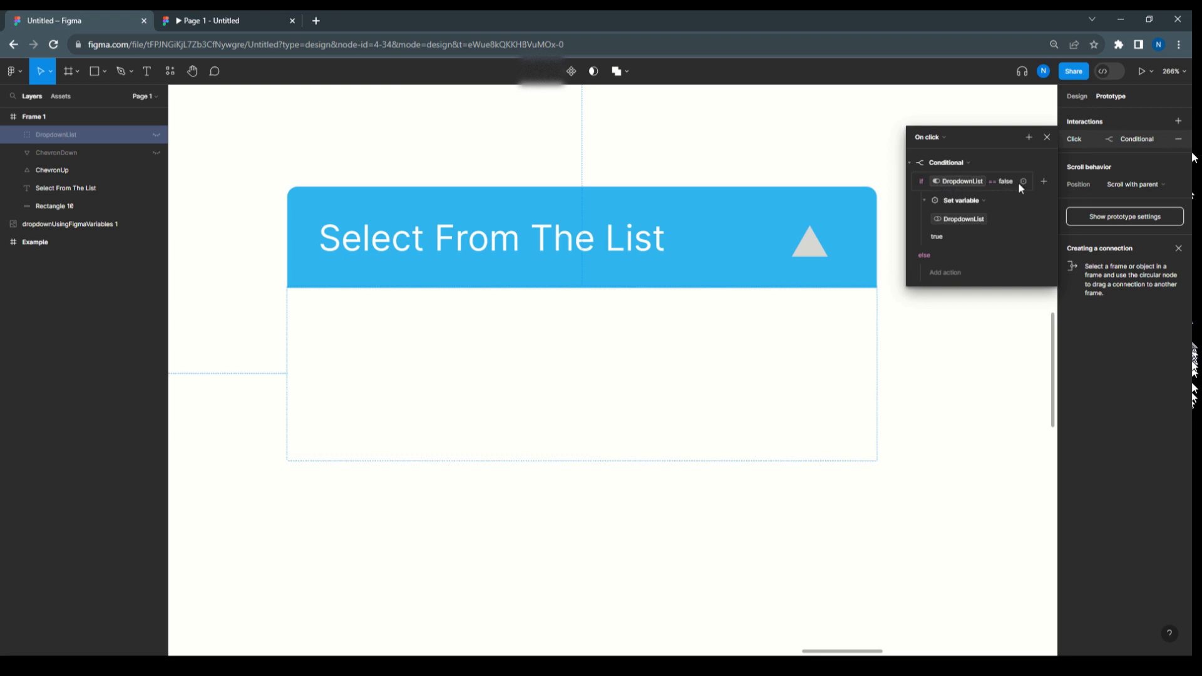
- Add a Set variable action to the first conditional's else branch that sets DropdownList to false
left_click(953, 271)
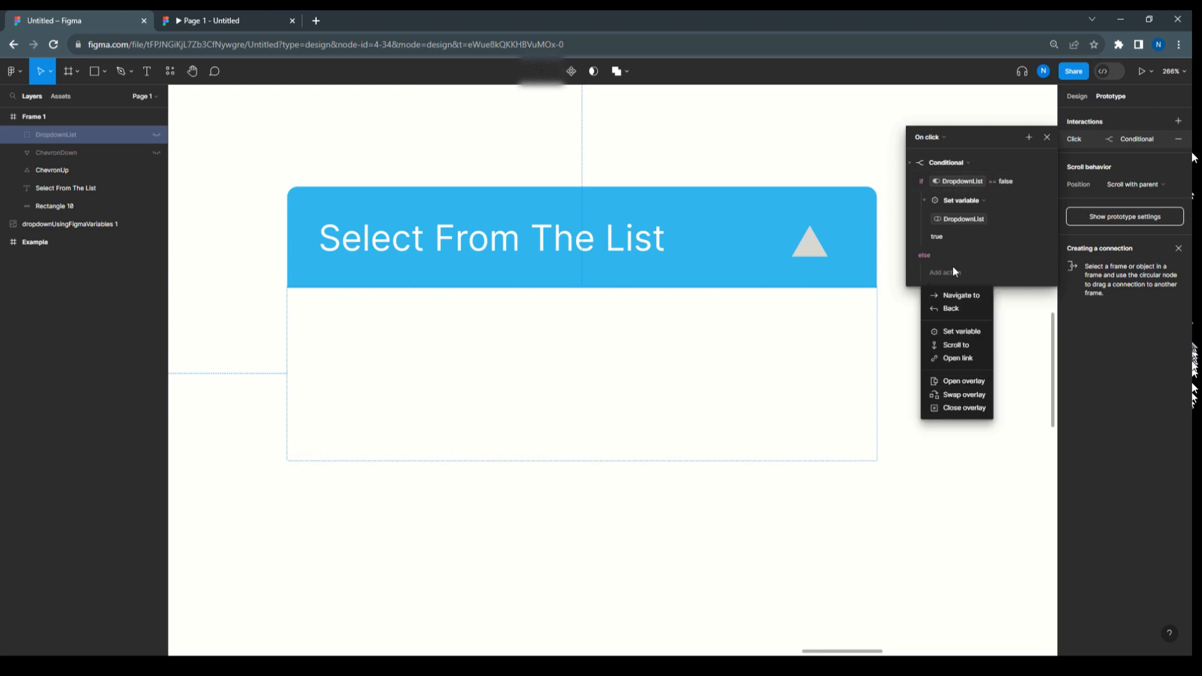
left_click(961, 332)
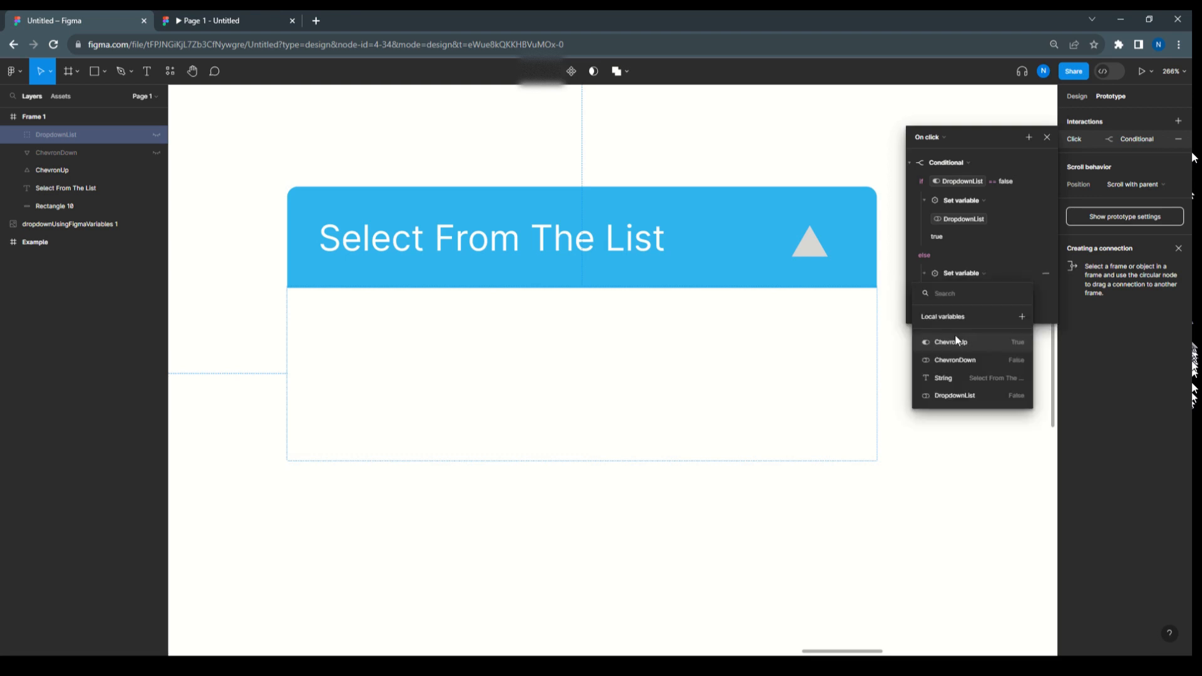
left_click(954, 395)
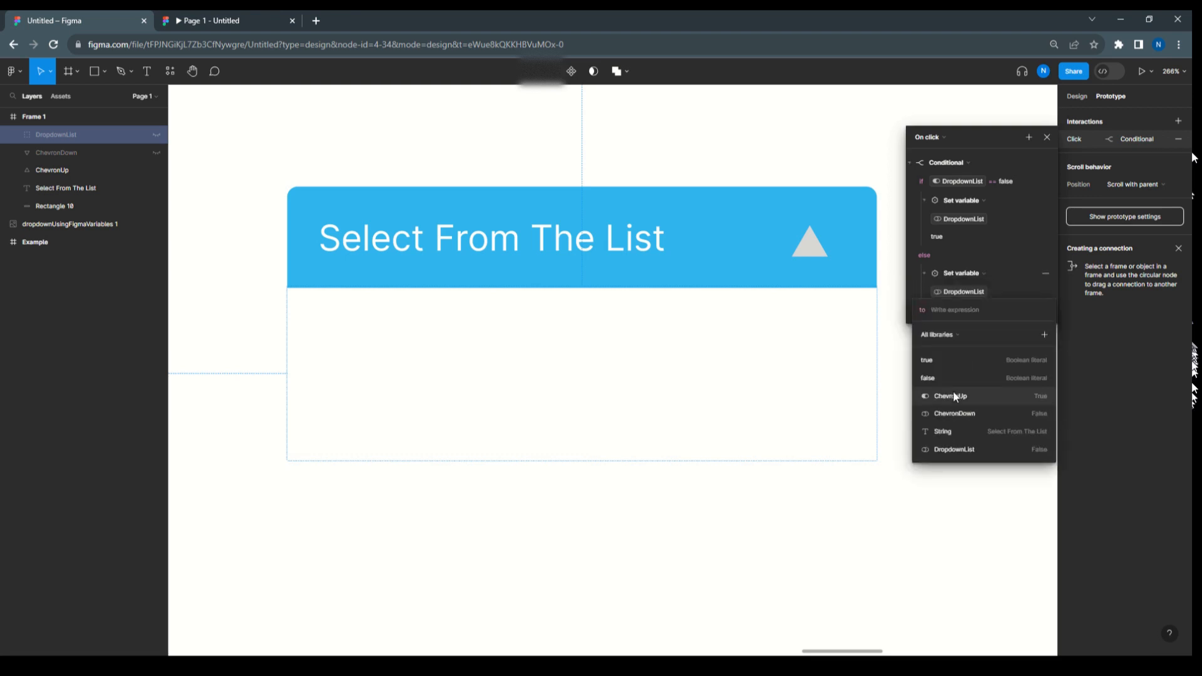
left_click(938, 377)
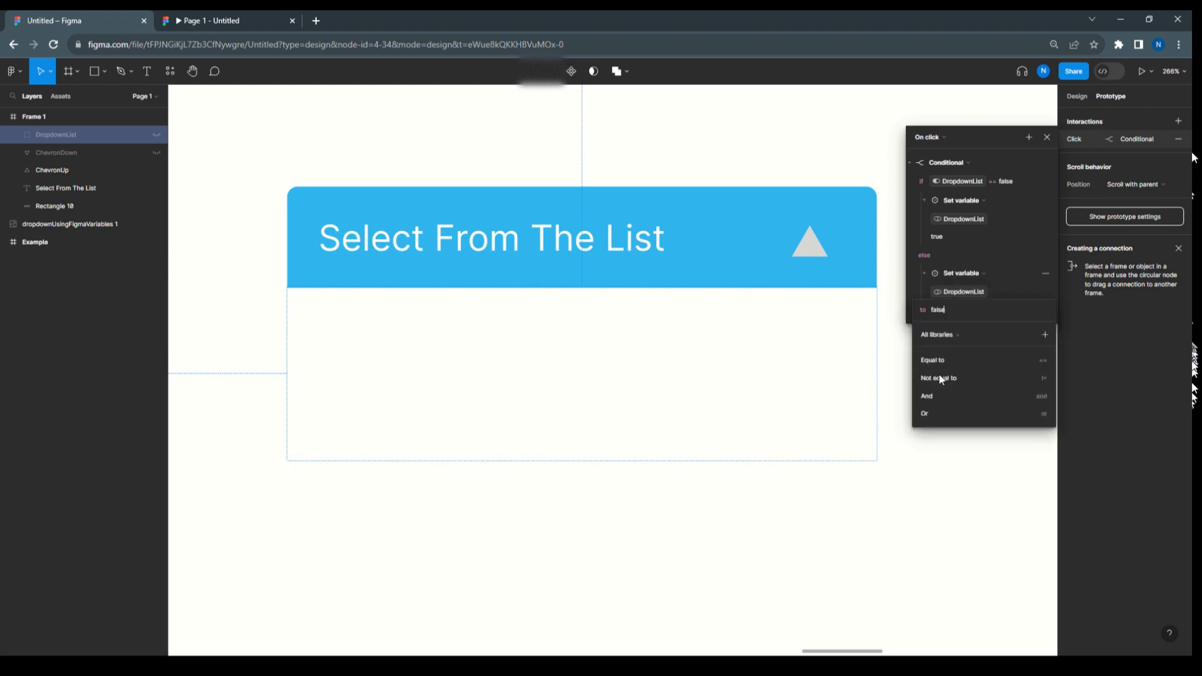
left_click(960, 142)
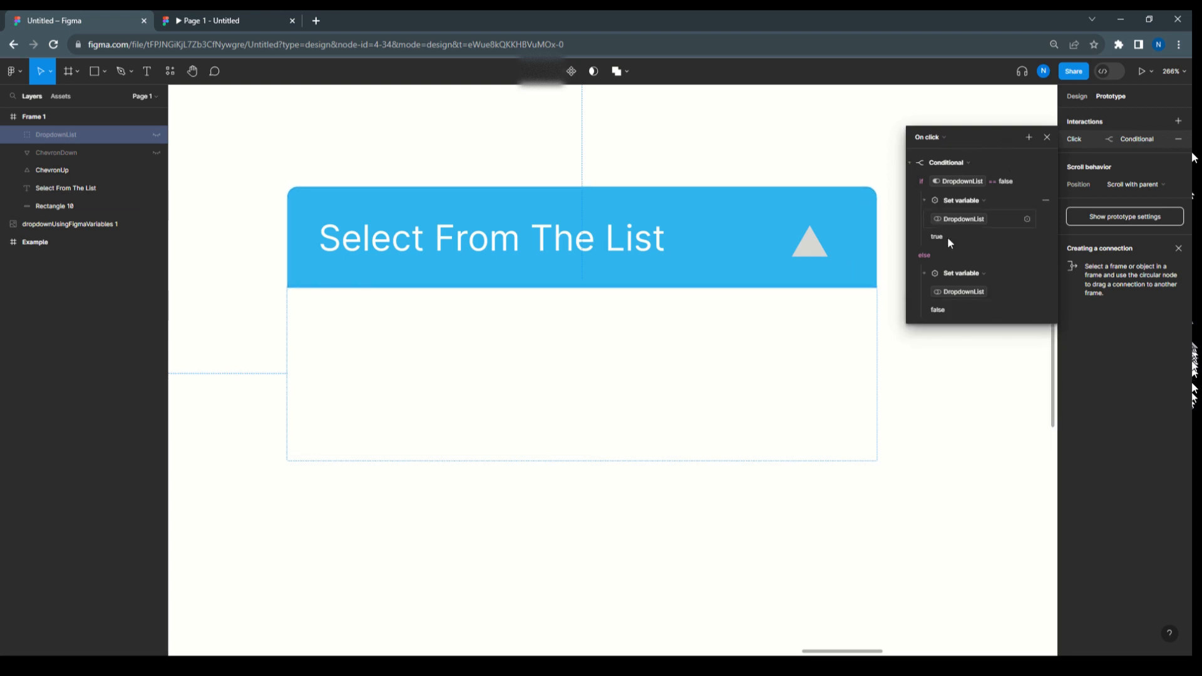
- Add a second Conditional action to the on-click interaction with the condition ChevronUp == true
left_click(1029, 137)
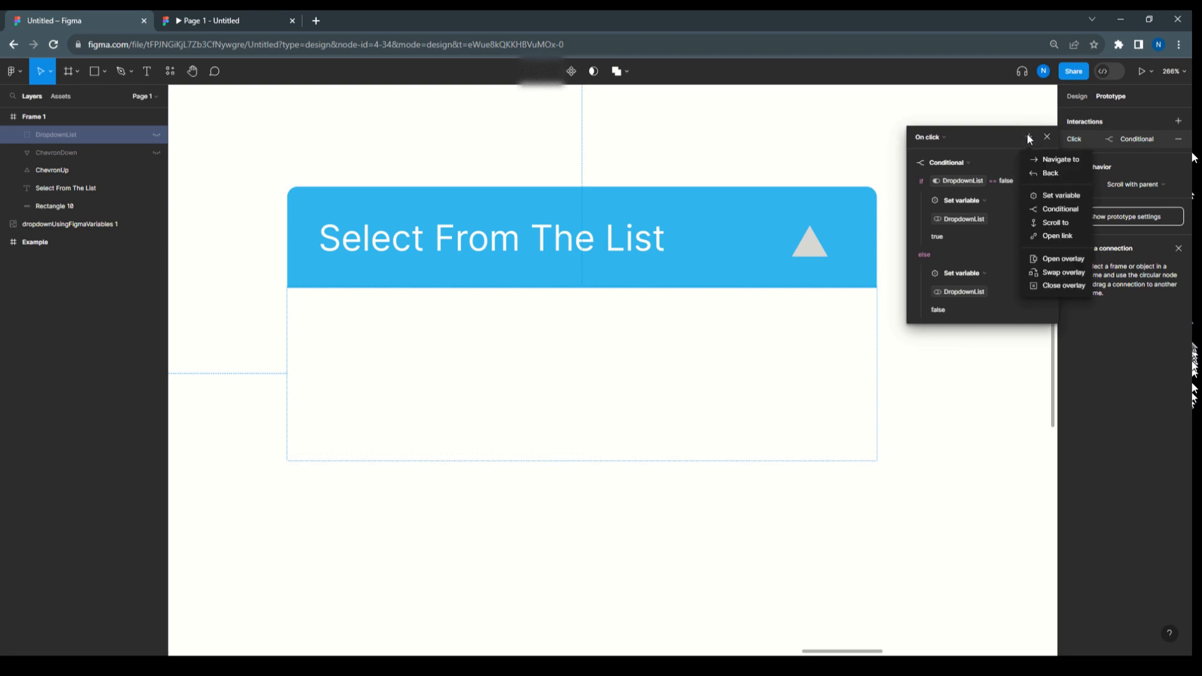
left_click(1036, 209)
left_click(949, 348)
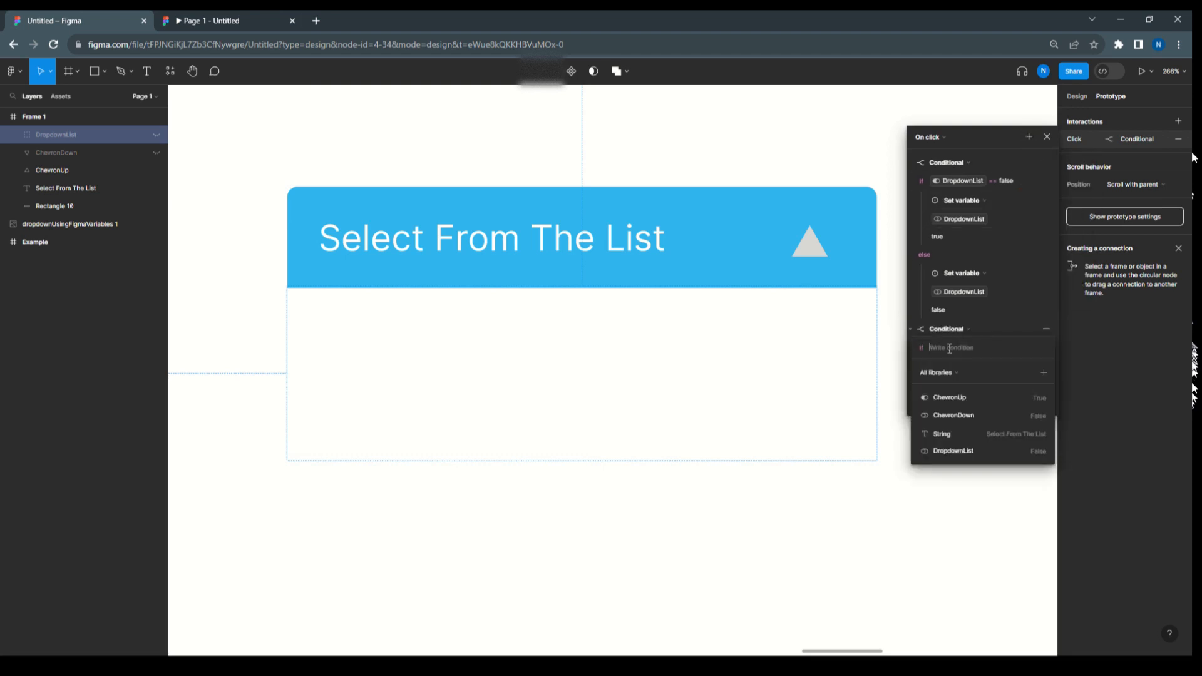
left_click(962, 401)
left_click(958, 399)
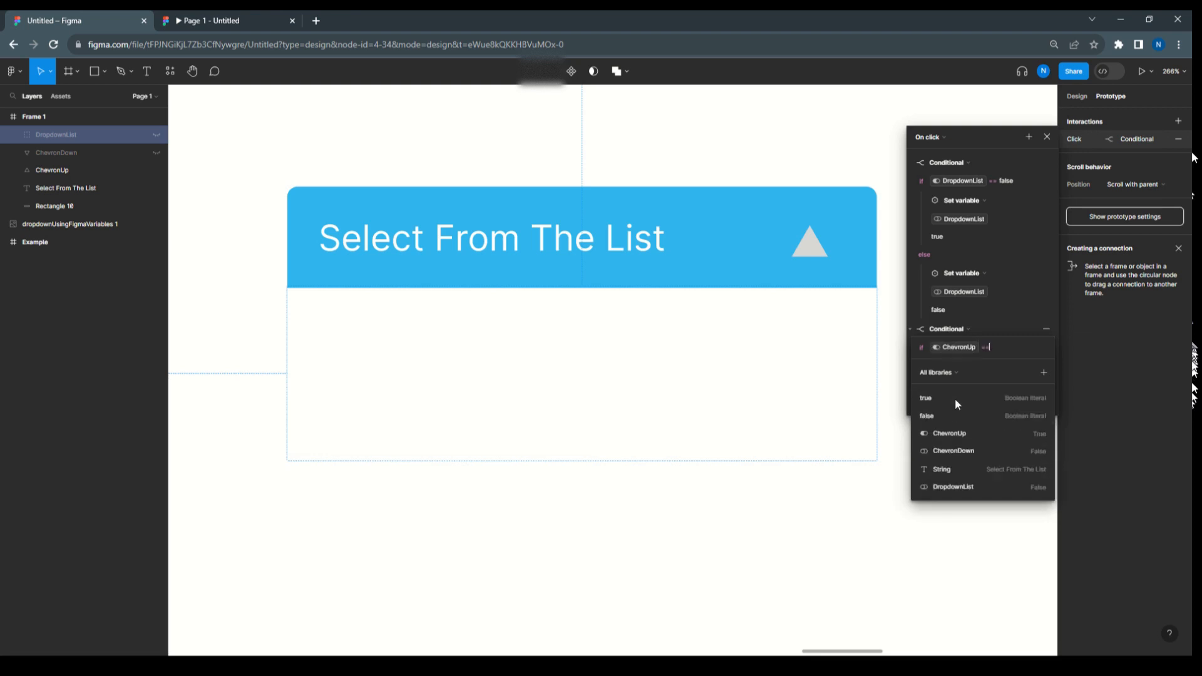
left_click(933, 397)
left_click(998, 307)
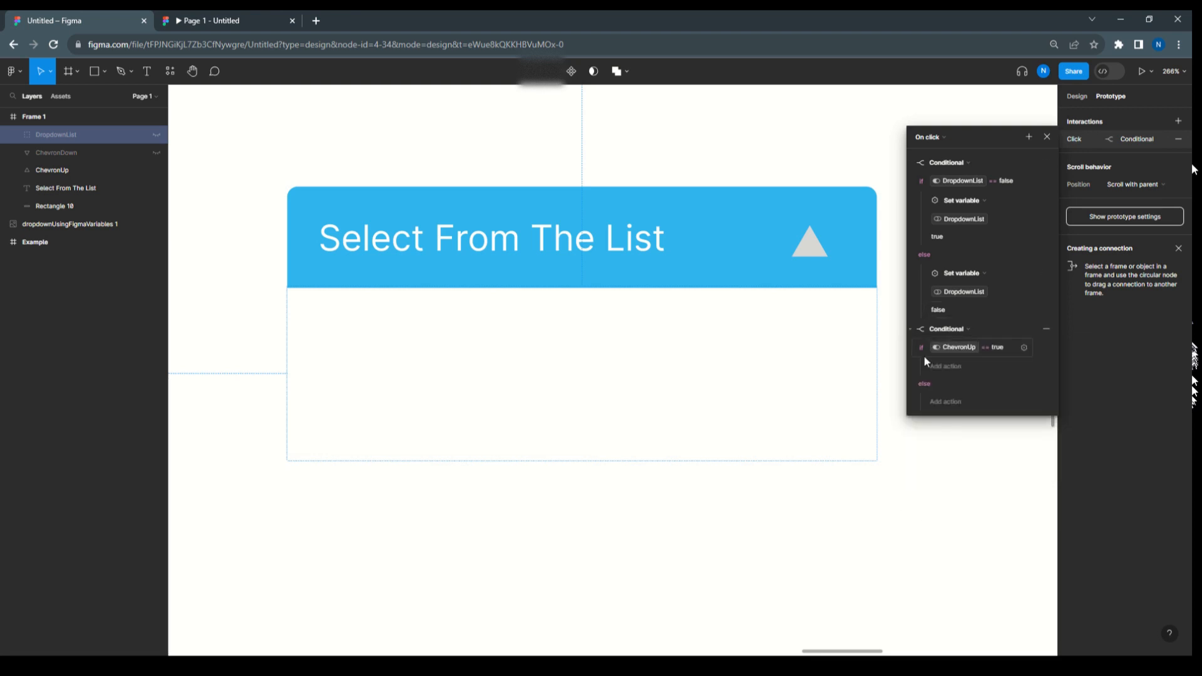
- Add a Set variable action under the ChevronUp == true condition that sets ChevronUp to false
left_click(937, 368)
left_click(951, 425)
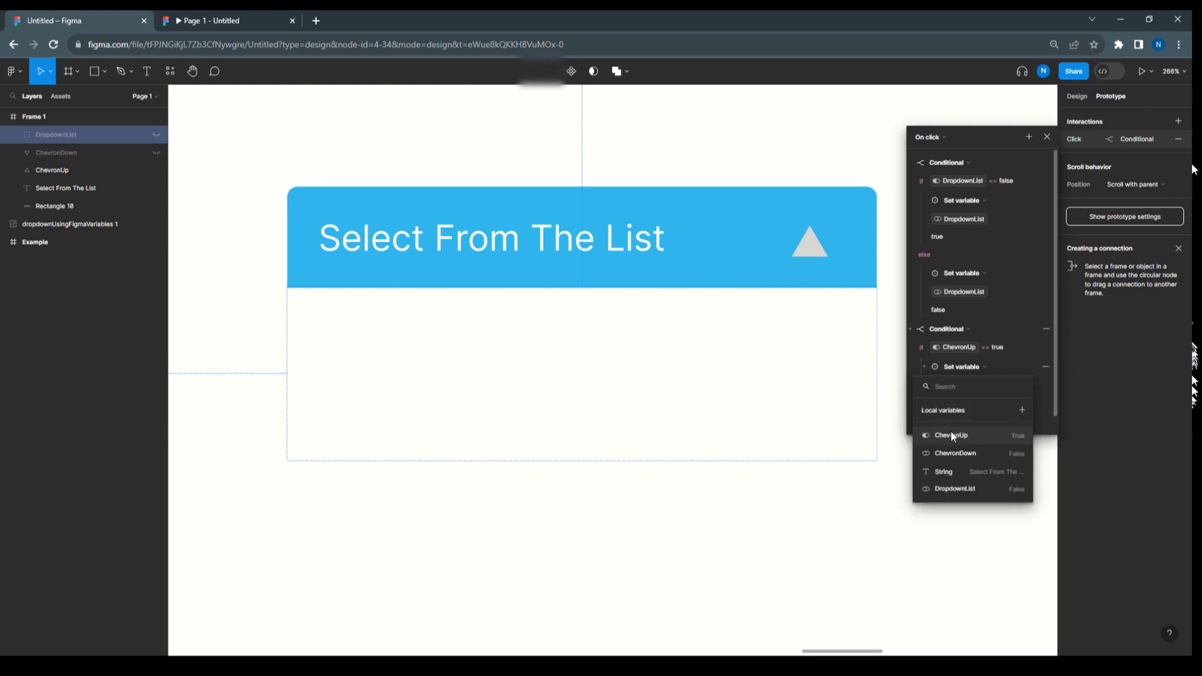
left_click(951, 434)
left_click(937, 469)
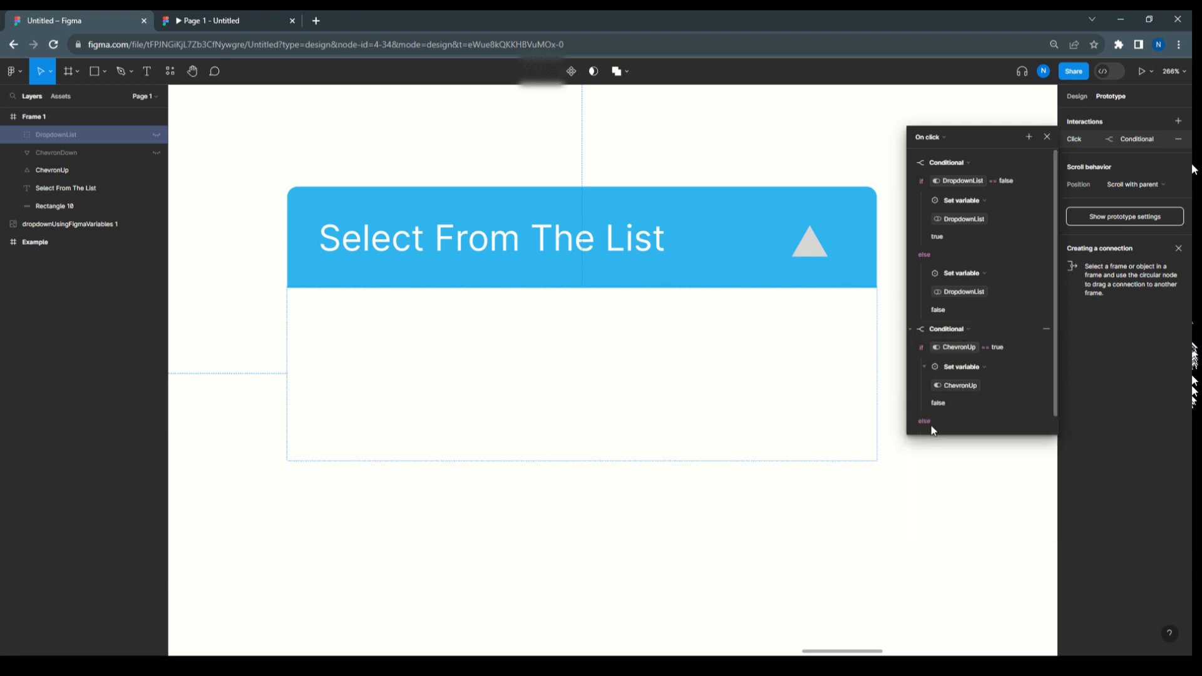
- Add a Set variable action to the second conditional's else branch that sets ChevronUp to true
scroll(953, 415, "down", 1)
left_click(949, 420)
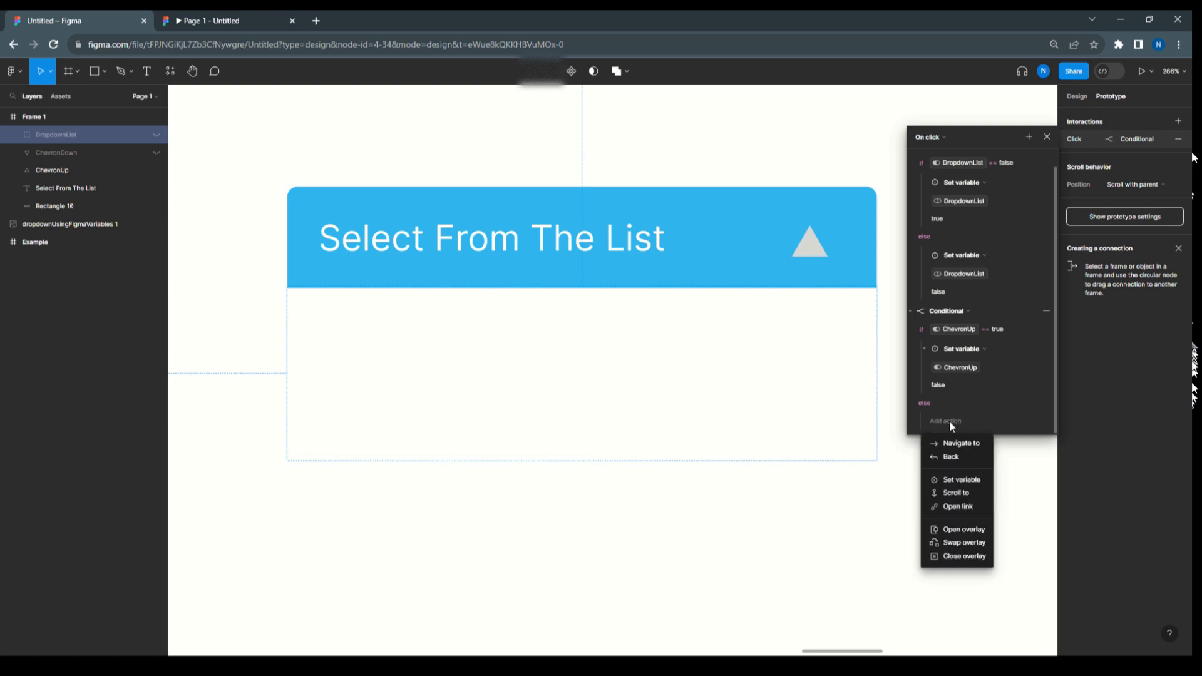
left_click(958, 481)
left_click(956, 491)
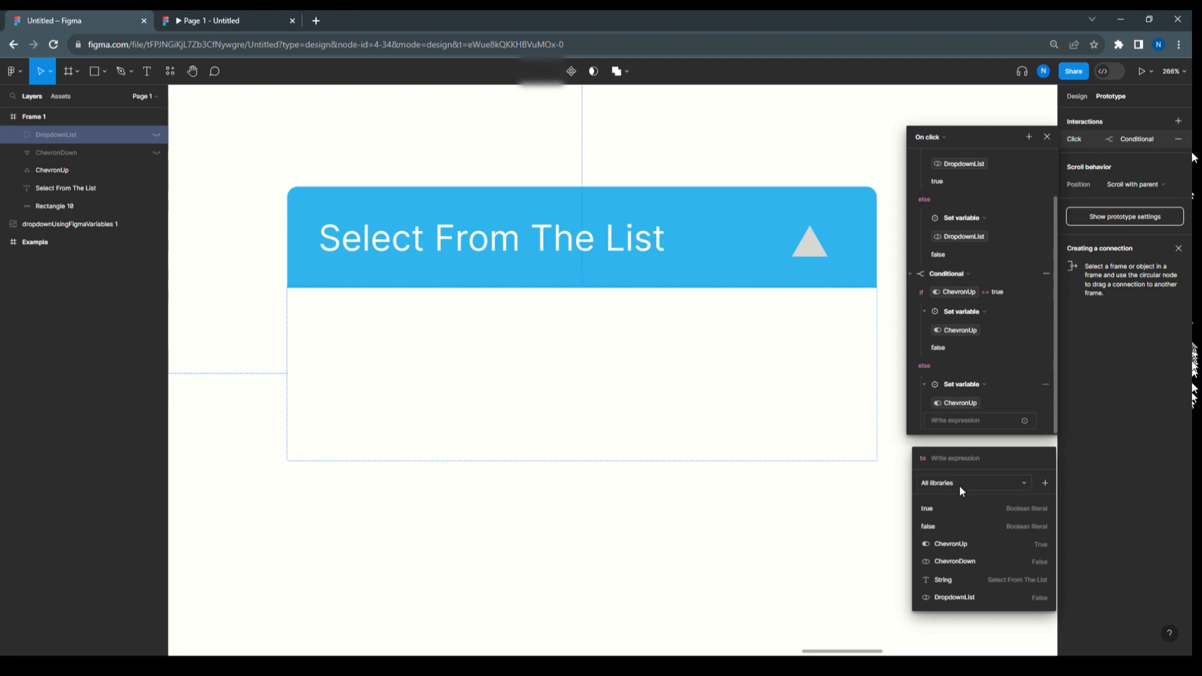
left_click(943, 506)
left_click(1006, 369)
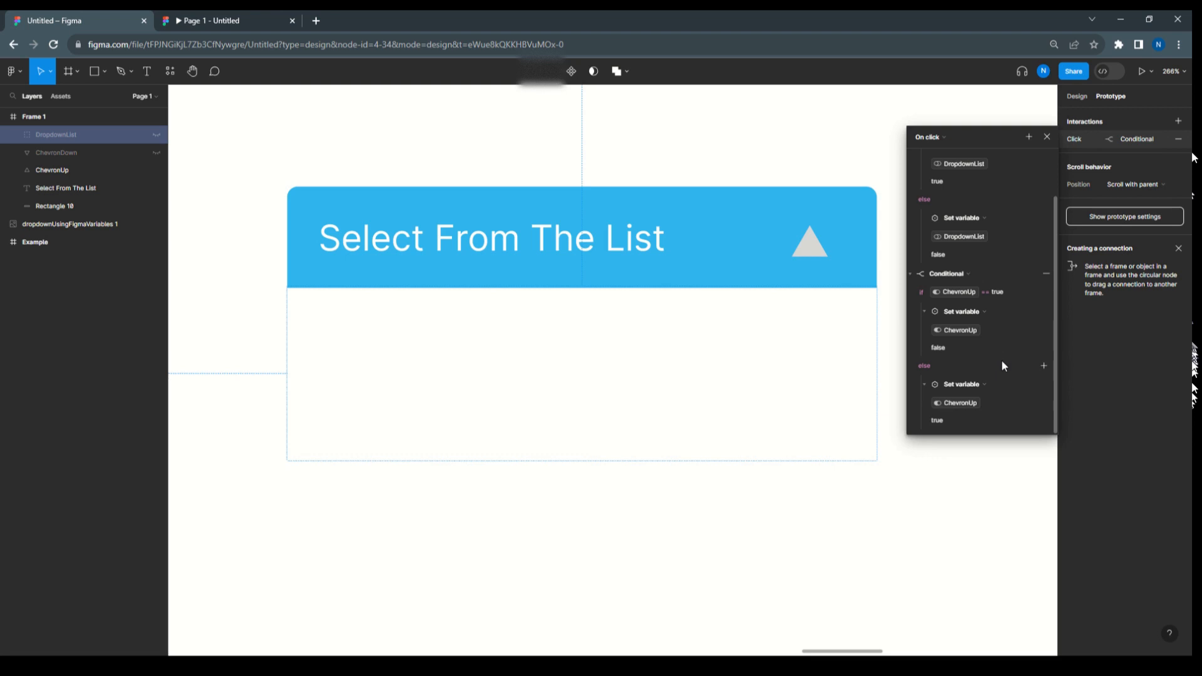
scroll(1002, 366, "up", 2)
scroll(1001, 366, "down", 2)
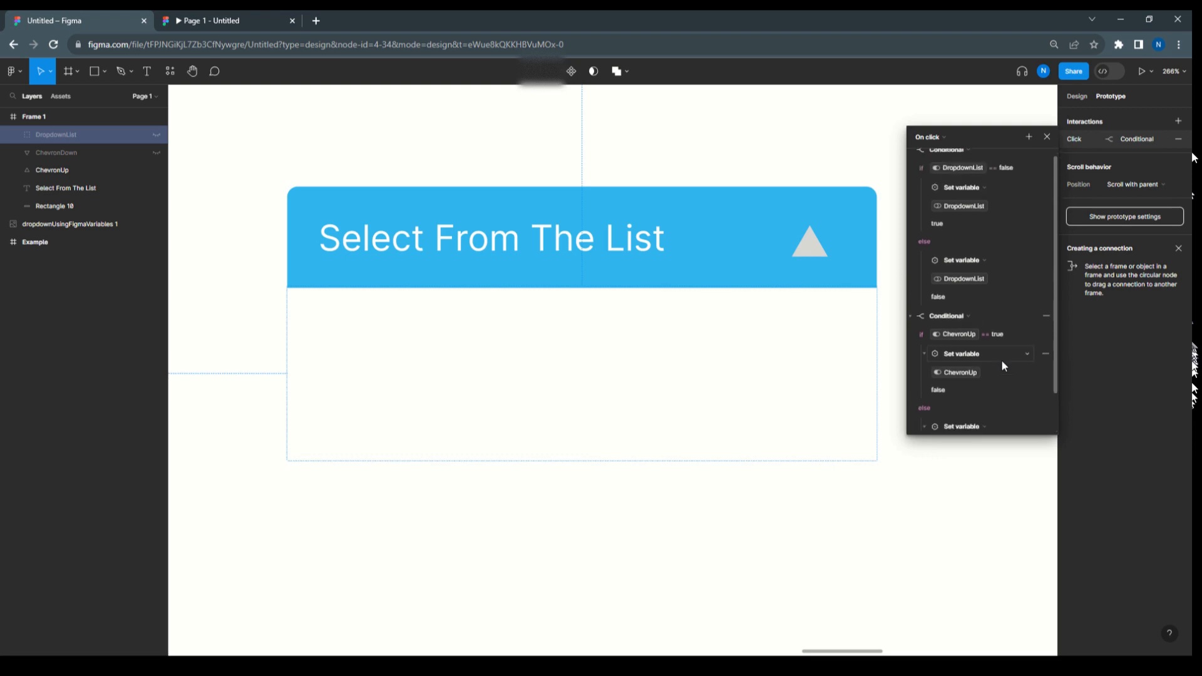
- Add a third Conditional action to the on-click interaction with the condition ChevronDown == false
left_click(1030, 137)
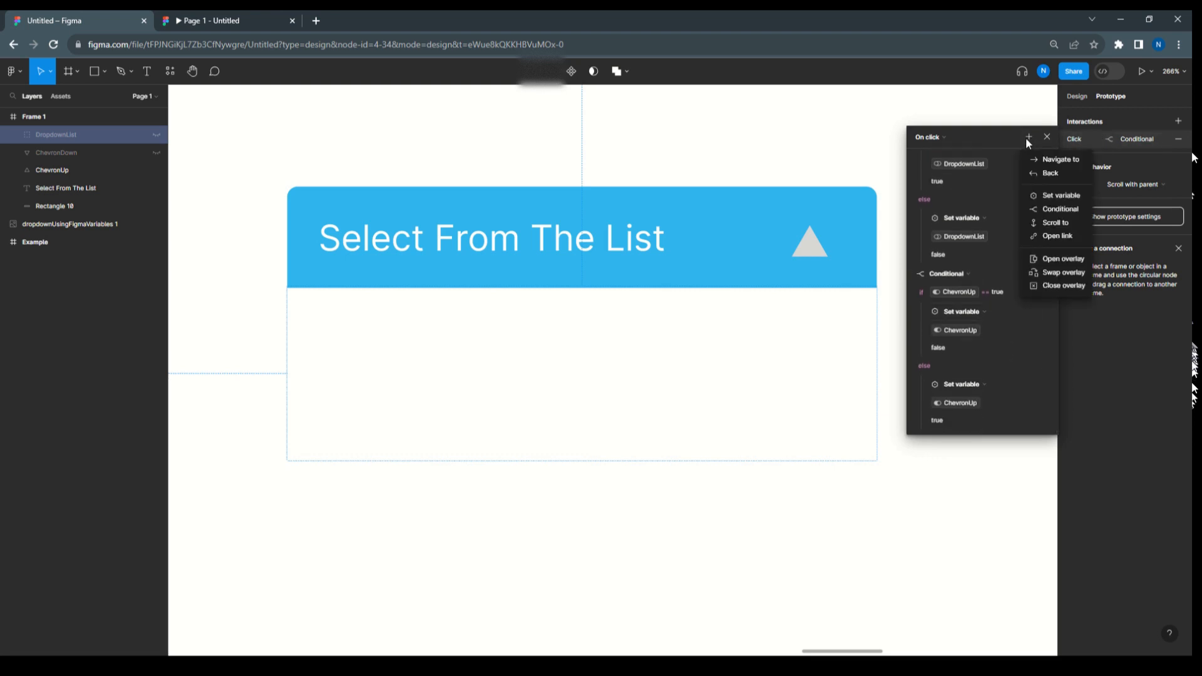
left_click(1050, 207)
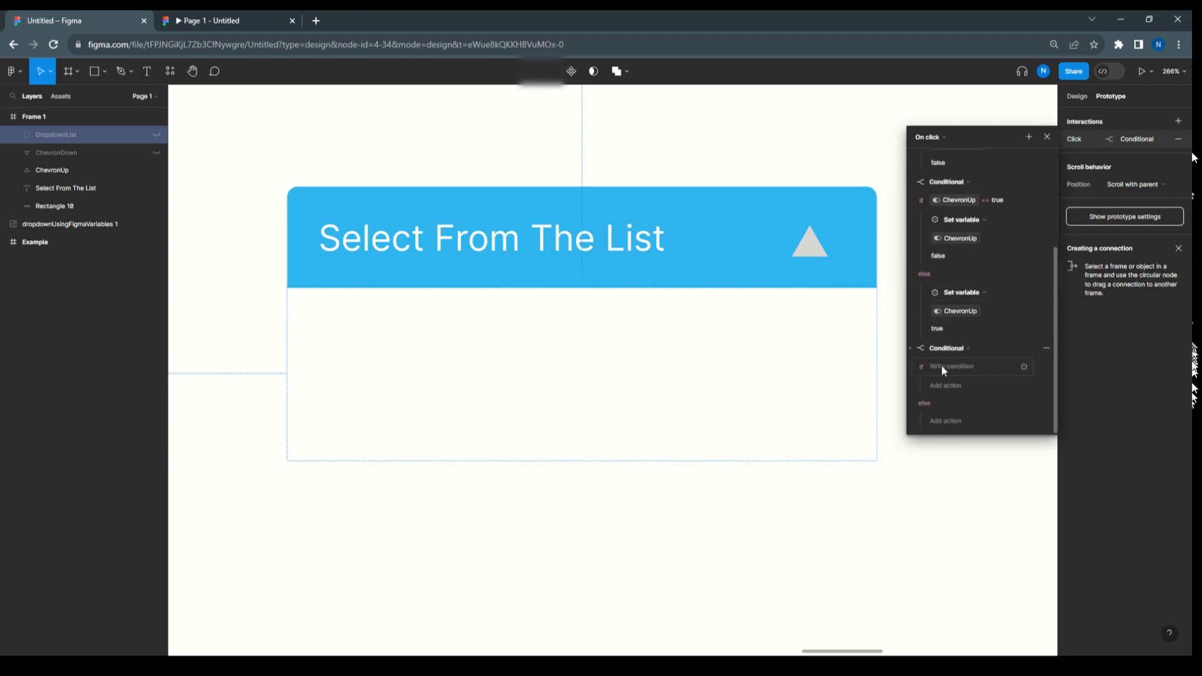
left_click(942, 368)
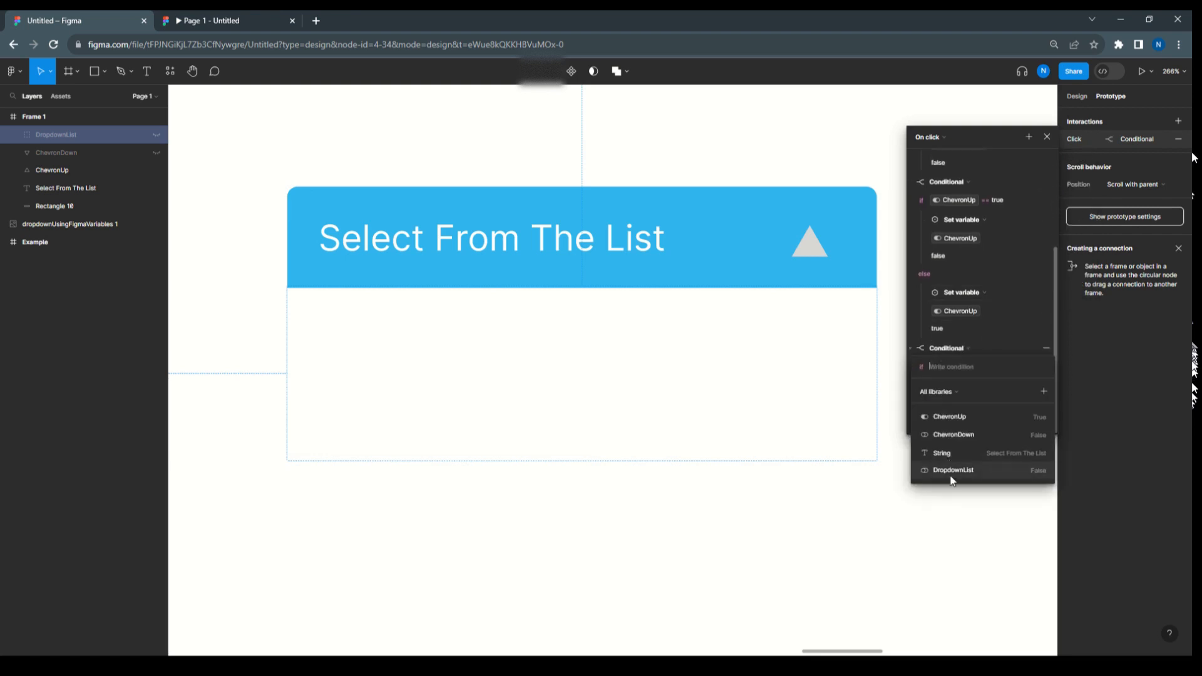
left_click(956, 434)
type("==")
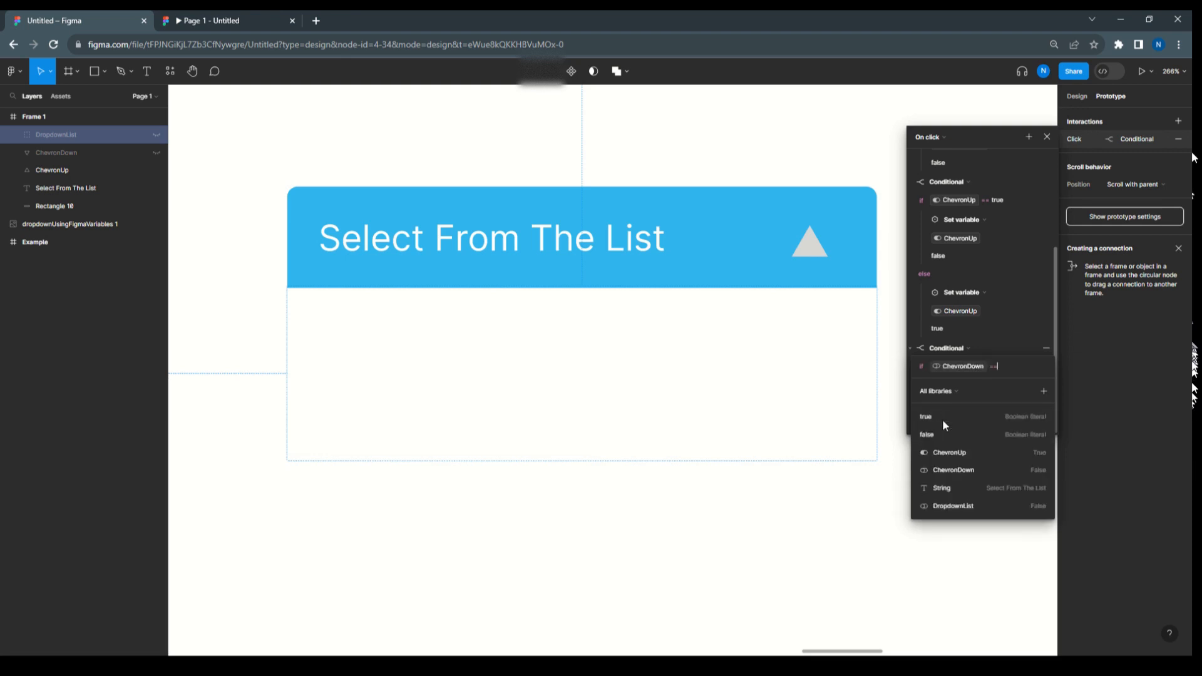
left_click(933, 432)
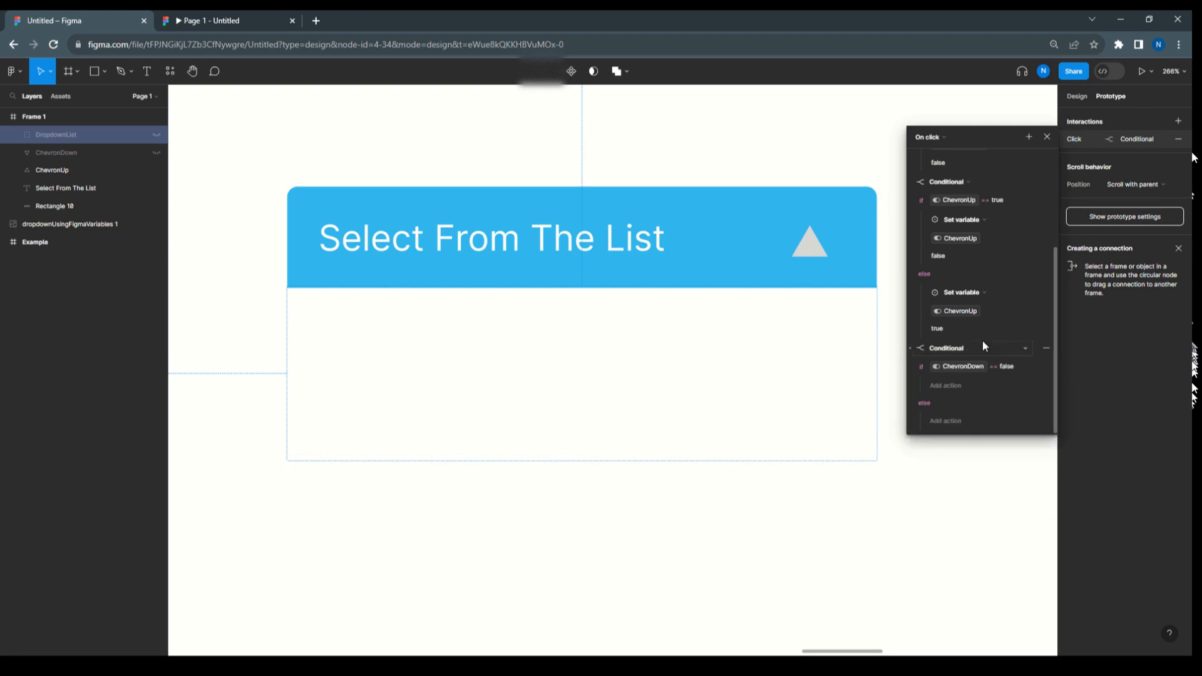
- Add a Set variable action under the ChevronDown == false condition that sets ChevronDown to true
left_click(947, 384)
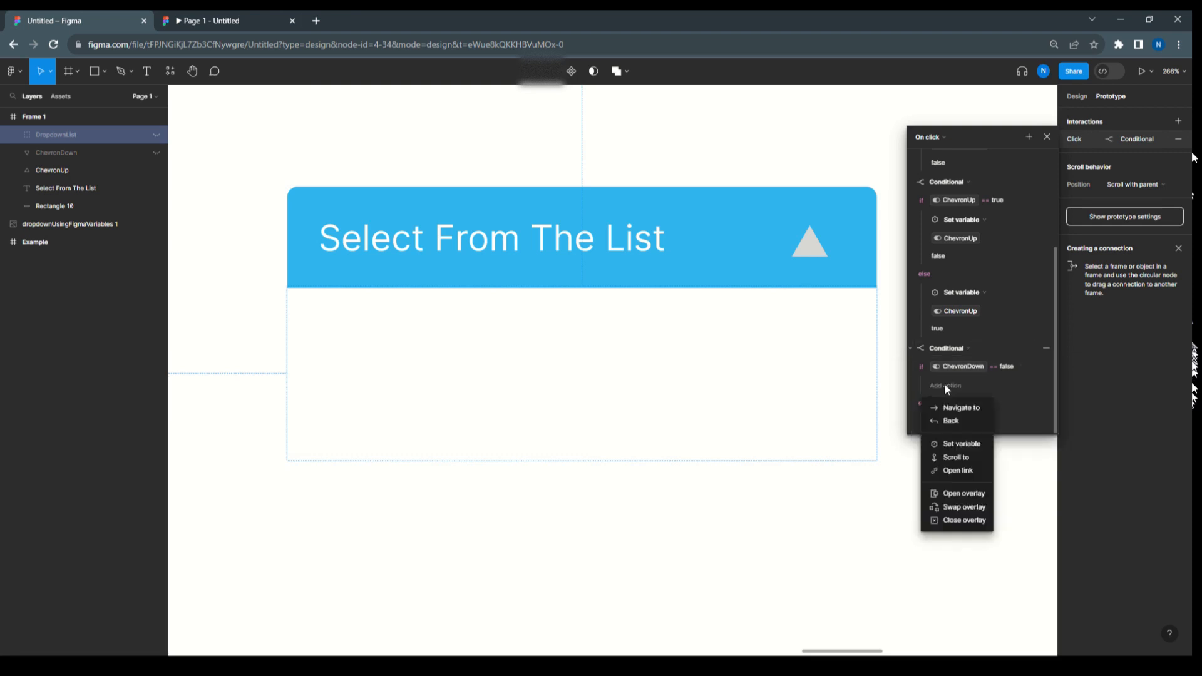
left_click(956, 445)
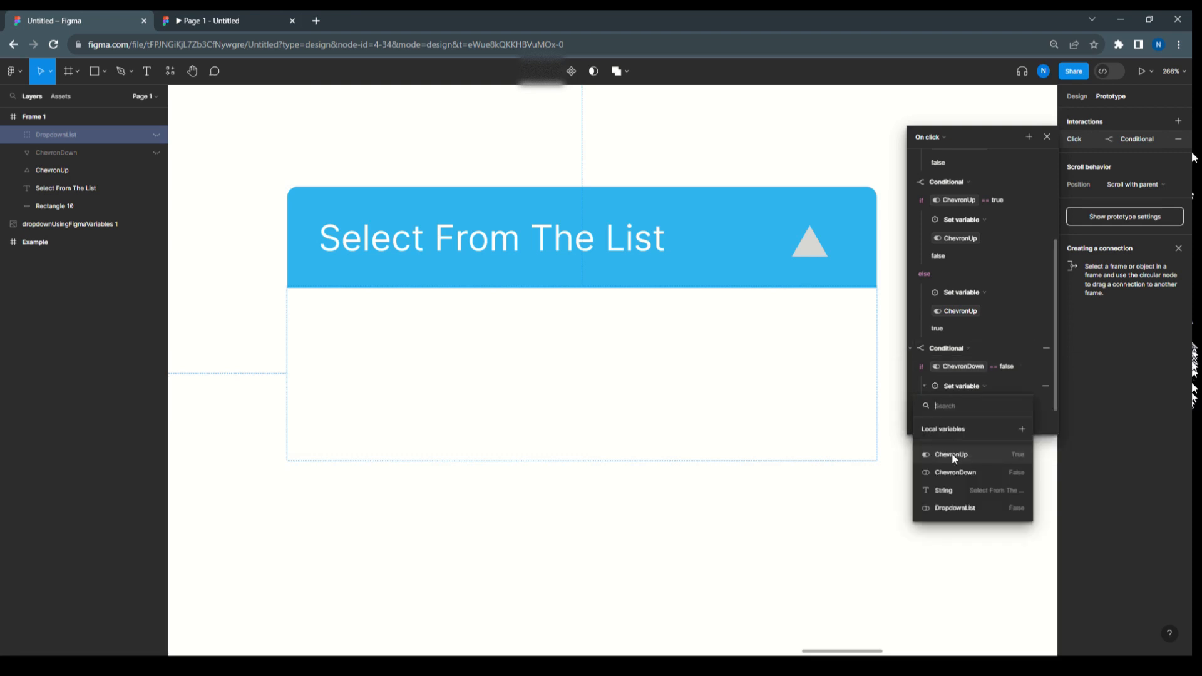
left_click(953, 471)
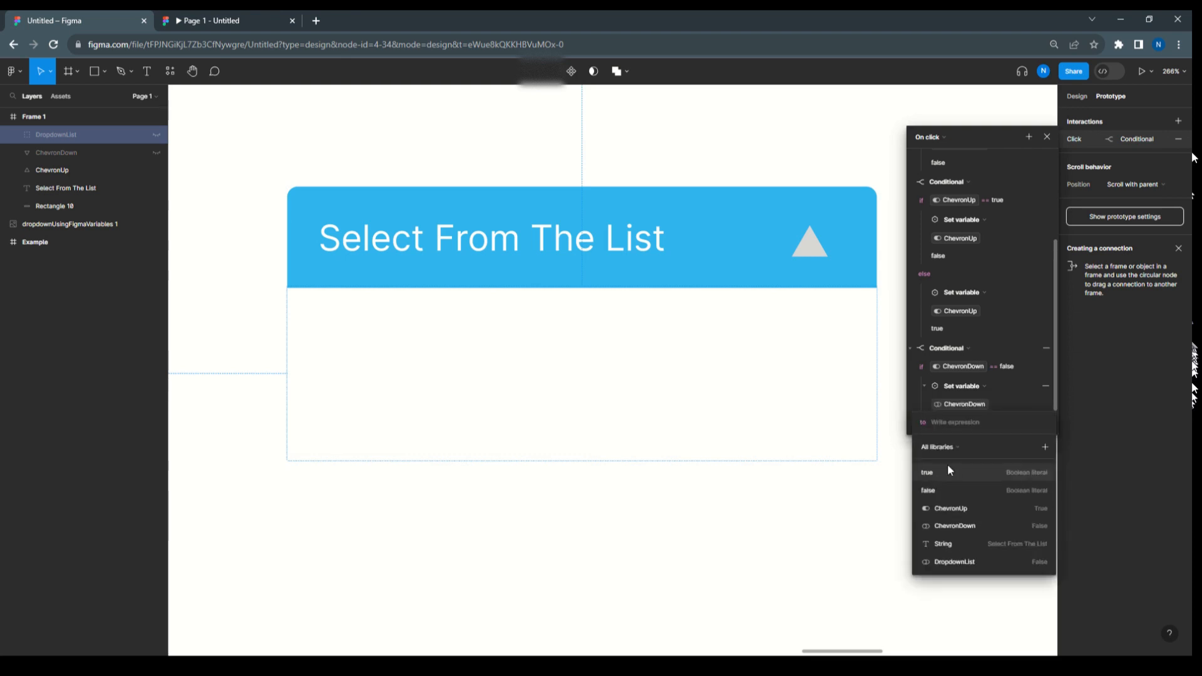
left_click(943, 470)
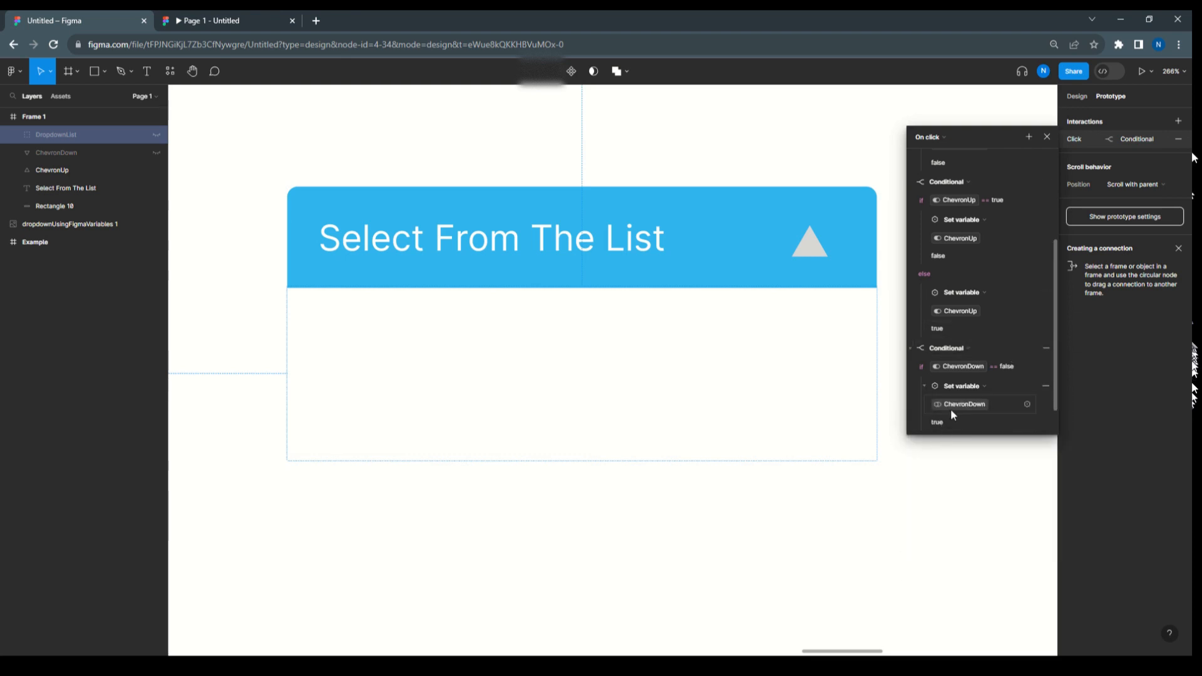
- Add a Set variable action to the third conditional's else branch that sets ChevronDown to false
scroll(952, 412, "down", 1)
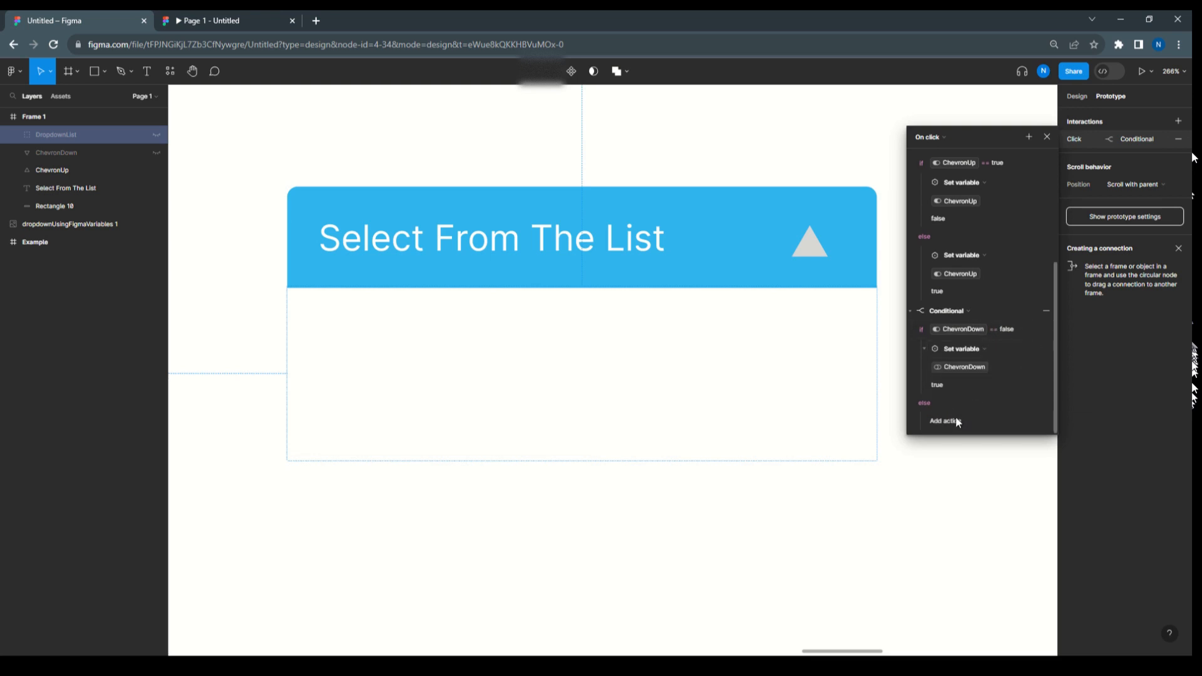
left_click(956, 419)
left_click(958, 479)
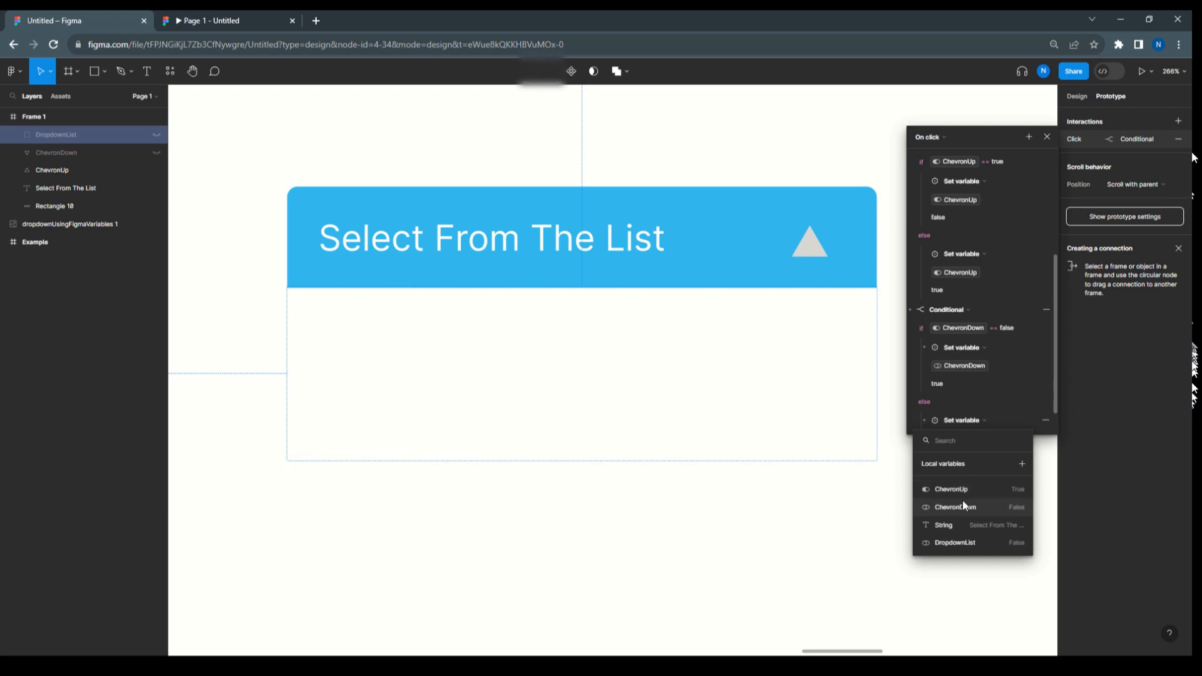
left_click(963, 506)
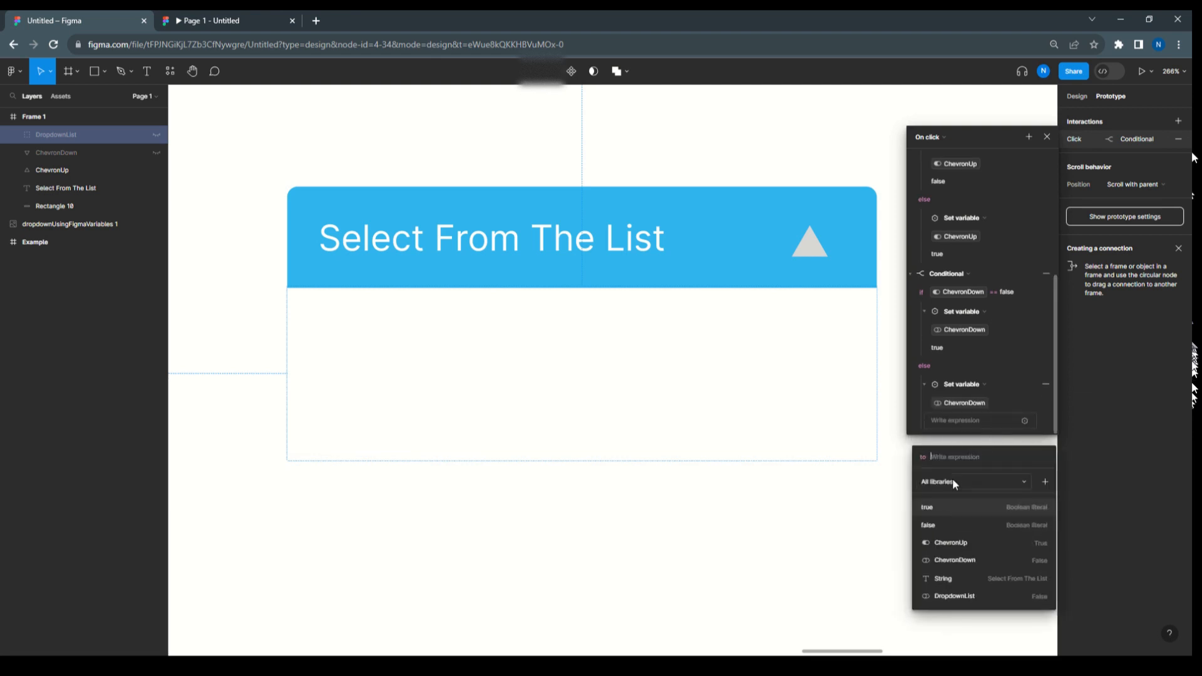
left_click(938, 523)
key("Return")
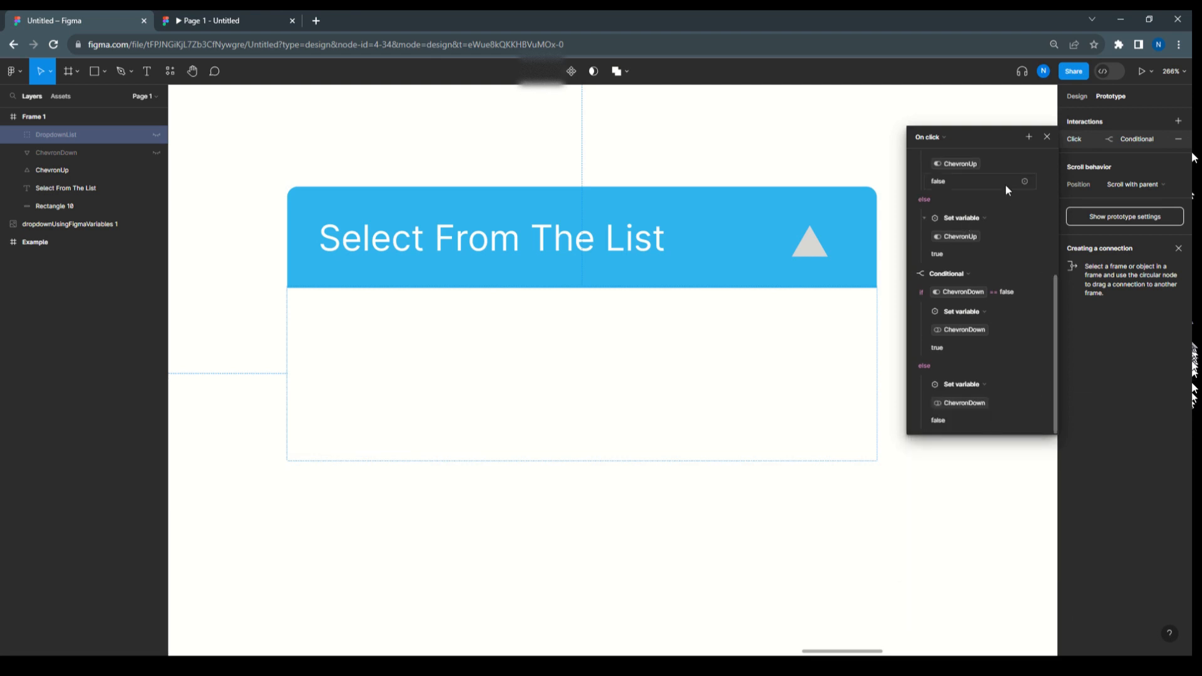
- Review the three conditionals in the on-click interaction and switch to the prototype preview
scroll(1025, 348, "down", 3)
scroll(1024, 348, "up", 3)
scroll(1023, 348, "up", 4)
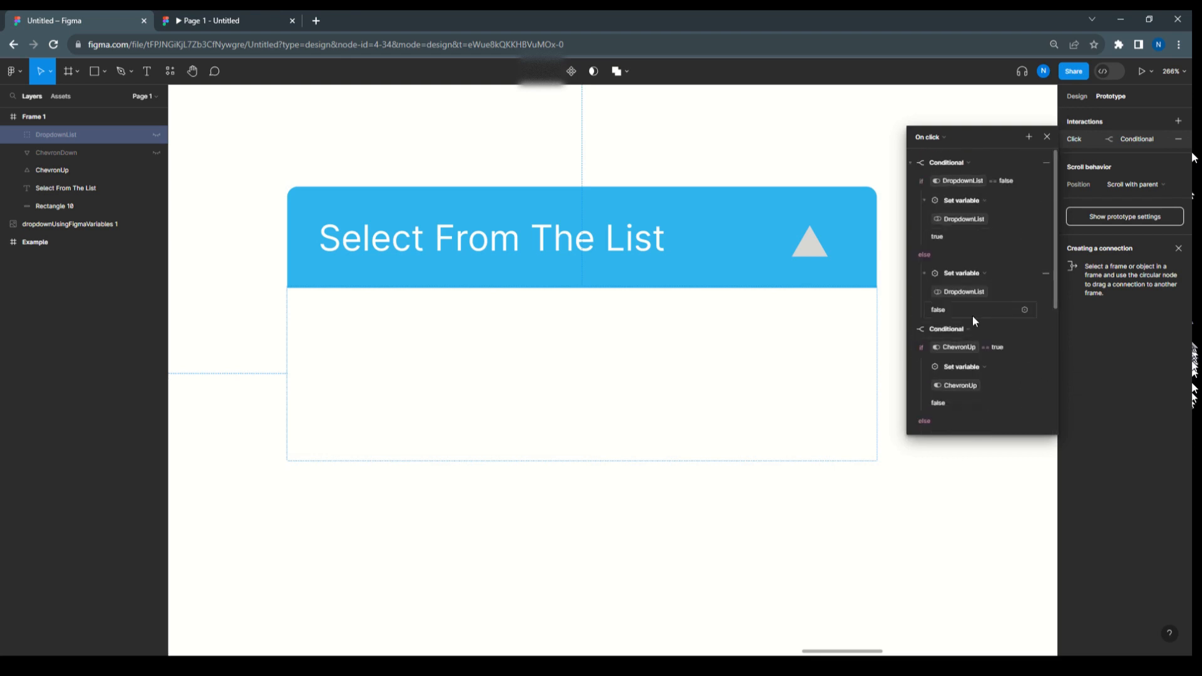
scroll(972, 317, "down", 4)
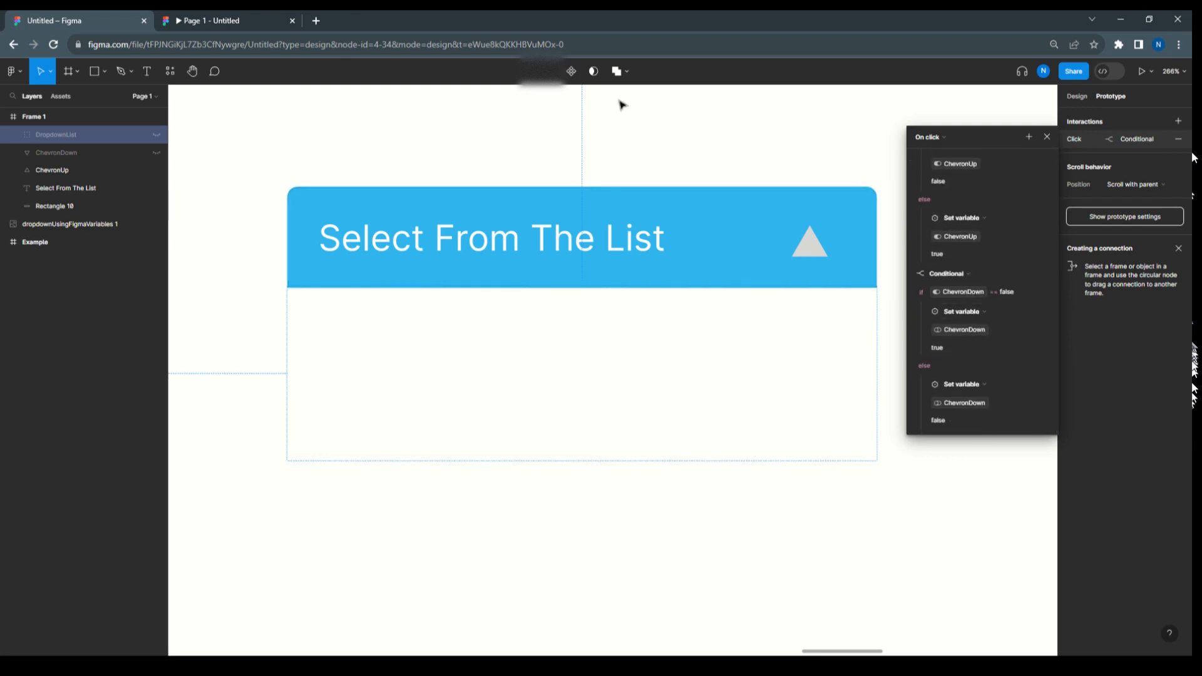
left_click(255, 20)
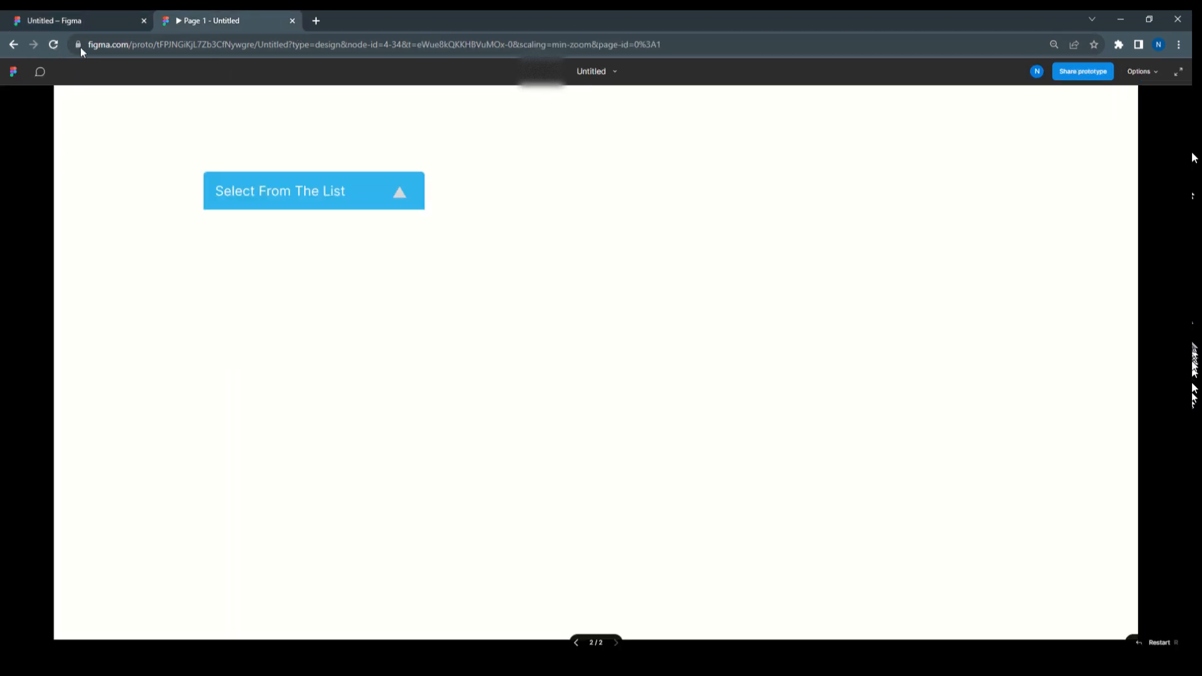
- Reload the prototype preview, then review the DropdownList layer's on-click conditionals in the editor
left_click(53, 44)
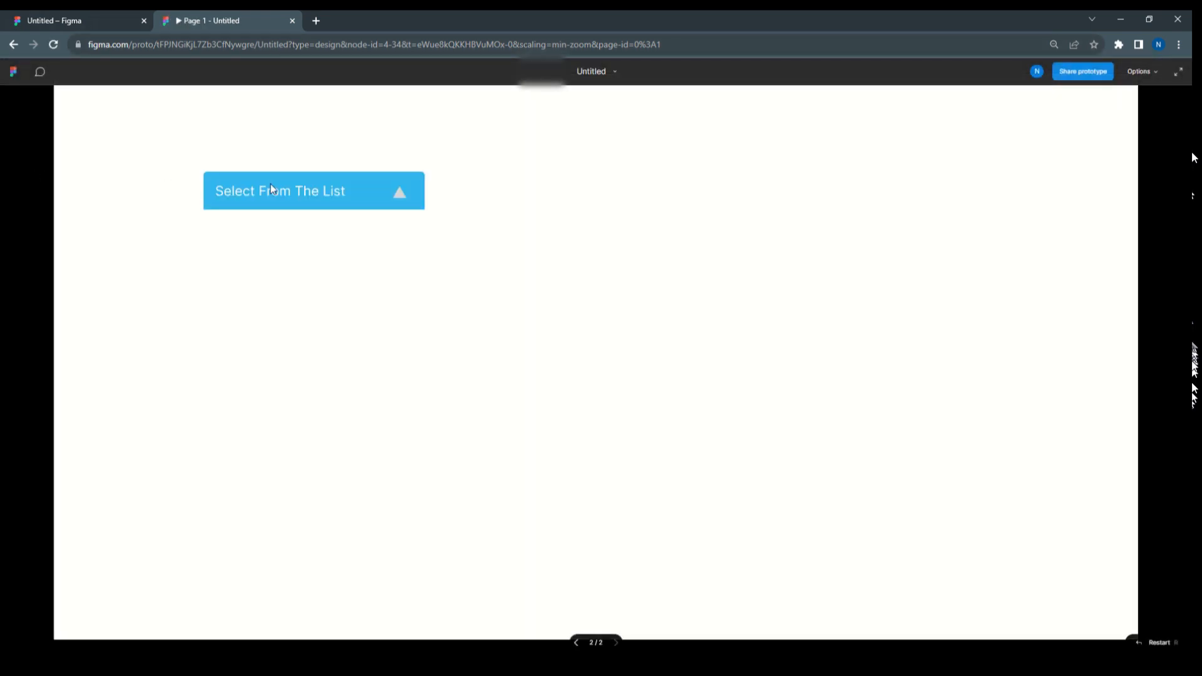
left_click(117, 26)
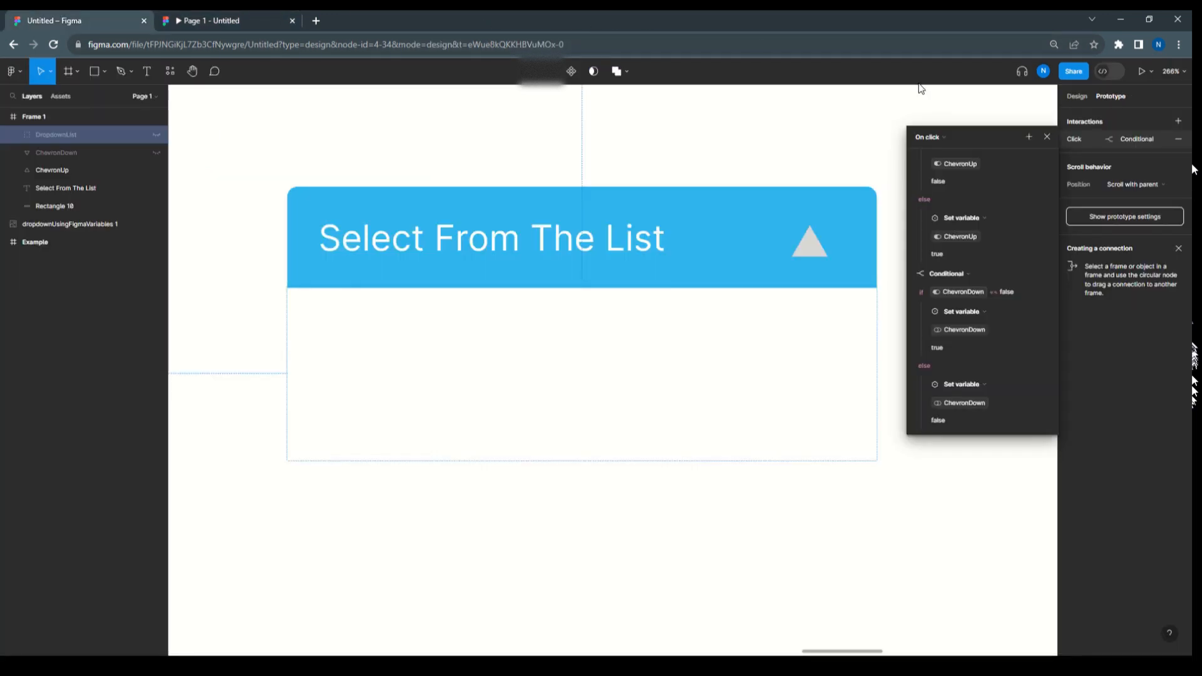
left_click(1047, 136)
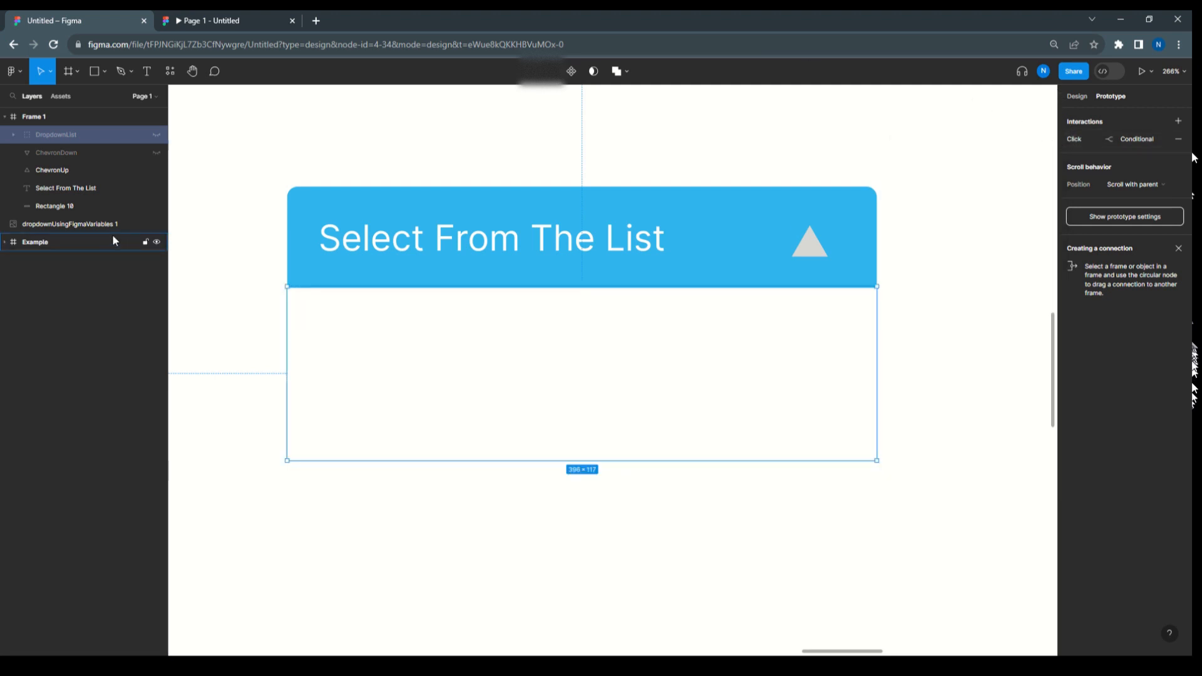
left_click(1064, 141)
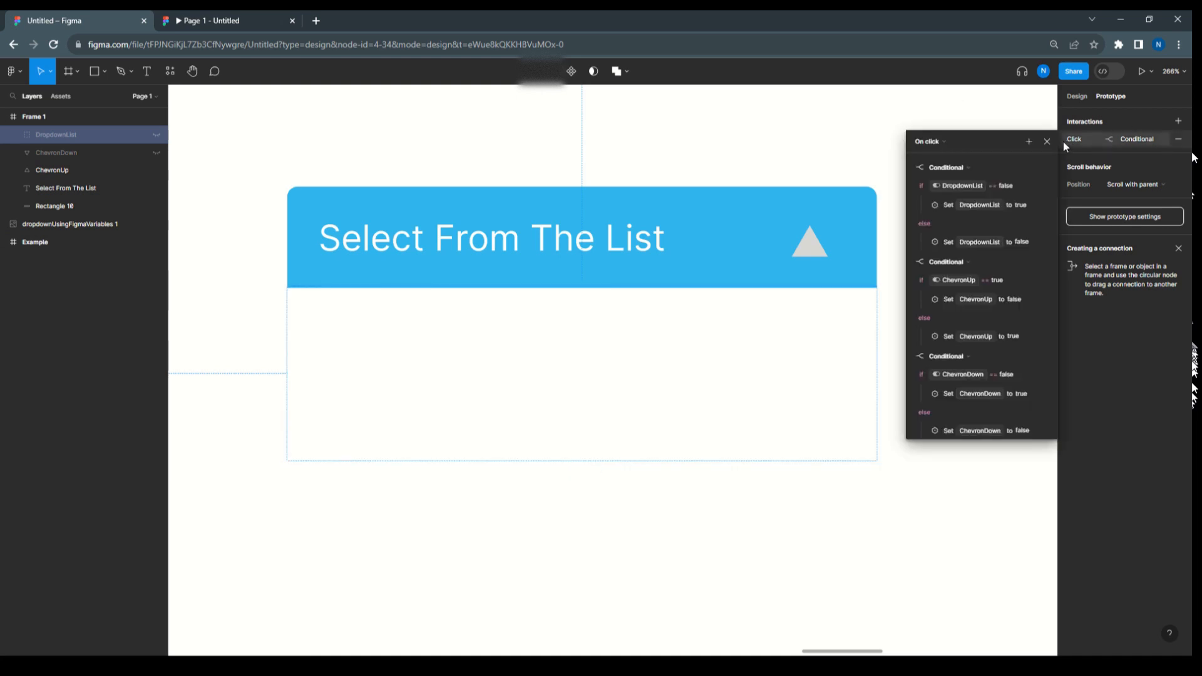
left_click(1047, 141)
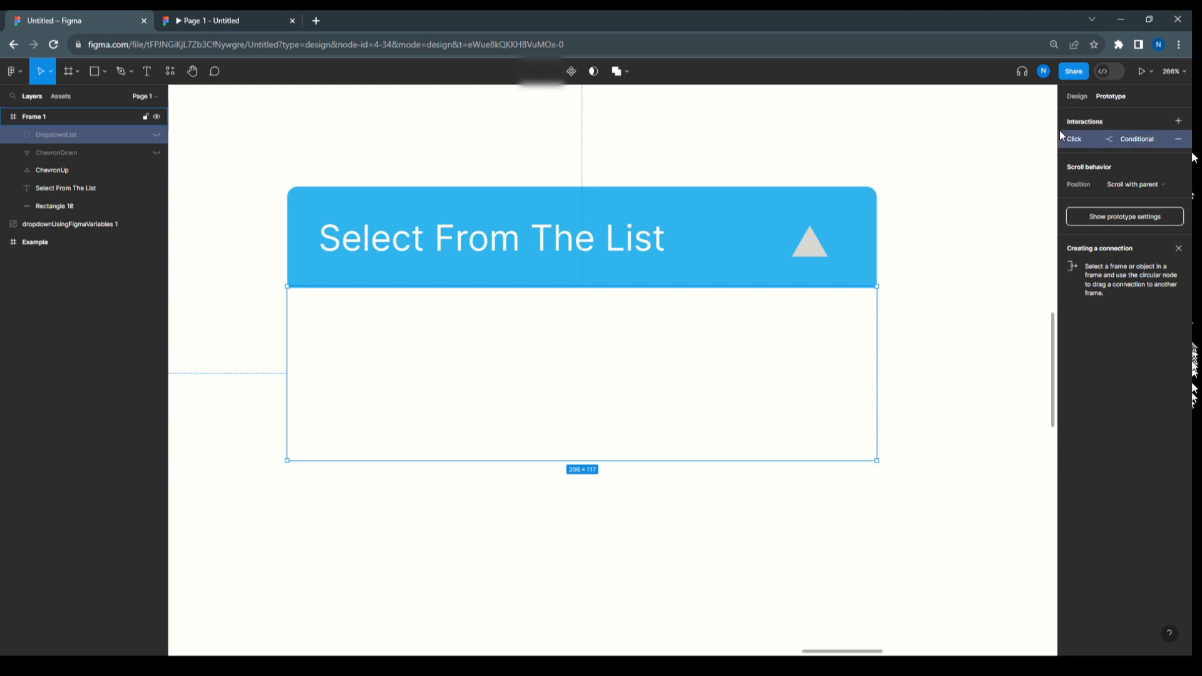
- Move the on-click interaction with the three conditionals from DropdownList to the header shape Rectangle 10
key("Delete")
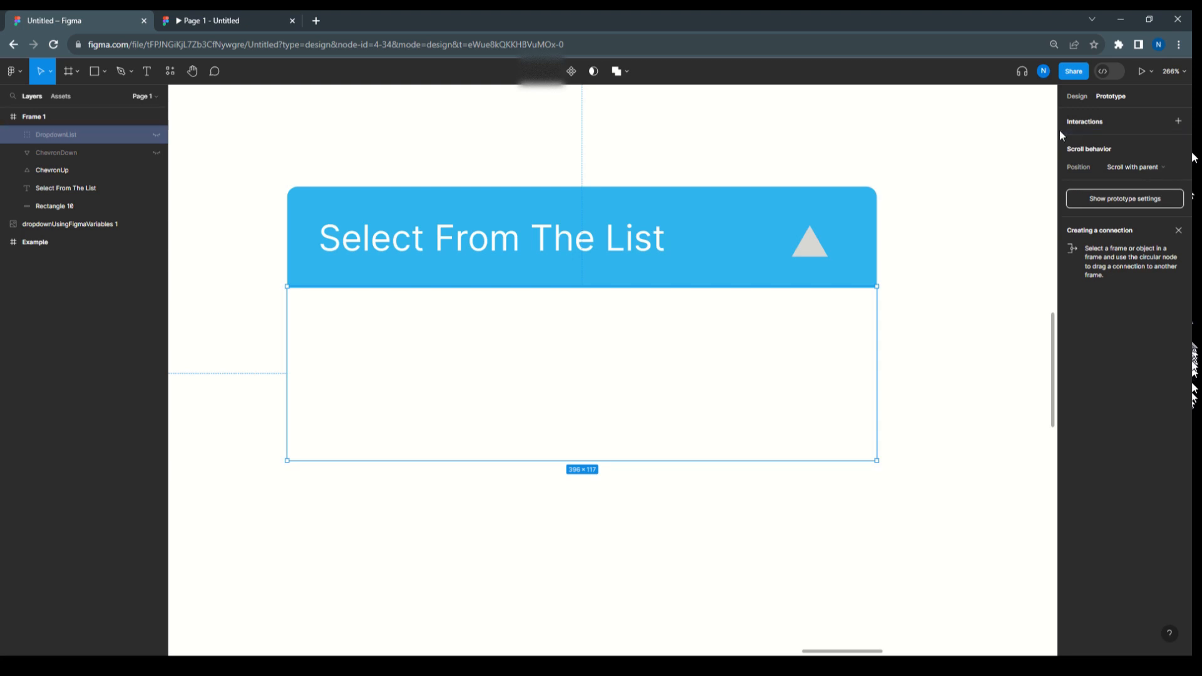
left_click(792, 204)
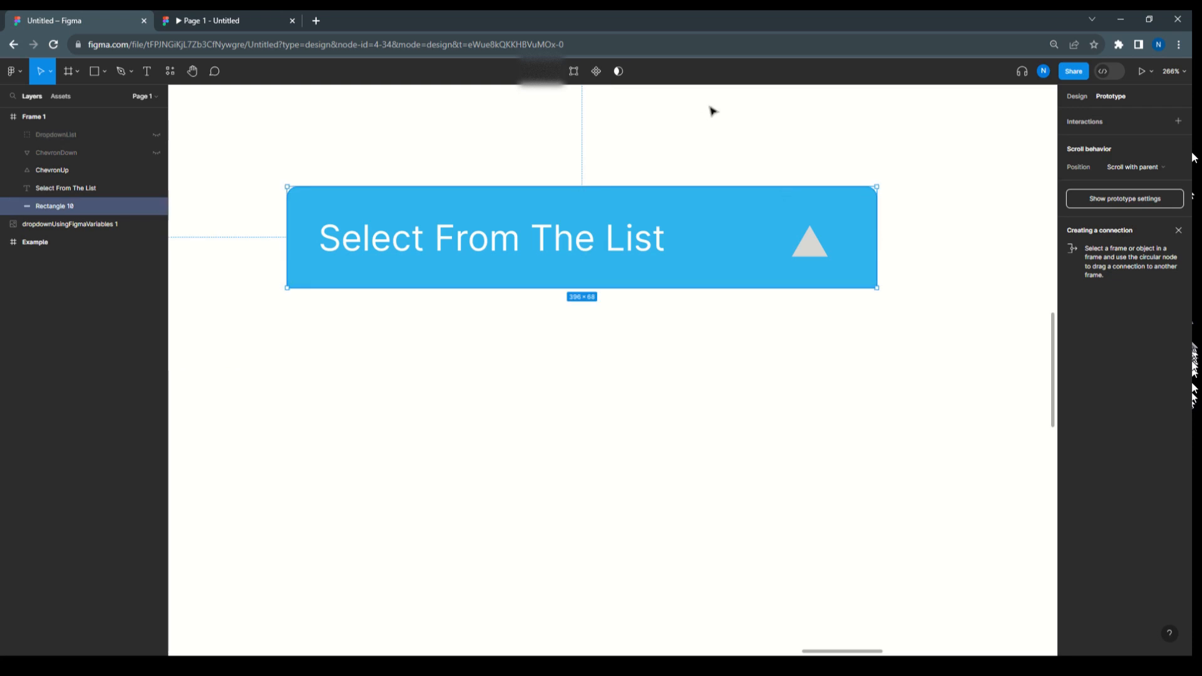
key("ctrl+v")
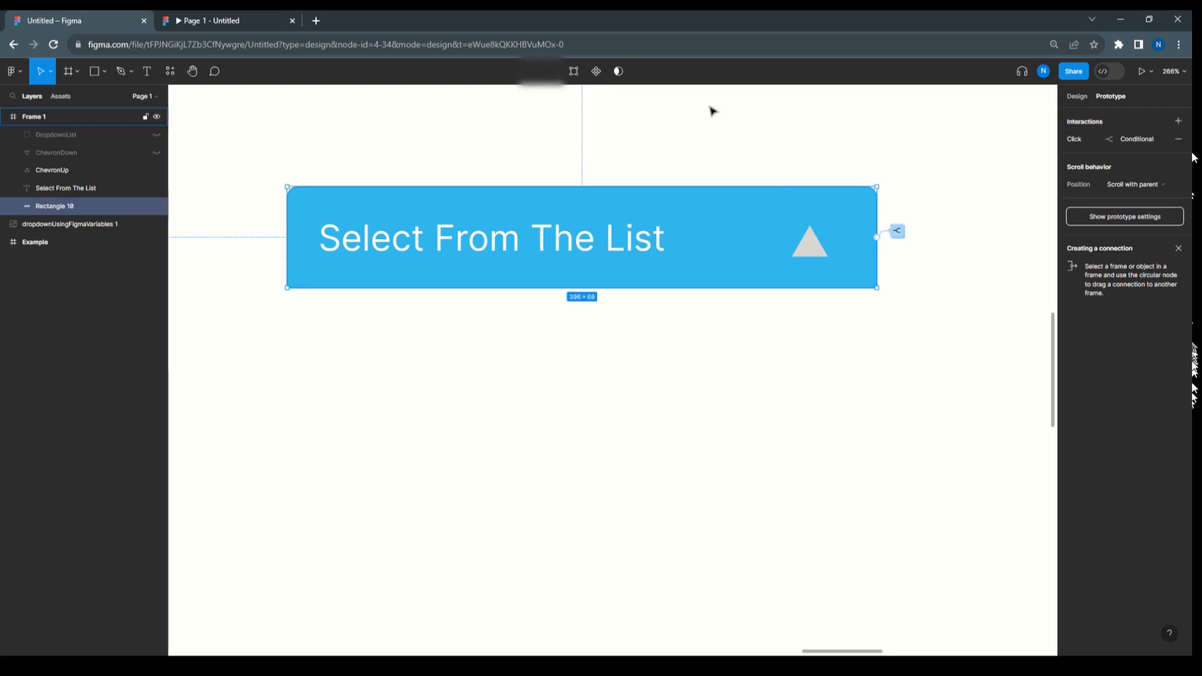
left_click(899, 233)
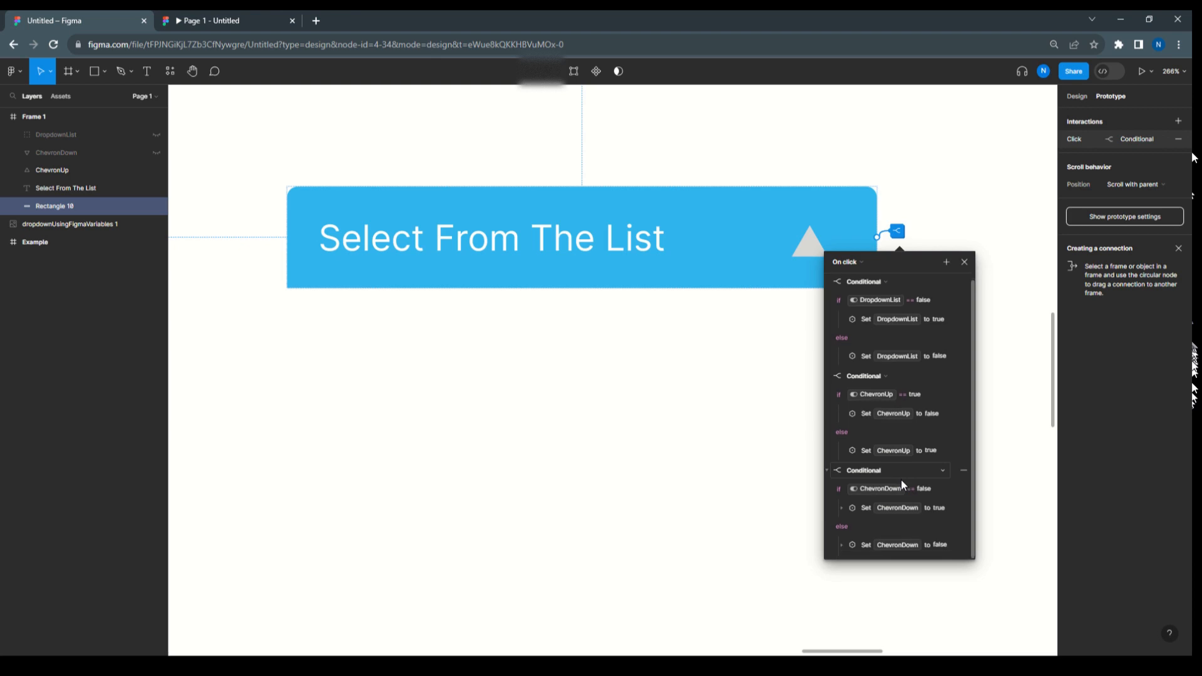
left_click(898, 150)
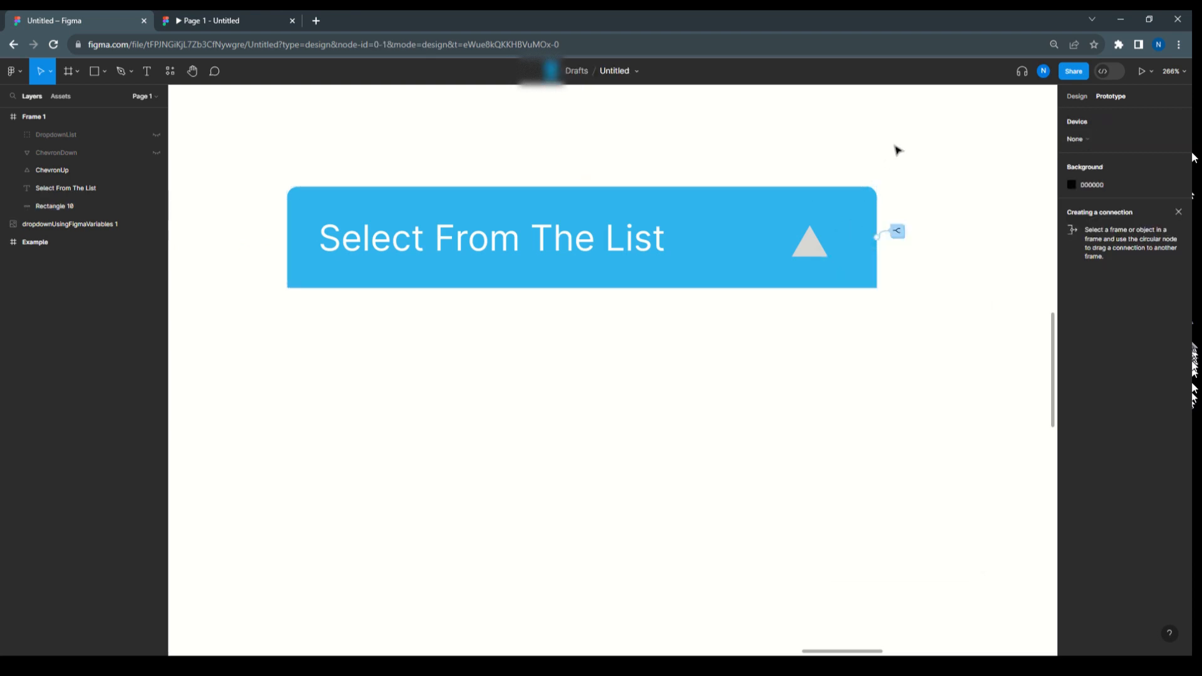
- Reload the prototype preview and test opening and closing the dropdown repeatedly from its header
left_click(269, 20)
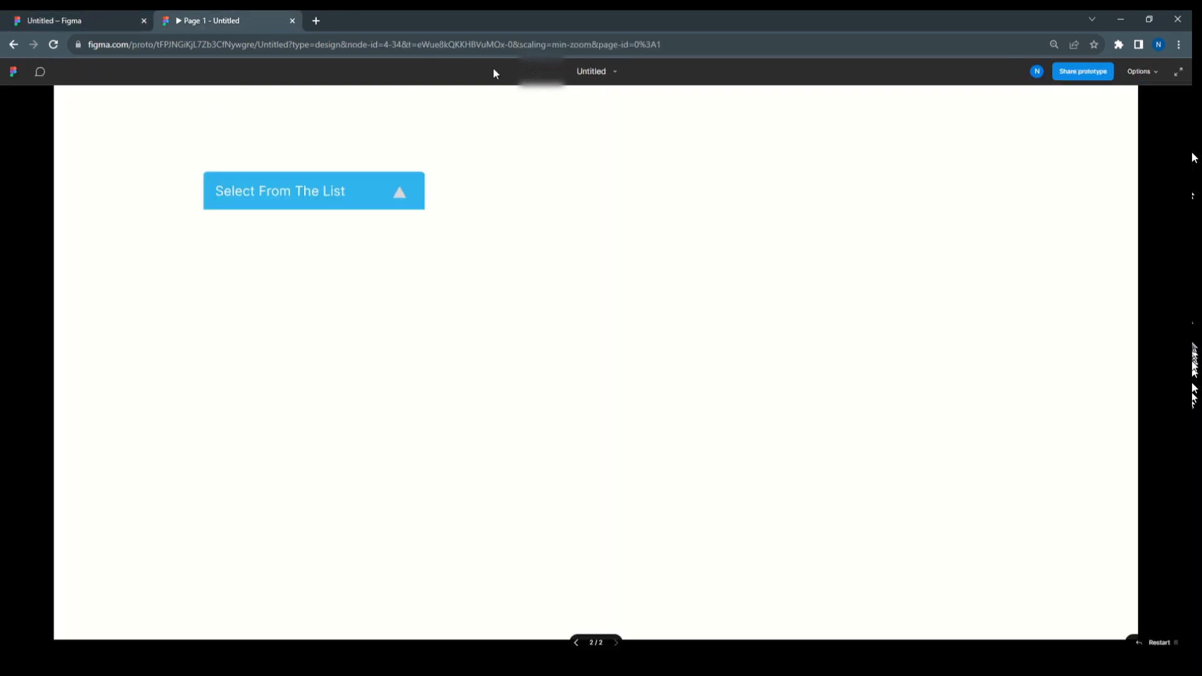
left_click(53, 43)
left_click(304, 194)
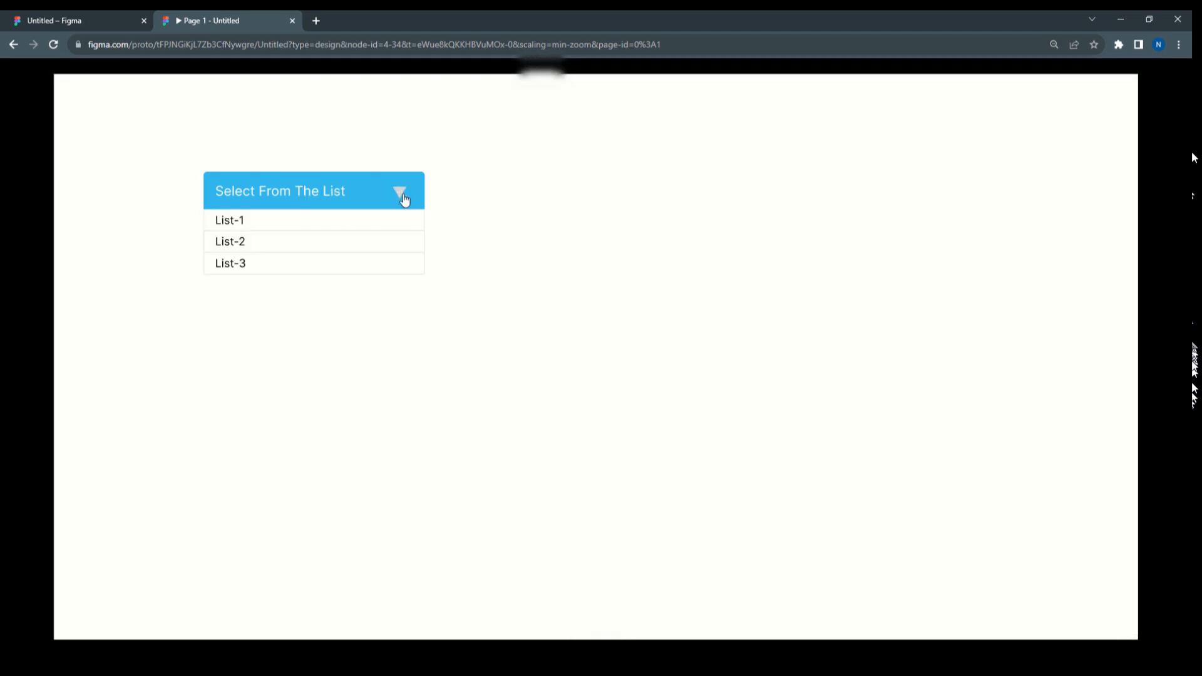
left_click(315, 192)
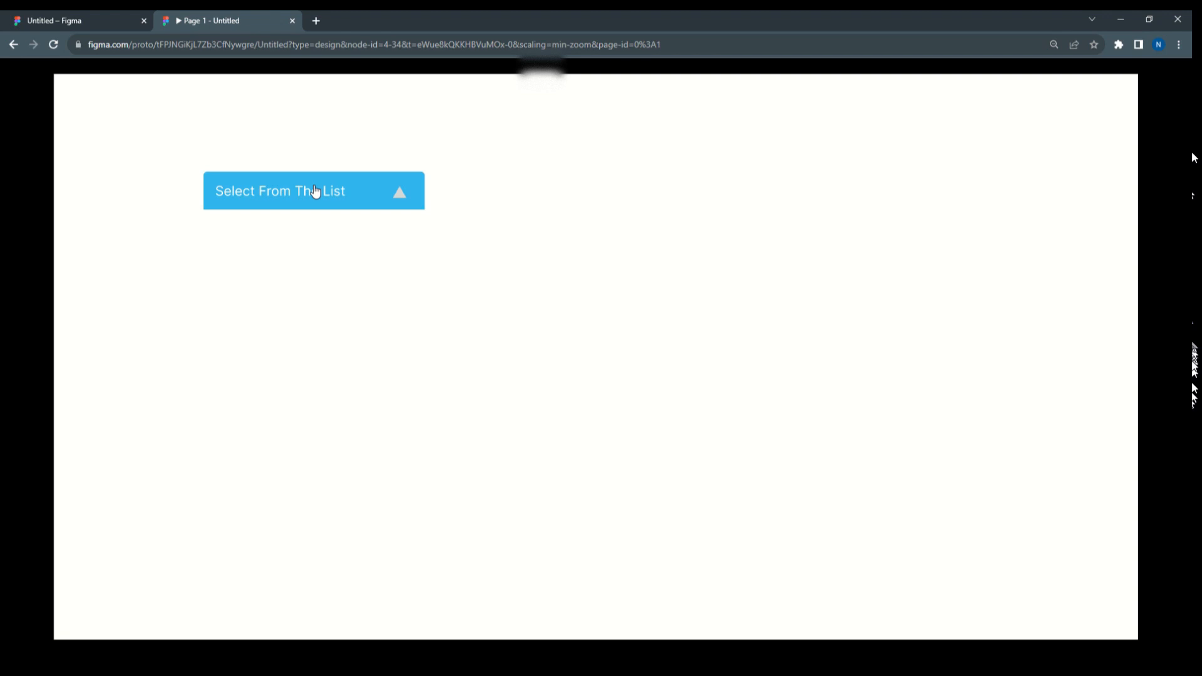
left_click(315, 191)
left_click(315, 192)
left_click(315, 192)
left_click(315, 191)
left_click(315, 192)
left_click(315, 192)
left_click(315, 191)
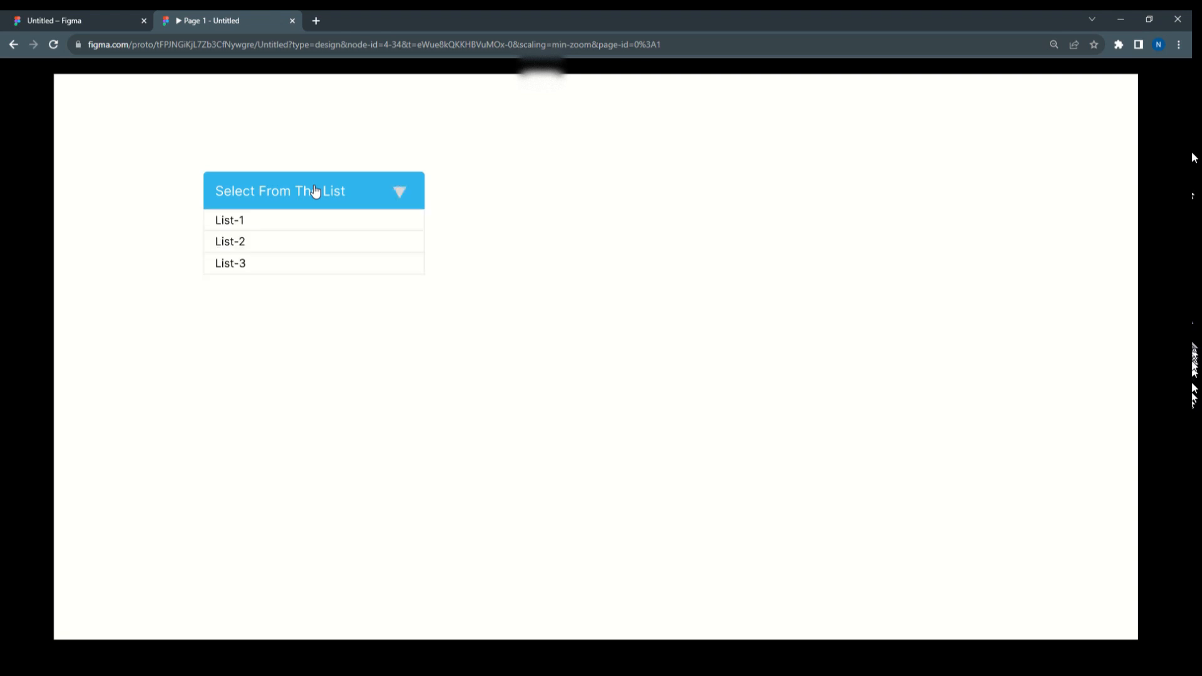
- Test picking List-1, List-2 and List-3 in the preview, reopening the dropdown between selections
left_click(240, 222)
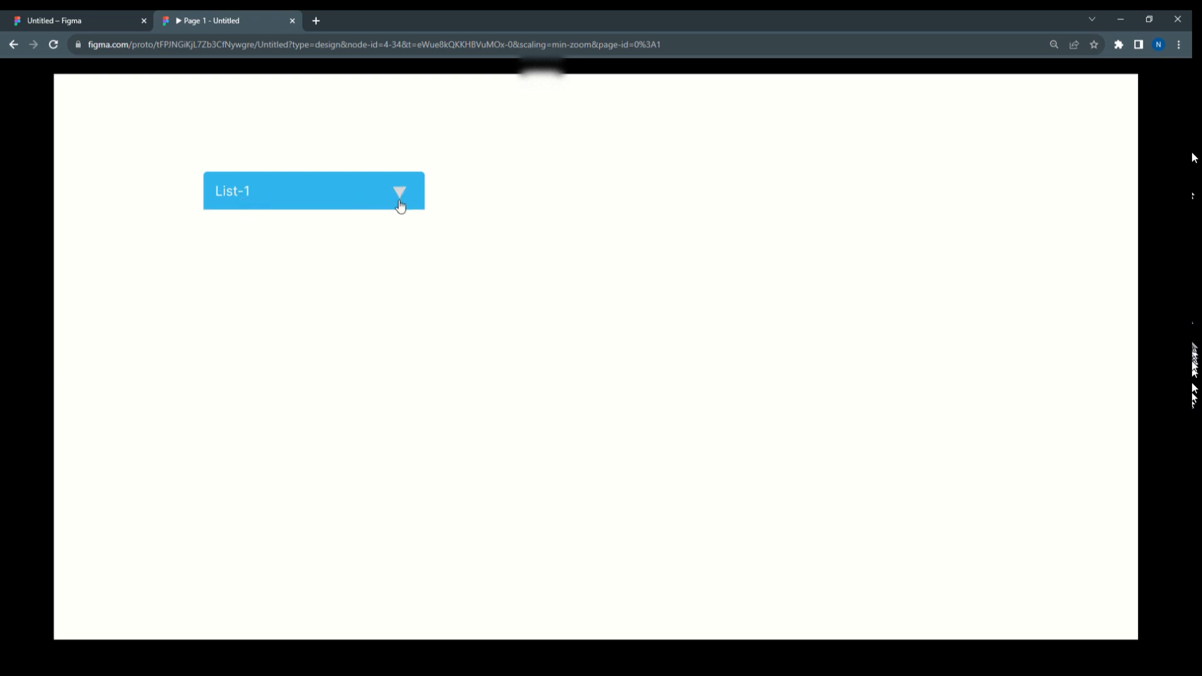
left_click(235, 201)
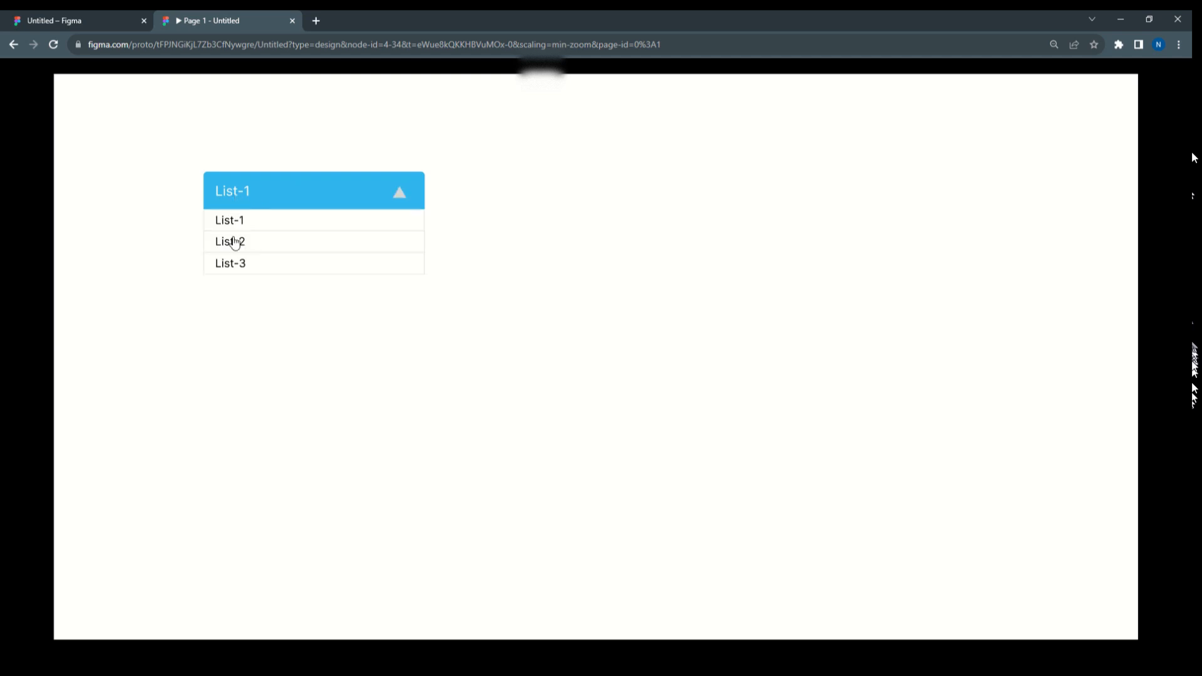
left_click(234, 241)
left_click(242, 200)
left_click(238, 260)
left_click(235, 194)
left_click(236, 263)
left_click(234, 192)
left_click(239, 245)
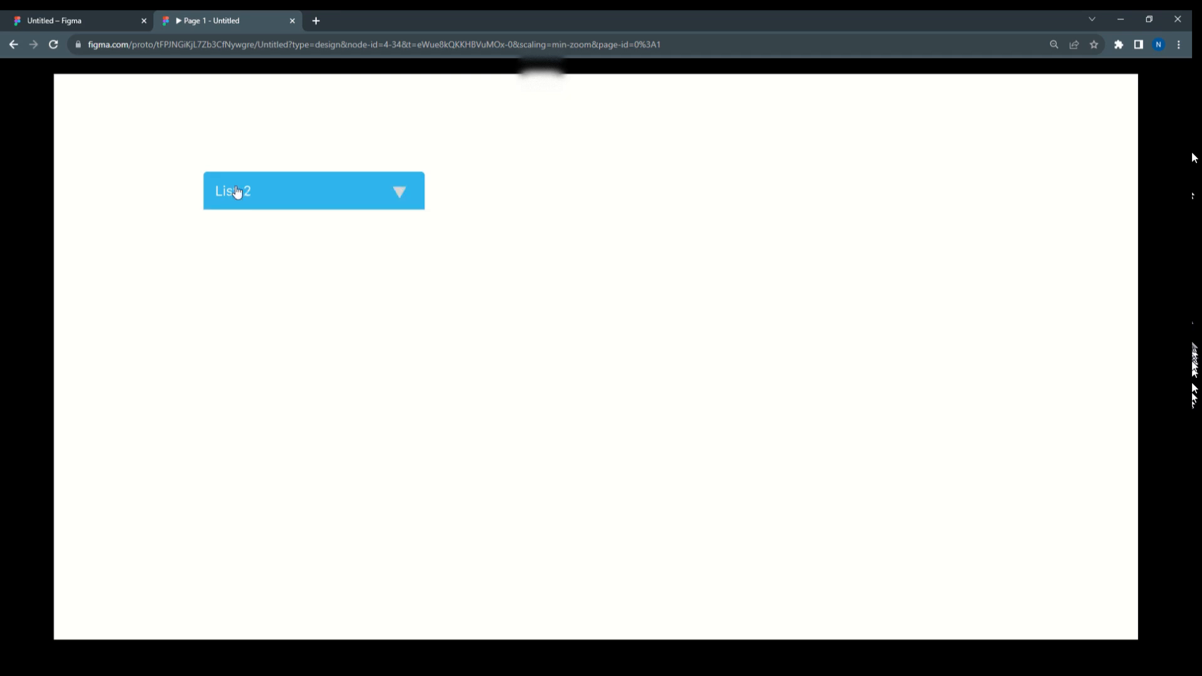
left_click(237, 192)
left_click(239, 224)
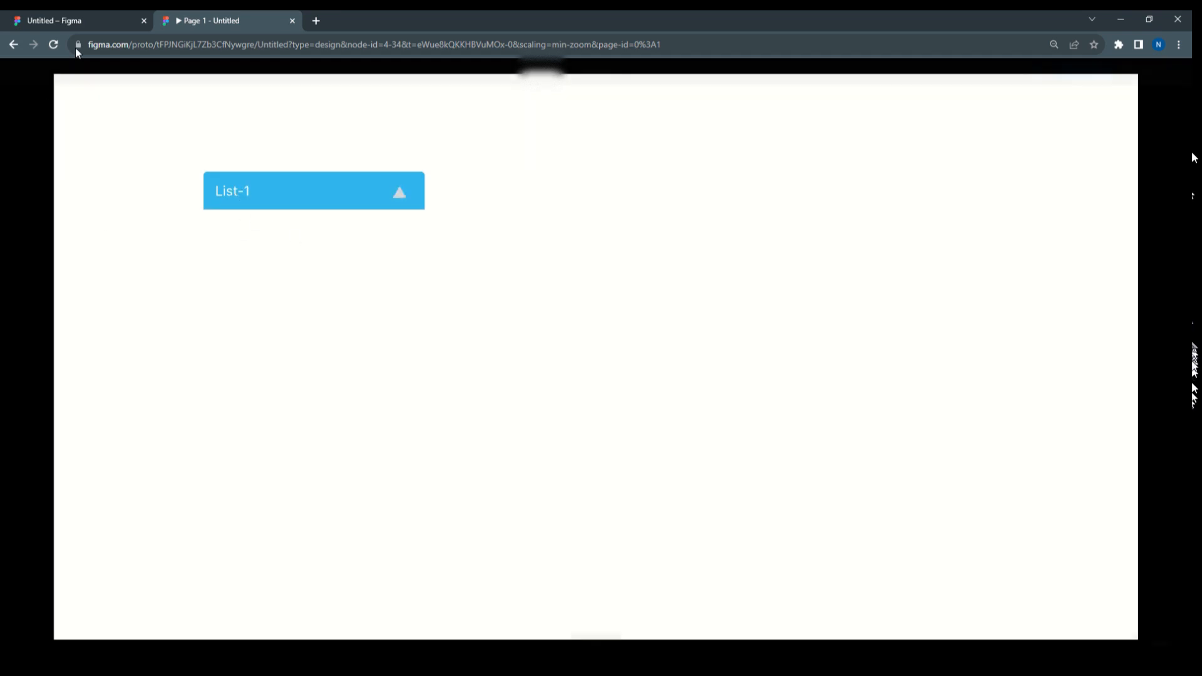
- Add a Set variable action to the List1 row's on-click interaction that sets ChevronUp to true
left_click(70, 20)
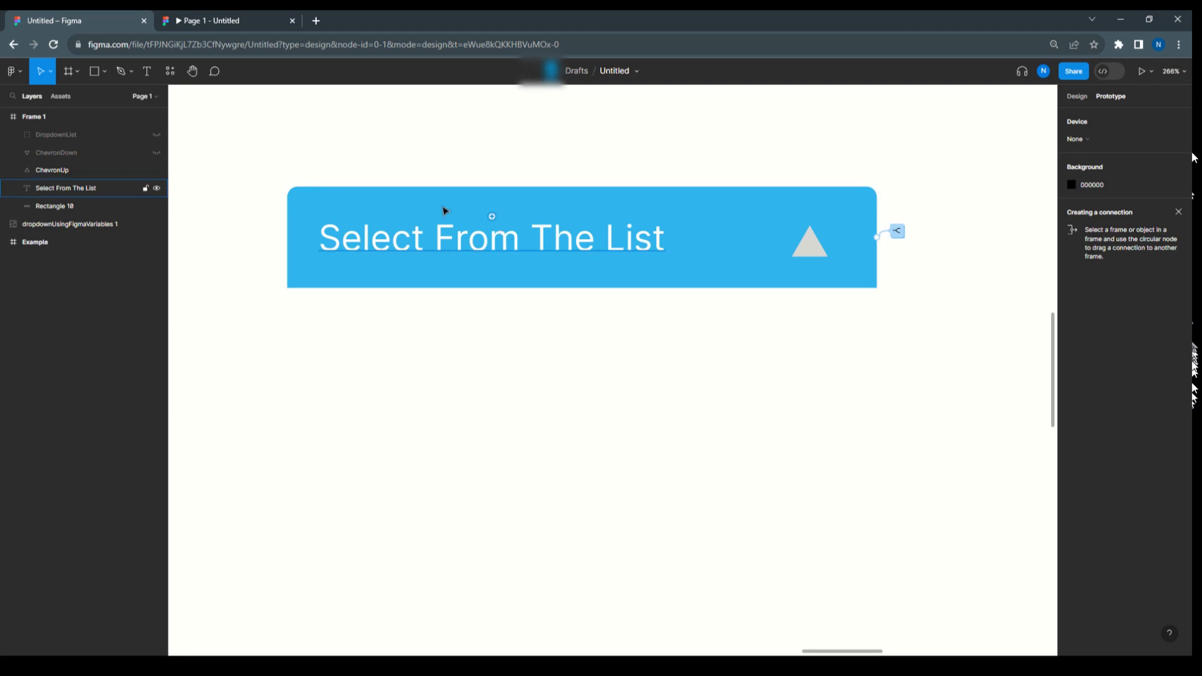
left_click(13, 135)
left_click(68, 187)
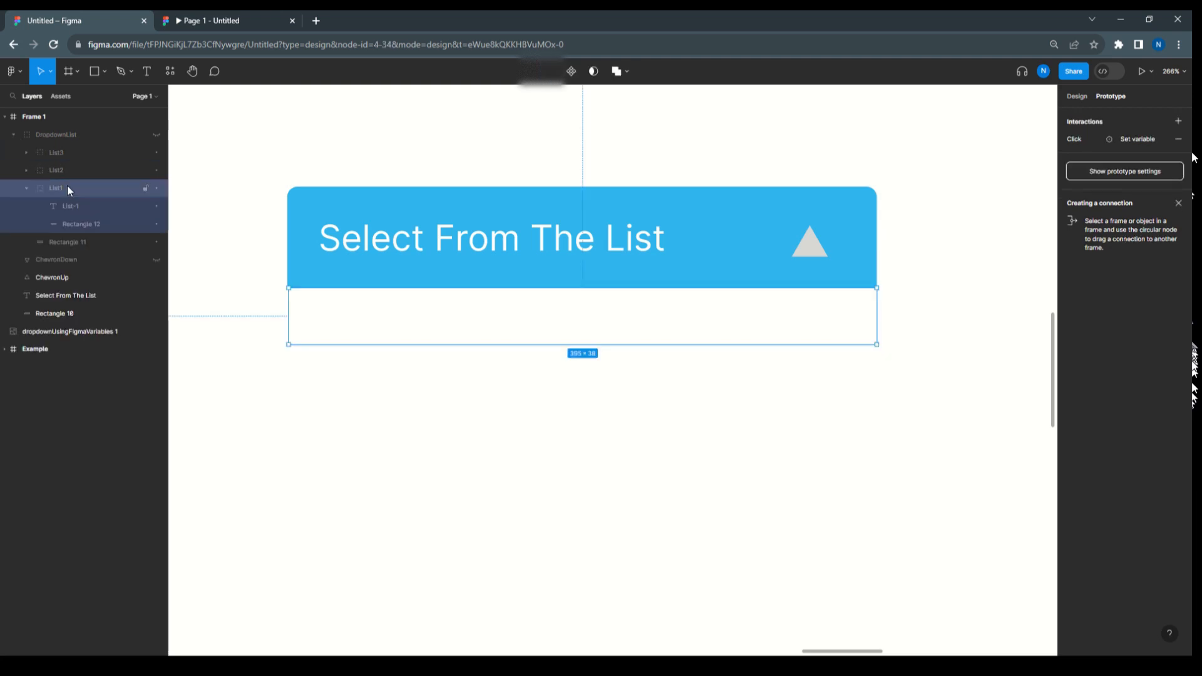
left_click(1065, 138)
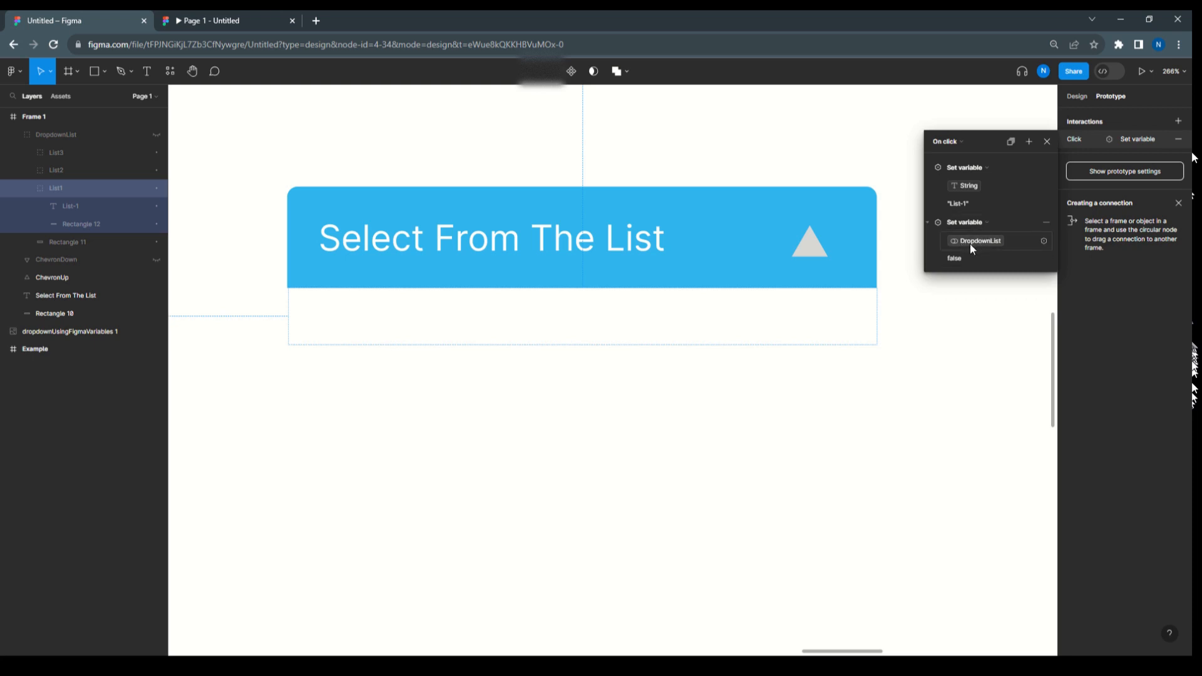
scroll(968, 255, "down", 2)
scroll(968, 256, "up", 2)
left_click(1030, 141)
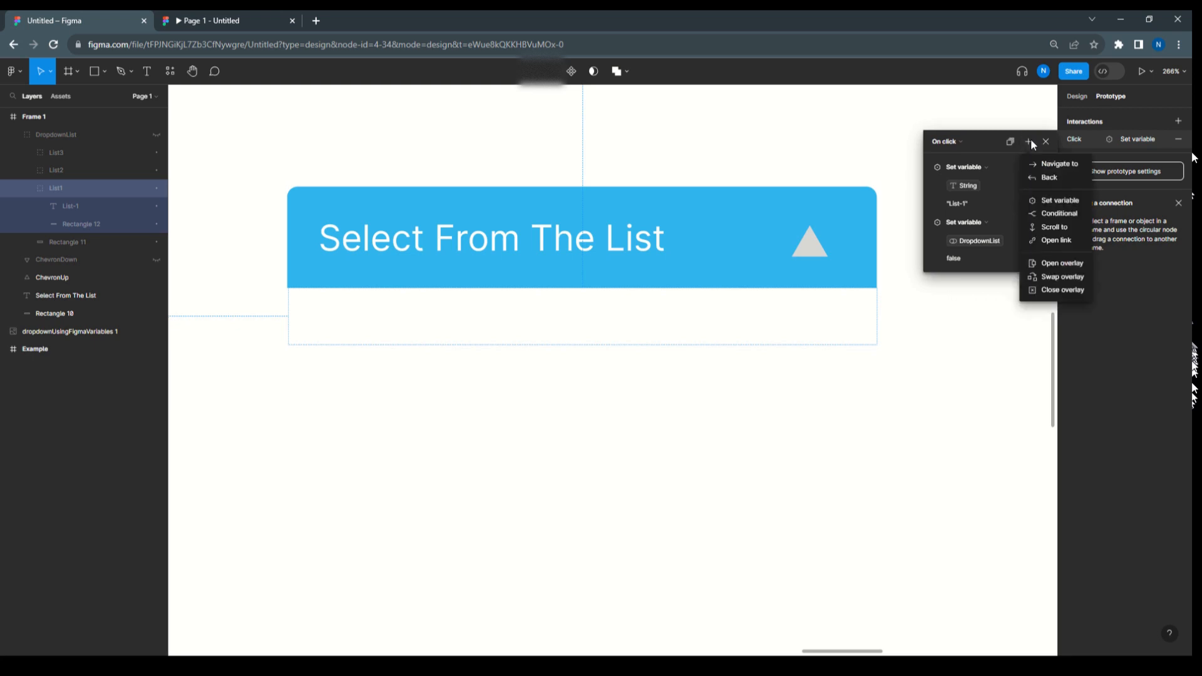
left_click(1054, 200)
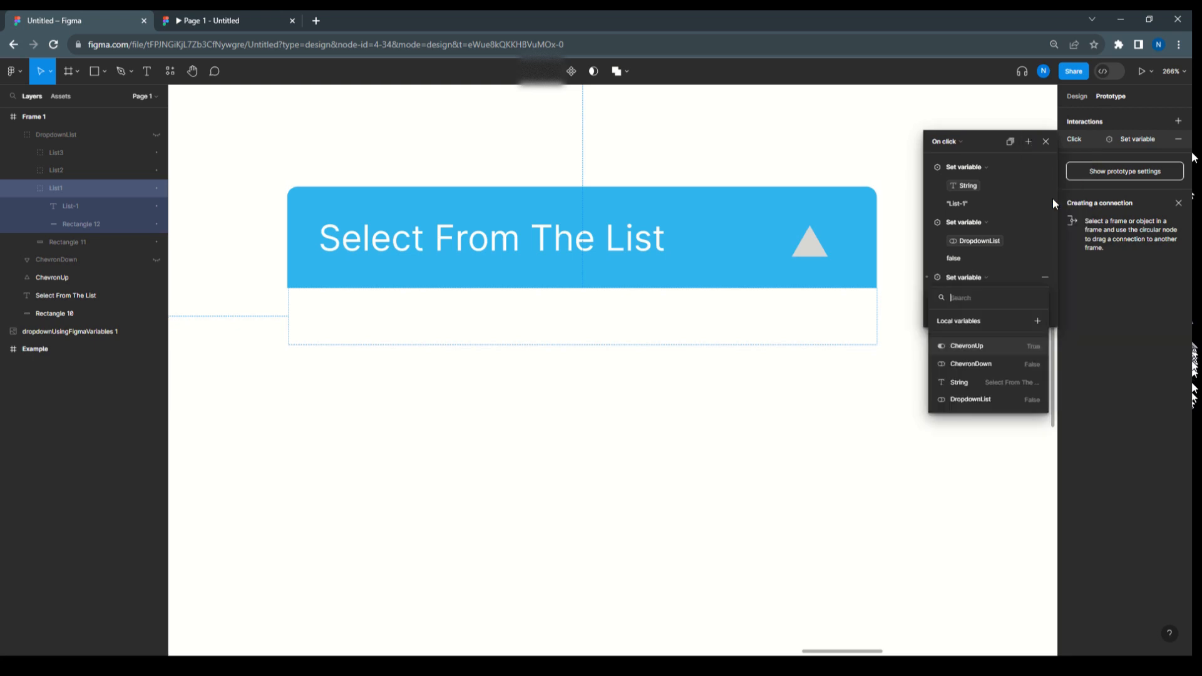
left_click(967, 348)
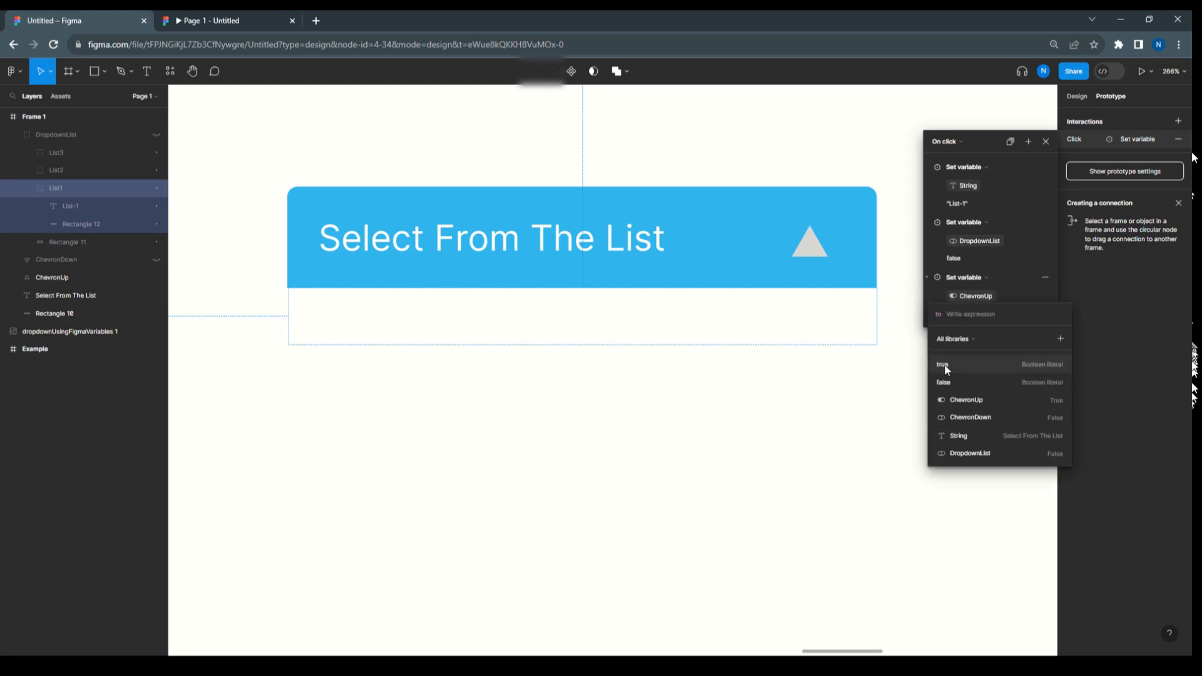
left_click(944, 365)
left_click(972, 275)
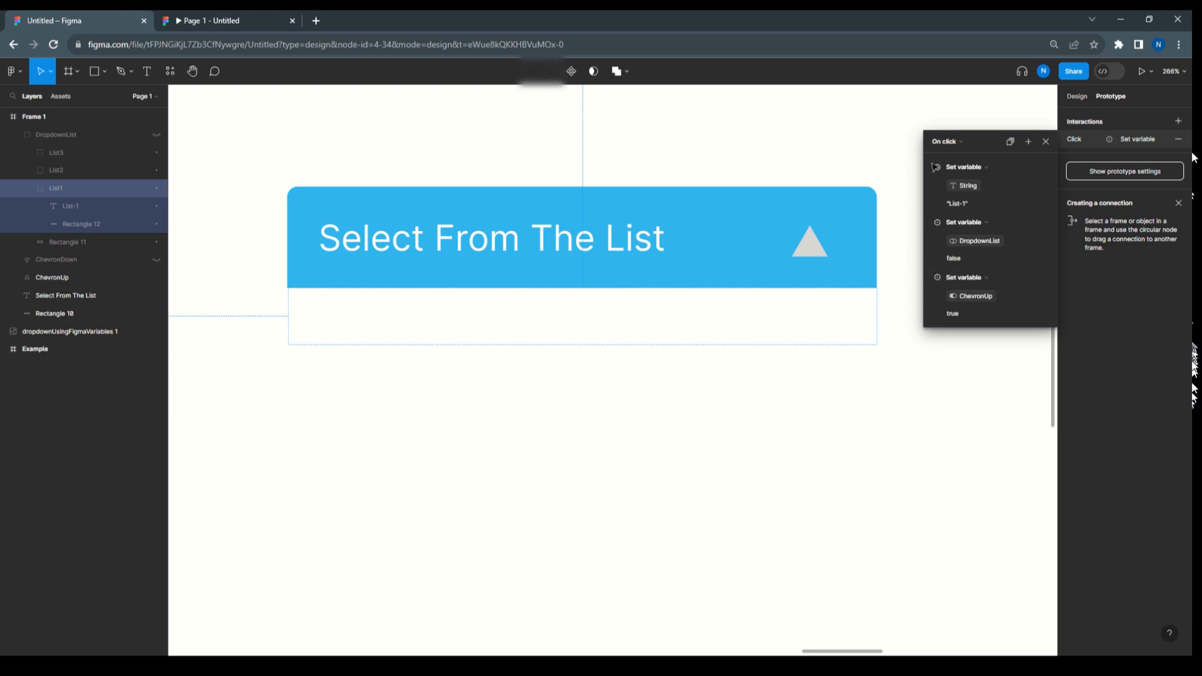
- Add another Set variable action to List1's on-click interaction that sets ChevronDown to false
left_click(1028, 143)
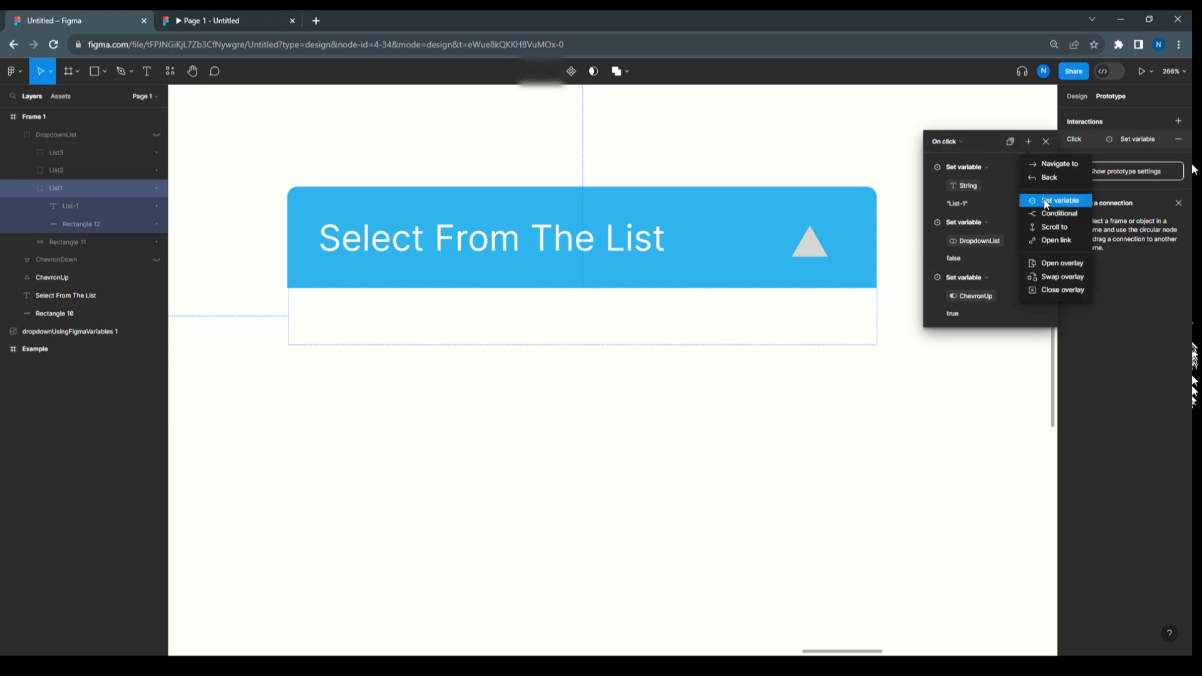
left_click(1043, 199)
left_click(984, 419)
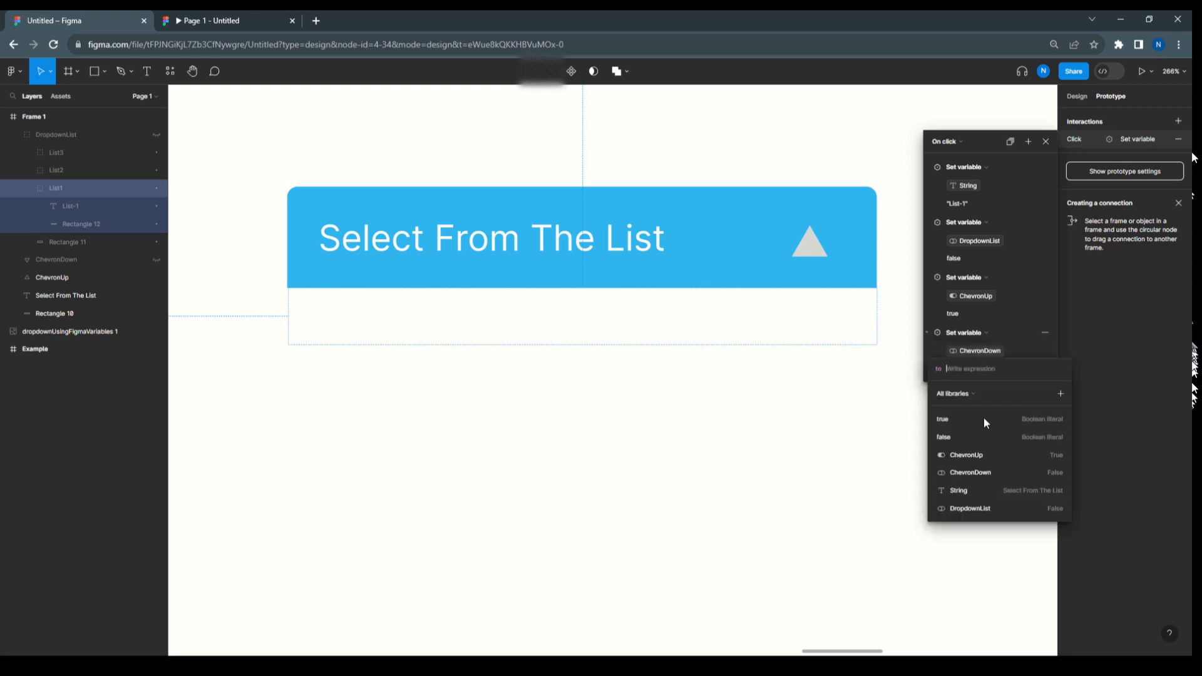
left_click(952, 435)
left_click(1026, 217)
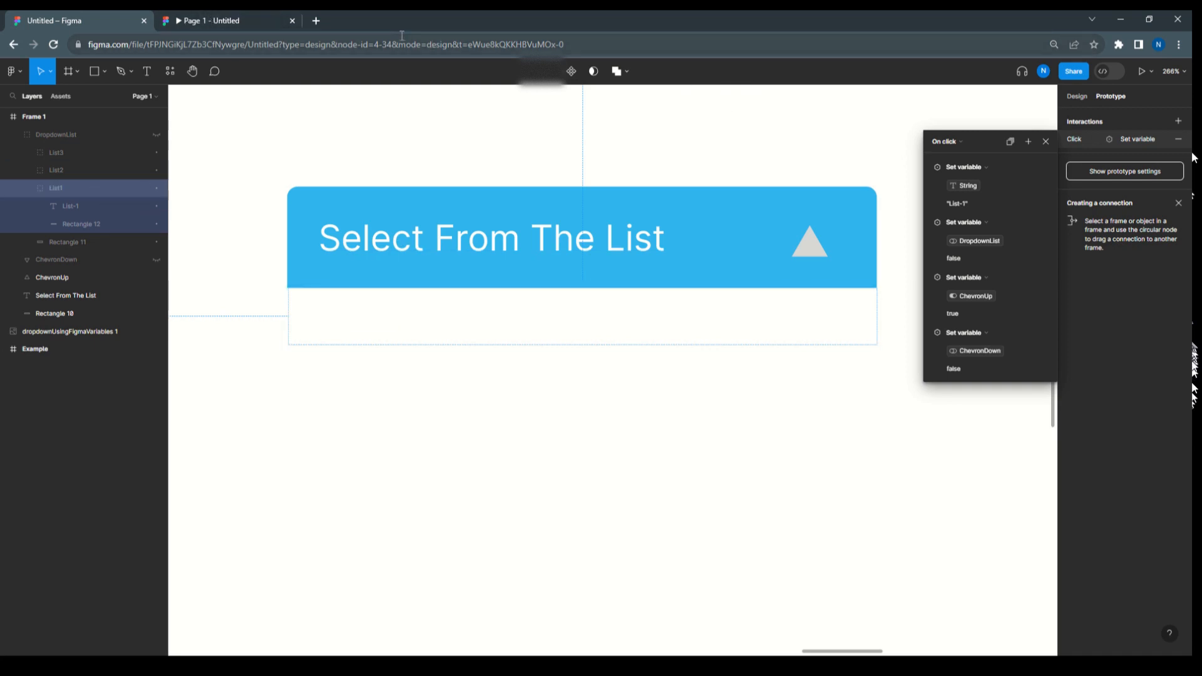
- Reload the prototype preview and test choosing List-1, then reopen the dropdown to check its chevron
left_click(255, 23)
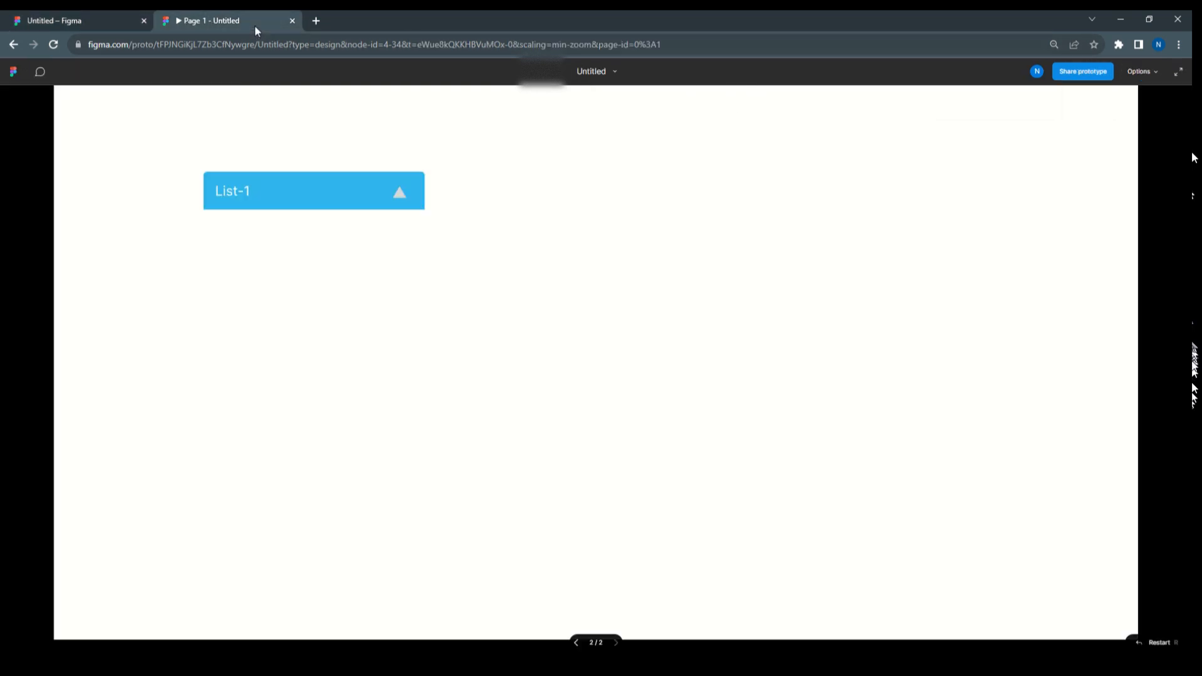
left_click(53, 45)
left_click(299, 199)
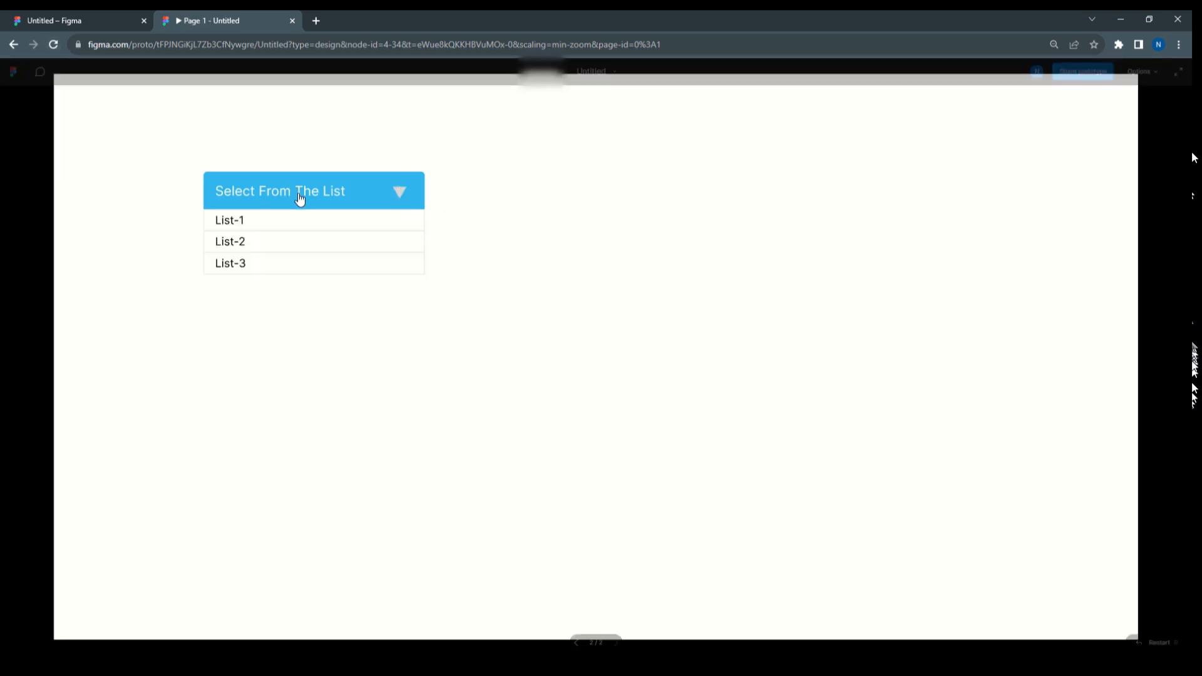
left_click(245, 219)
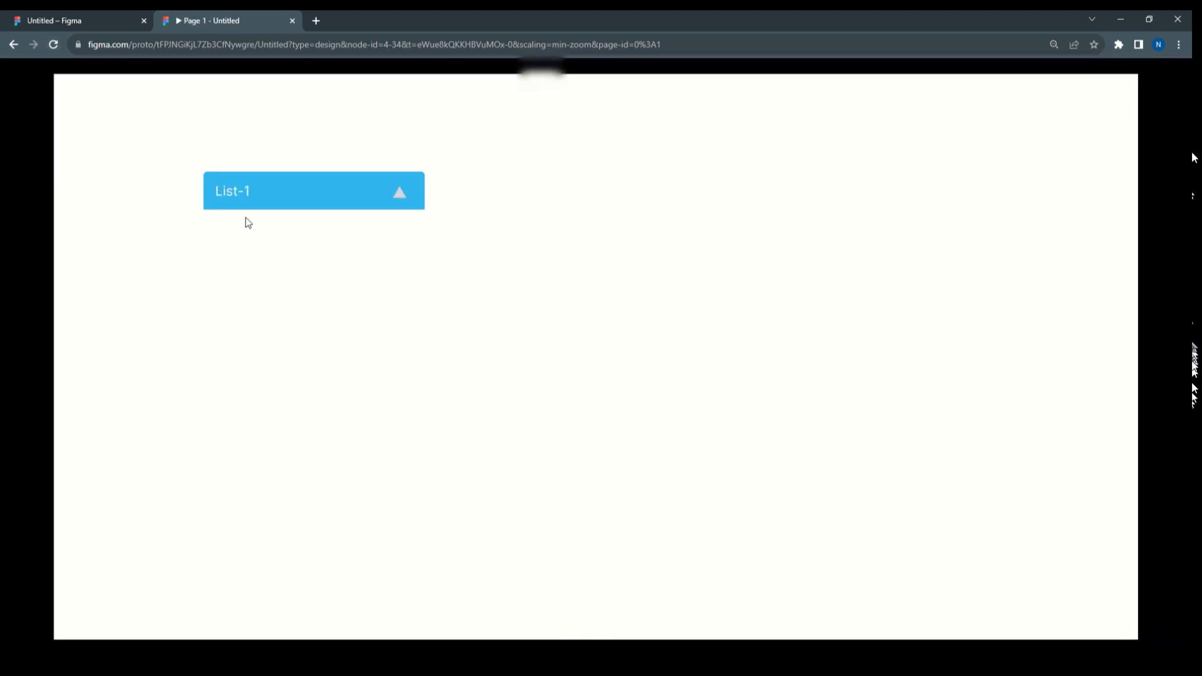
left_click(245, 198)
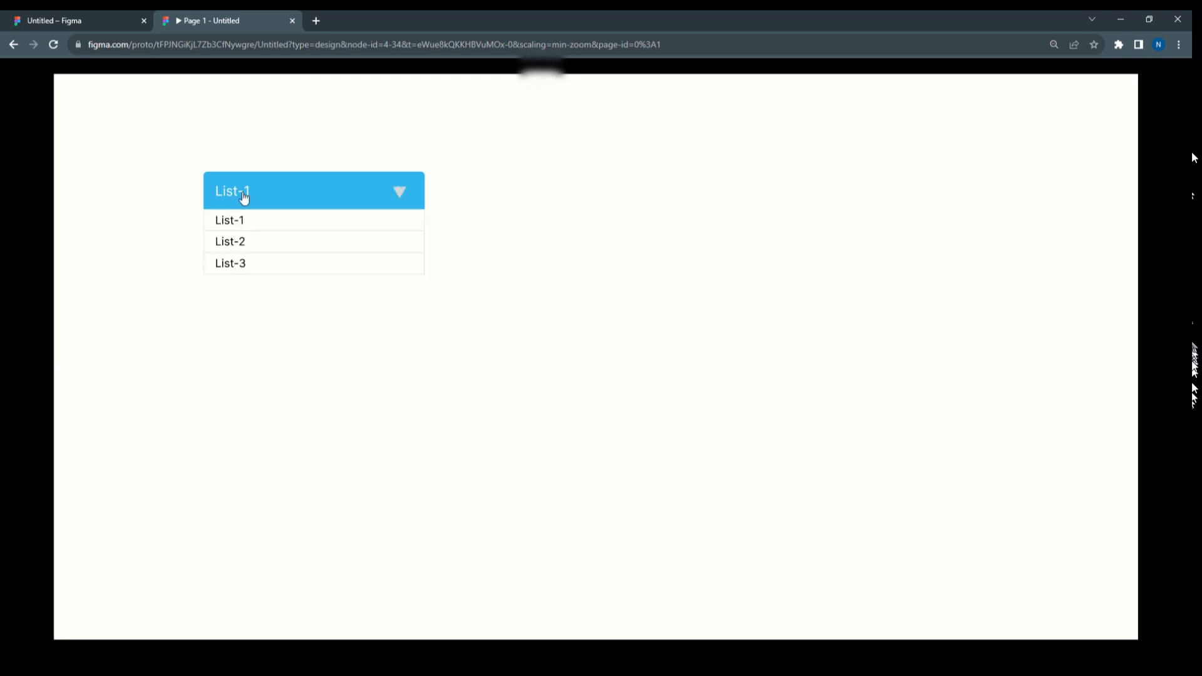
- Return to the design file and replace List2's on-click interaction with a copy of List1's interaction
left_click(100, 18)
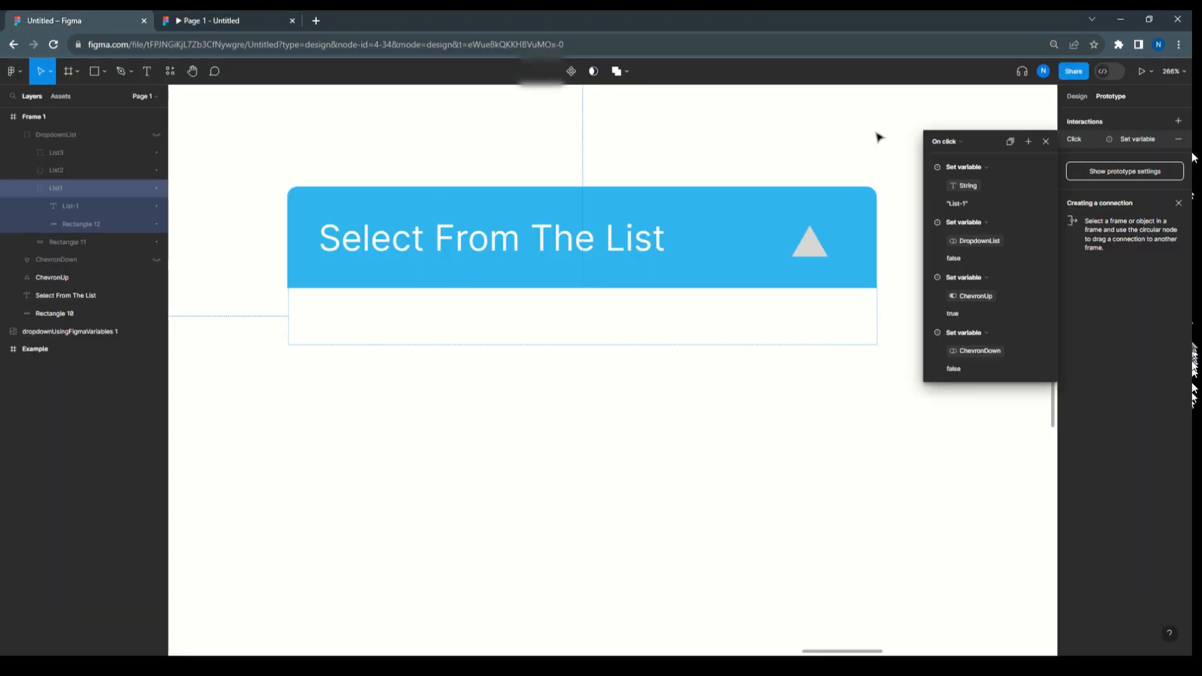
left_click(1051, 142)
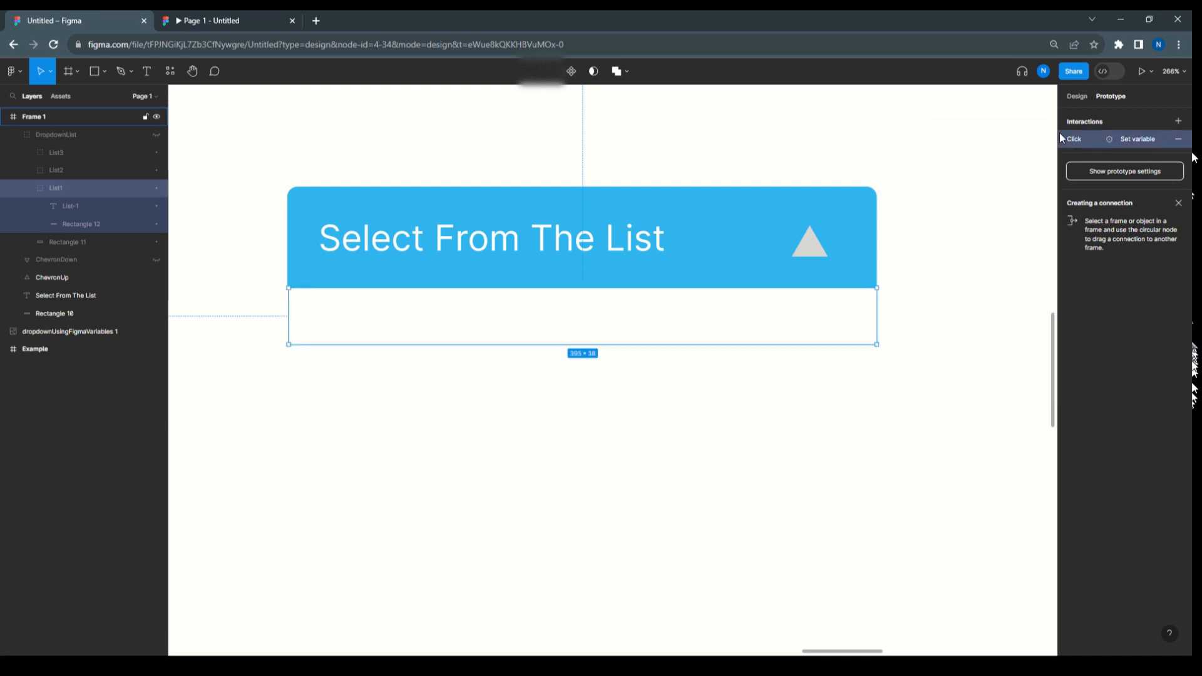
left_click(63, 170)
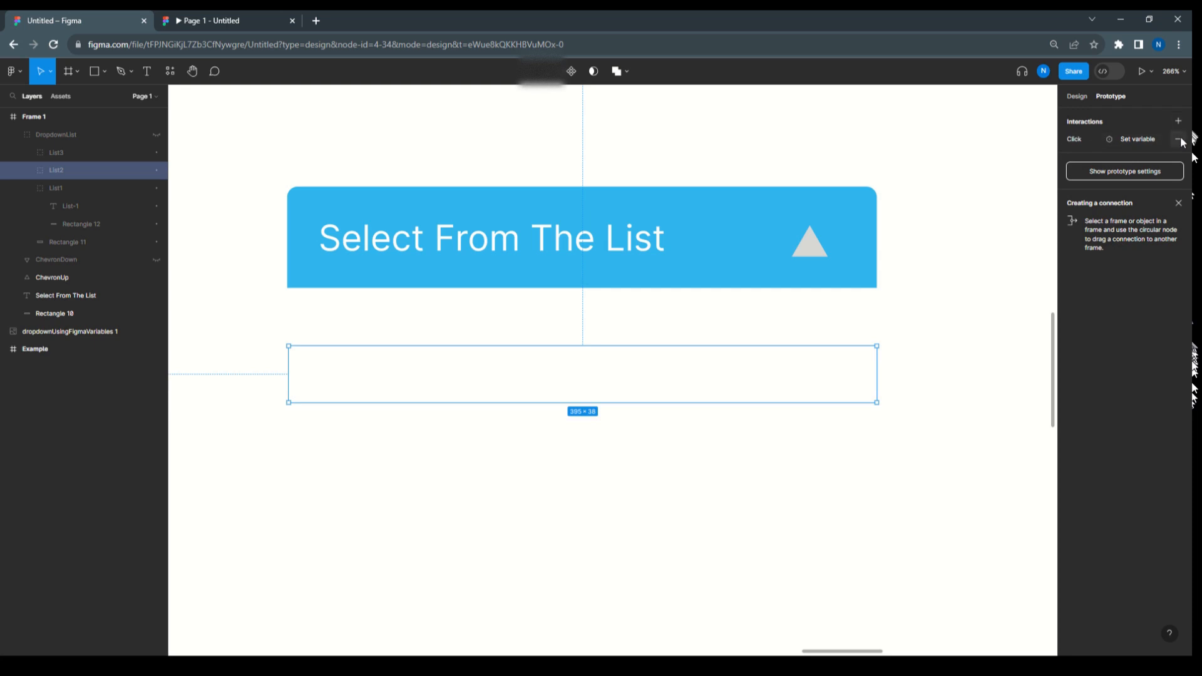
left_click(1179, 139)
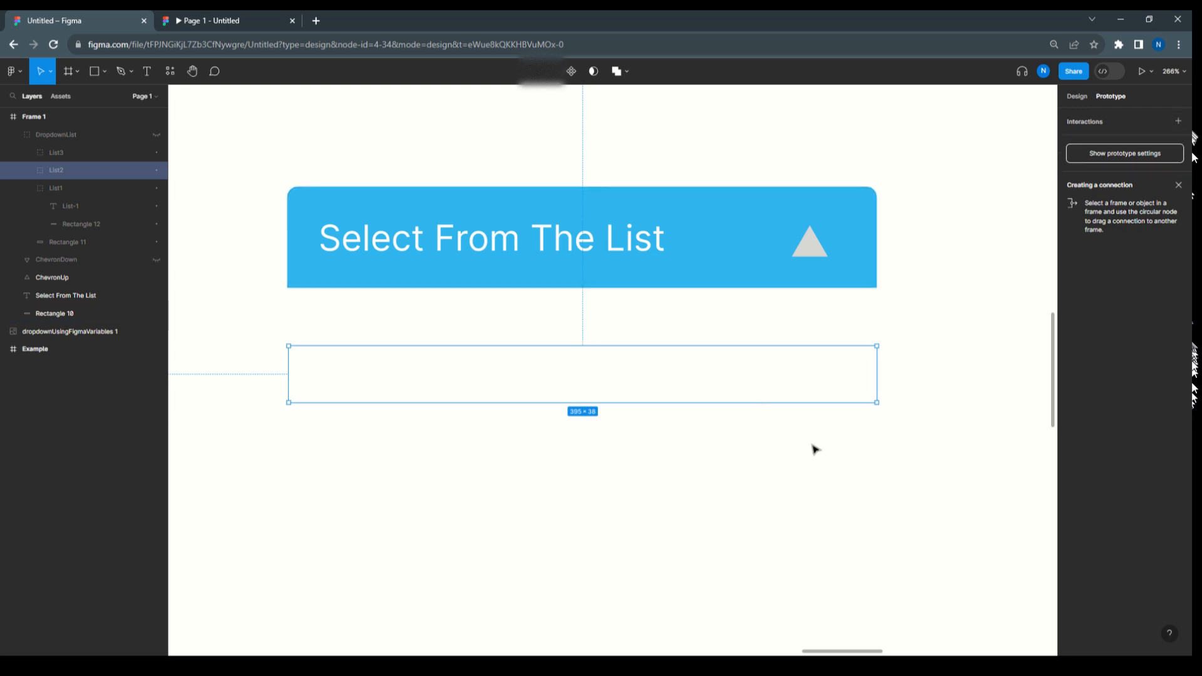
key("ctrl+z")
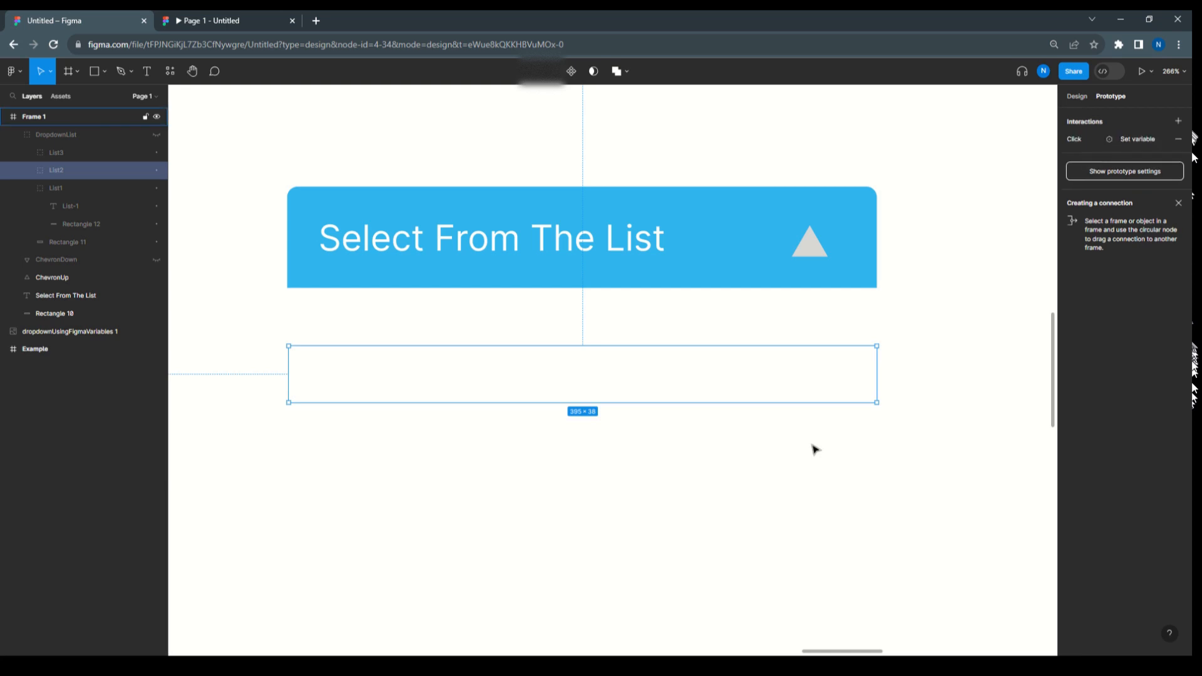
- In List2's on-click interaction, set the String variable's value to "List-2" and expand the remaining Set variable actions
left_click(1071, 140)
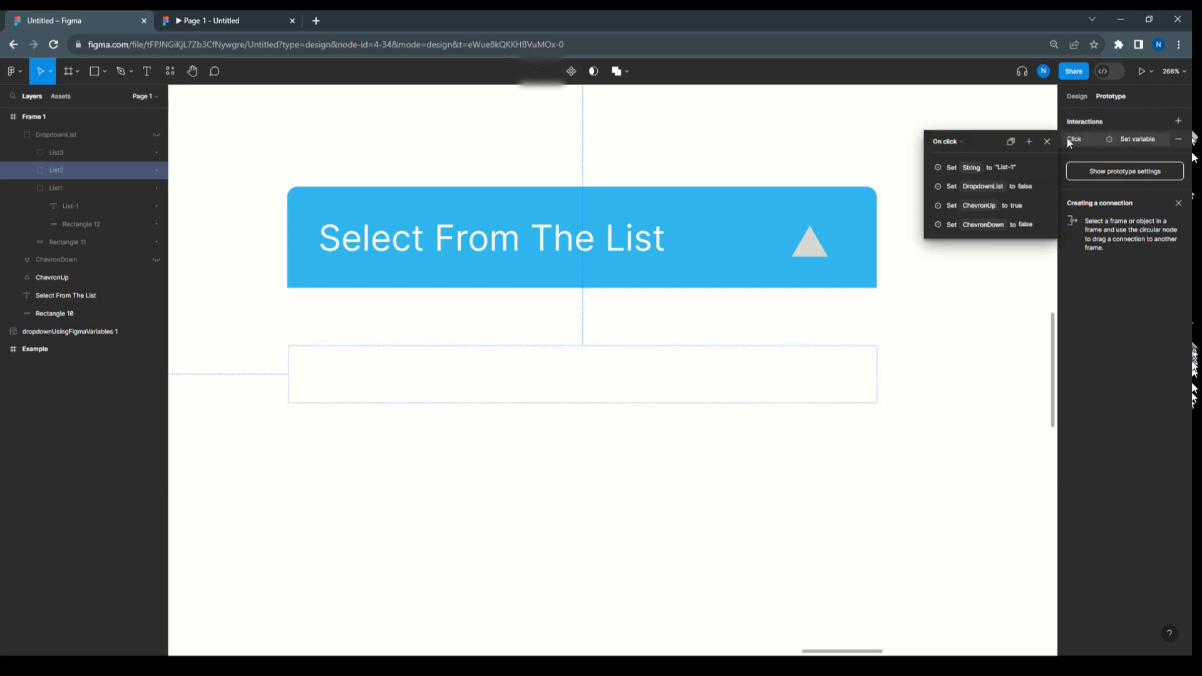
left_click(928, 166)
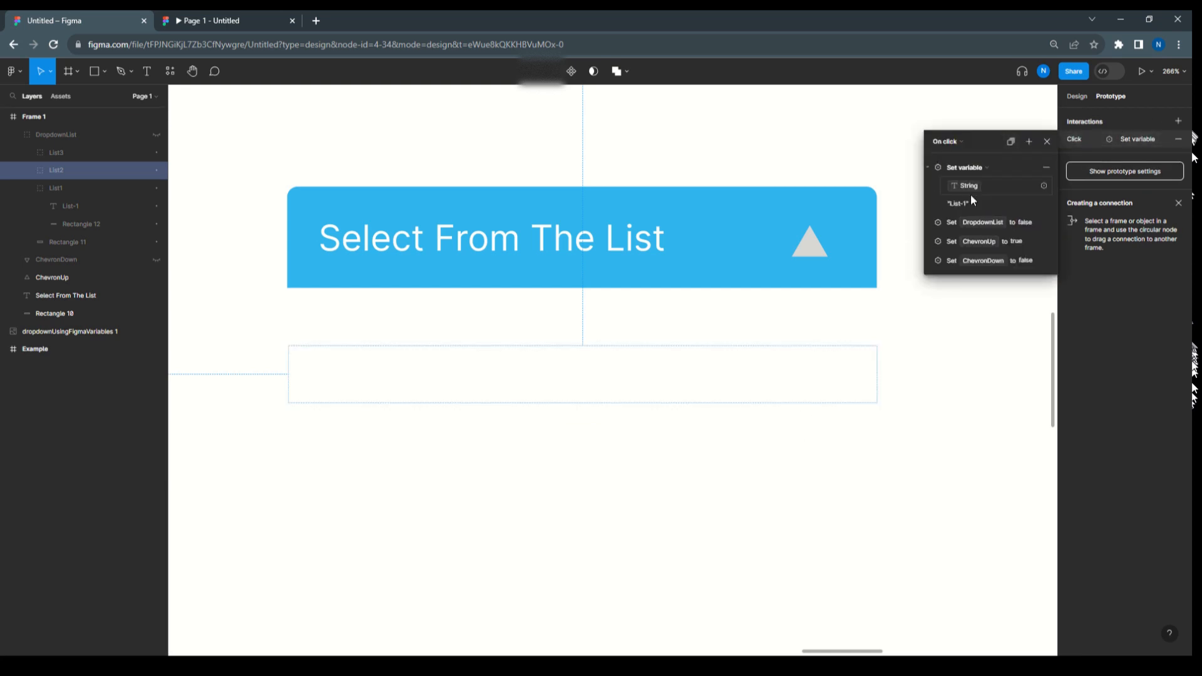
left_click(965, 205)
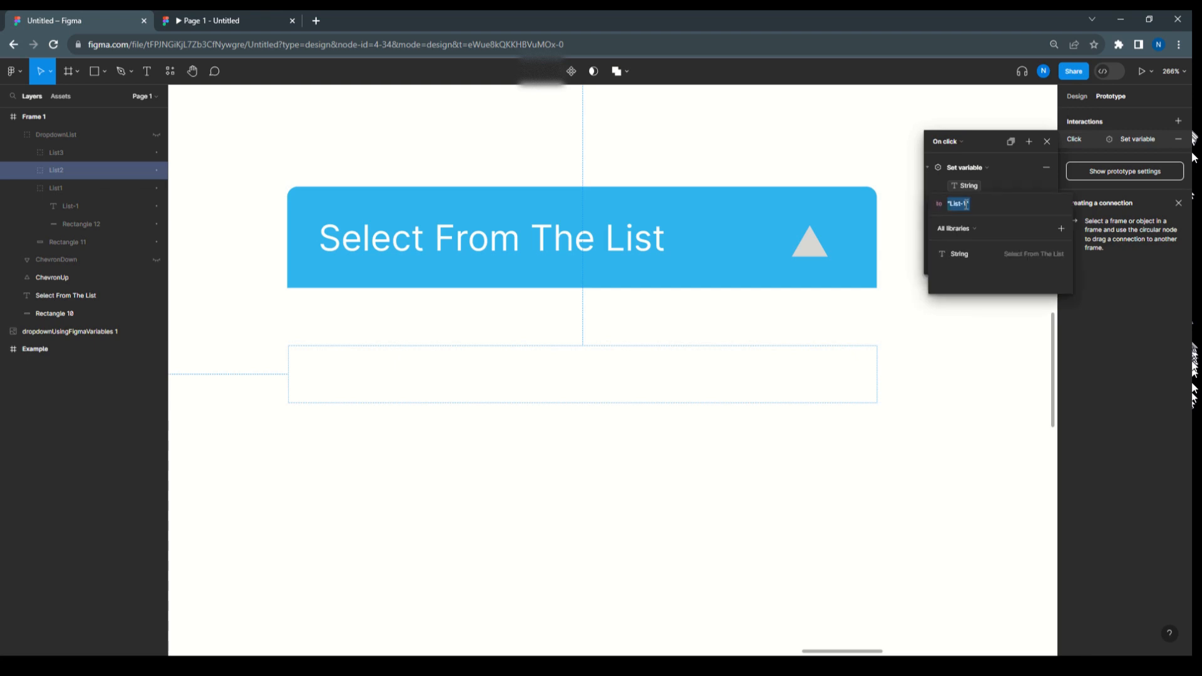
left_click(968, 205)
left_click(921, 181)
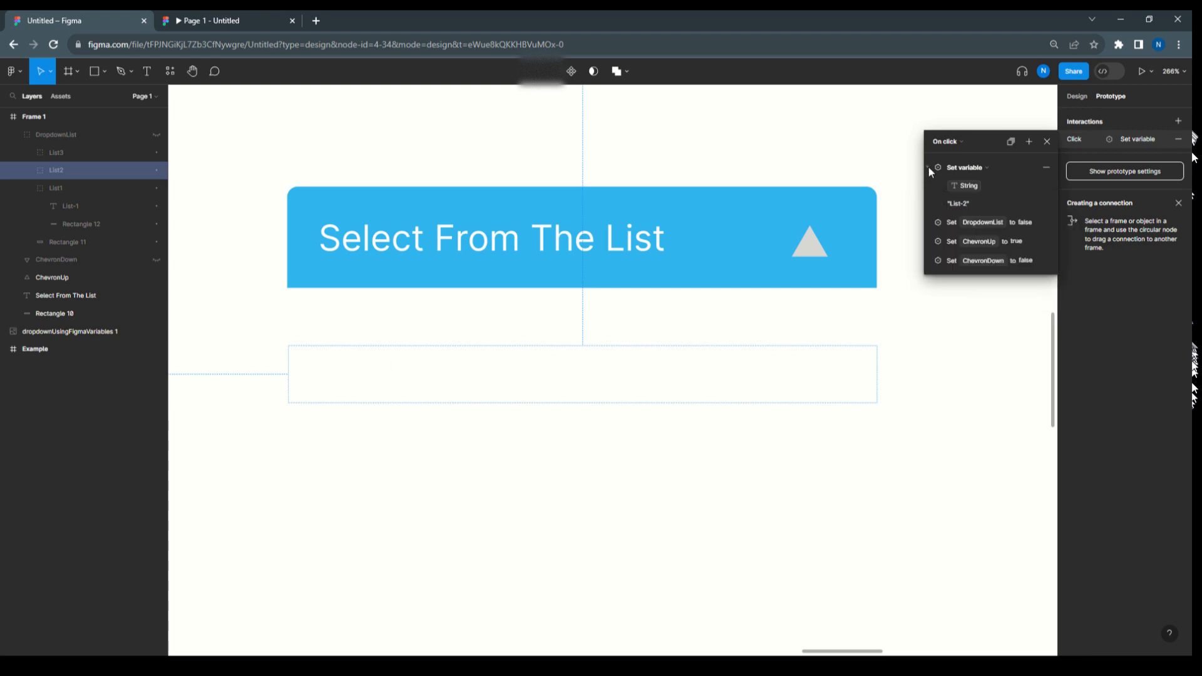
left_click(927, 222)
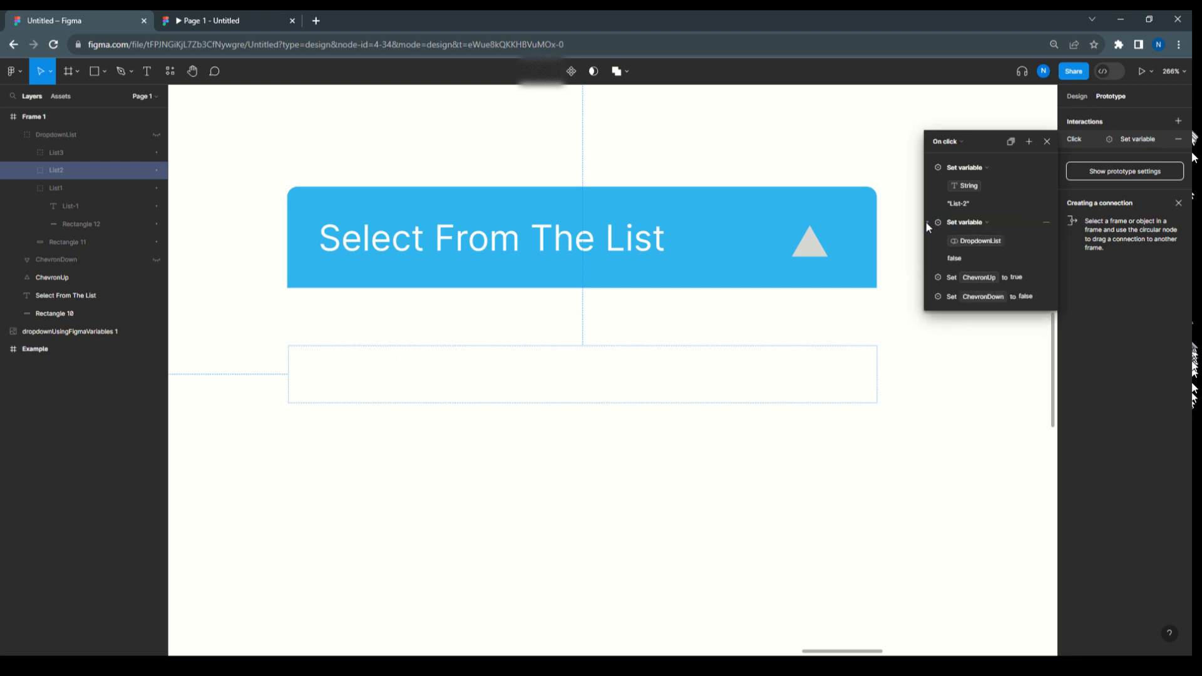
left_click(927, 277)
left_click(930, 332)
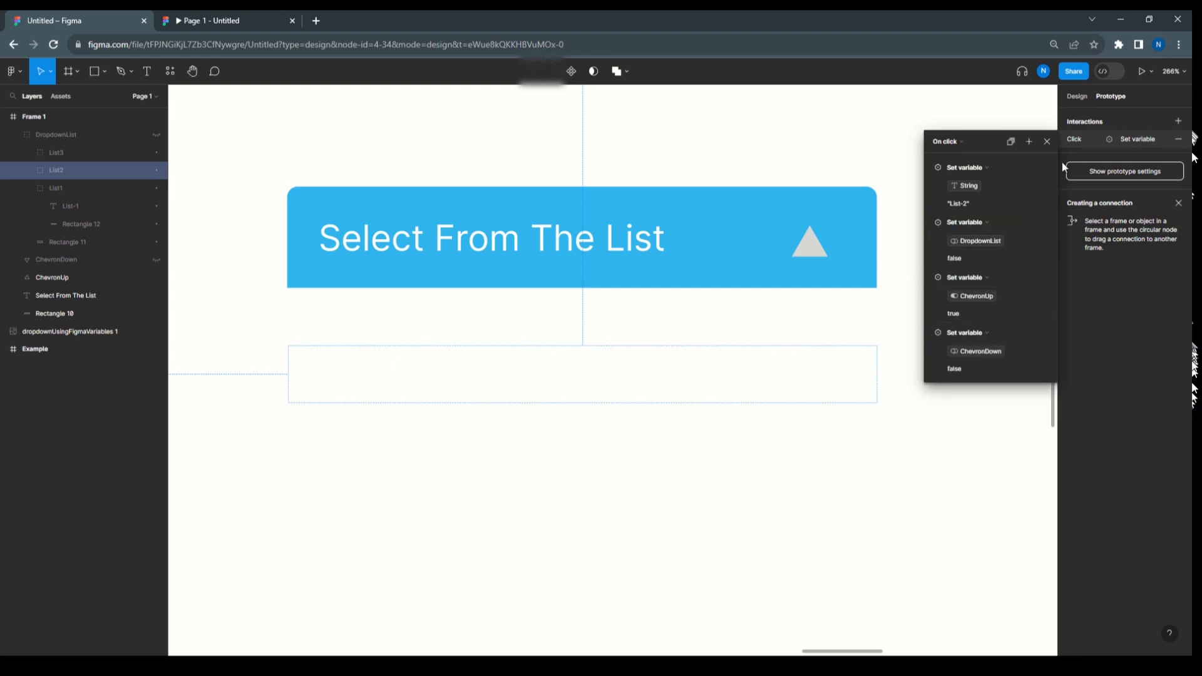
- Replace the List3 row's on-click interaction with a copy of List1's interaction
left_click(61, 154)
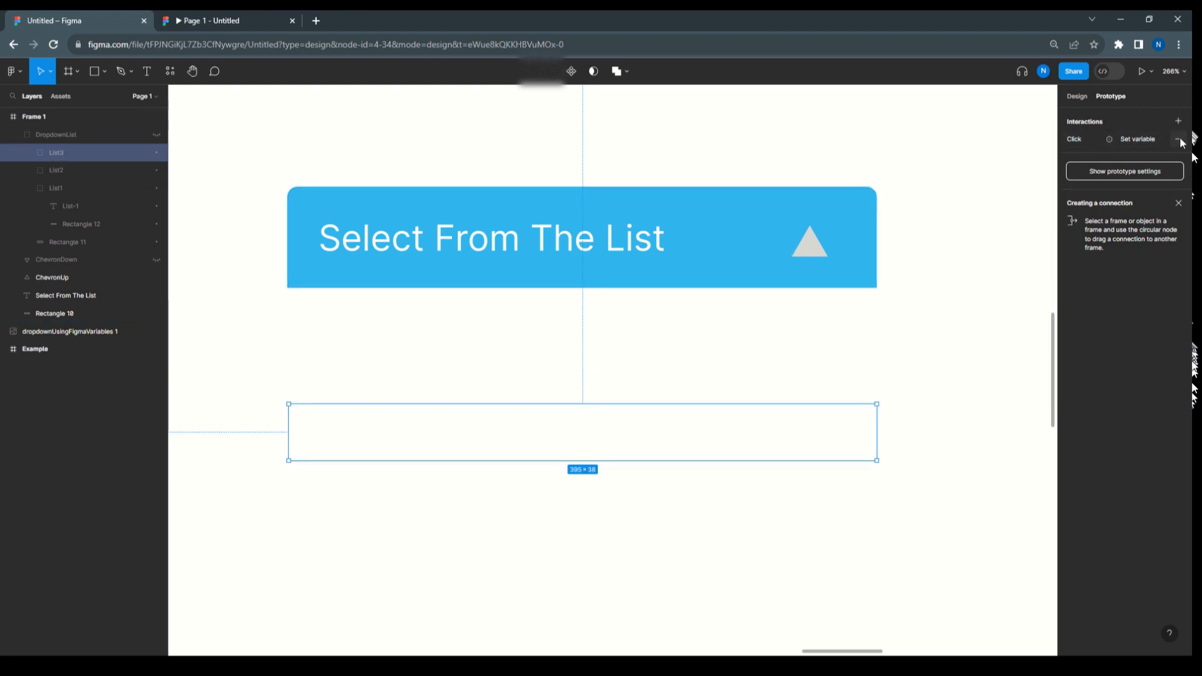
left_click(1179, 139)
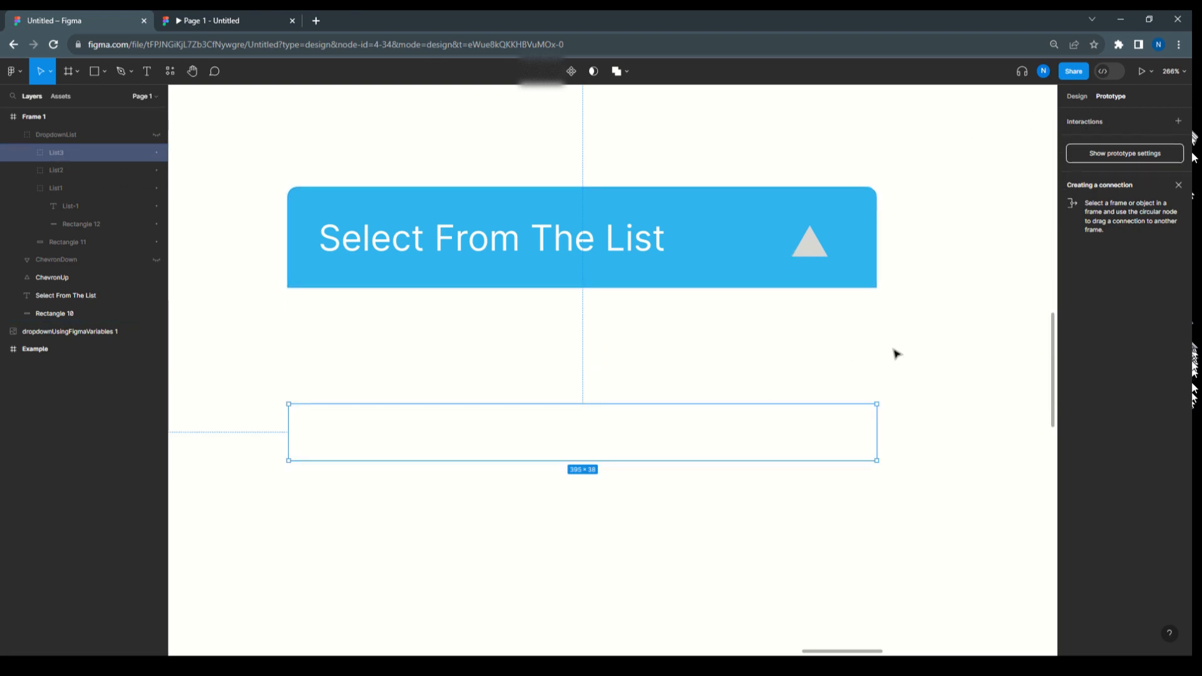
key("ctrl+z")
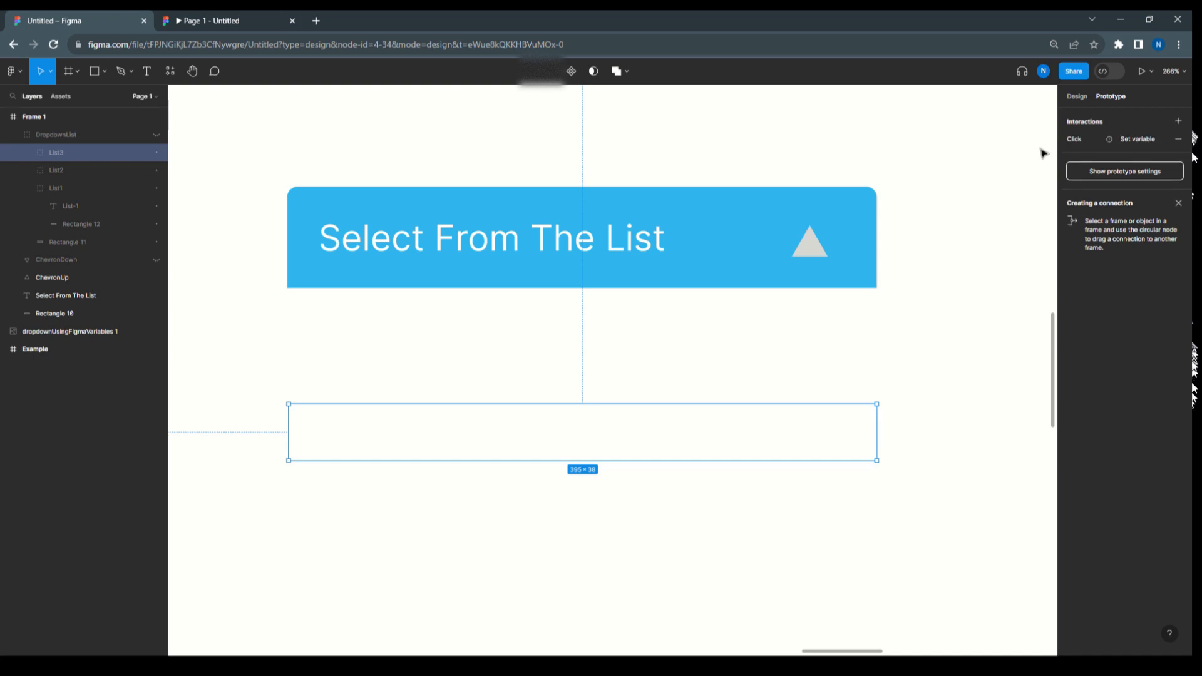
- In List3's on-click interaction, set the String variable's value to "List-3" and expand the remaining Set variable actions
left_click(1064, 138)
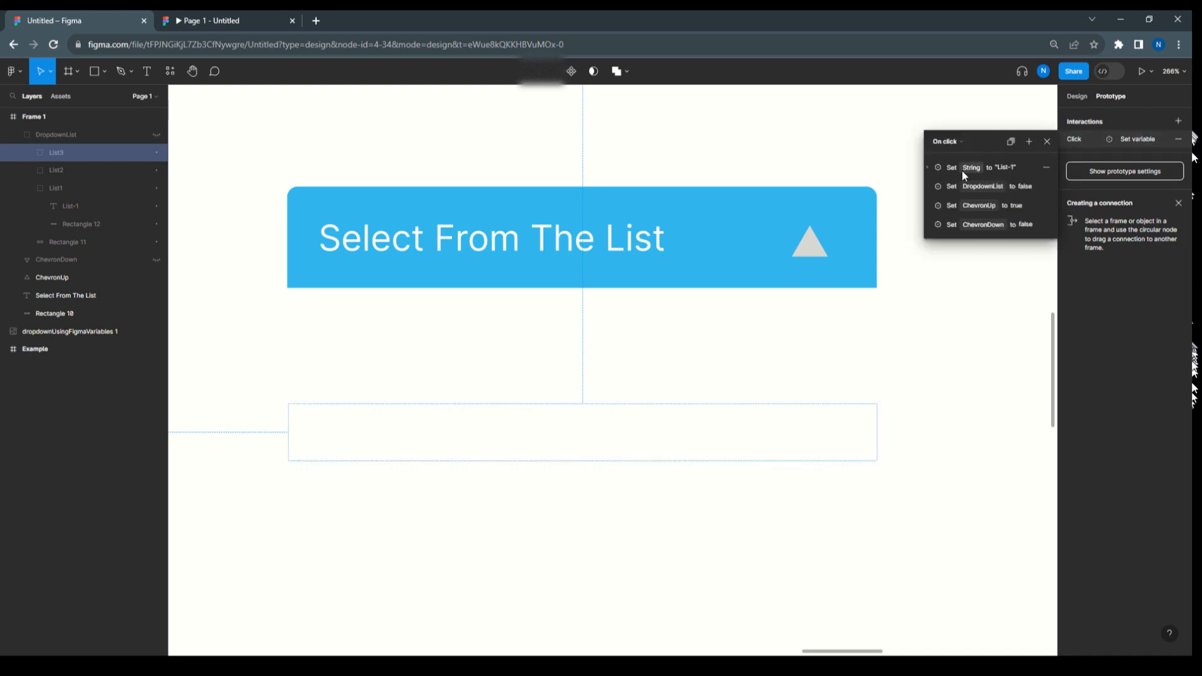
left_click(939, 169)
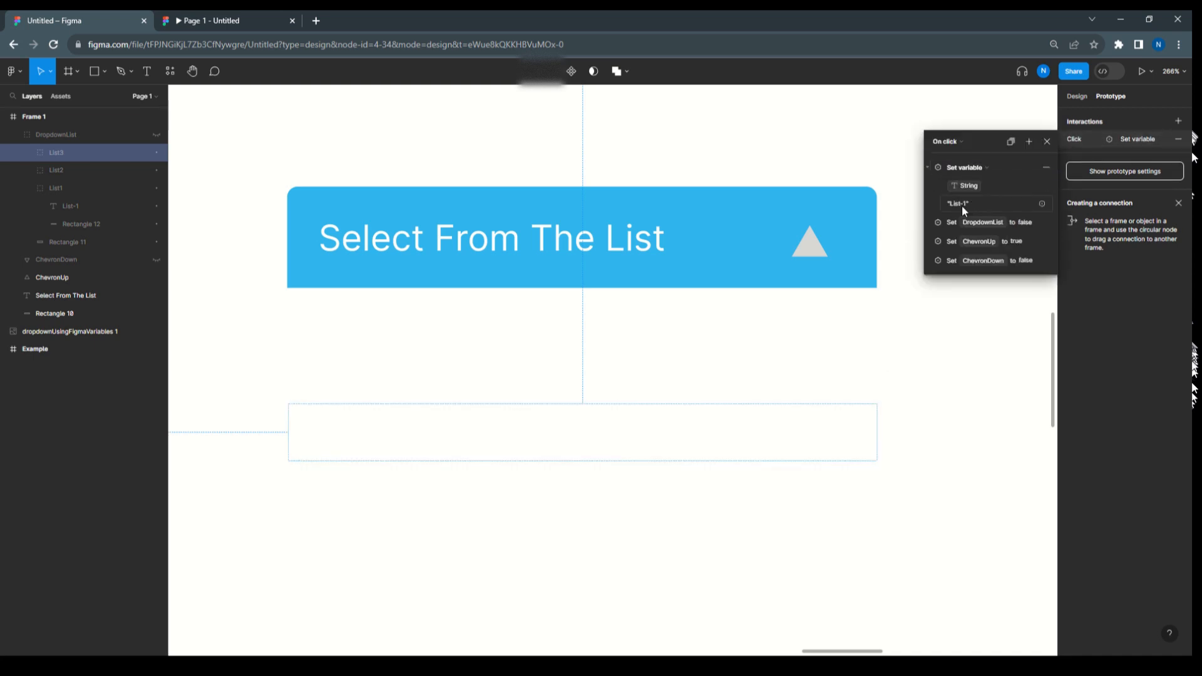
left_click(963, 205)
left_click(968, 205)
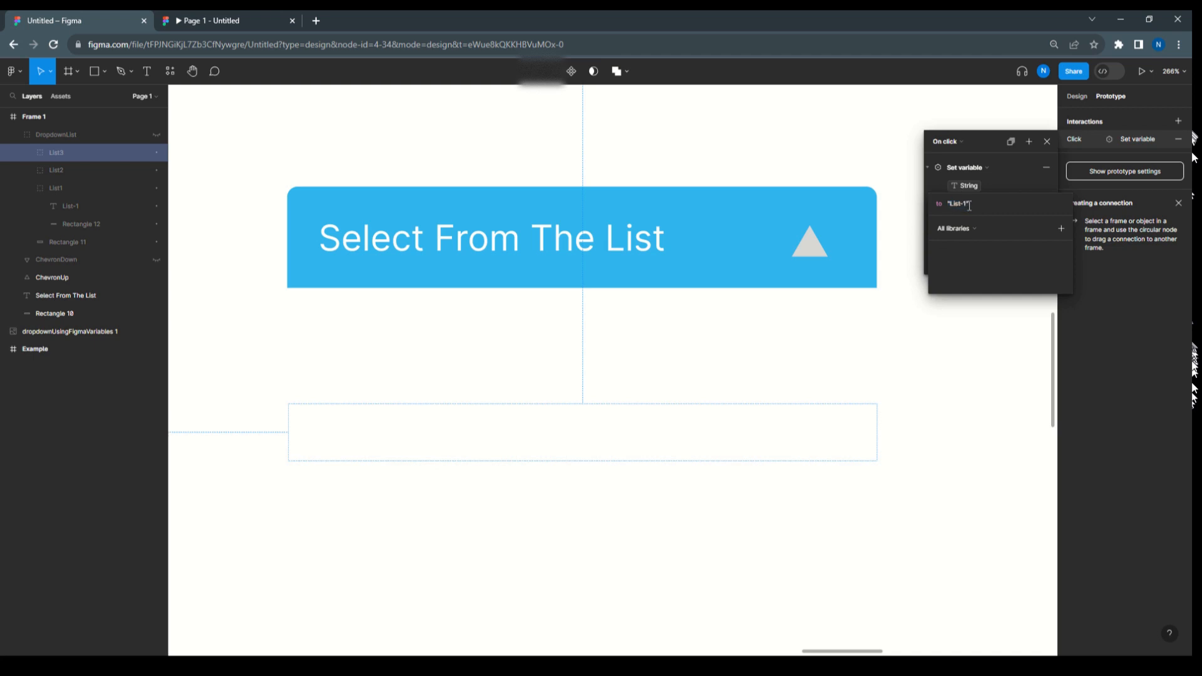
key("Return")
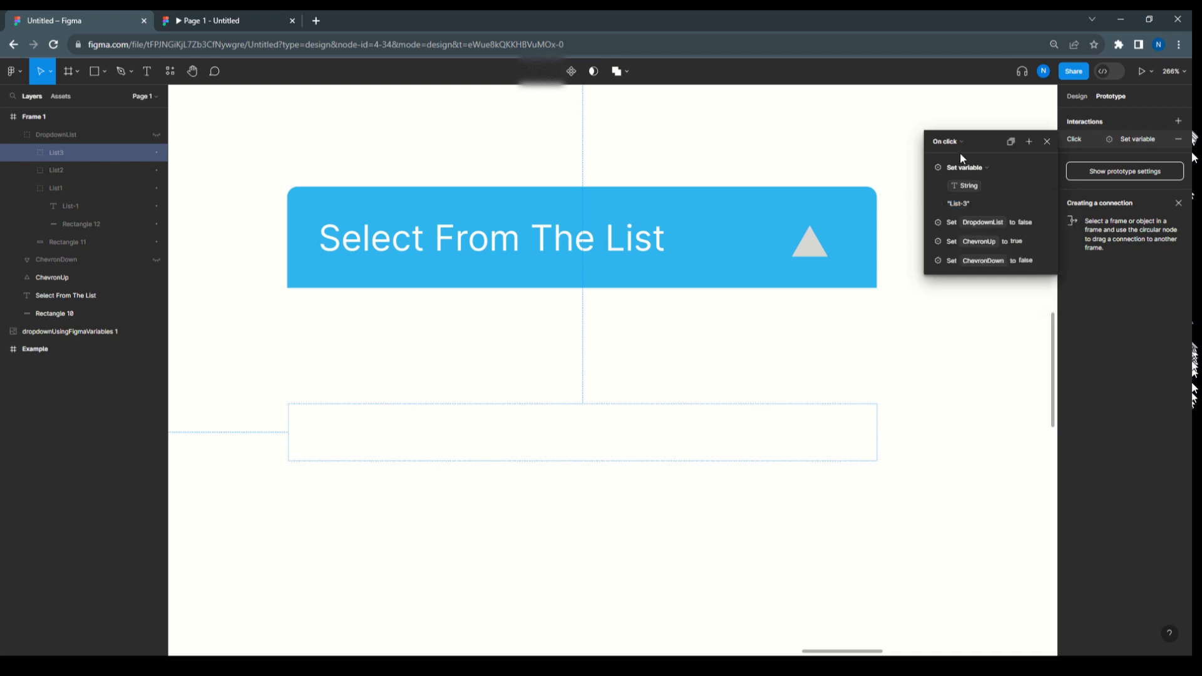
left_click(927, 221)
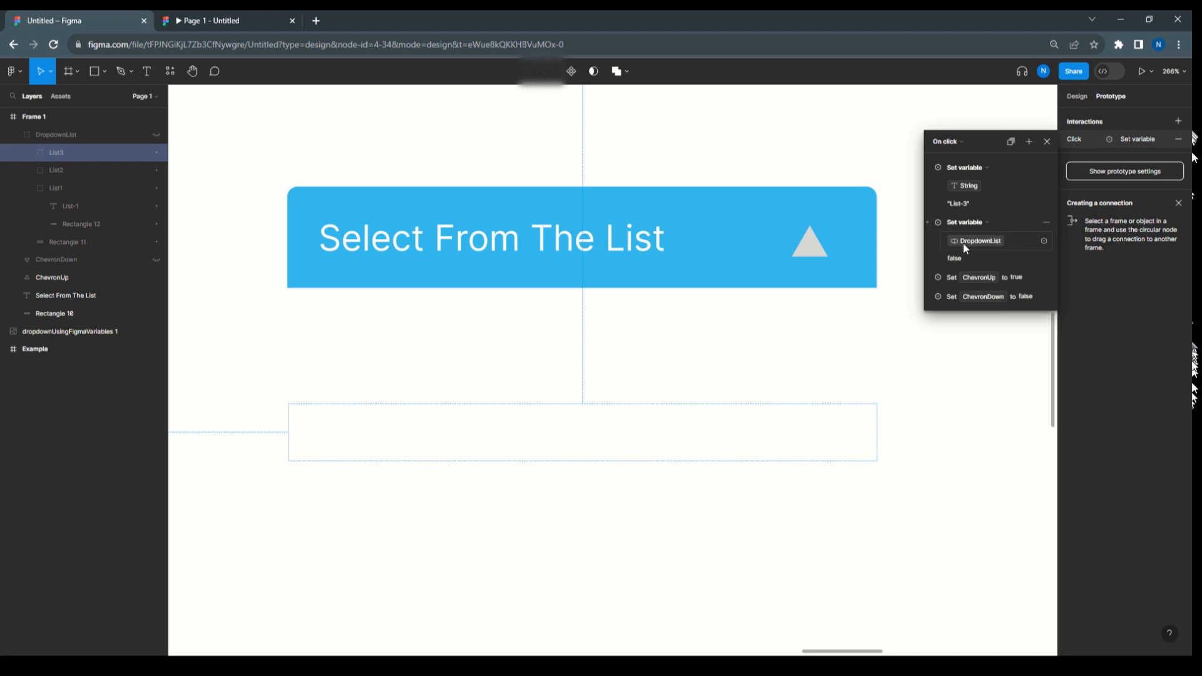
left_click(926, 277)
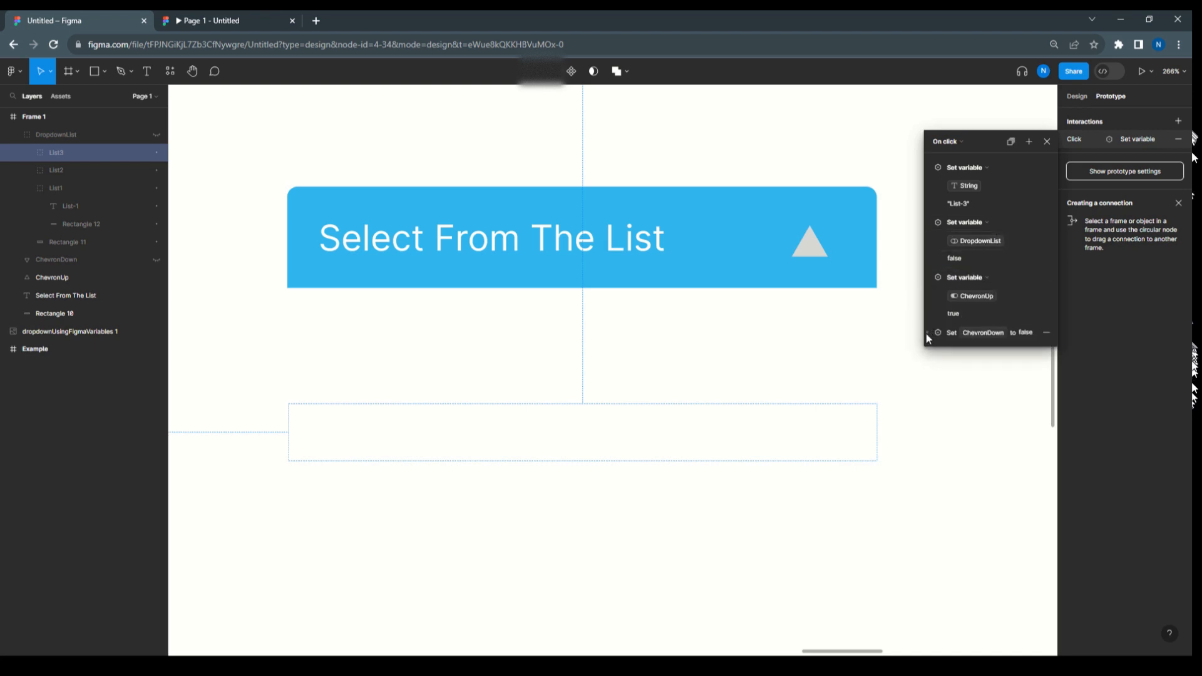
left_click(927, 335)
left_click(958, 431)
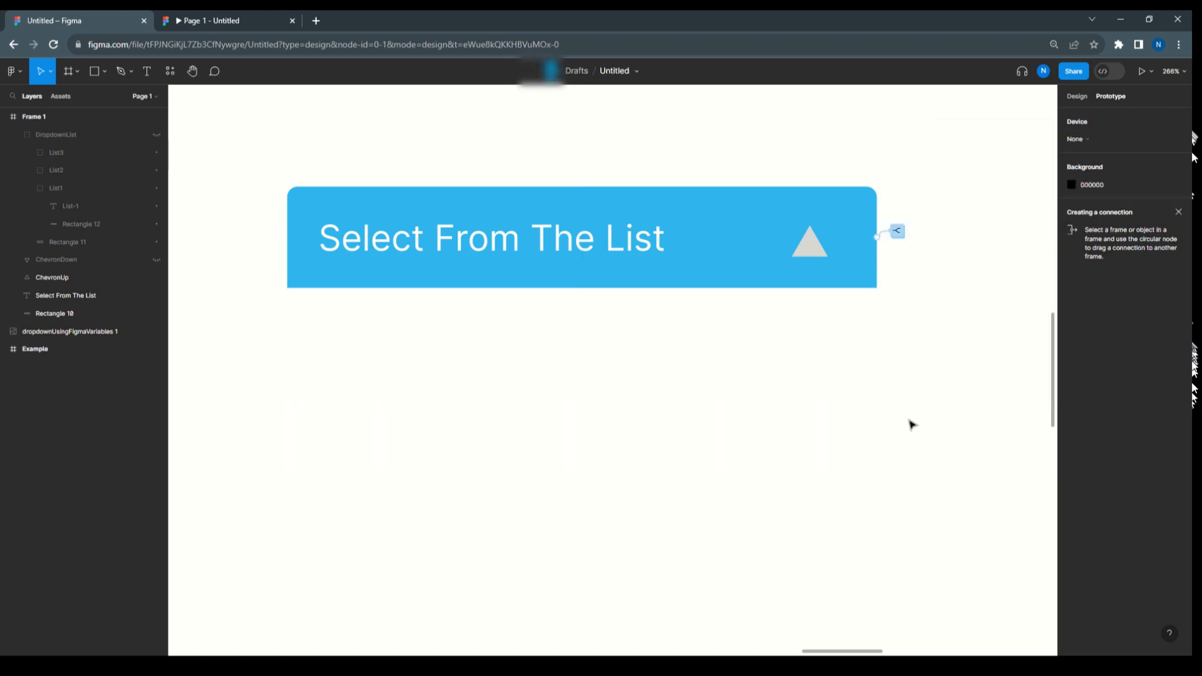
- Reload the prototype preview and test choosing List-1, List-2 and List-3, reopening the dropdown between selections
left_click(223, 16)
left_click(53, 45)
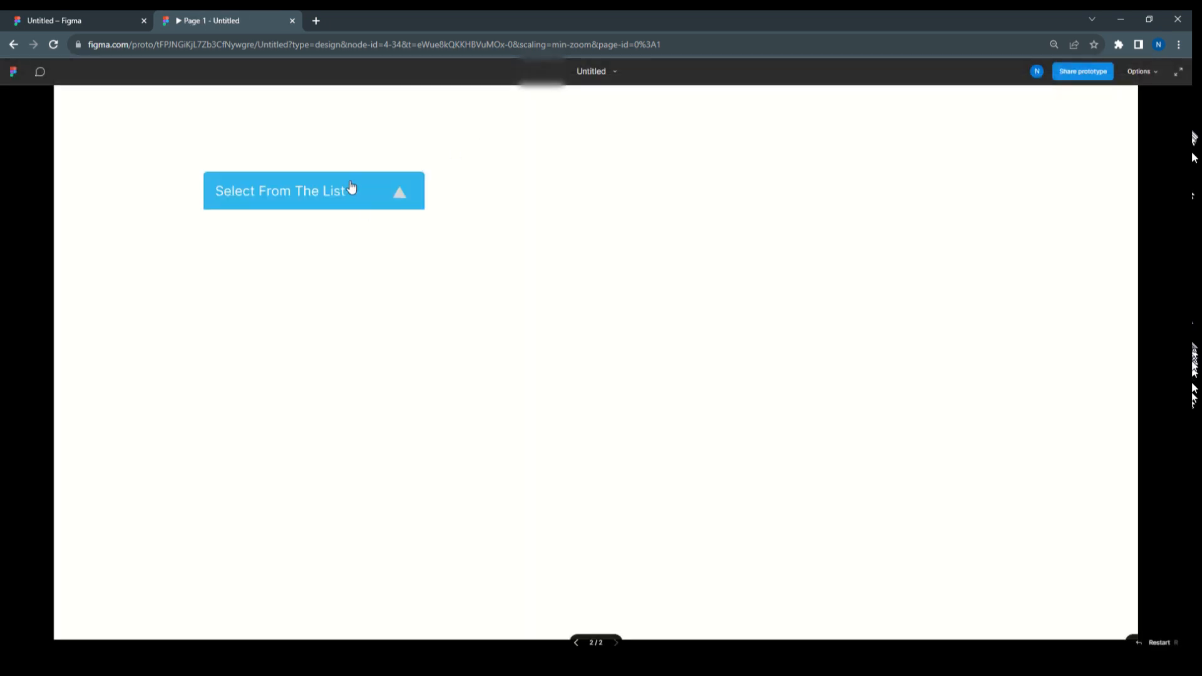
left_click(348, 189)
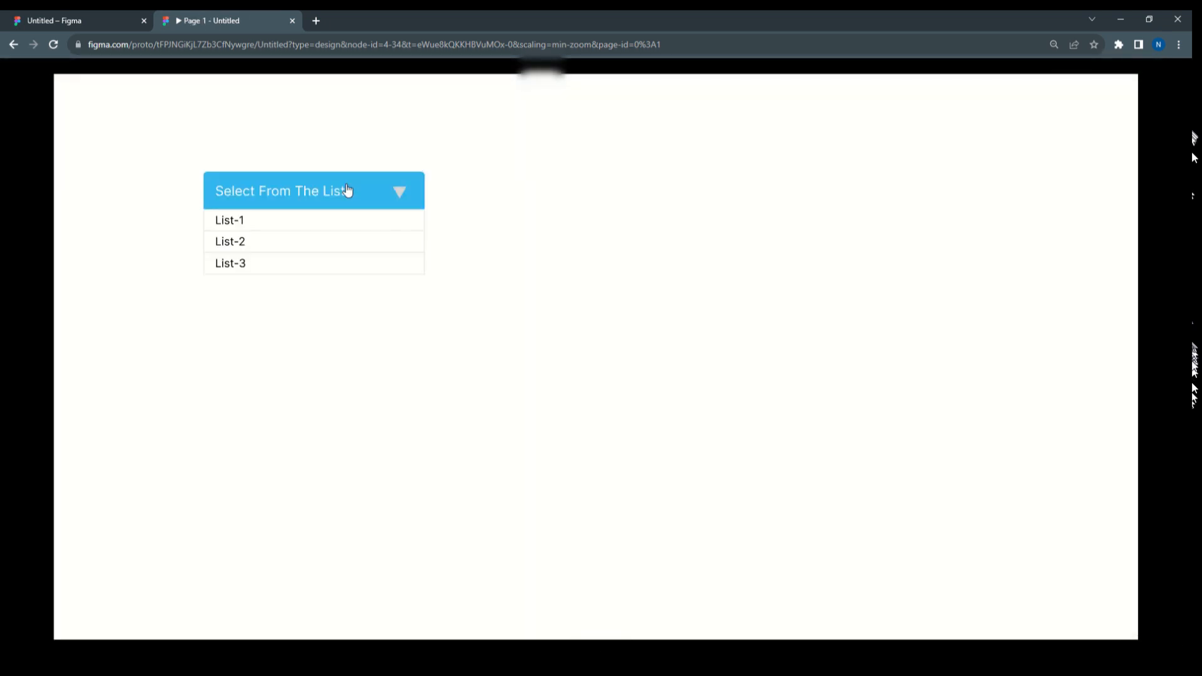
left_click(257, 219)
left_click(281, 193)
left_click(261, 241)
left_click(273, 200)
left_click(255, 263)
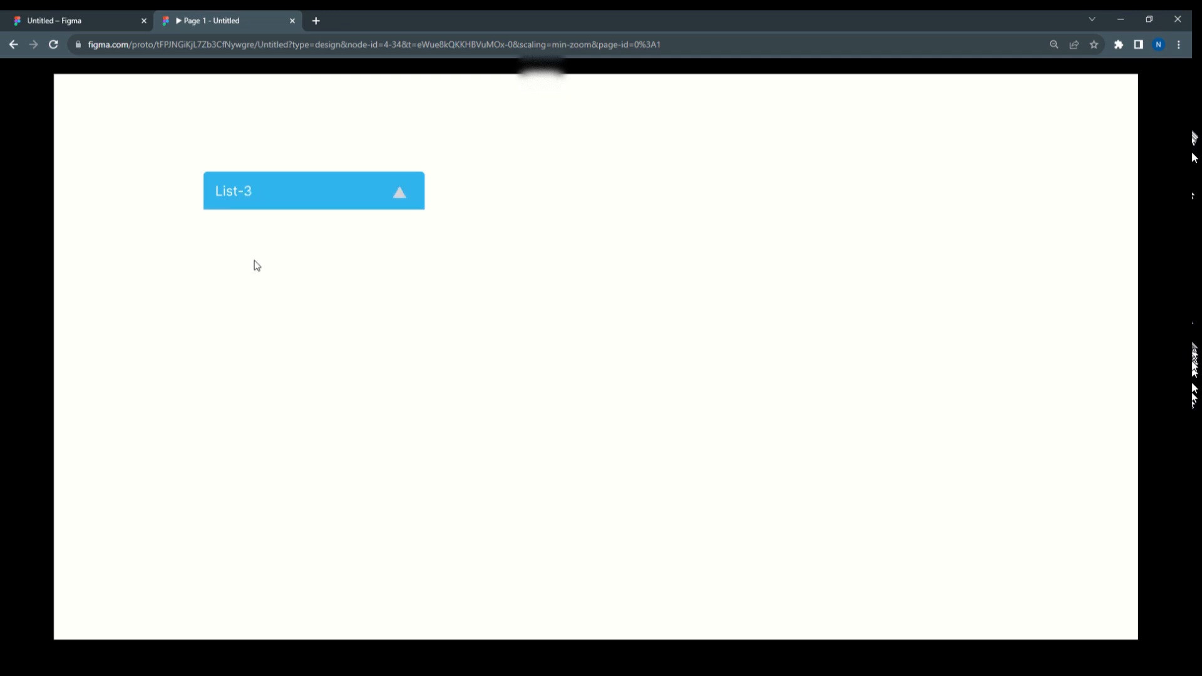
left_click(248, 202)
left_click(253, 242)
- Try to turn the header's ChevronUp, Select From The List text and Rectangle 10 into a component in the design file
left_click(91, 20)
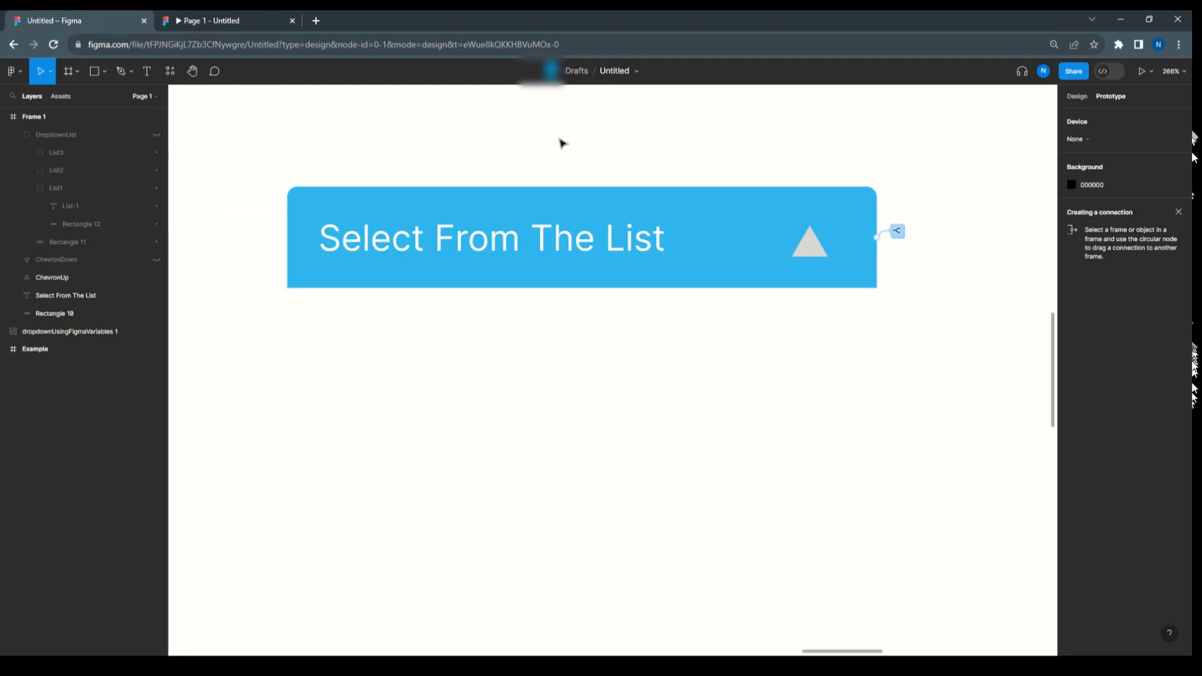
left_click_drag(248, 156, 949, 445)
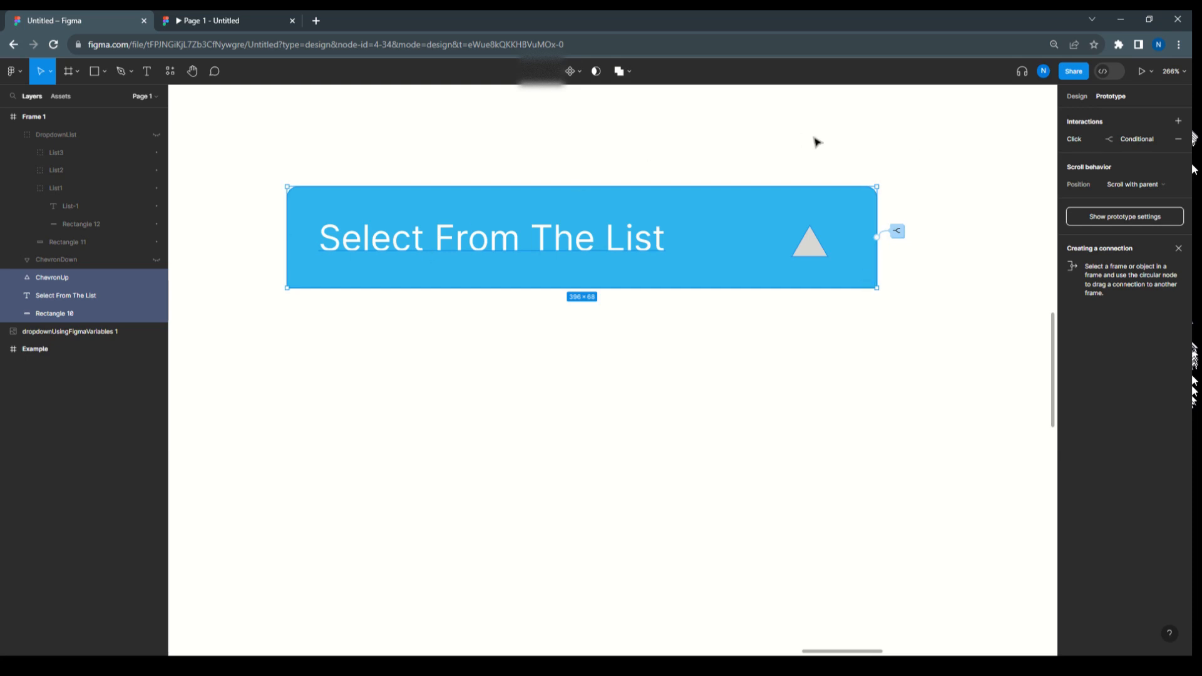
left_click(571, 72)
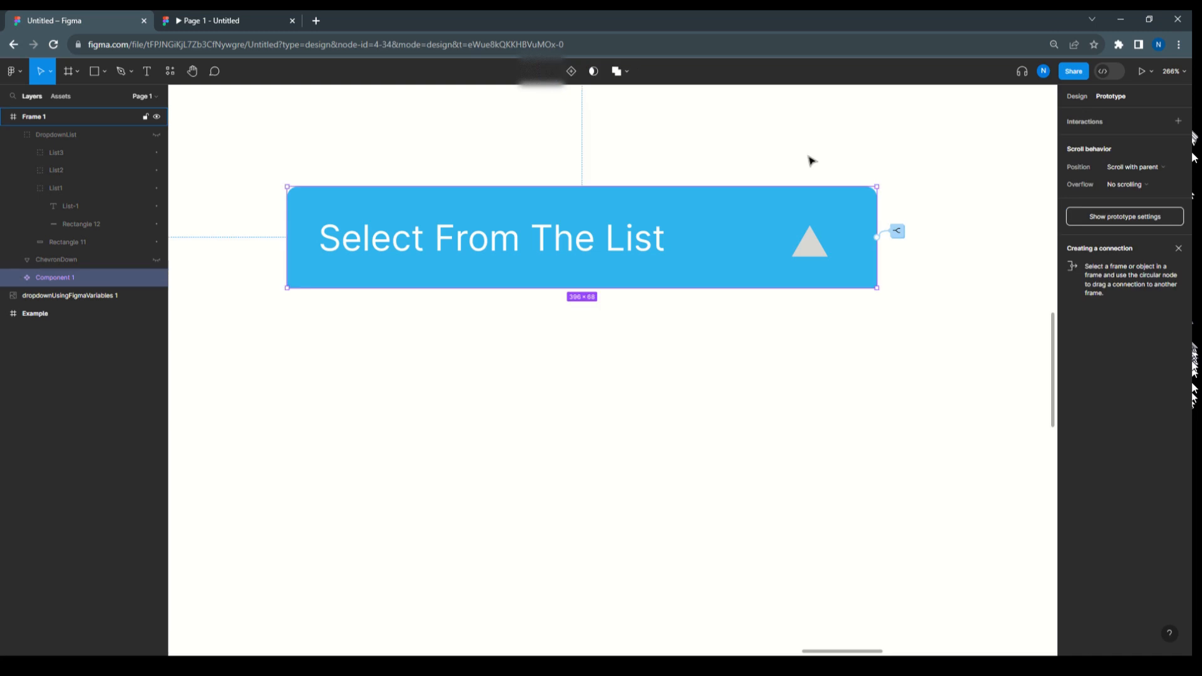
key("ctrl+z")
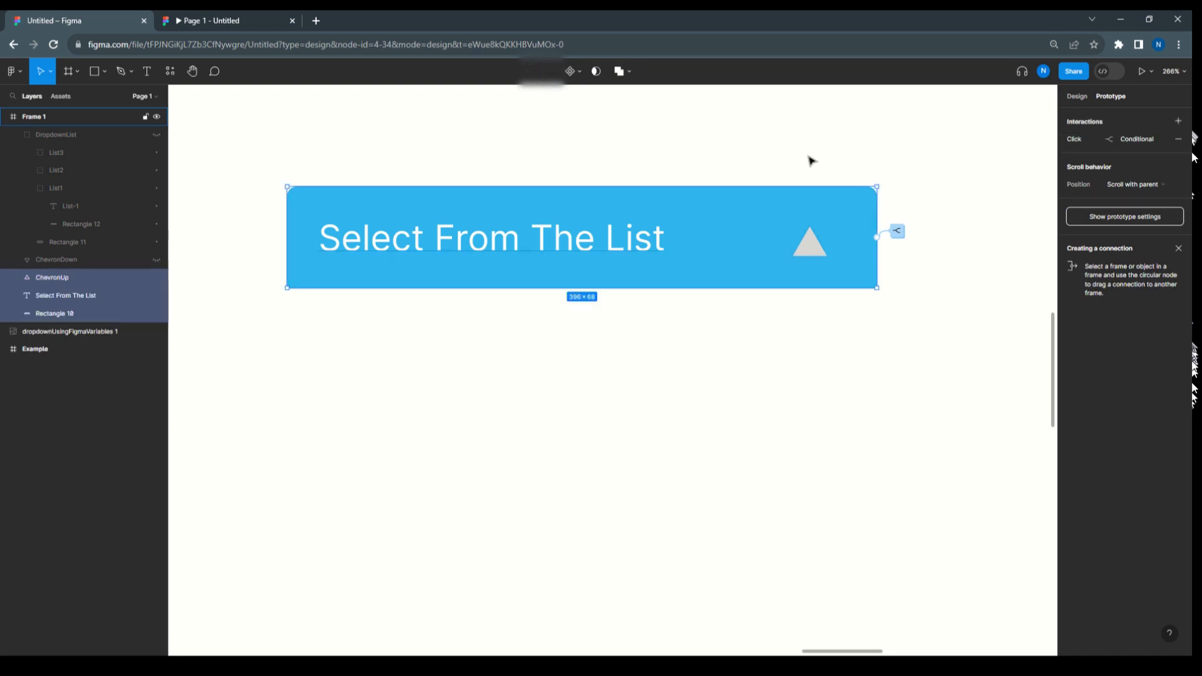
left_click(926, 187)
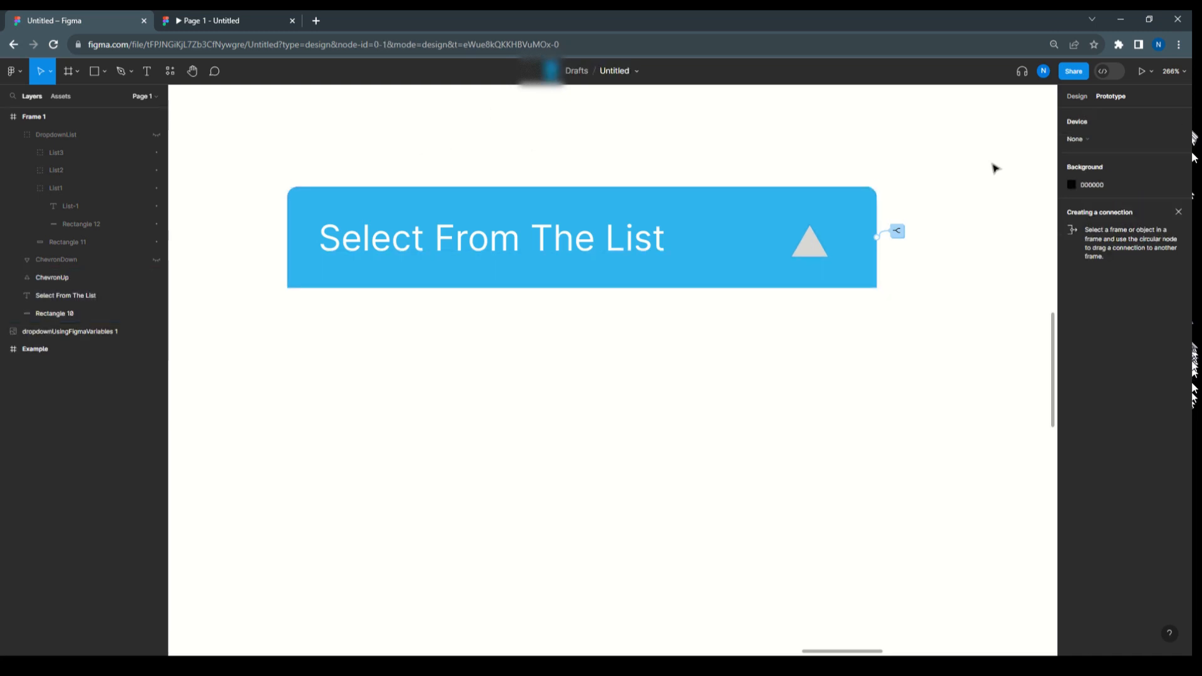
- Inspect the DropdownList group and its List3 row's layers, and check the interaction on the header's Rectangle 10
left_click(50, 136)
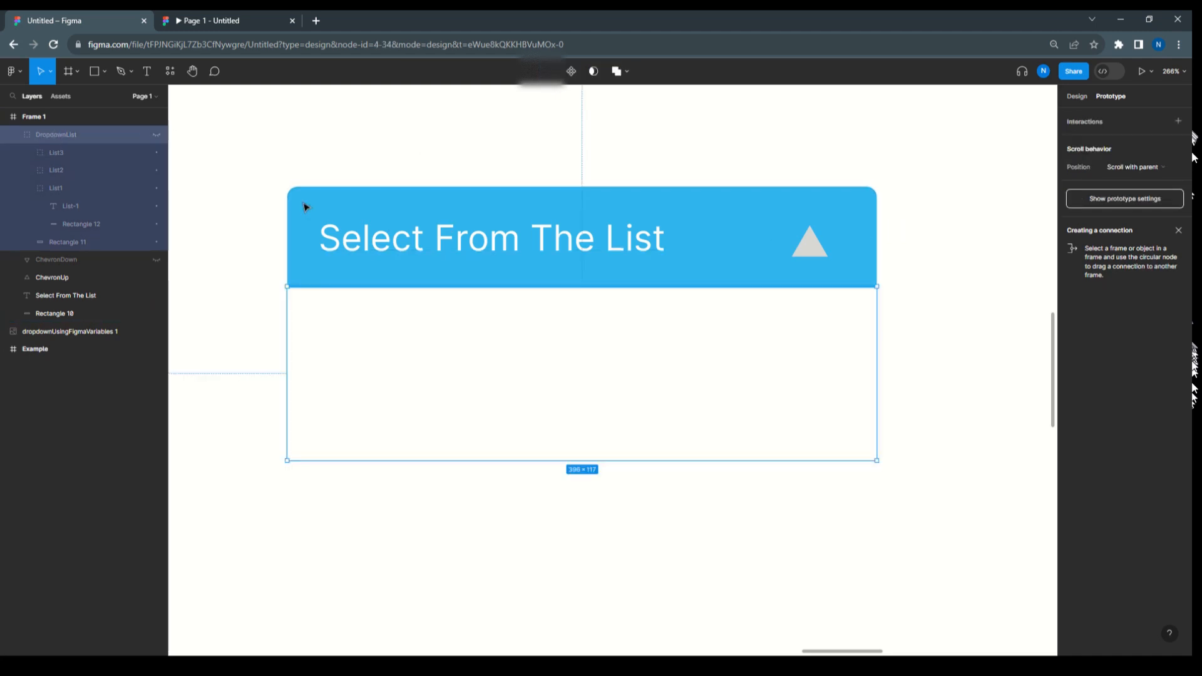
left_click(58, 150)
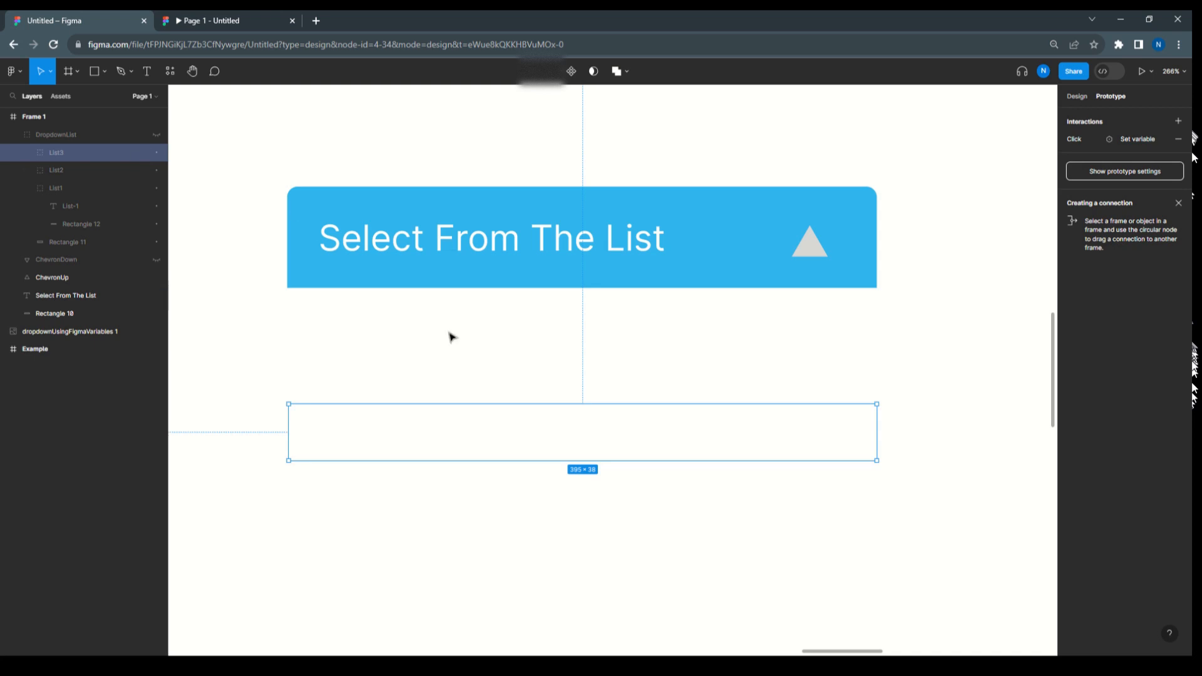
left_click(25, 152)
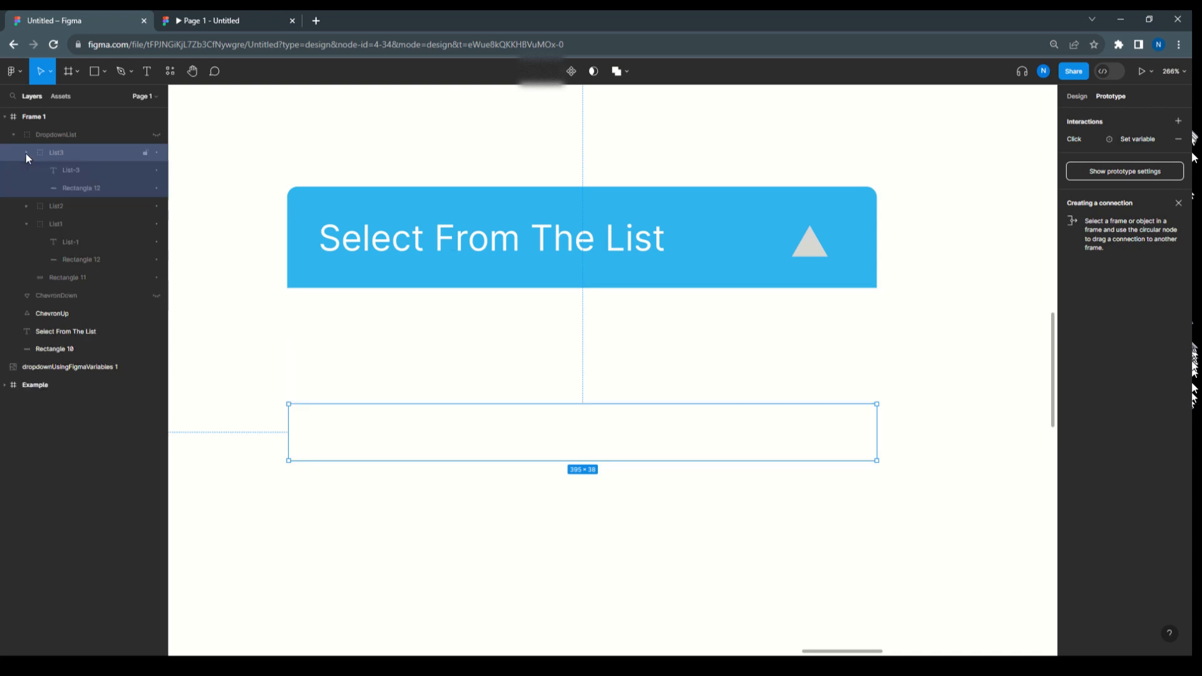
left_click(67, 171)
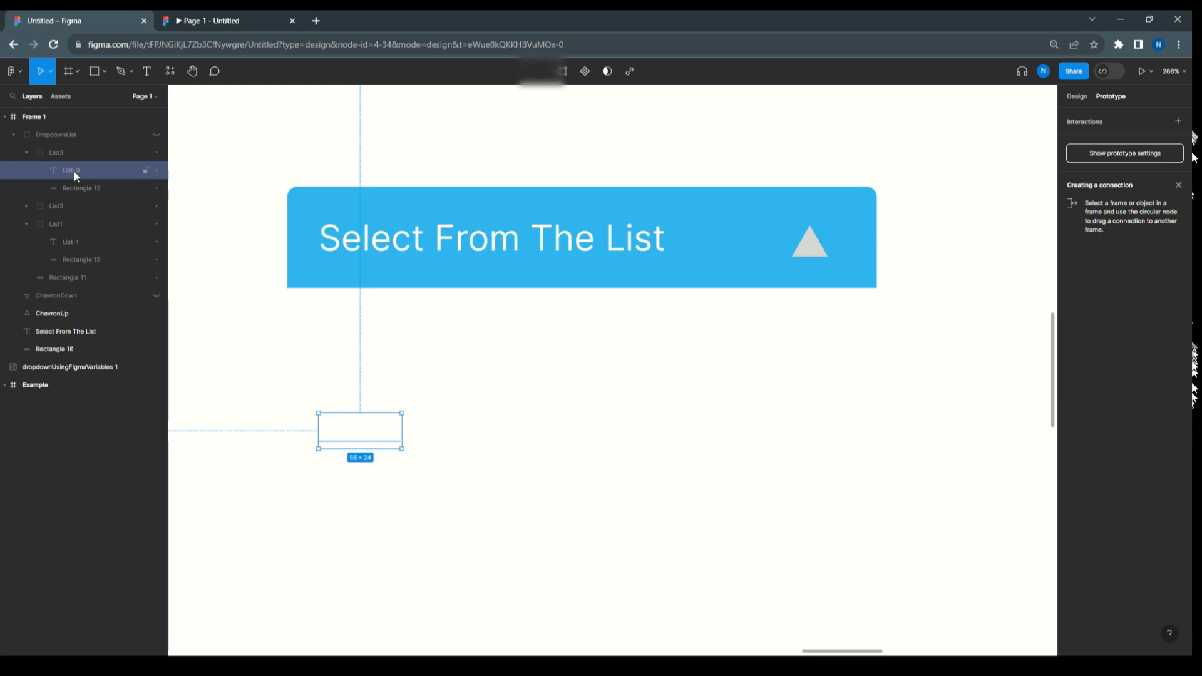
left_click(14, 134)
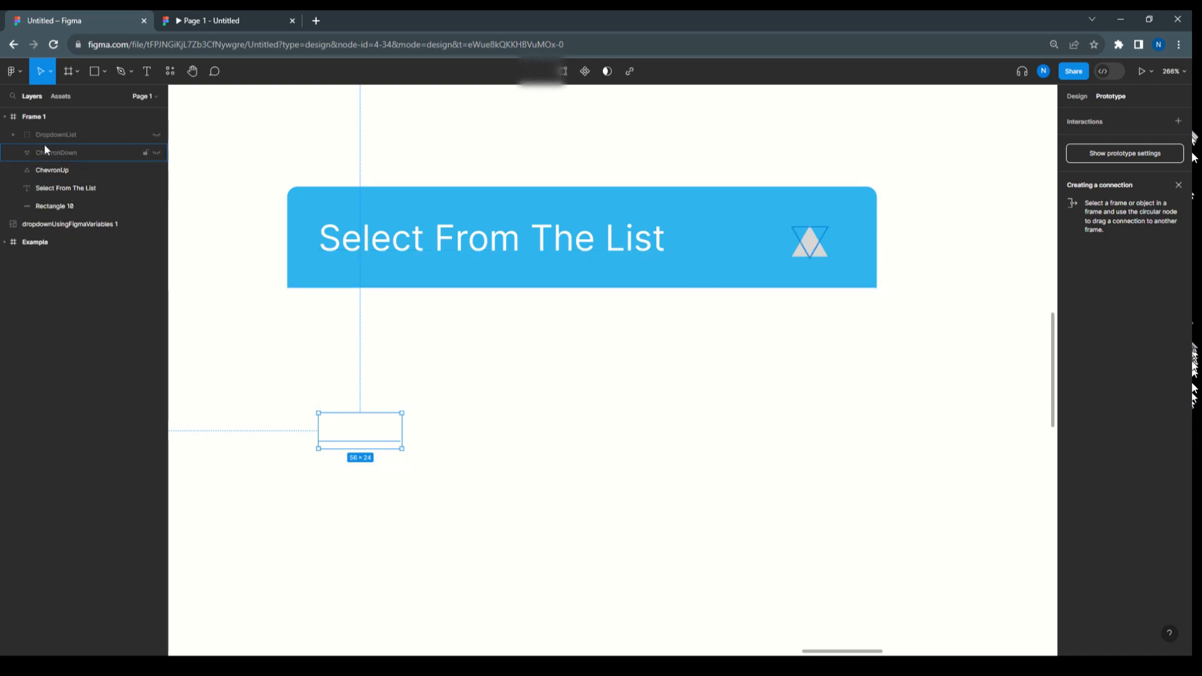
left_click(55, 206)
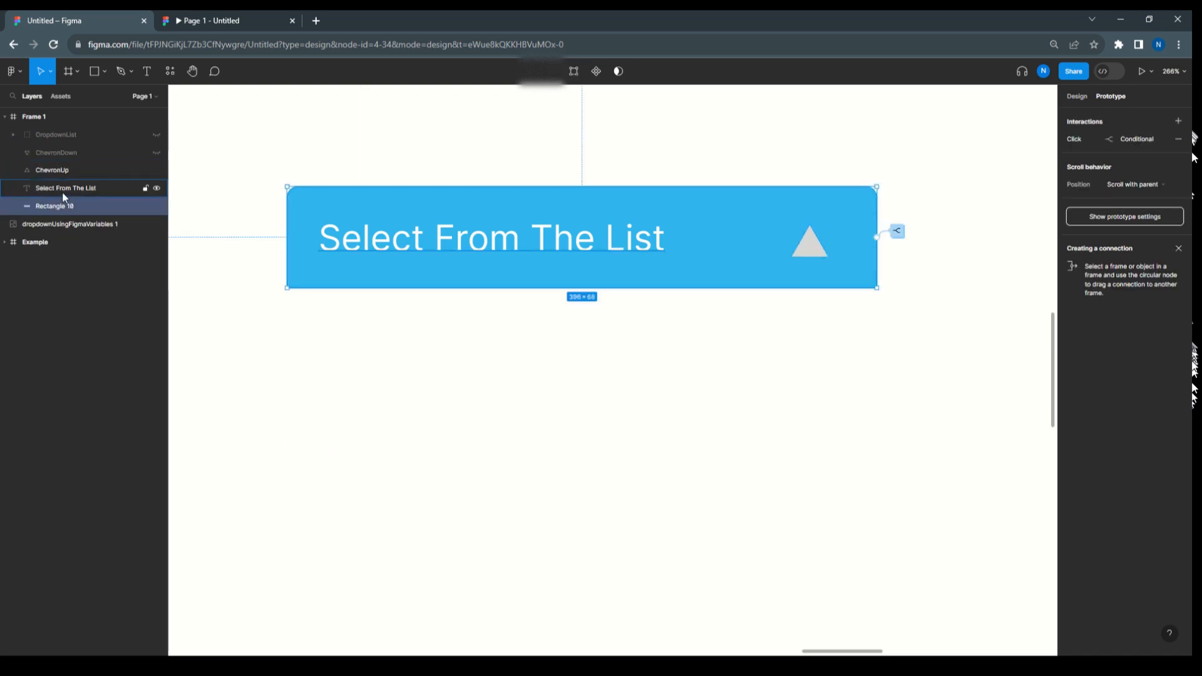
- Create a single component from Rectangle 10, Select From The List, ChevronUp, ChevronDown and DropdownList
left_click(62, 186, "shift")
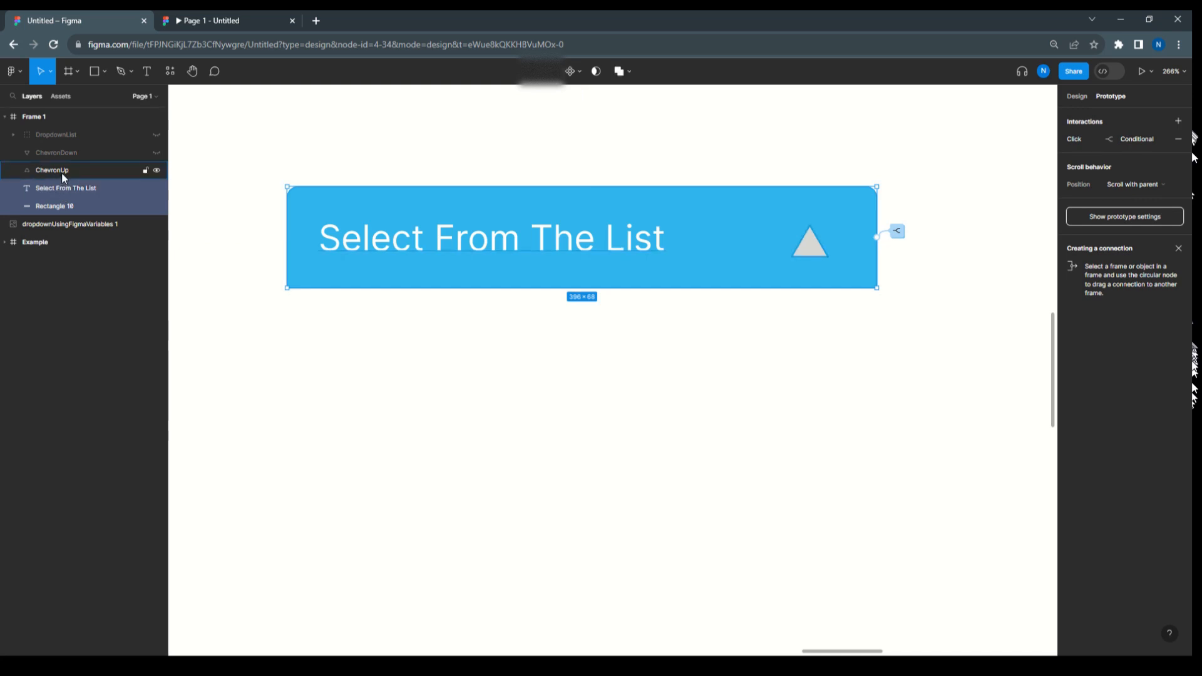
left_click(61, 170, "shift")
left_click(61, 153, "shift")
left_click(59, 136, "shift")
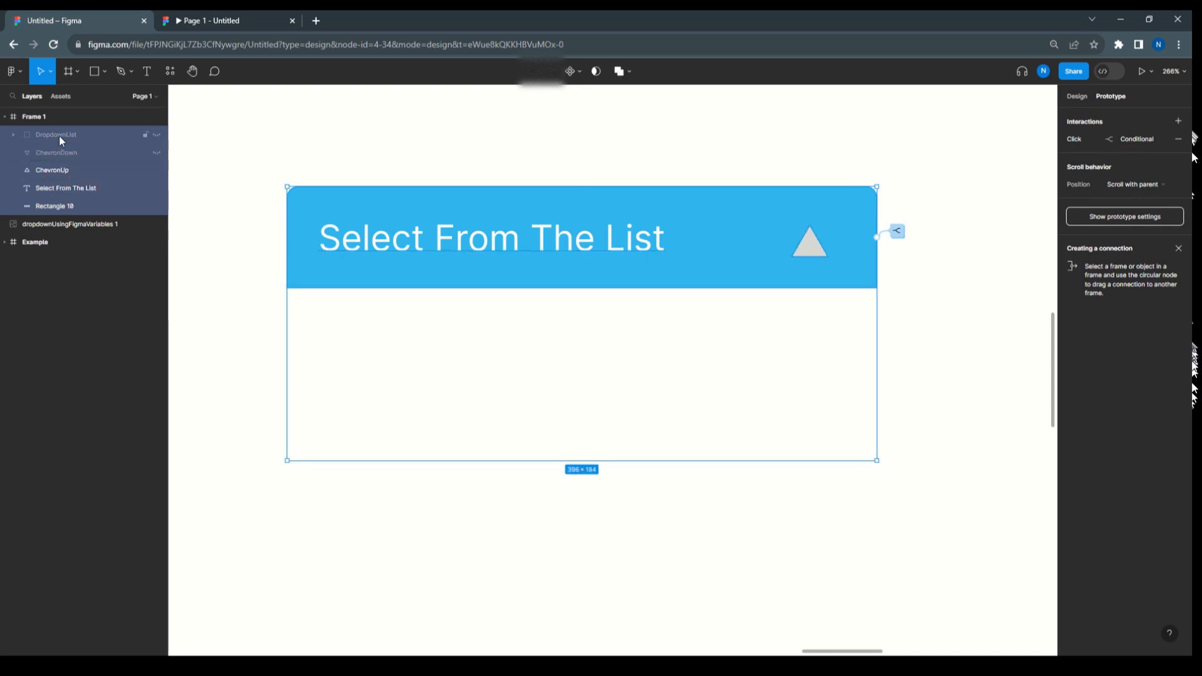
left_click(569, 74)
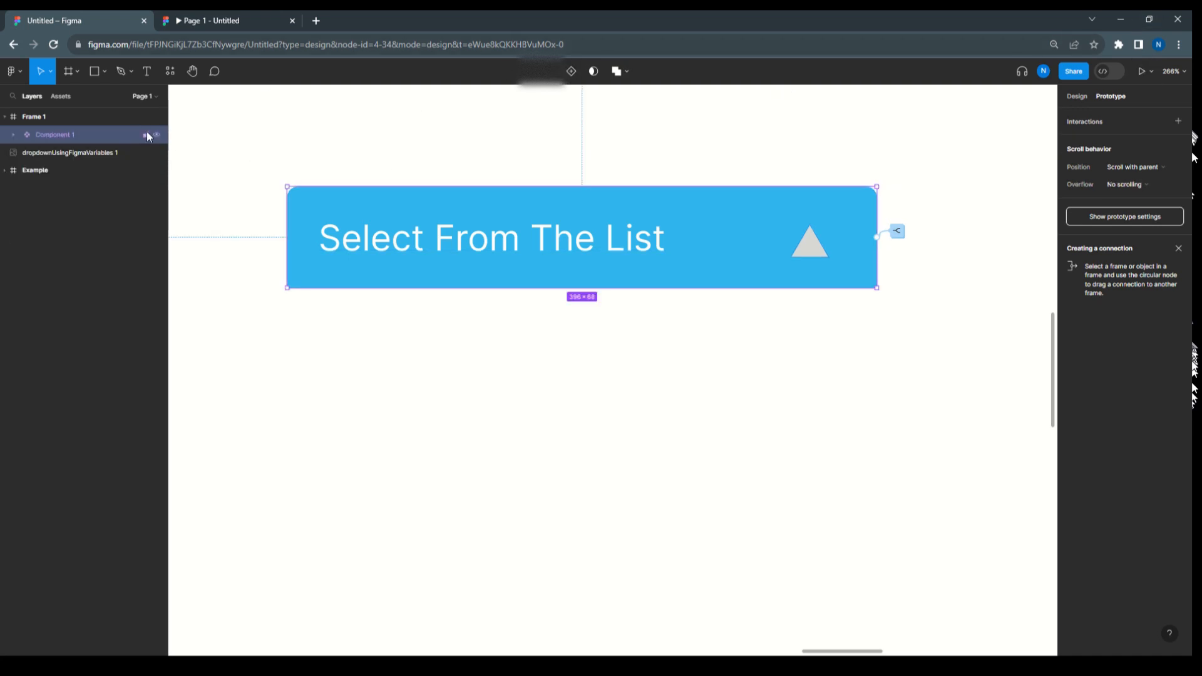
- Move the main component to Frame 1's upper-left corner and place an instance from the local components near the frame's upper-right corner
left_click(62, 97)
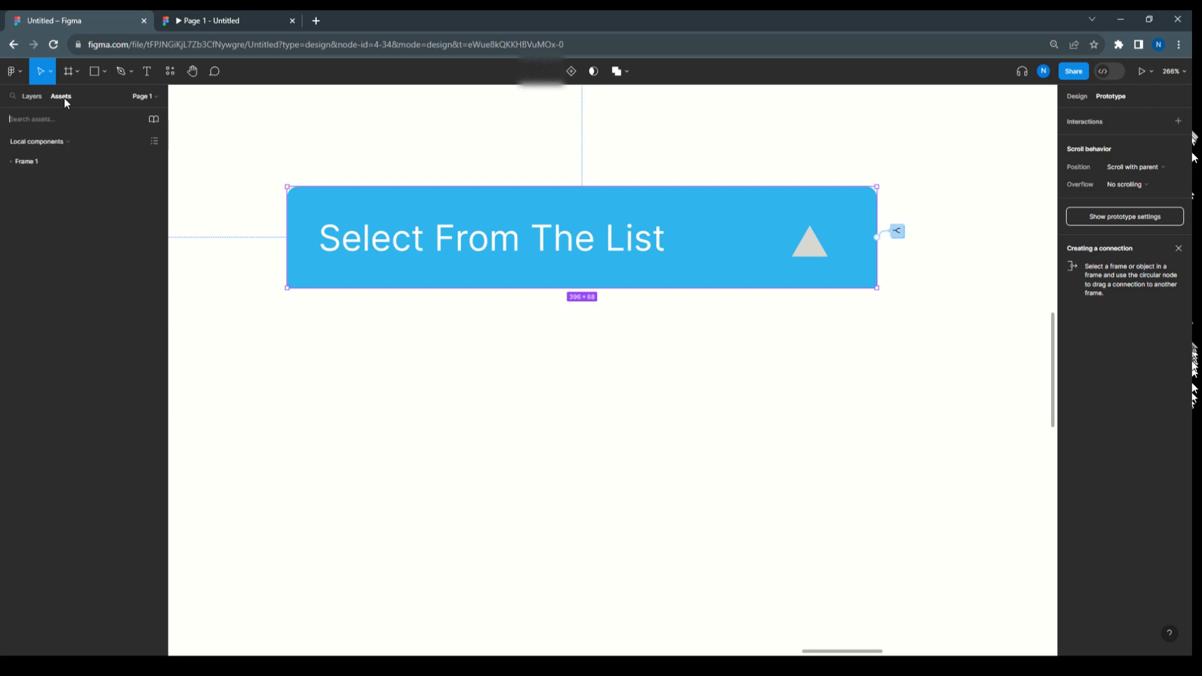
left_click(12, 161)
scroll(368, 175, "down", 6)
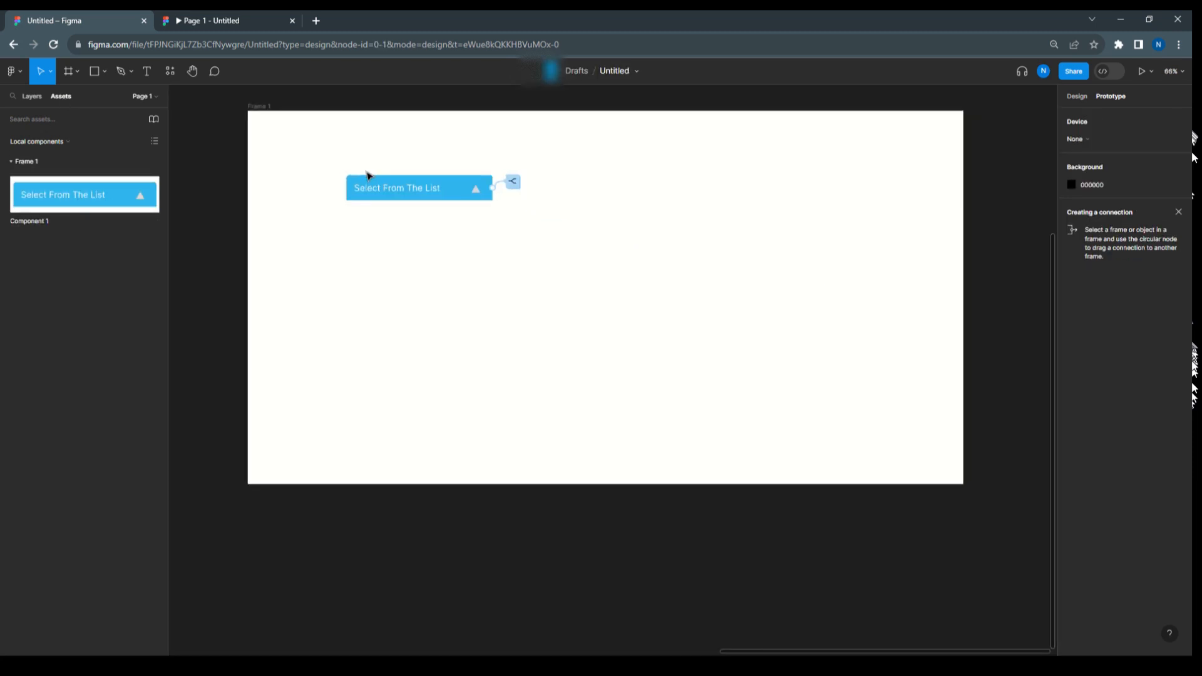
left_click(430, 196)
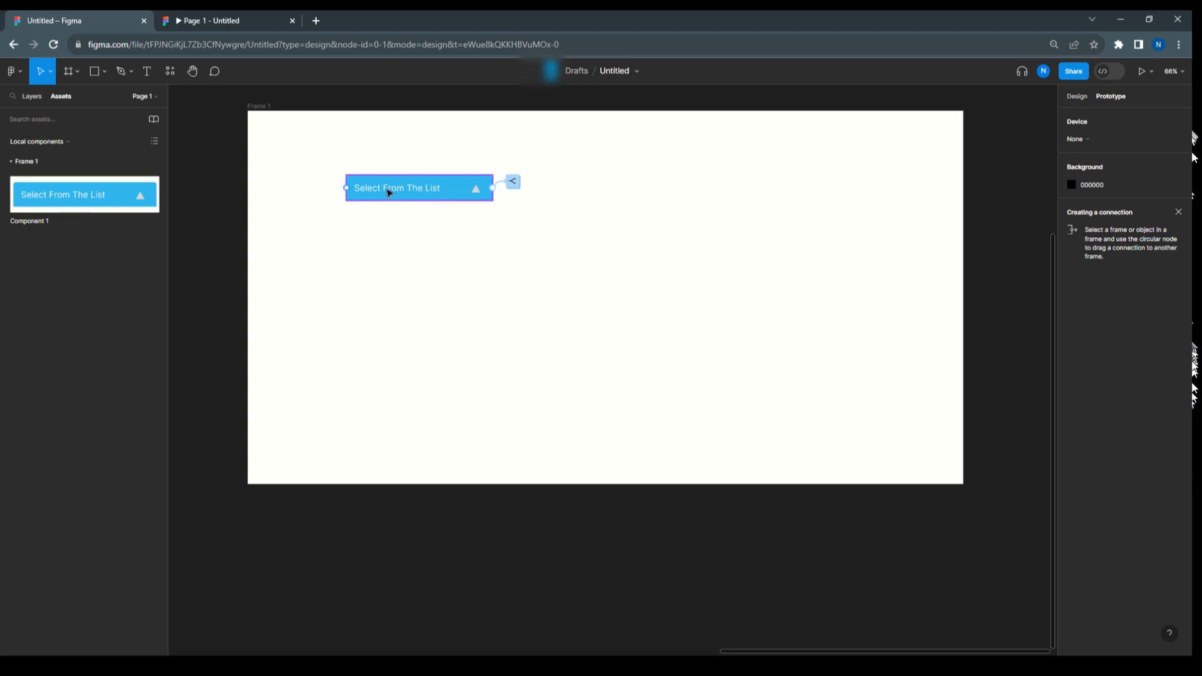
left_click_drag(321, 149, 642, 251)
left_click_drag(437, 194, 347, 141)
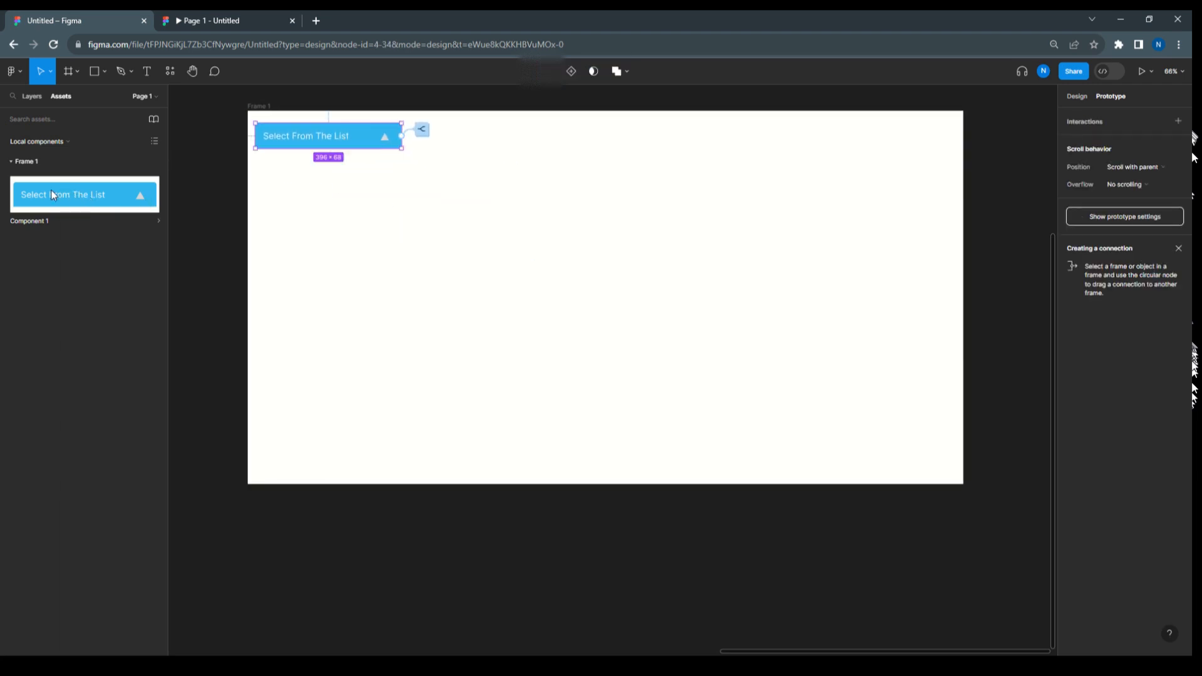
left_click_drag(52, 191, 841, 142)
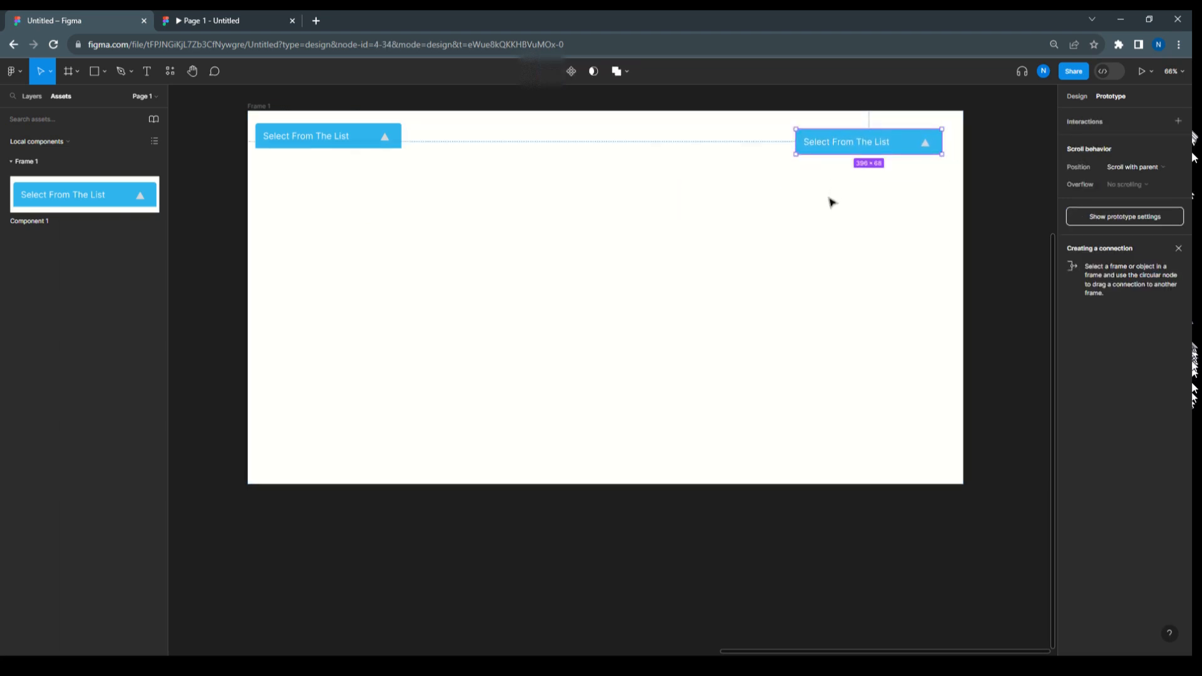
- Reload the prototype preview to check how the component and its instance appear, and return to the design file
left_click(31, 97)
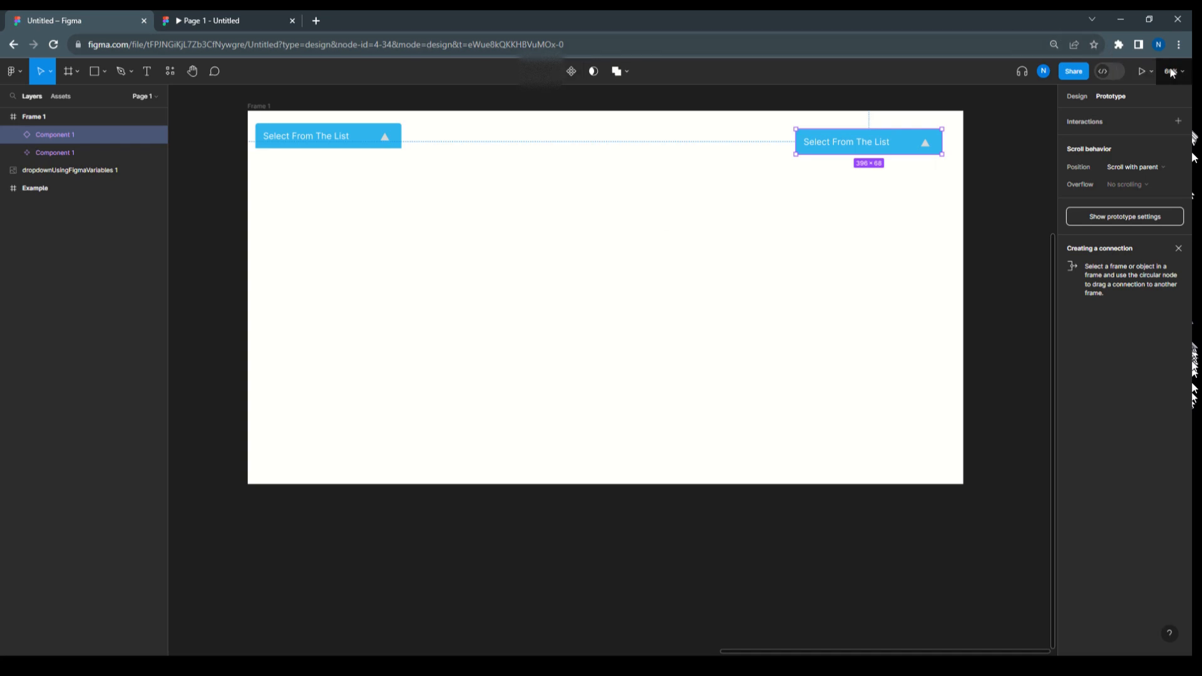
left_click(249, 14)
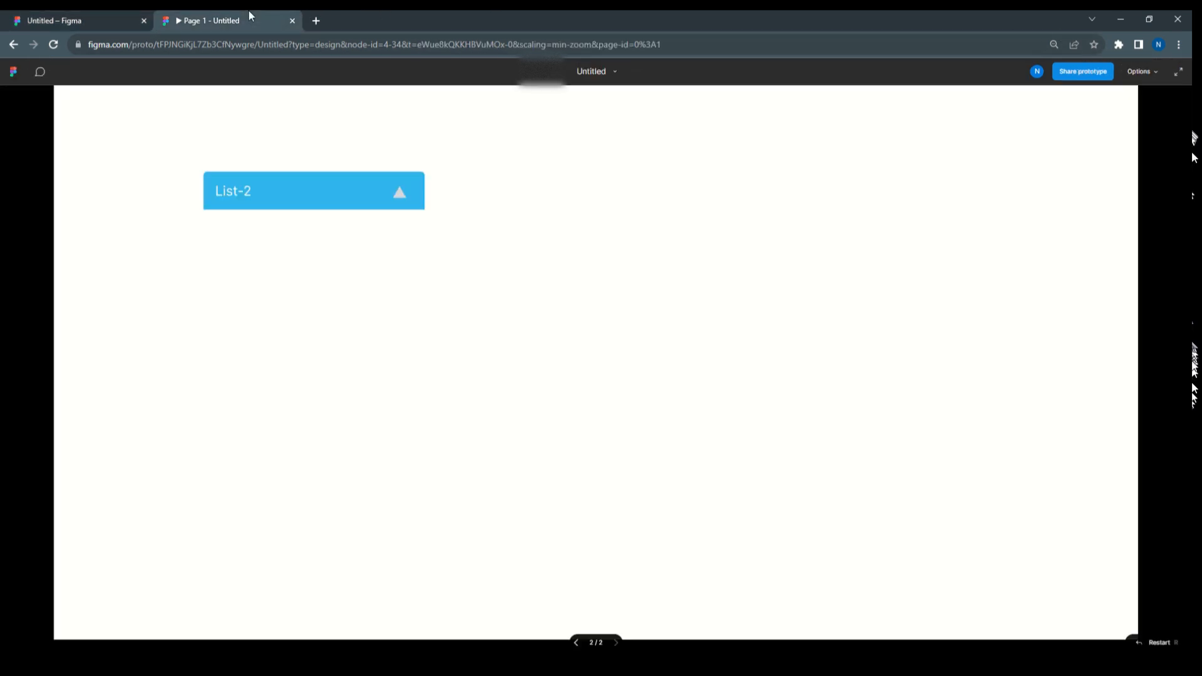
left_click(59, 44)
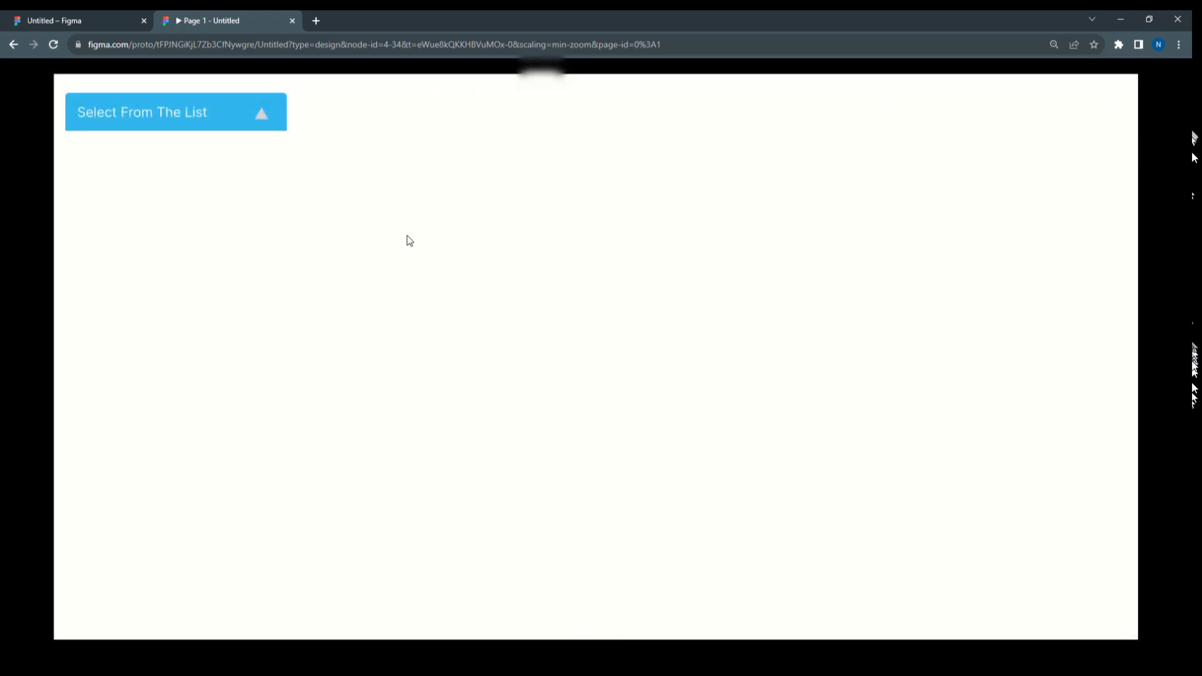
left_click(70, 16)
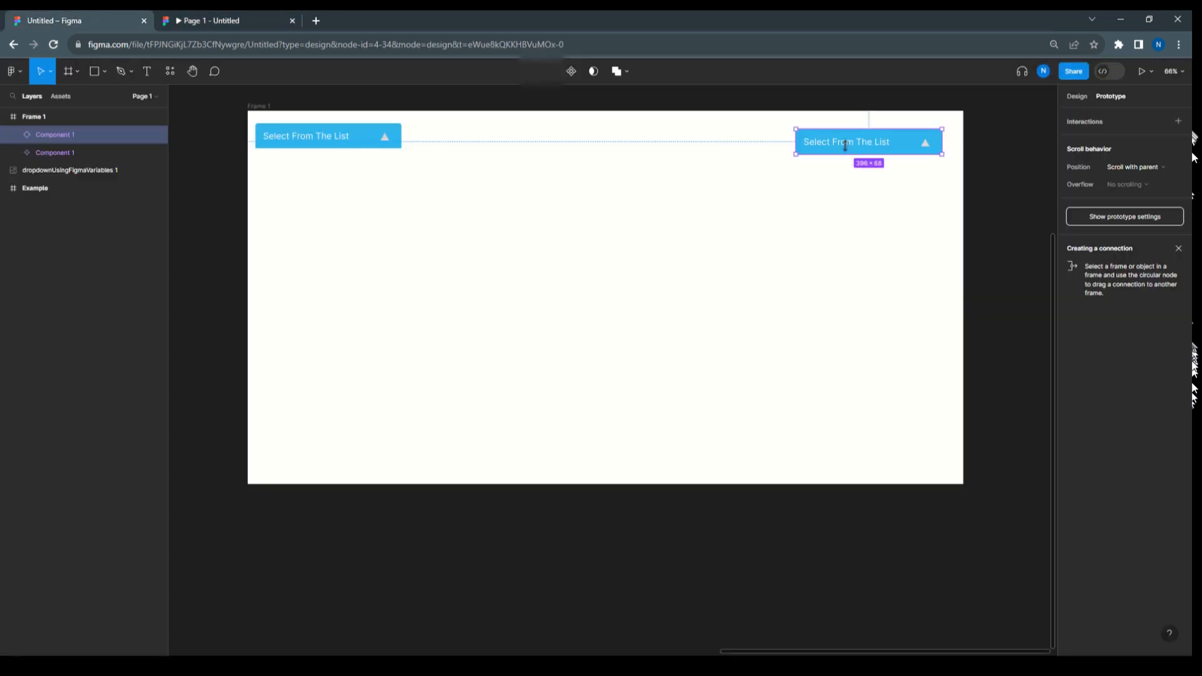
- Move the main Component 1 outside Frame 1, above its upper-left corner, and place the instance inside the frame's upper-left corner
left_click_drag(839, 139, 537, 136)
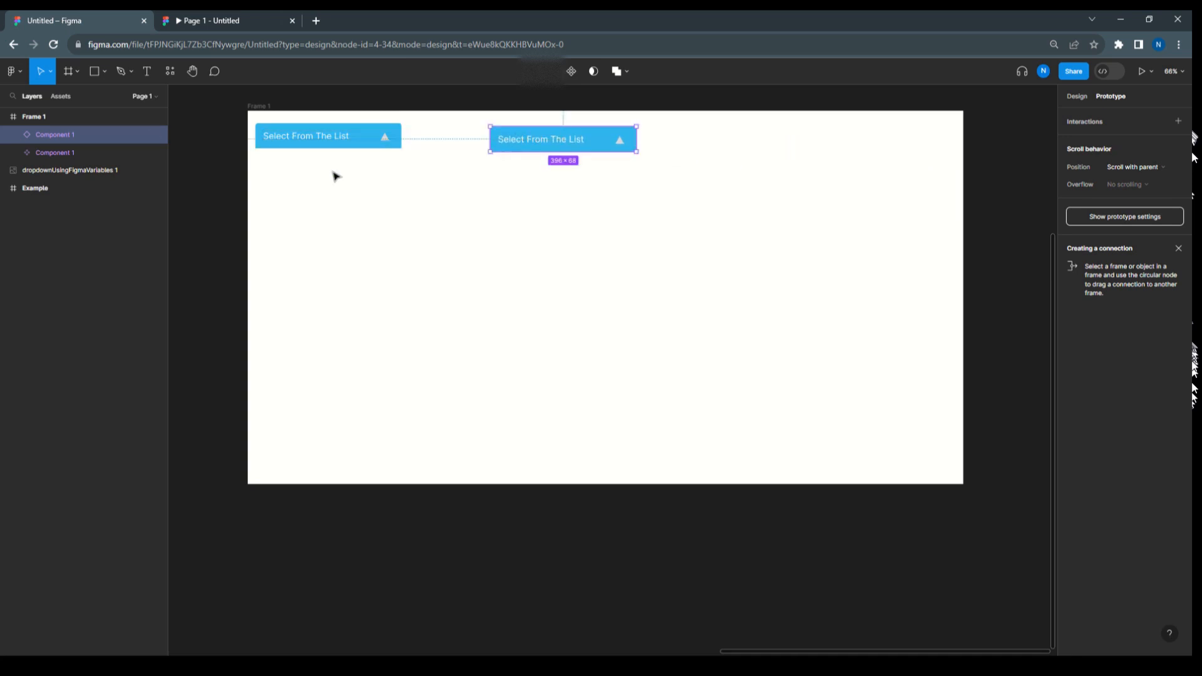
scroll(332, 181, "down", 3)
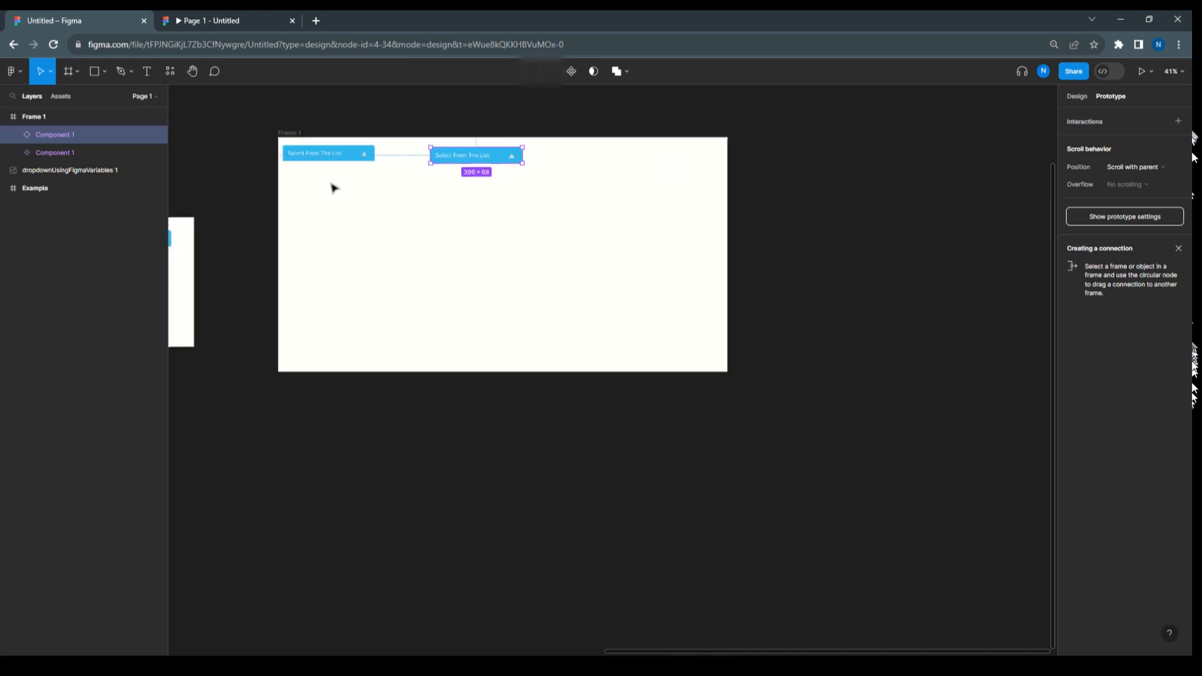
left_click(284, 152)
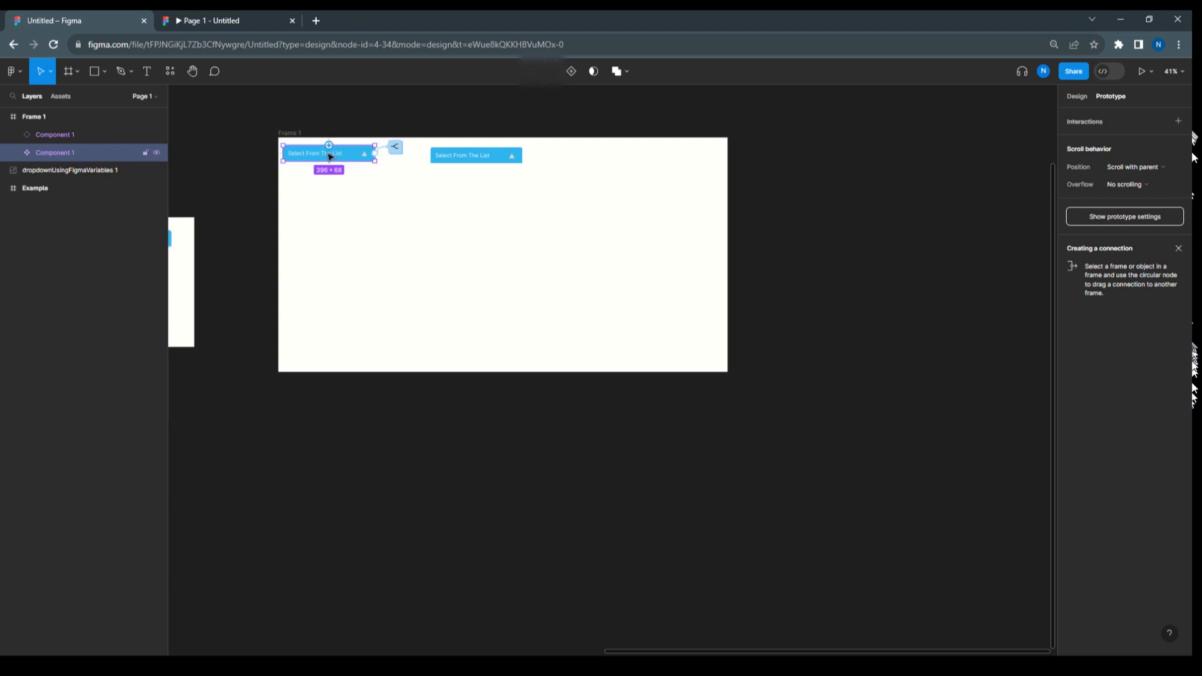
left_click(357, 195)
left_click_drag(346, 162, 303, 112)
left_click_drag(468, 161, 329, 161)
scroll(418, 180, "up", 2)
scroll(407, 169, "down", 2)
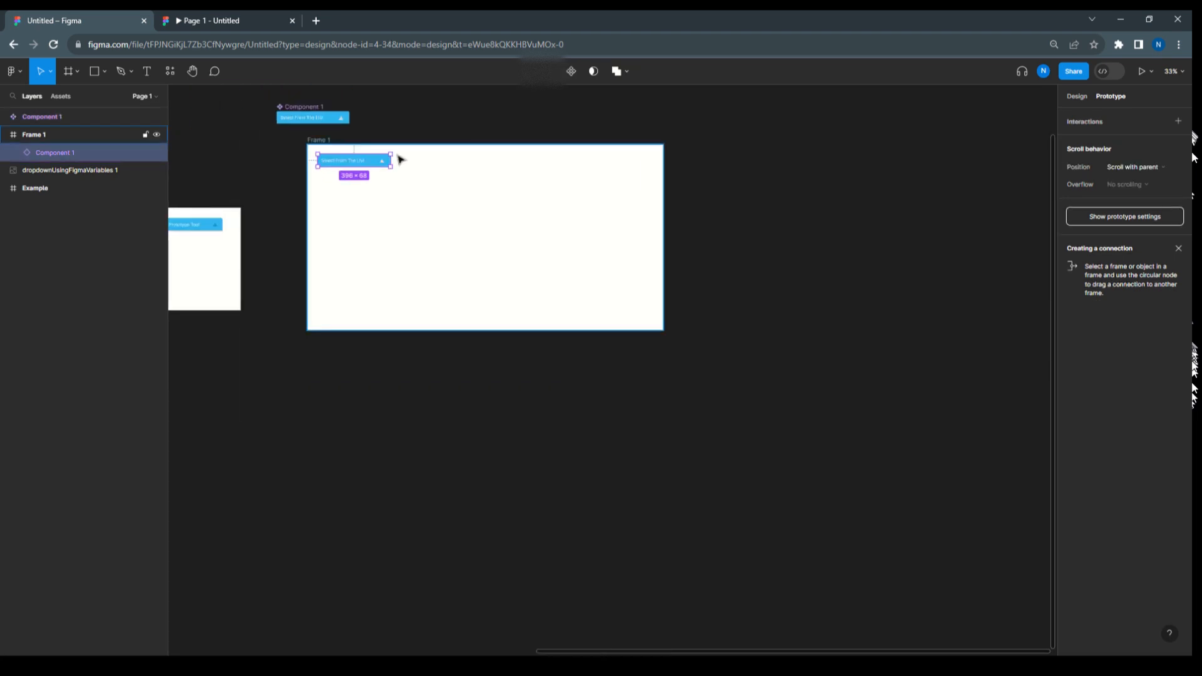
left_click(250, 128)
left_click_drag(249, 130, 240, 136)
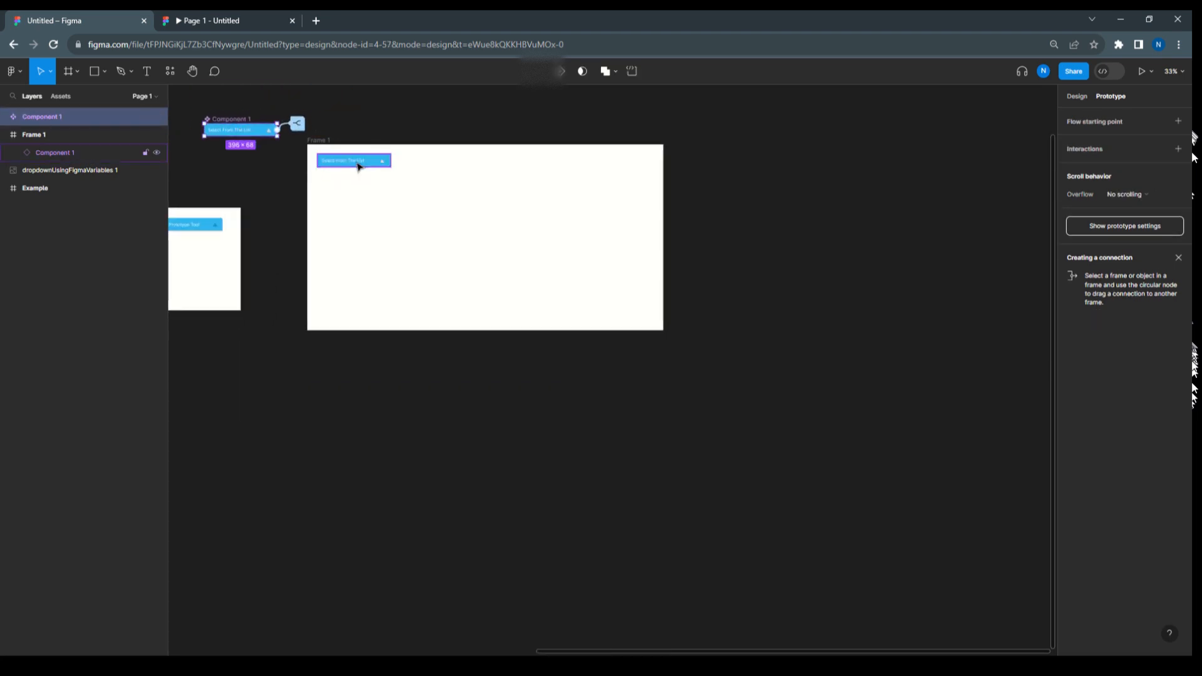
left_click(352, 167)
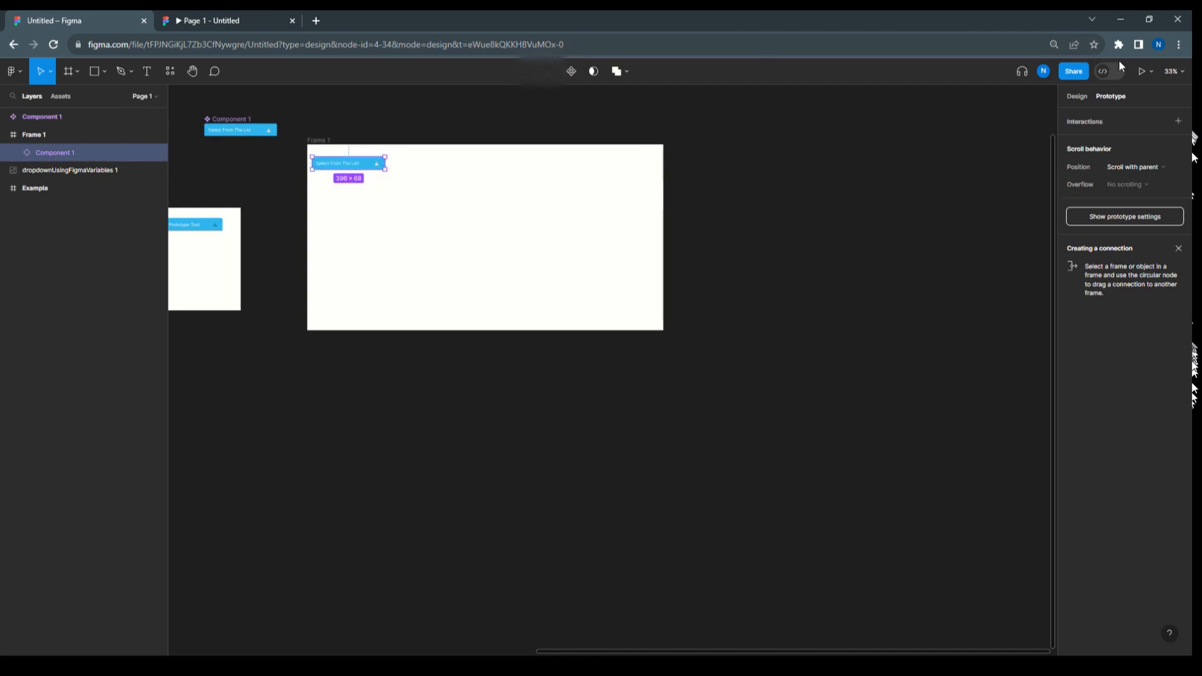
- Present the prototype and test the dropdown instance by choosing List-1, List-2 and List-3 twice, reopening it between selections
left_click(1151, 71)
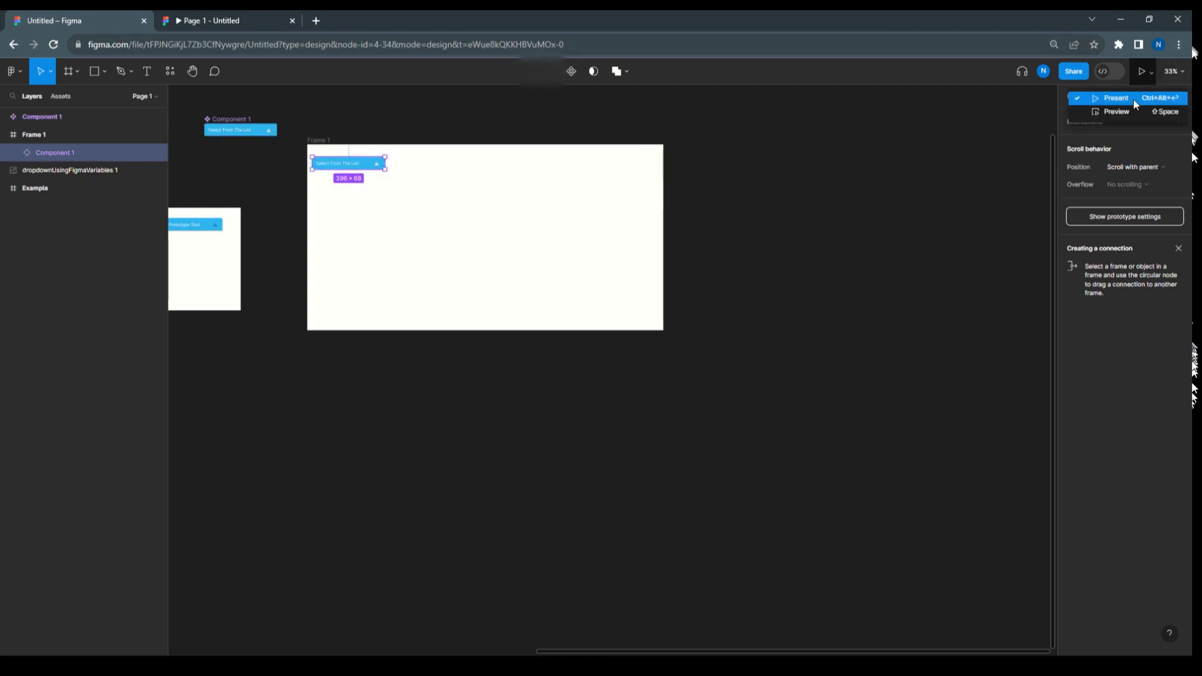
left_click(1135, 104)
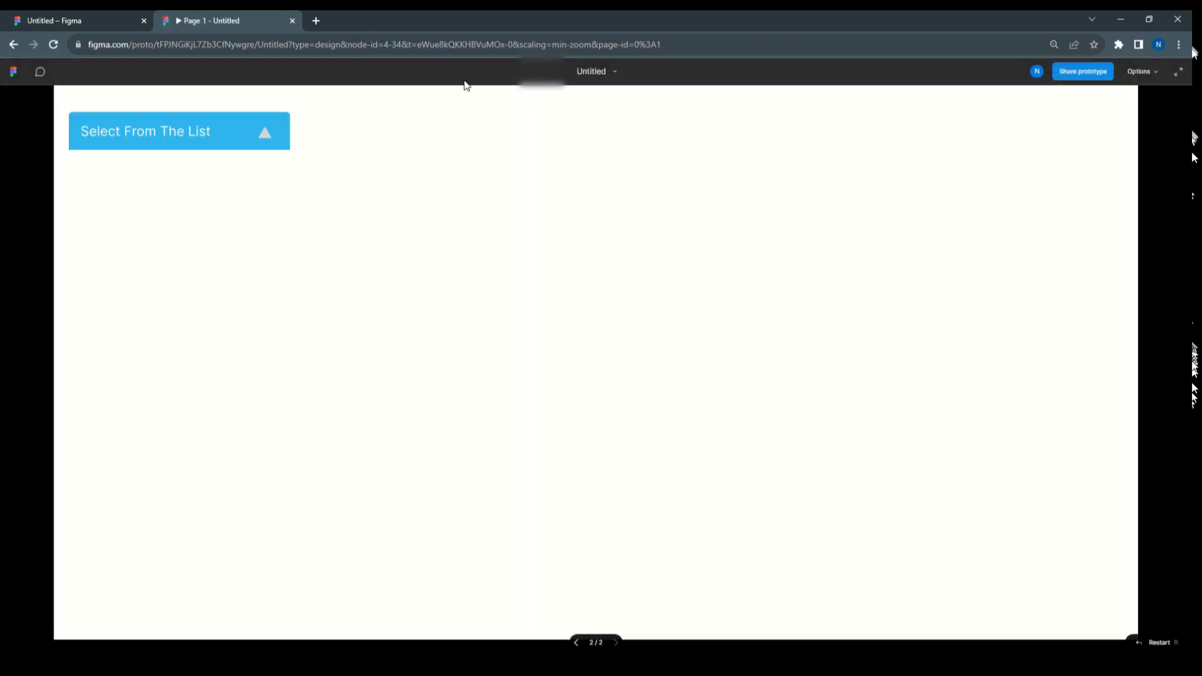
left_click(241, 136)
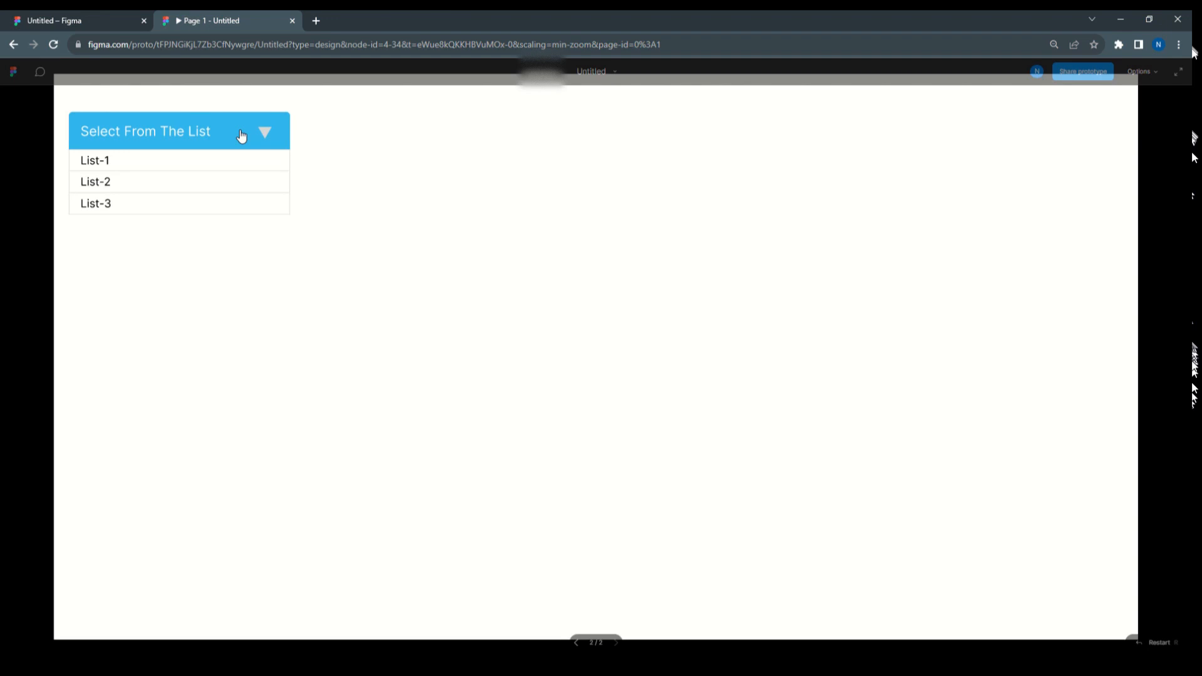
left_click(151, 164)
left_click(166, 138)
left_click(136, 181)
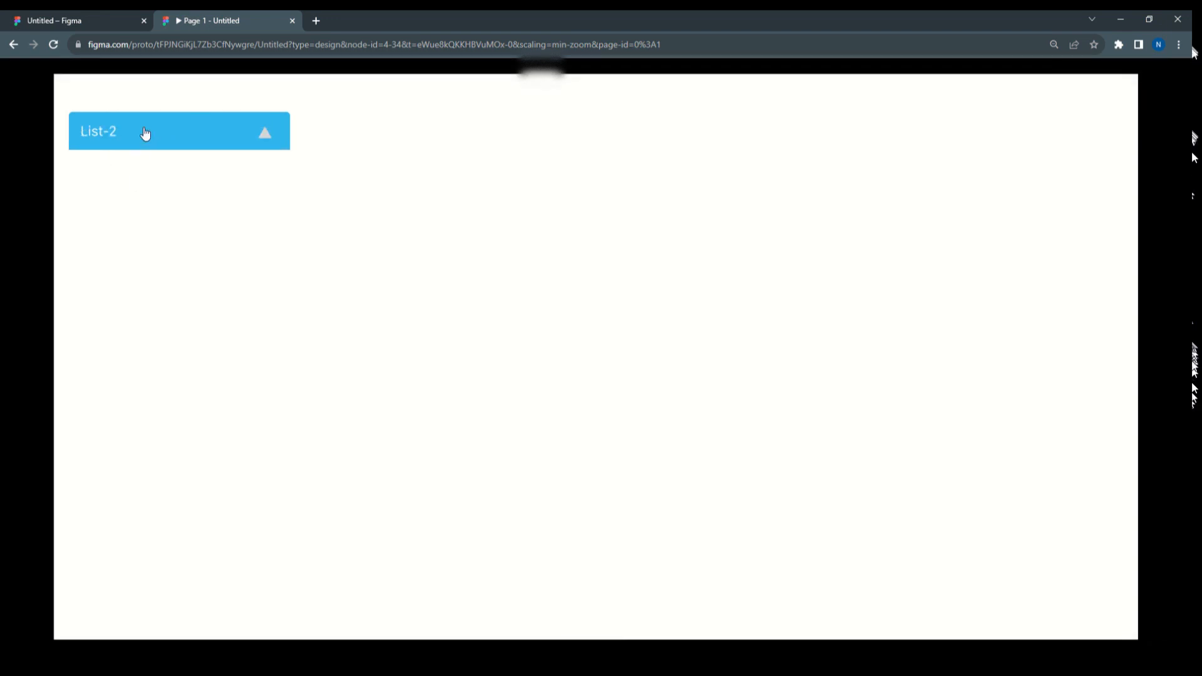
left_click(143, 134)
left_click(138, 203)
left_click(137, 138)
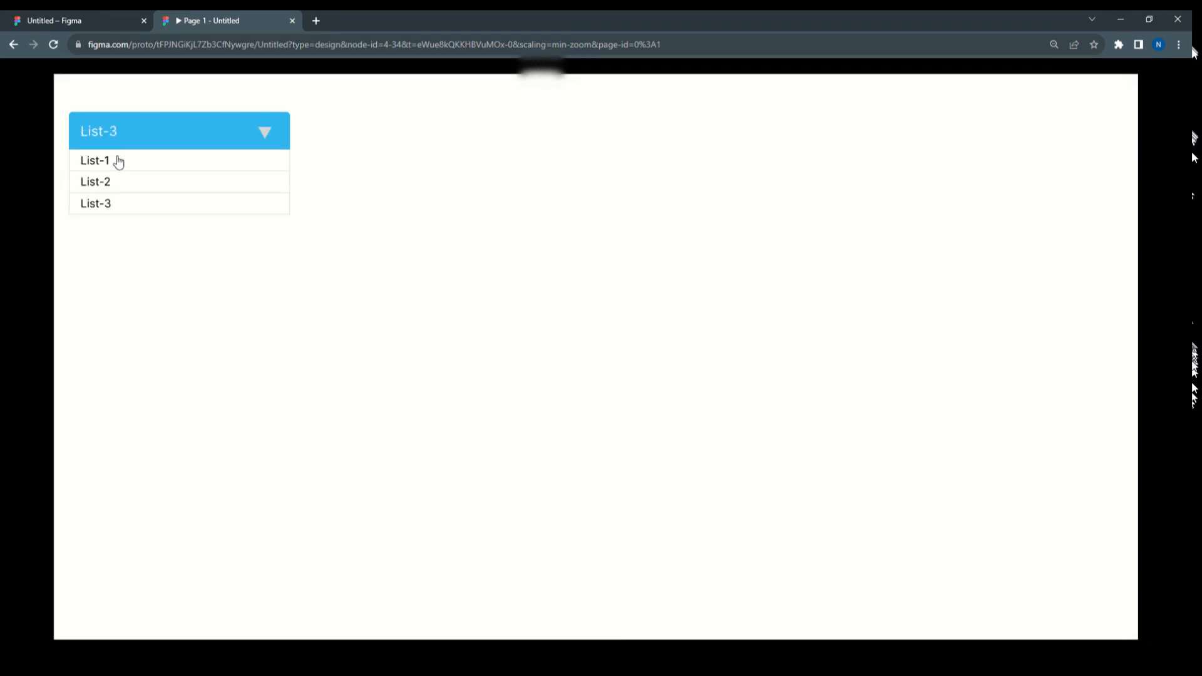
left_click(118, 161)
left_click(139, 138)
left_click(125, 182)
left_click(140, 133)
left_click(130, 202)
- Return to the design file and check the design properties of the Select From The List text inside the instance
left_click(54, 20)
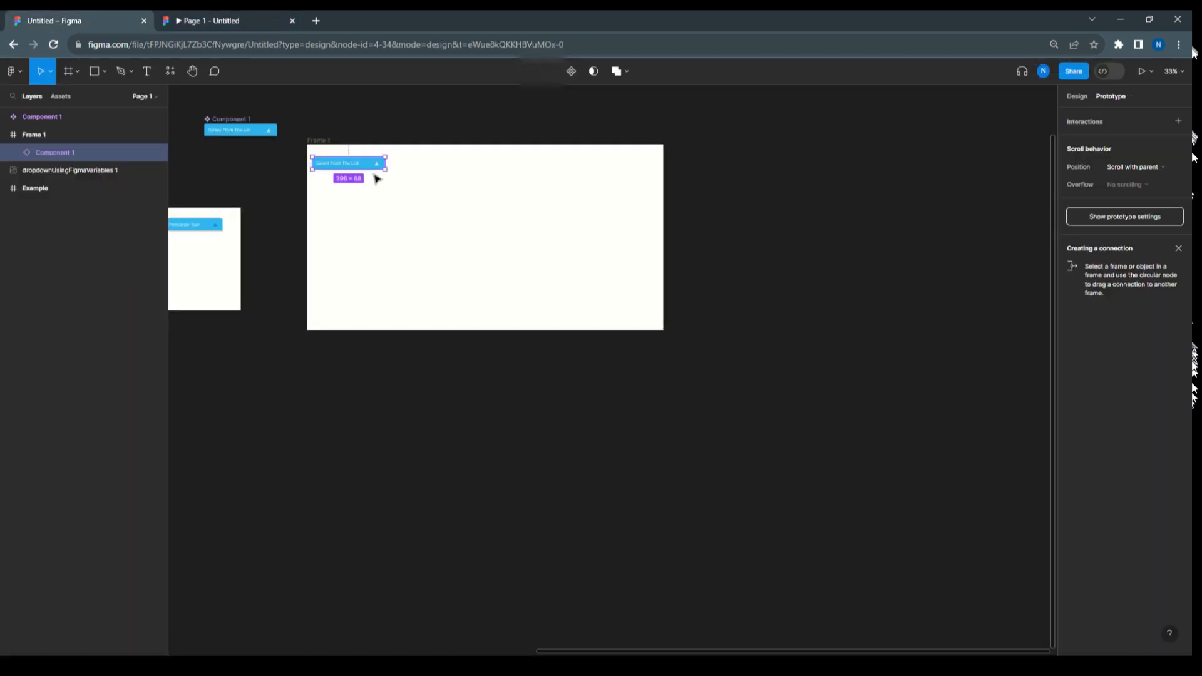
scroll(345, 151, "up", 6)
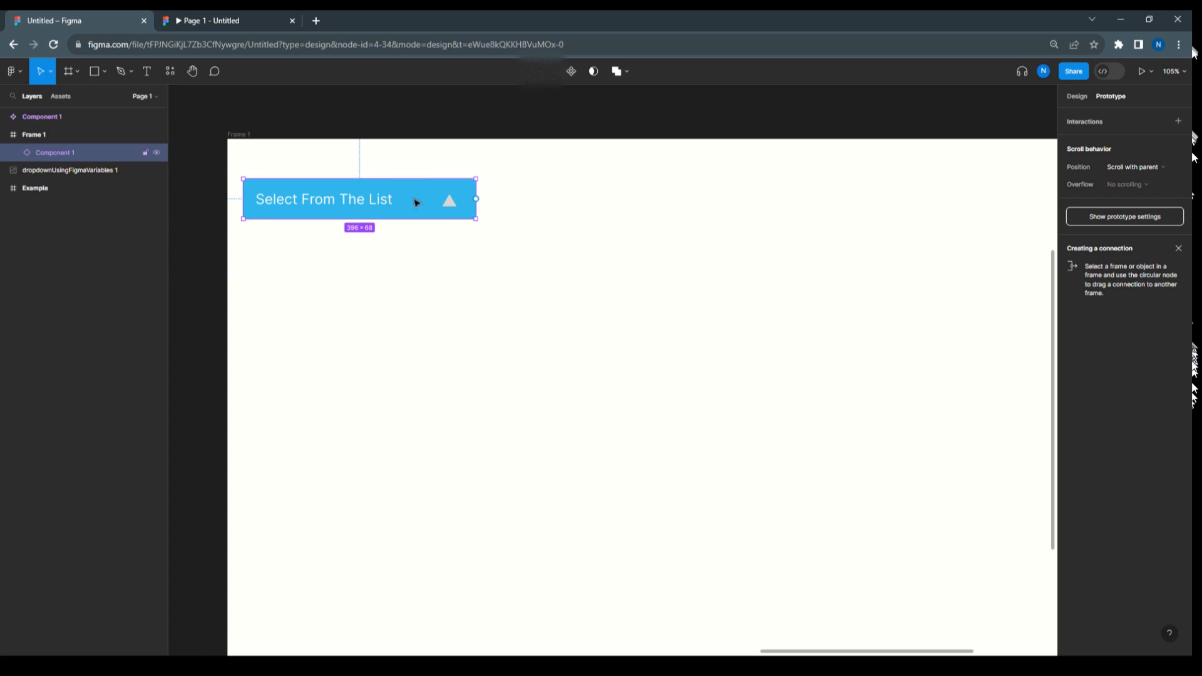
double_click(306, 201)
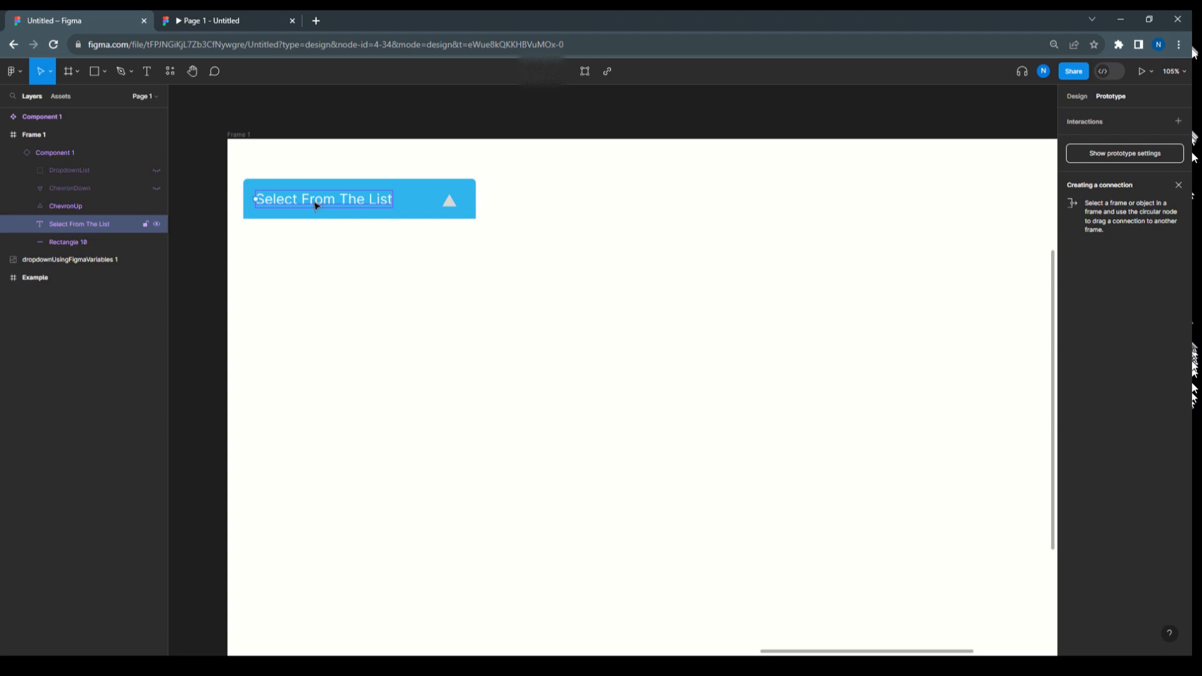
left_click(1077, 96)
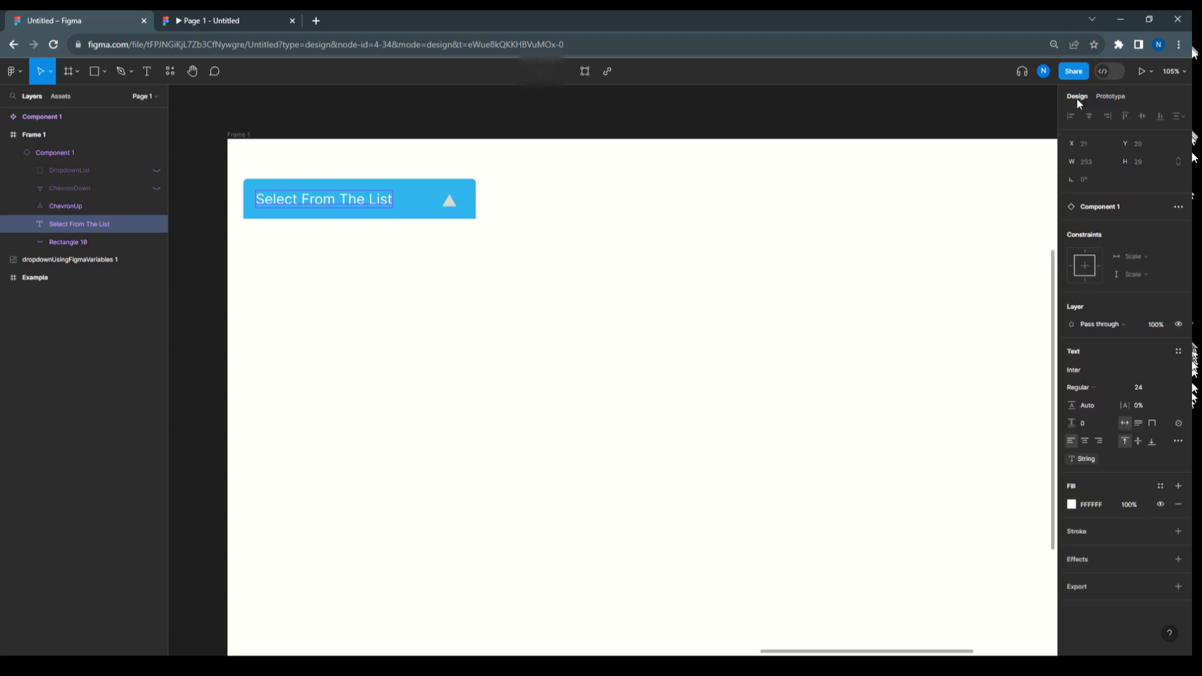
left_click(614, 210)
- In the local variables, set the String variable's value to "Select From The List22"
left_click(1091, 169)
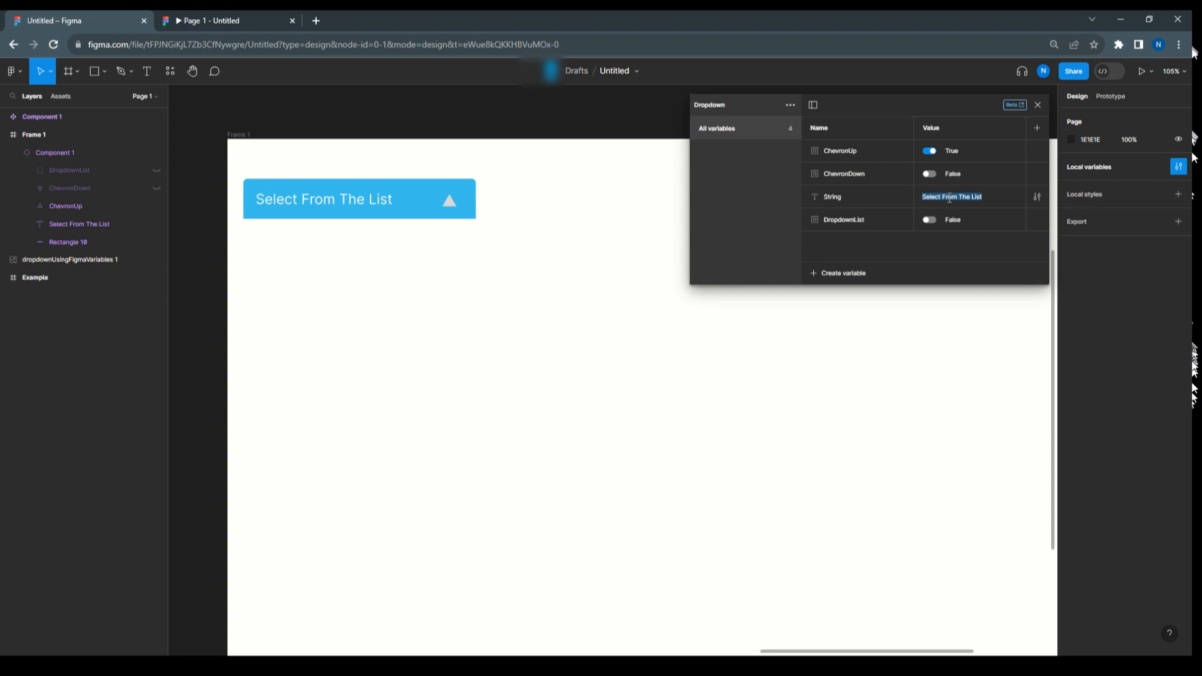
left_click(997, 198)
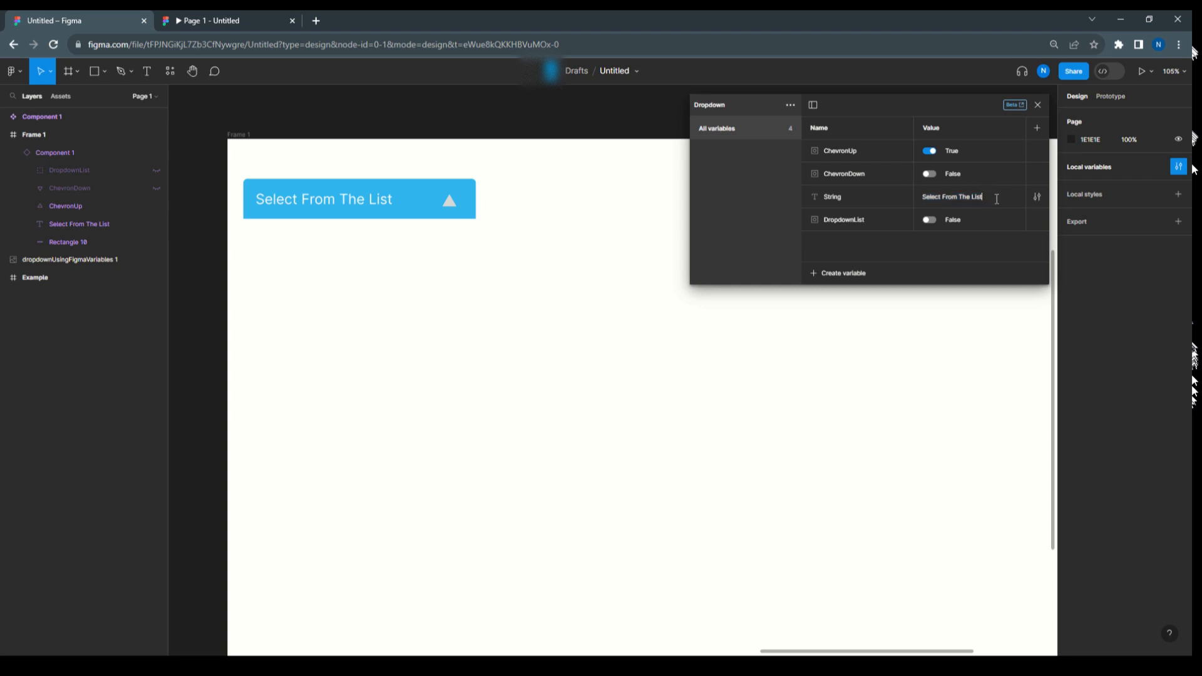
type("22")
left_click(997, 253)
- Restore the String variable's value to "Select From The List"
left_click(970, 195)
left_click(1003, 197)
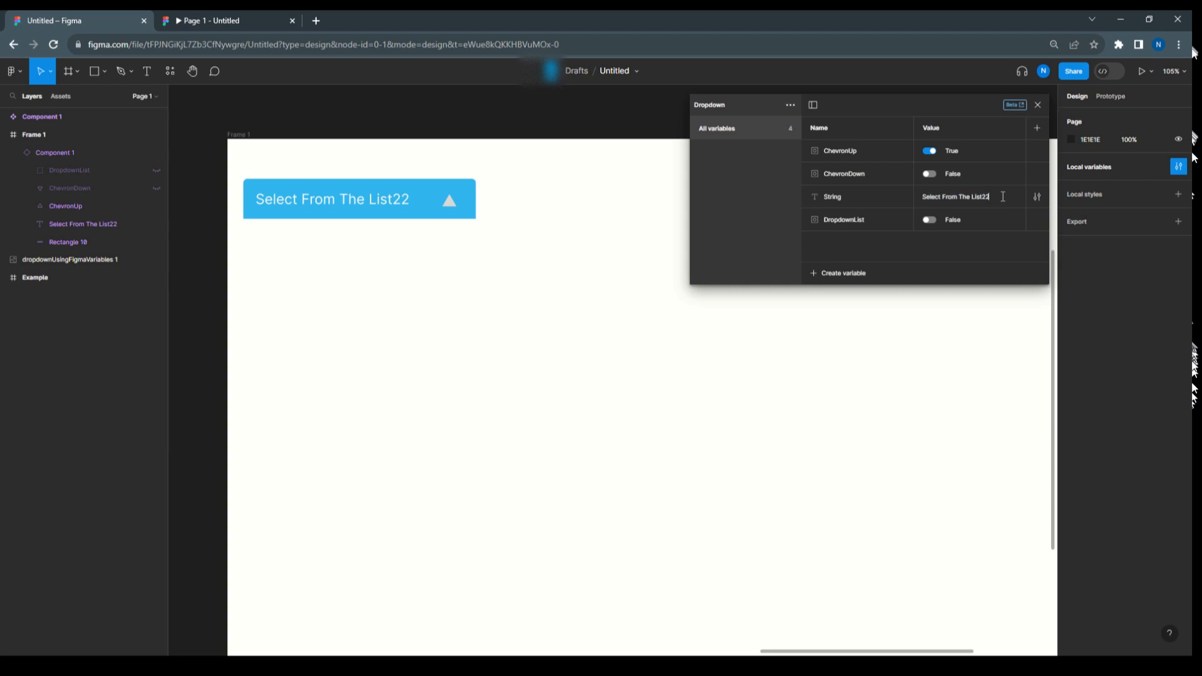
key("BackSpace")
key("Return")
- Inspect the properties of the instance's Rectangle 10, Select From The List, ChevronUp and DropdownList layers
left_click(61, 240)
left_click(72, 223)
left_click(74, 201)
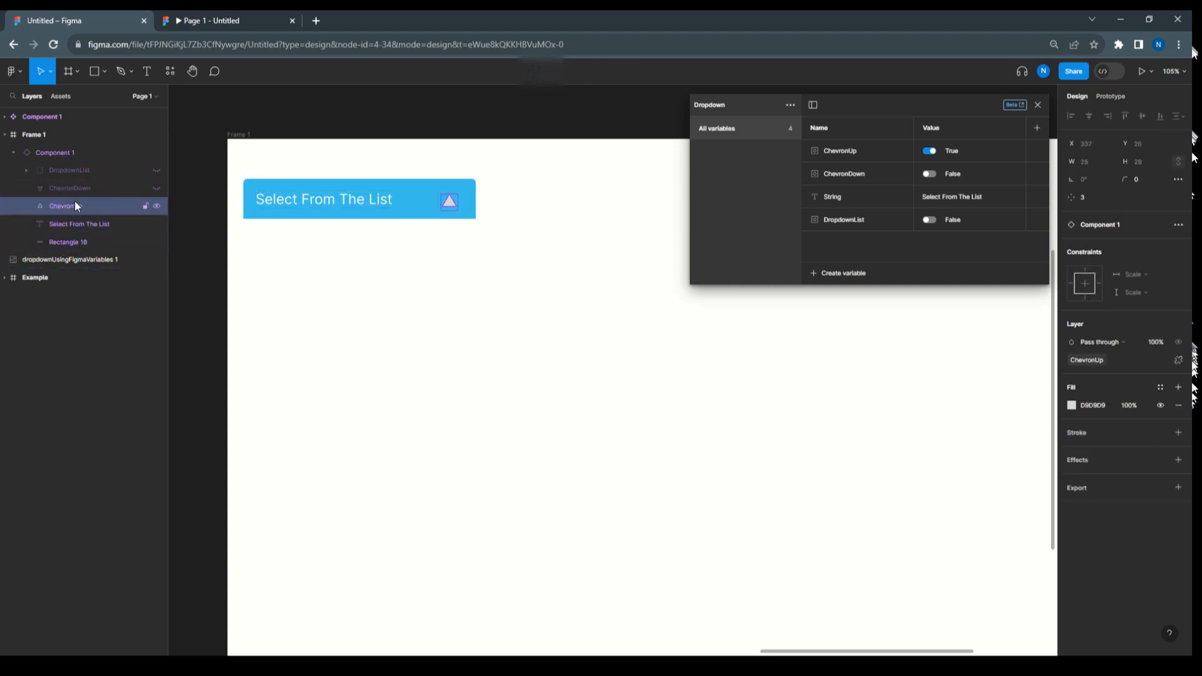
left_click(55, 172)
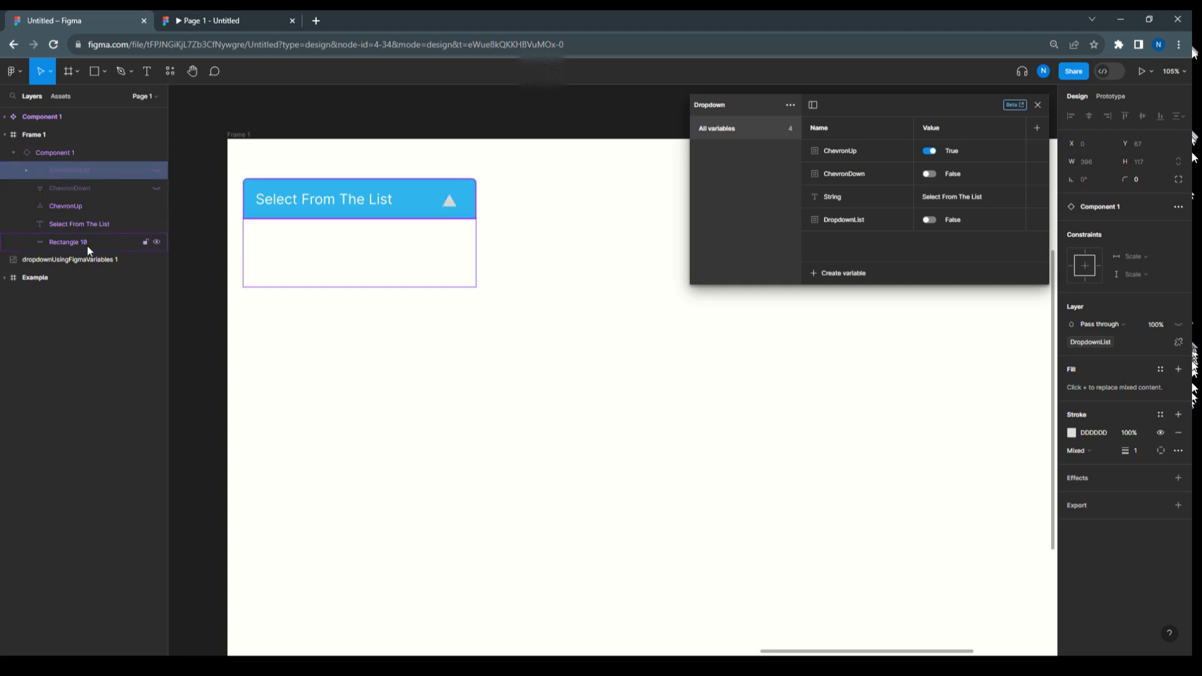
left_click(268, 257)
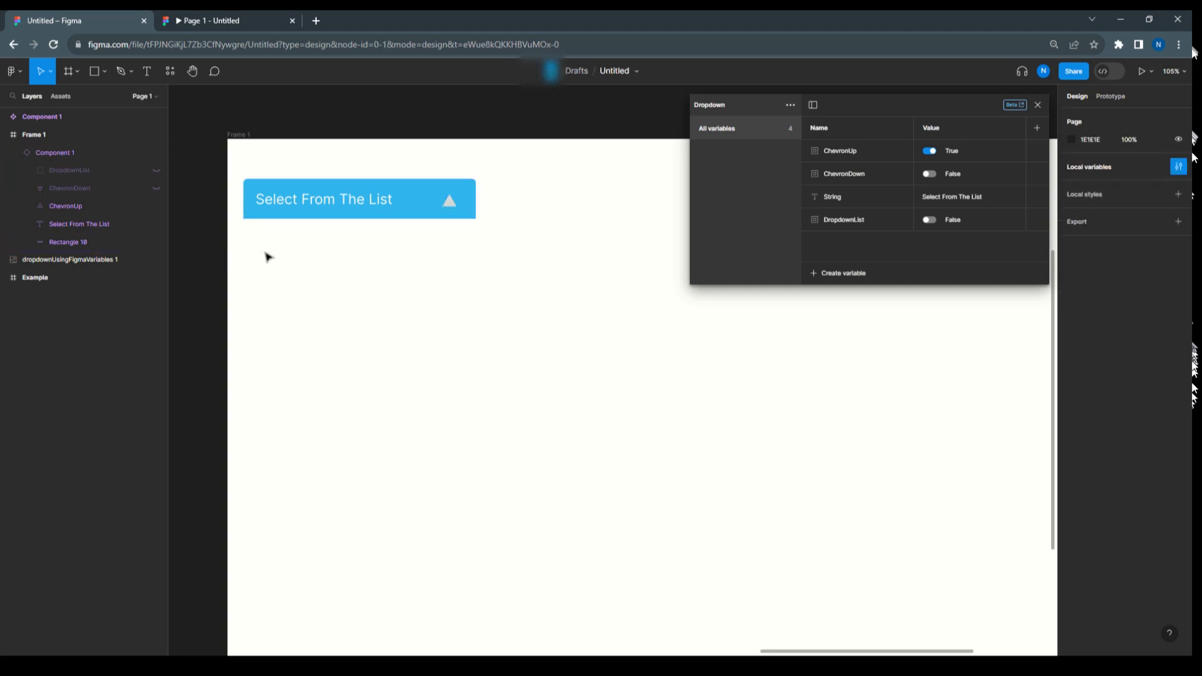
- Expand the instance's DropdownList and List3 groups and inspect the row's Rectangle 12 and text layers
left_click(26, 170)
left_click(39, 188)
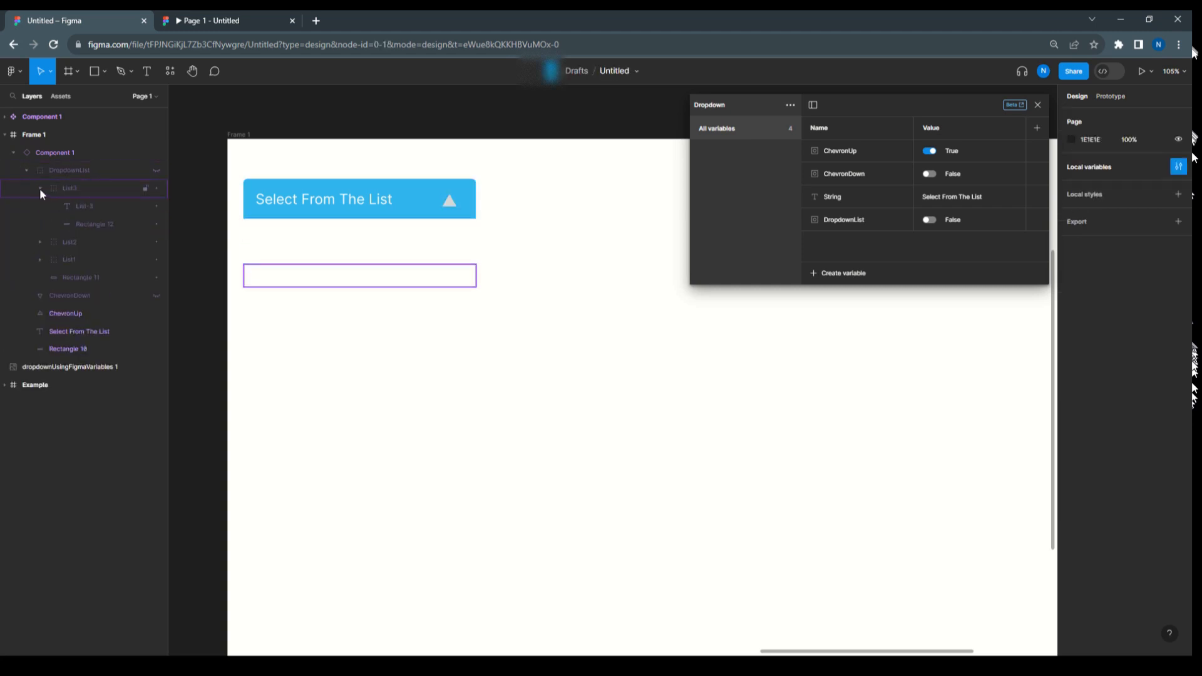
left_click(111, 224)
left_click(73, 205)
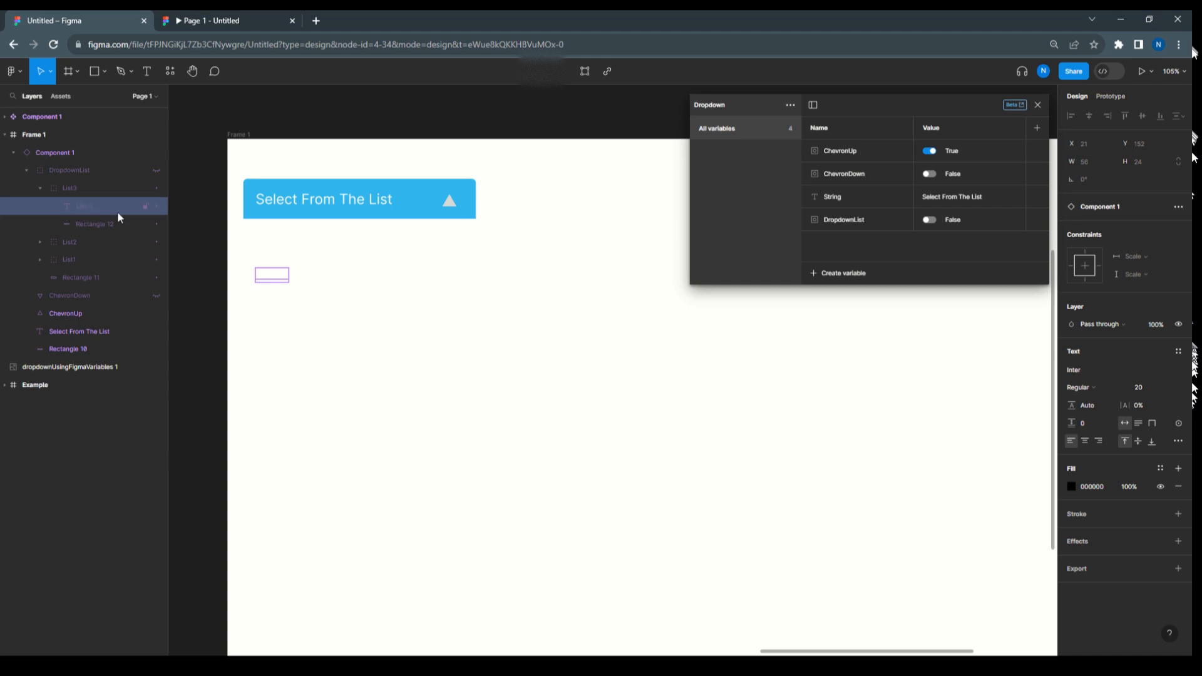
- Create a string variable named List1 in the Dropdown collection with the value "Invision"
left_click(849, 275)
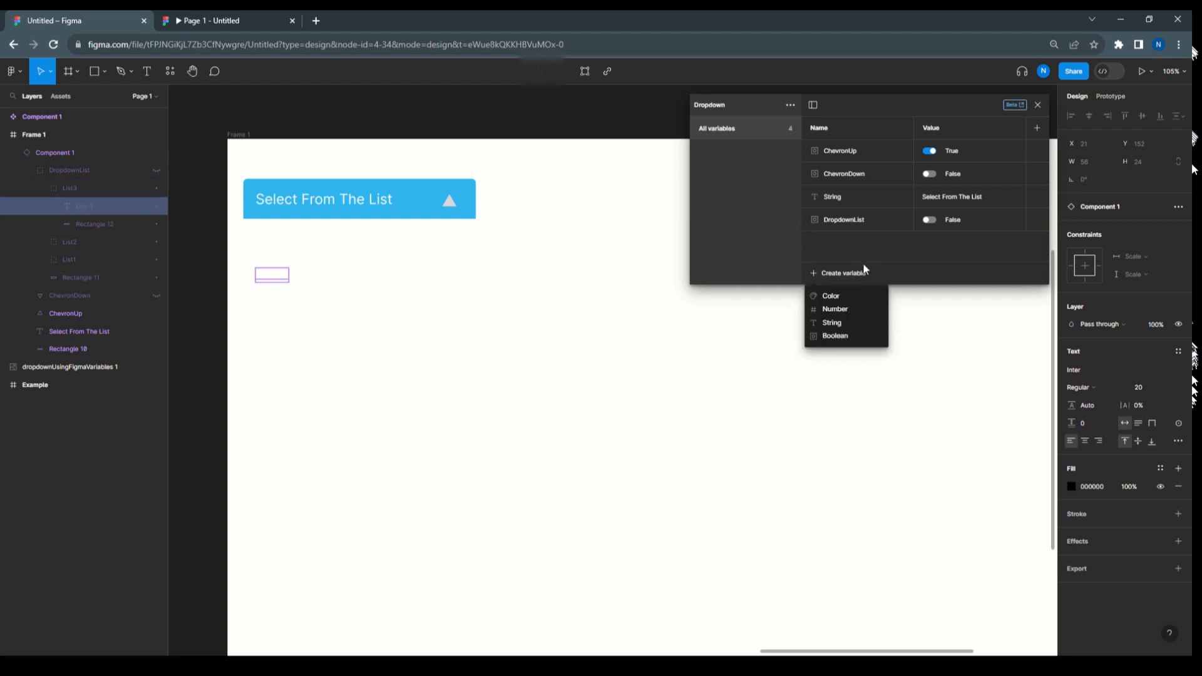
left_click(853, 323)
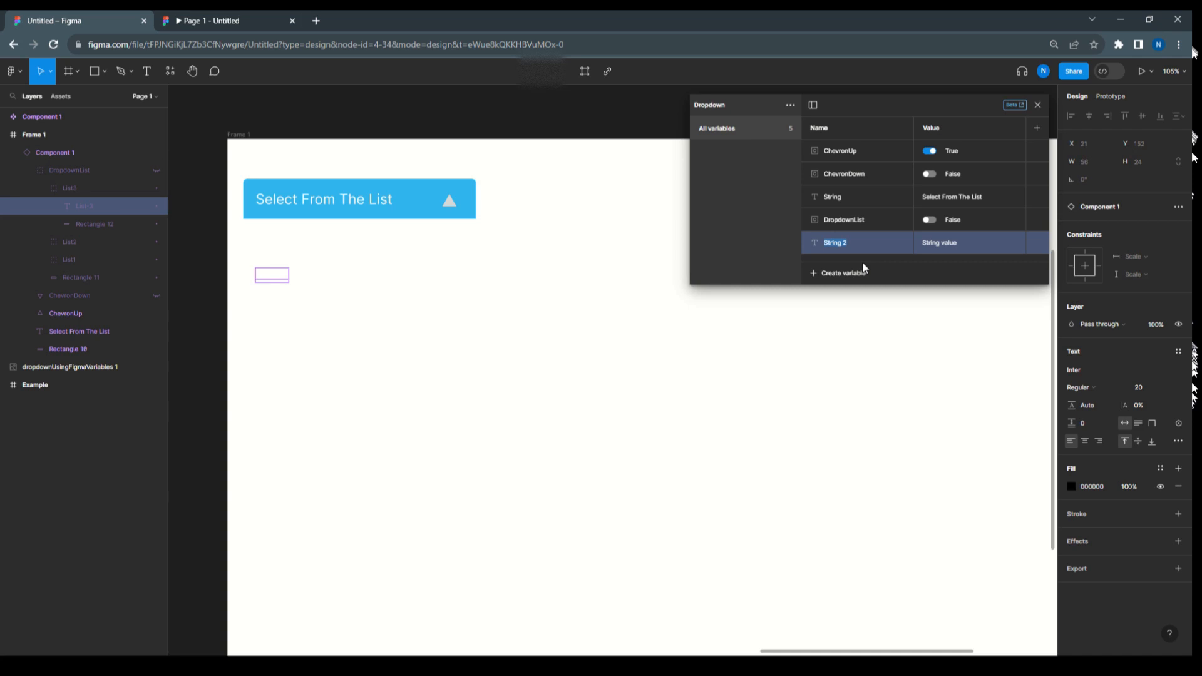
type("List1")
left_click(938, 242)
key("BackSpace")
- Reload the prototype, choose List-1 from the dropdown and reopen the list to check its options
left_click(220, 10)
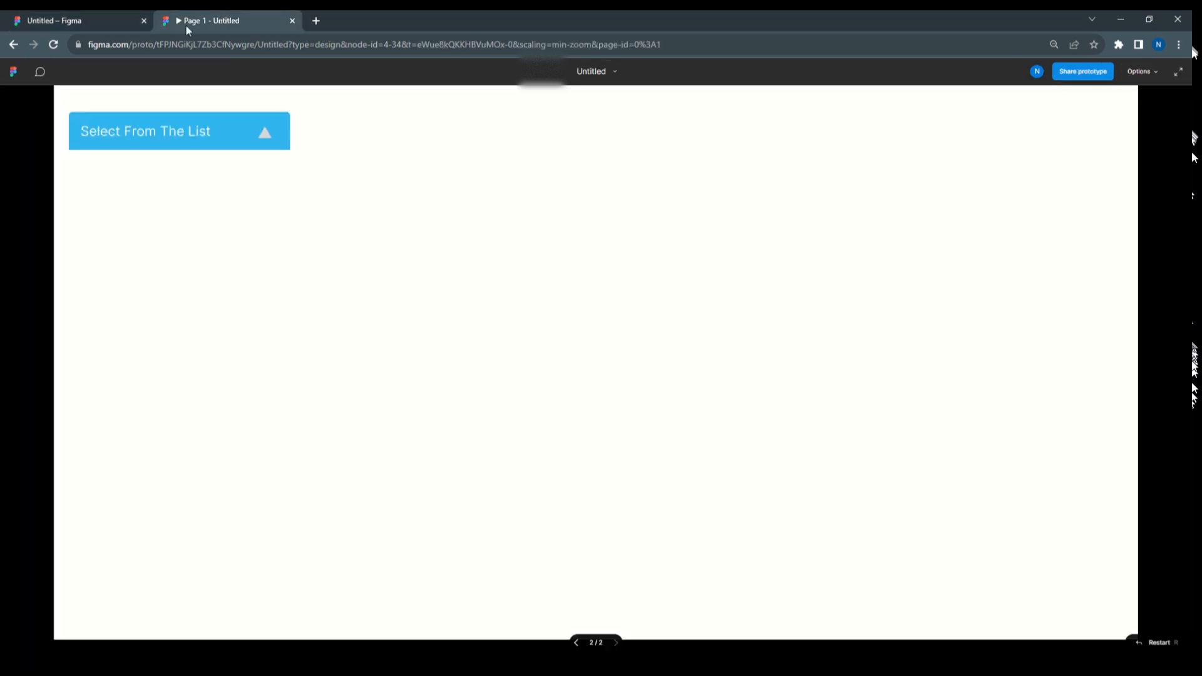
left_click(53, 42)
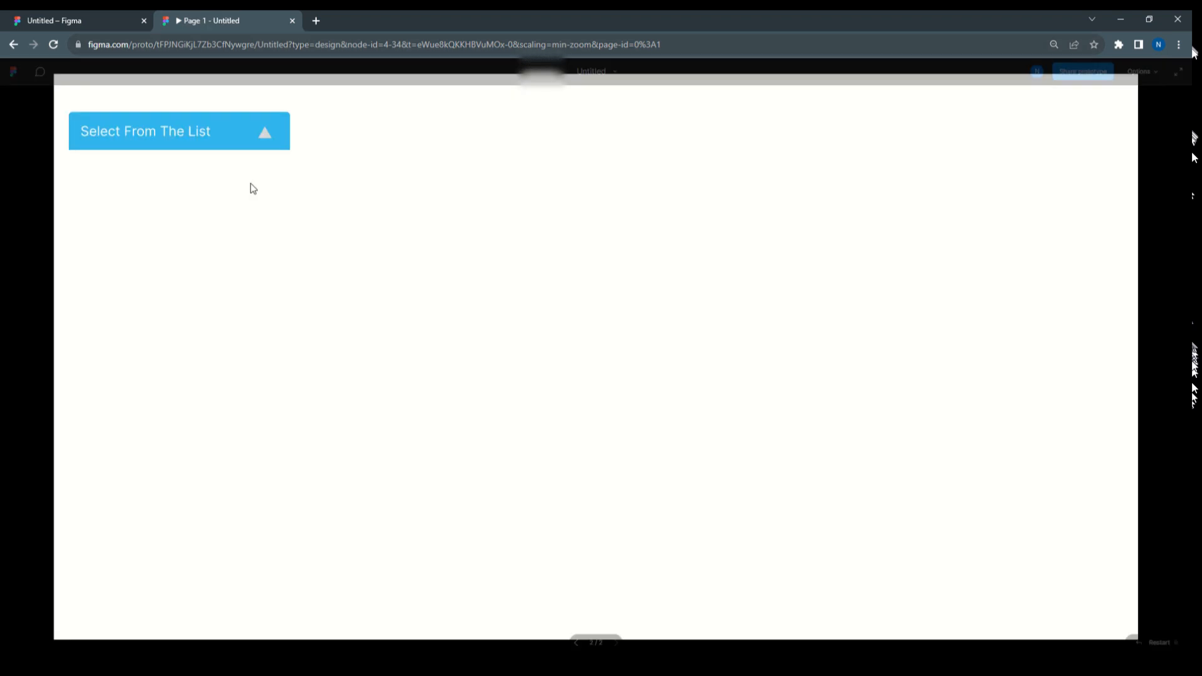
left_click(171, 134)
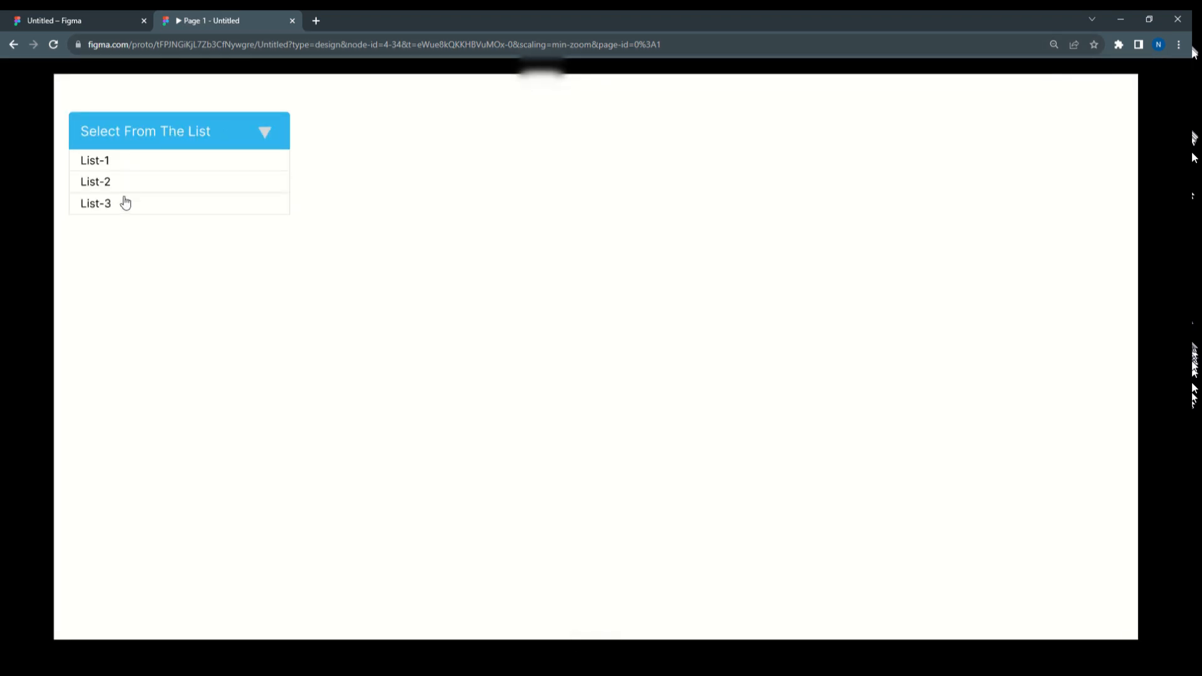
left_click(117, 161)
left_click(129, 134)
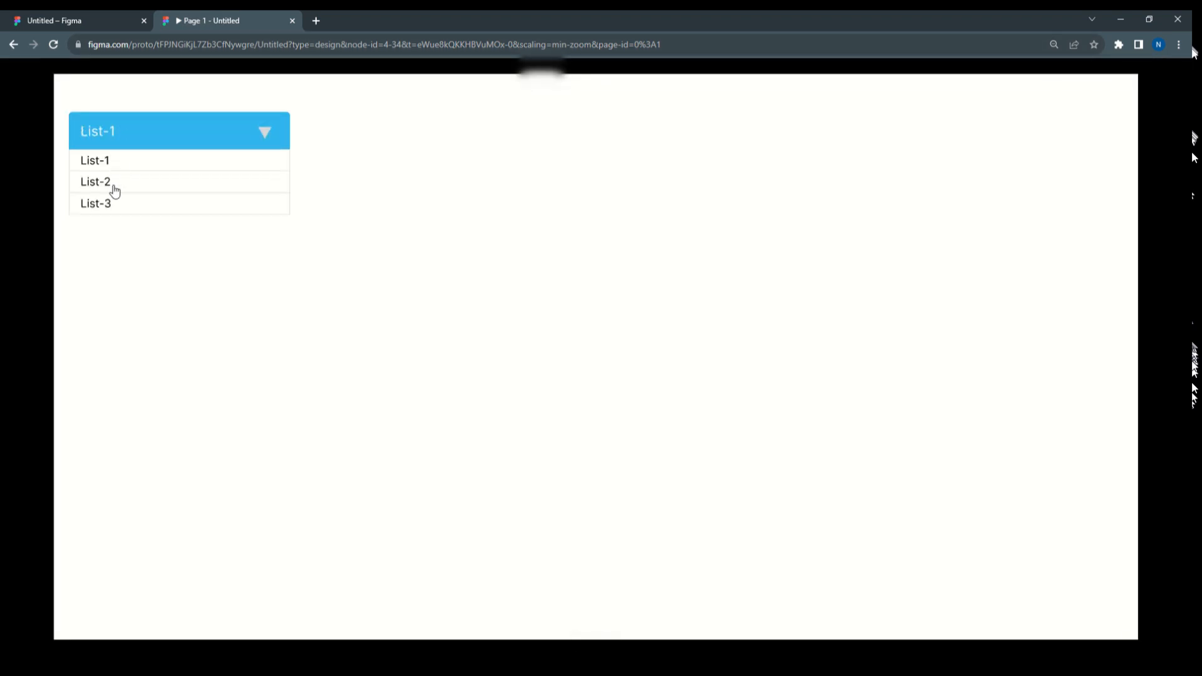
- Bind the instance's List-3 text layer to the List1 variable and rename that variable List3
left_click(44, 21)
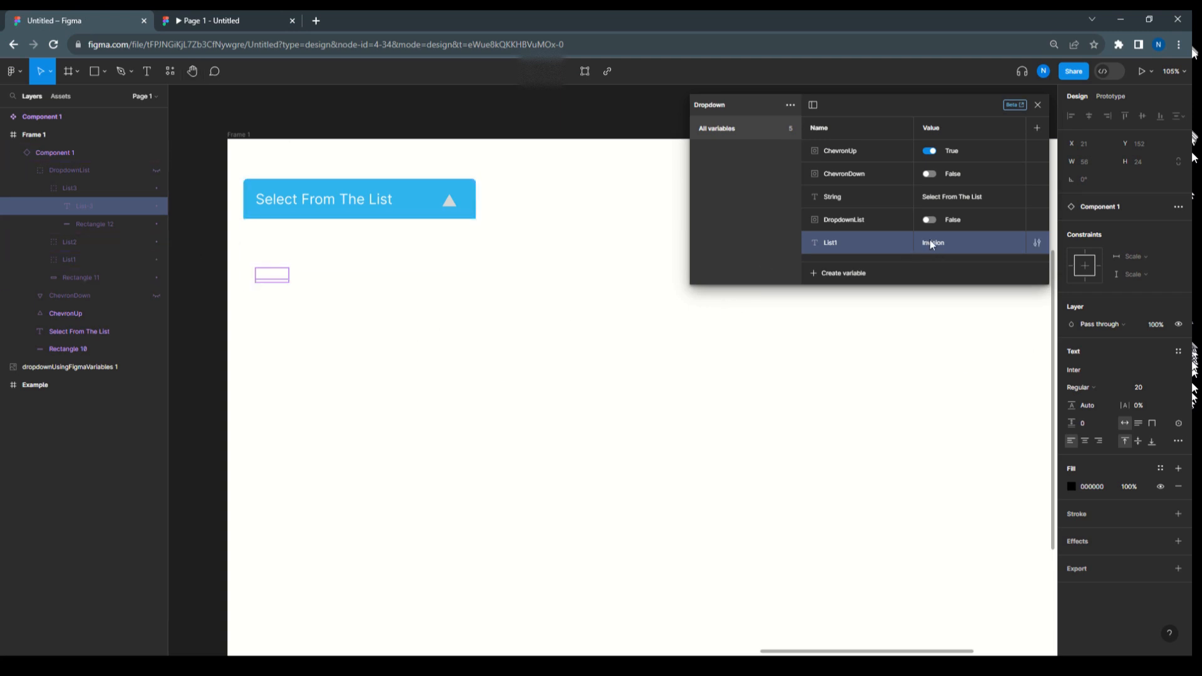
left_click(1179, 424)
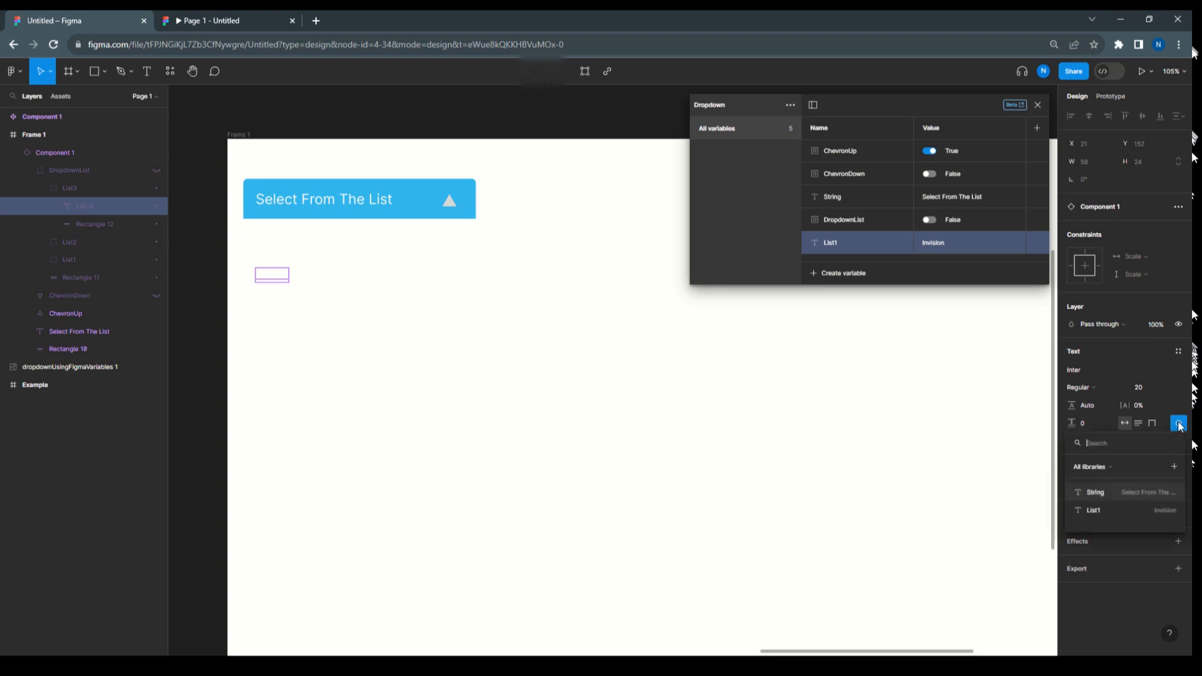
left_click(1102, 511)
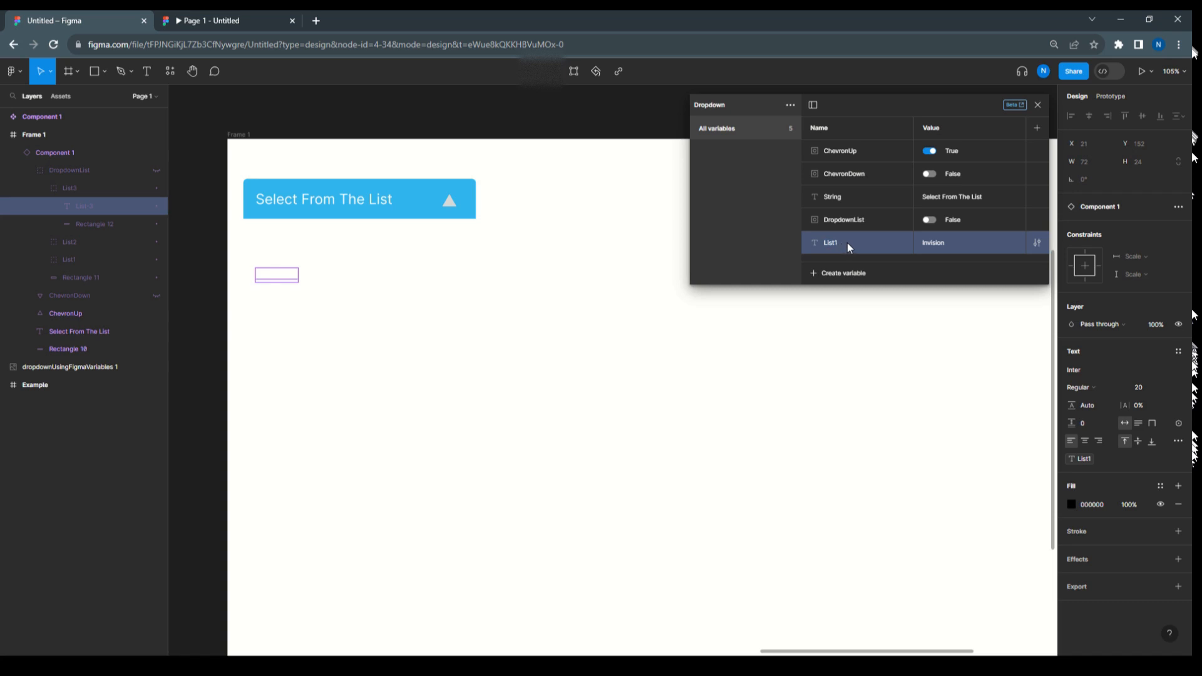
key("Return")
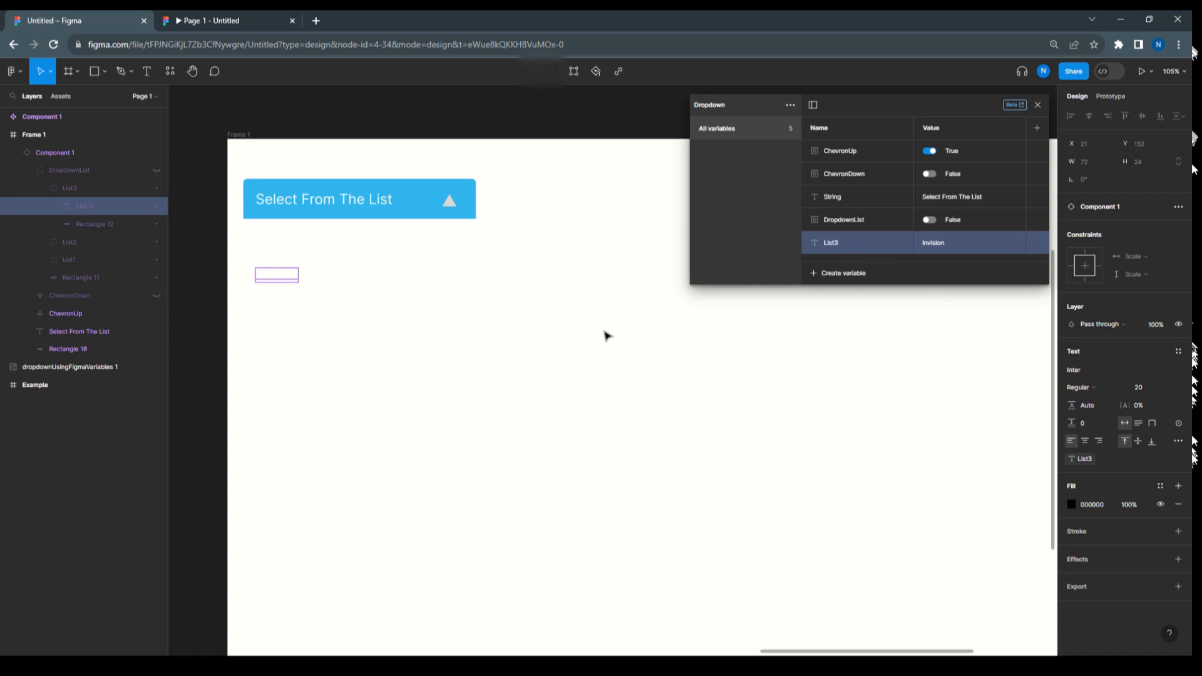
left_click(1038, 104)
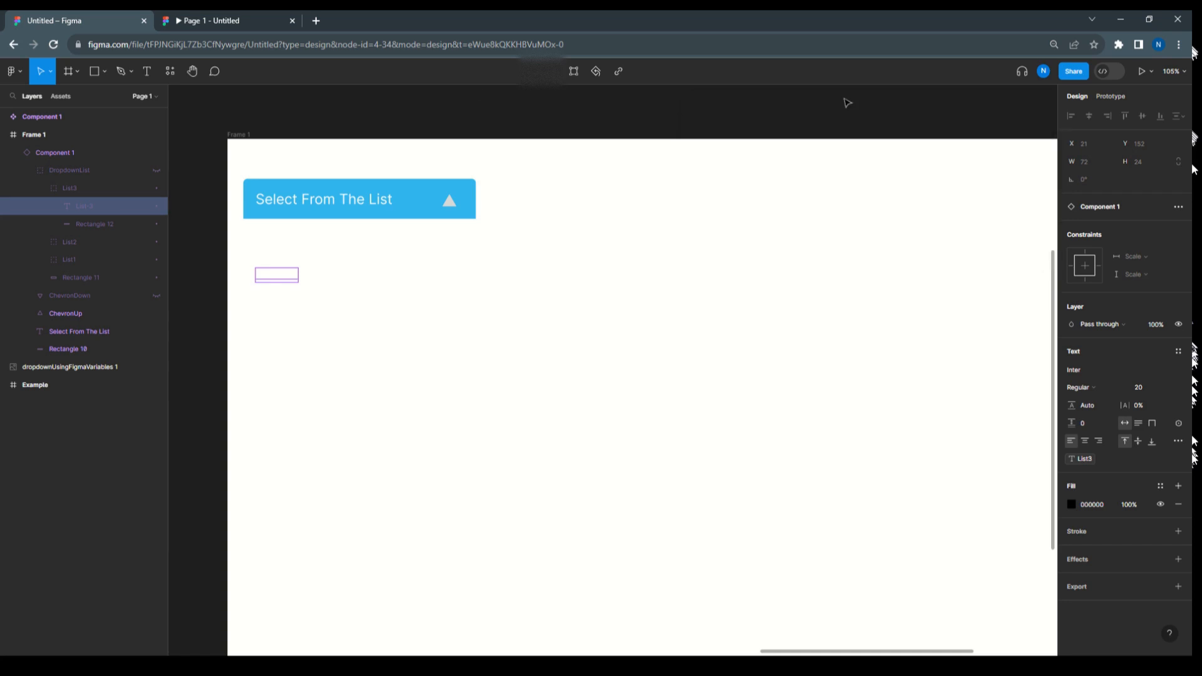
- In the List3 group's click interaction, set the String variable to the List3 variable instead of the fixed text
left_click(75, 189)
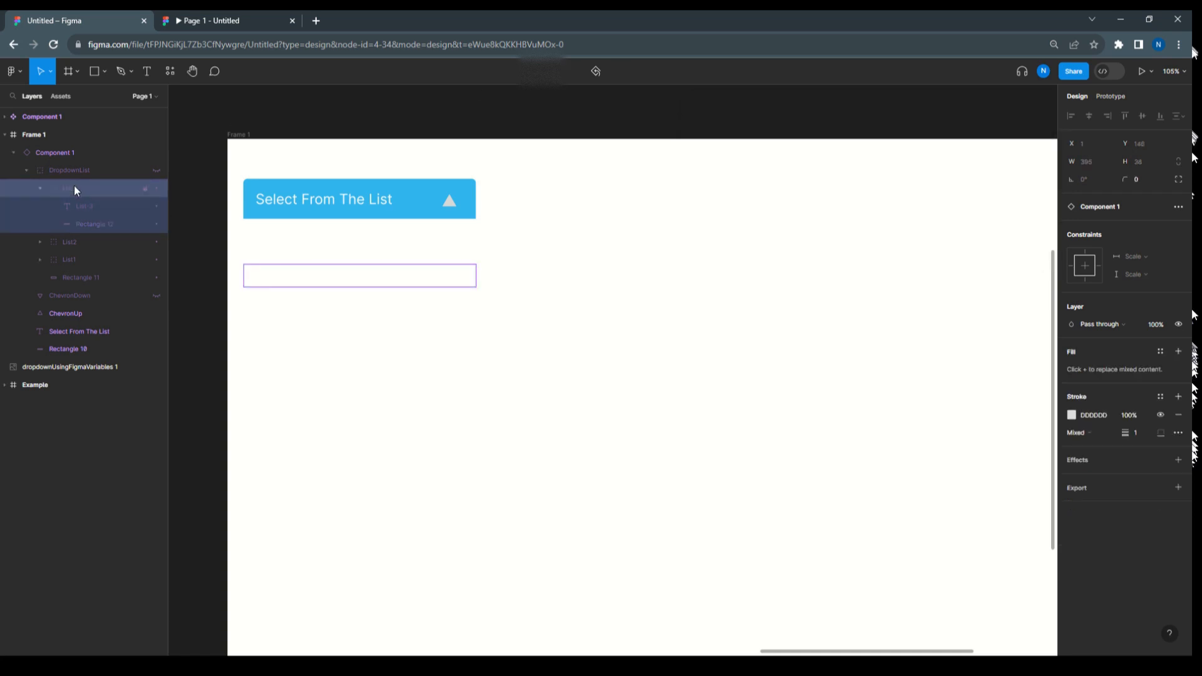
left_click(1114, 97)
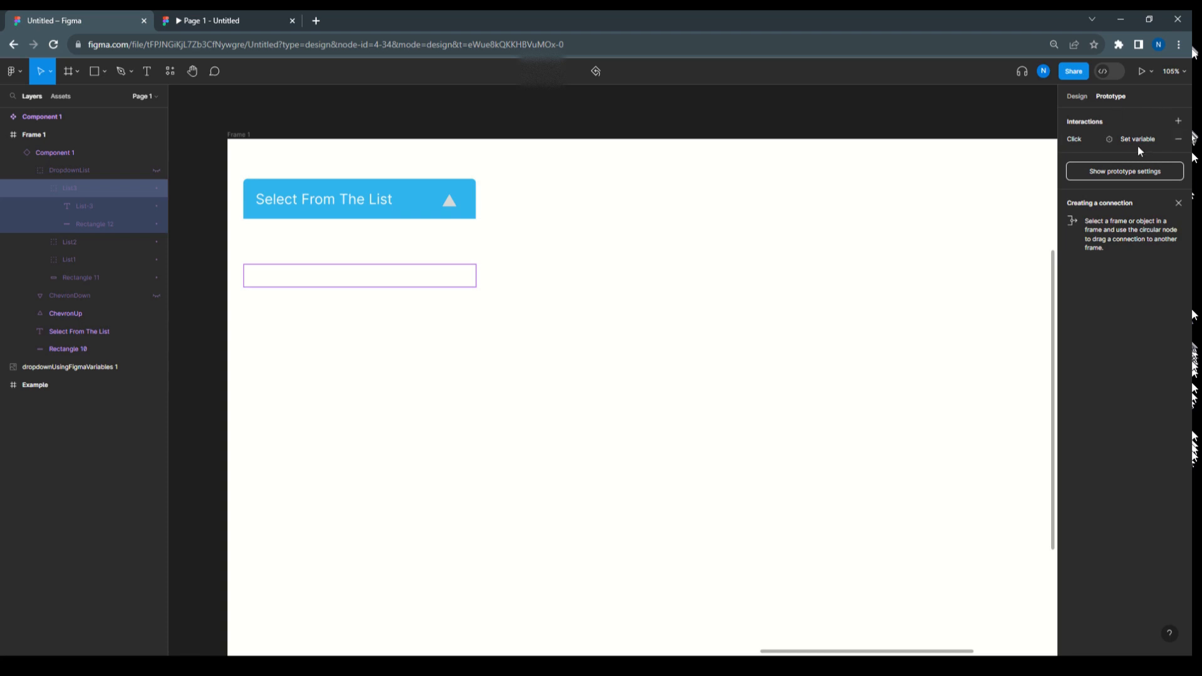
left_click(1068, 137)
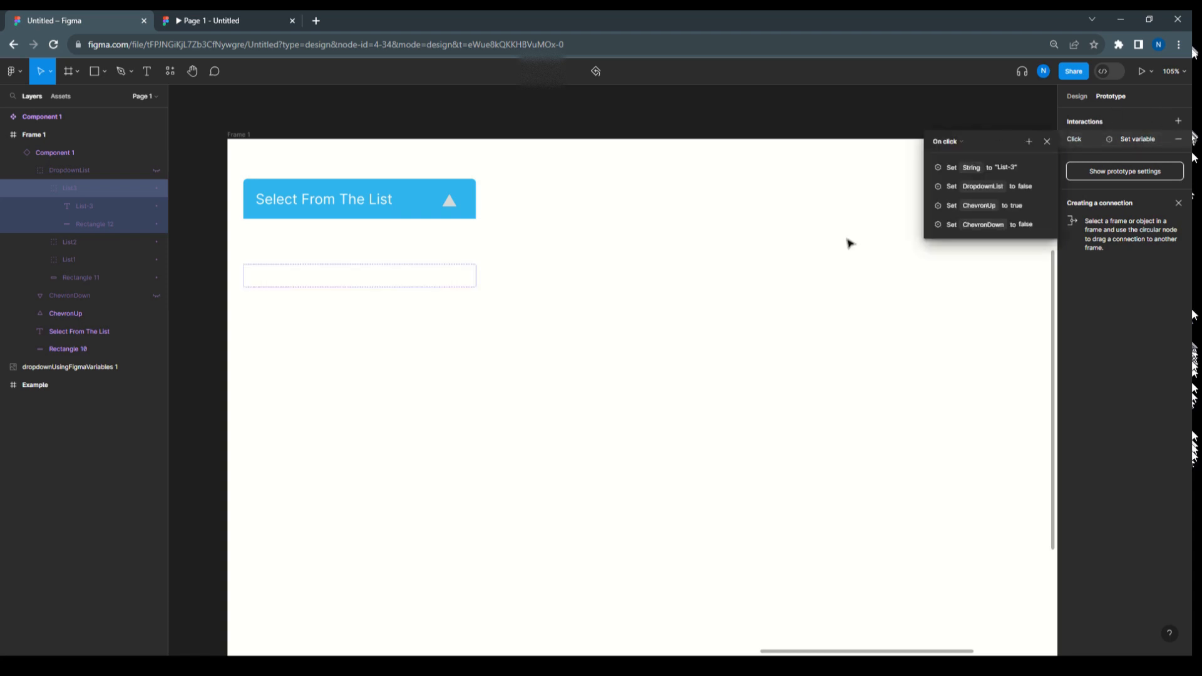
left_click(929, 167)
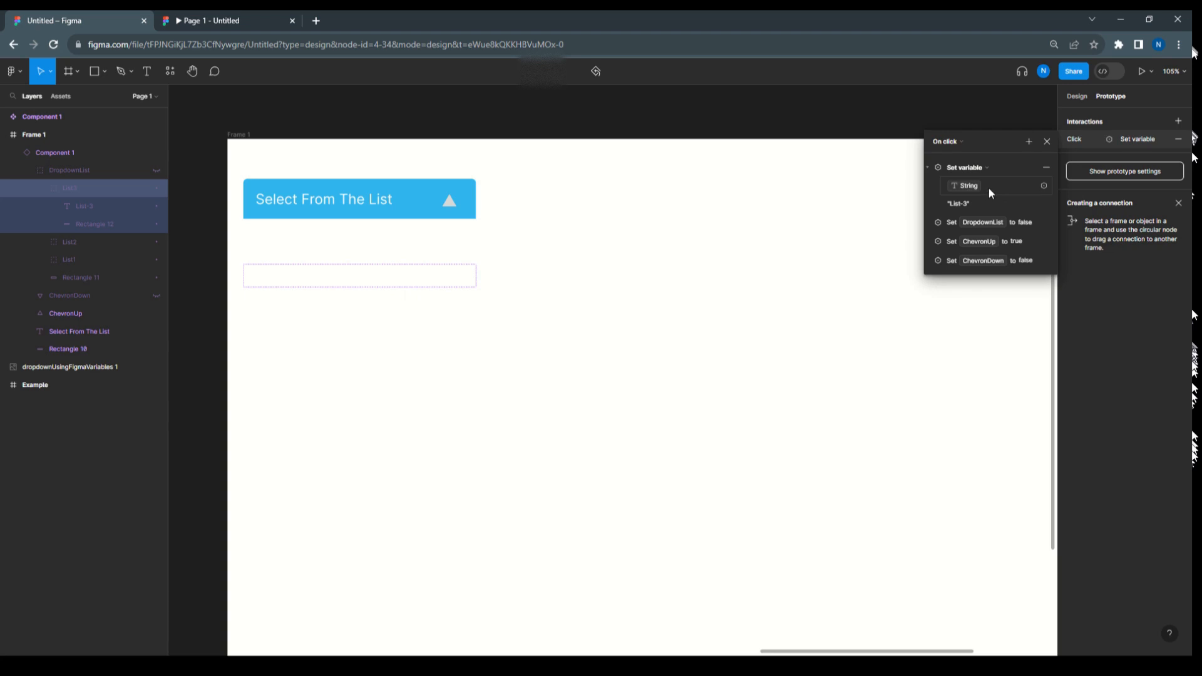
left_click(958, 202)
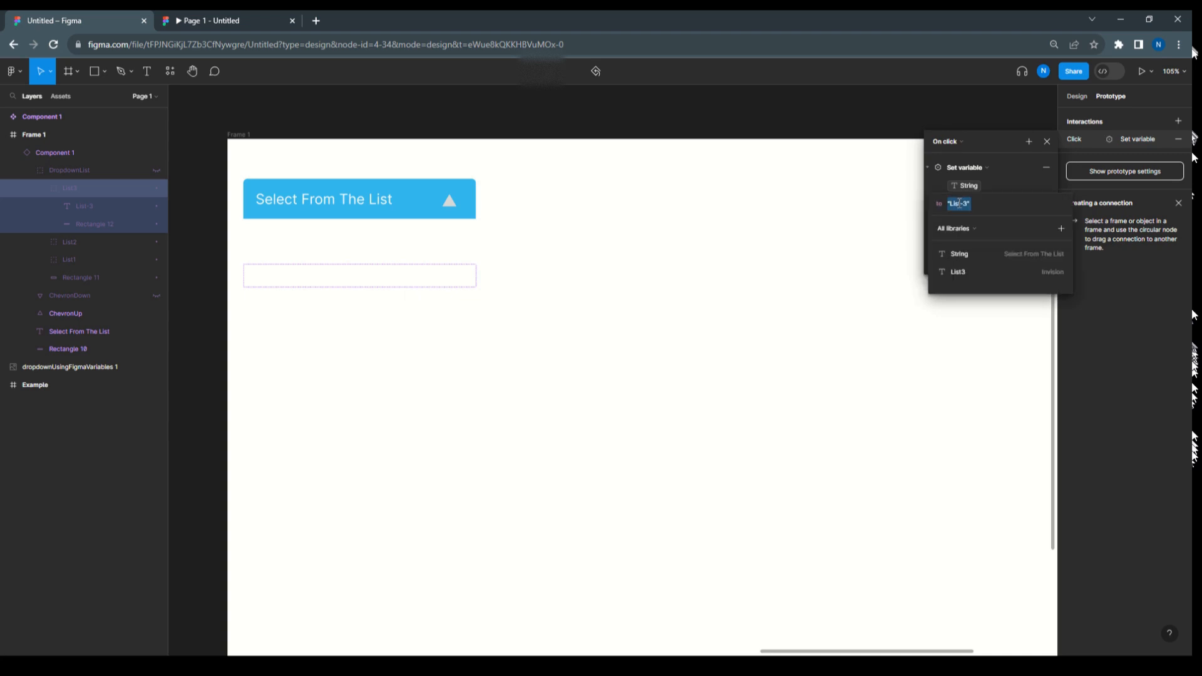
left_click(963, 276)
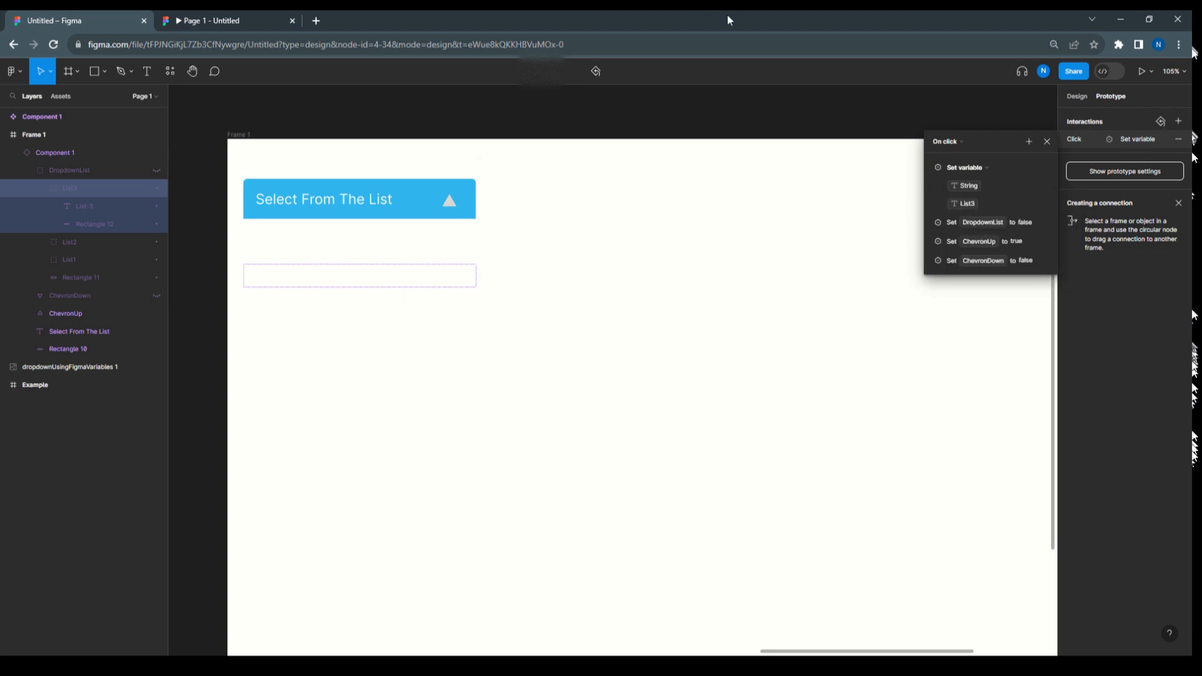
- Test the dropdown in the prototype by choosing its third option and reopening the list
left_click(231, 22)
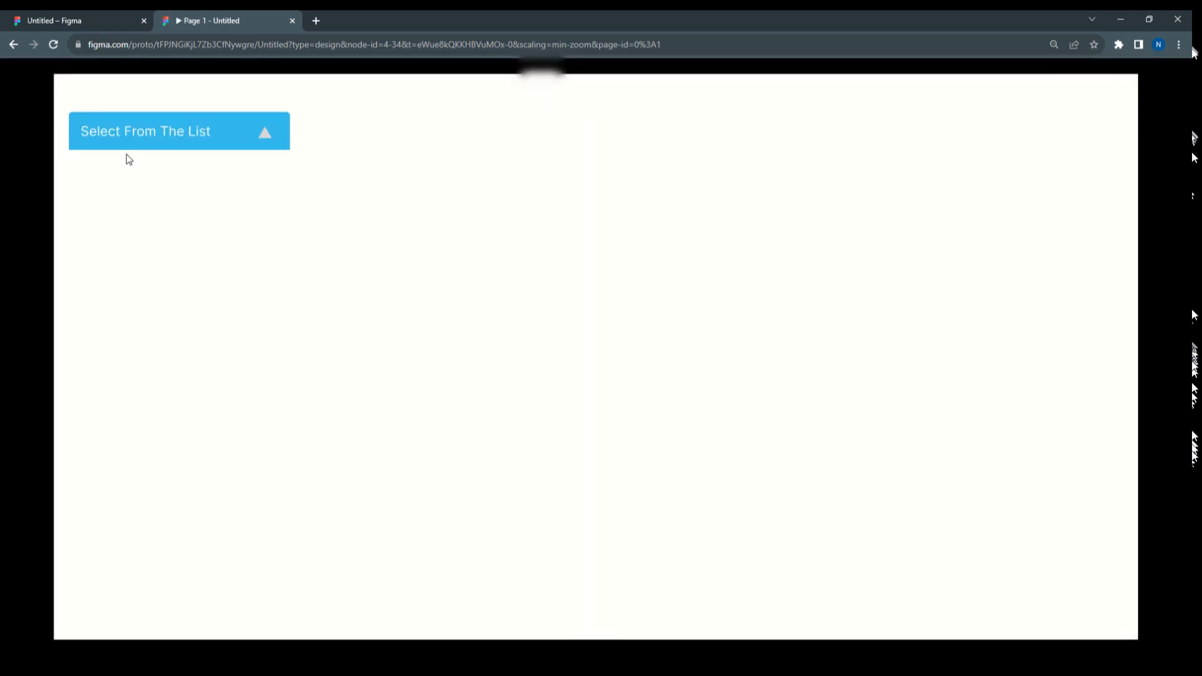
left_click(143, 144)
left_click(109, 201)
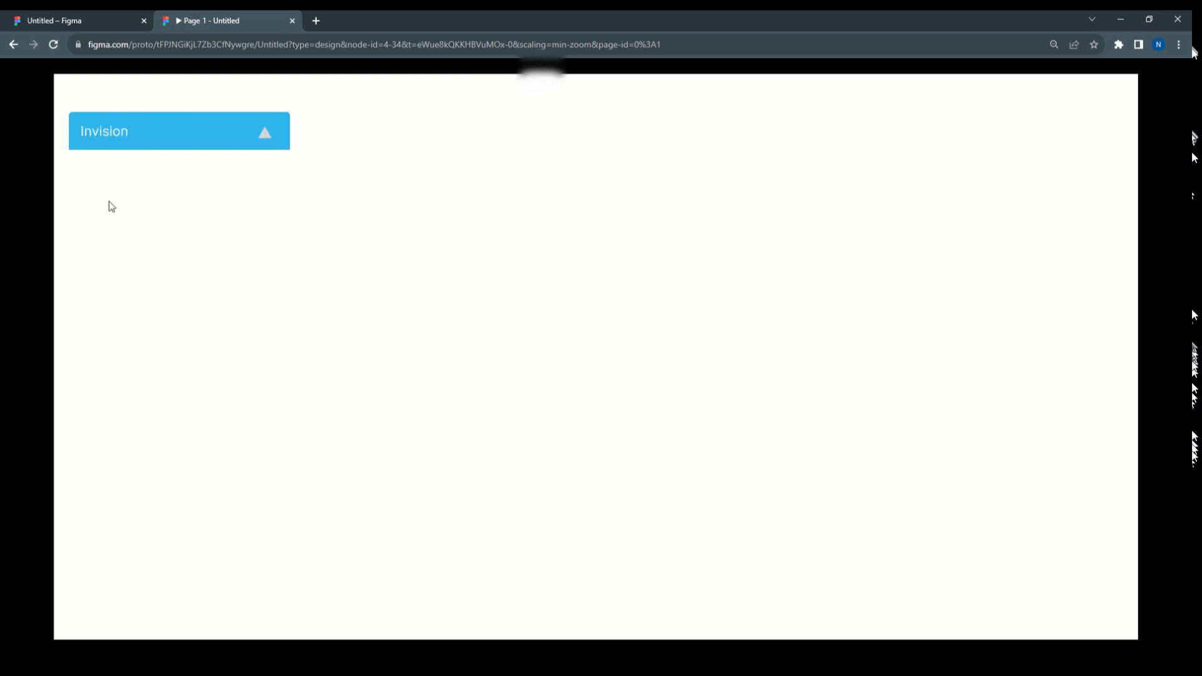
left_click(120, 135)
- In the design file's local variables, set the List3 variable's value to "Figma"
left_click(101, 25)
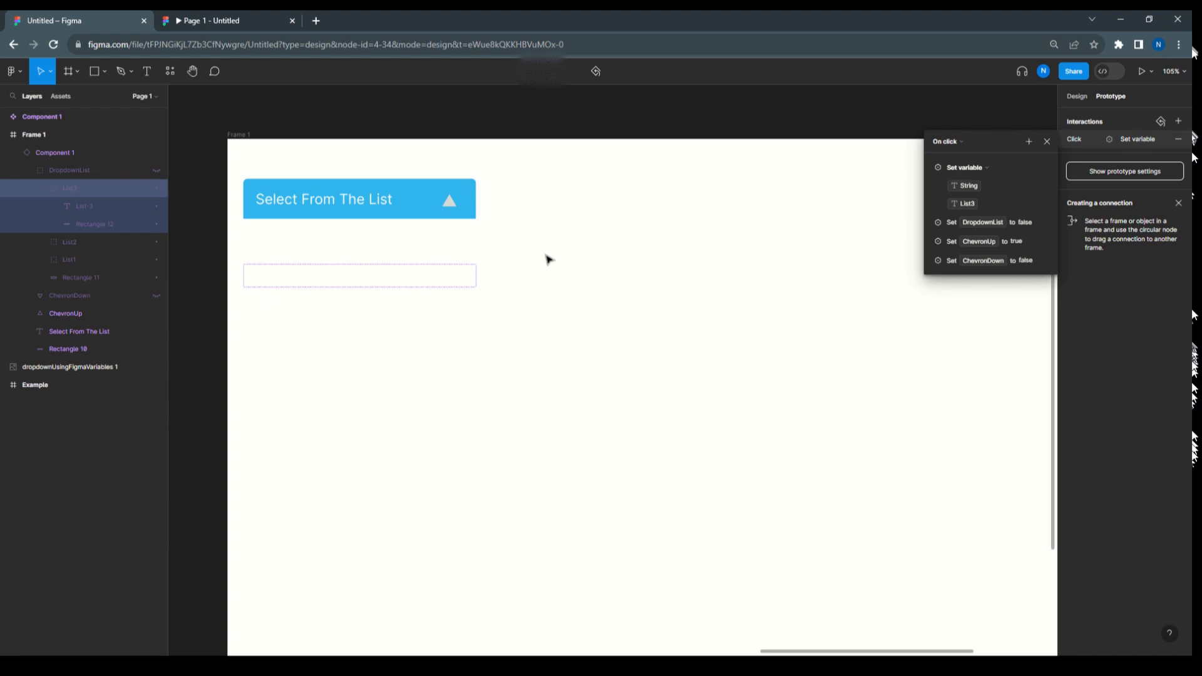
left_click(1047, 141)
left_click(885, 305)
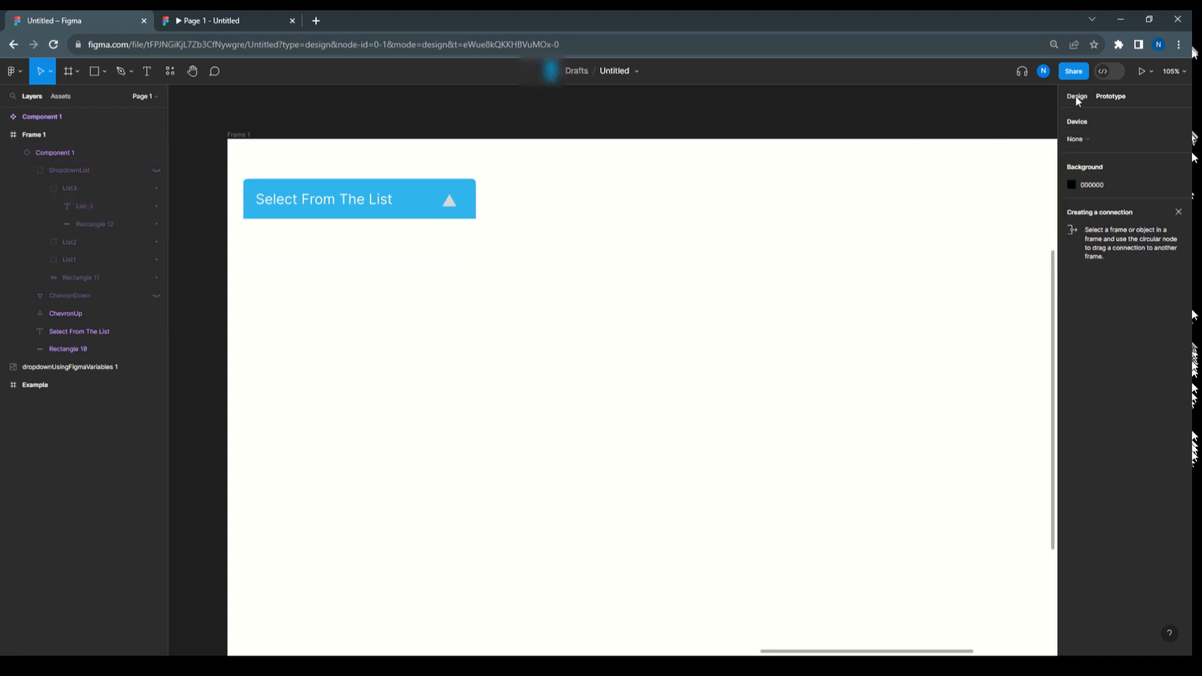
left_click(1077, 97)
left_click(1085, 167)
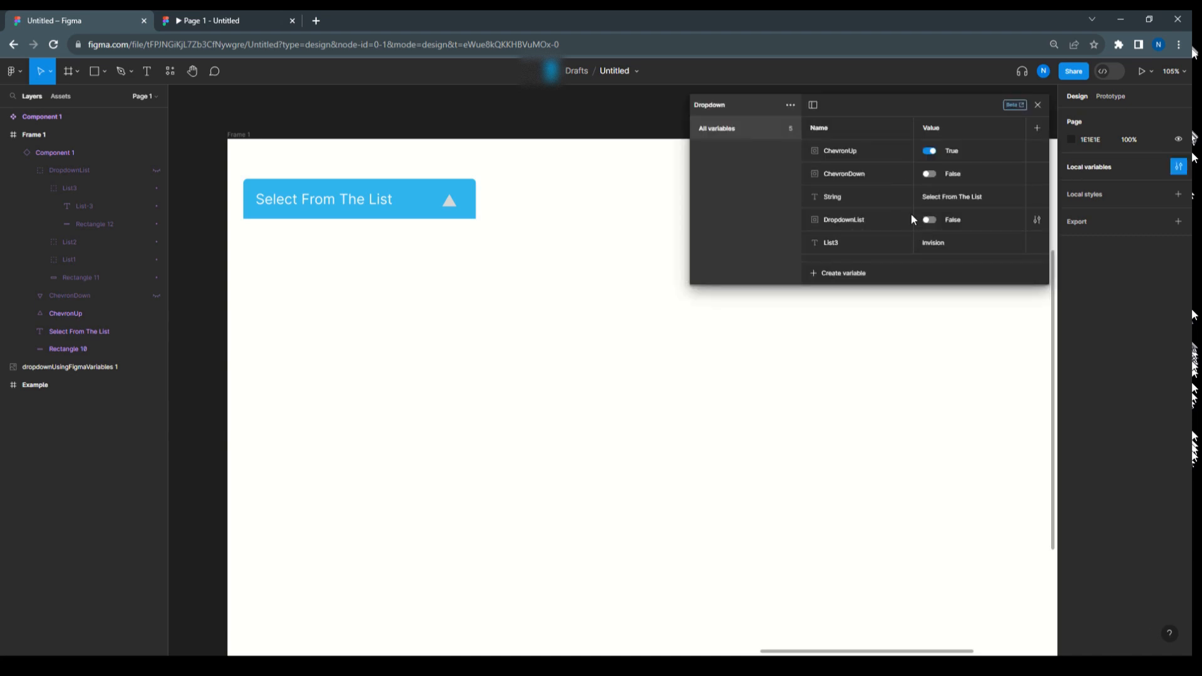
double_click(933, 245)
type("Figma")
- Choose the Figma option in the prototype's dropdown, then return to the design file, close the variables and select Frame 1
left_click(282, 21)
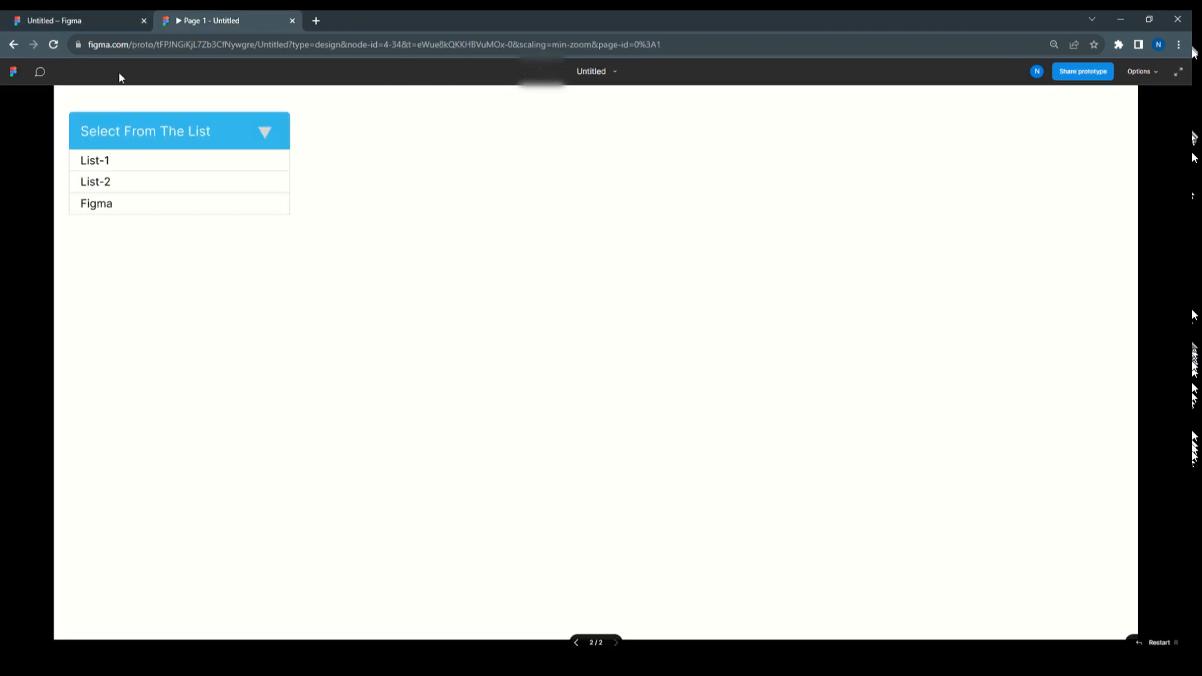
left_click(103, 207)
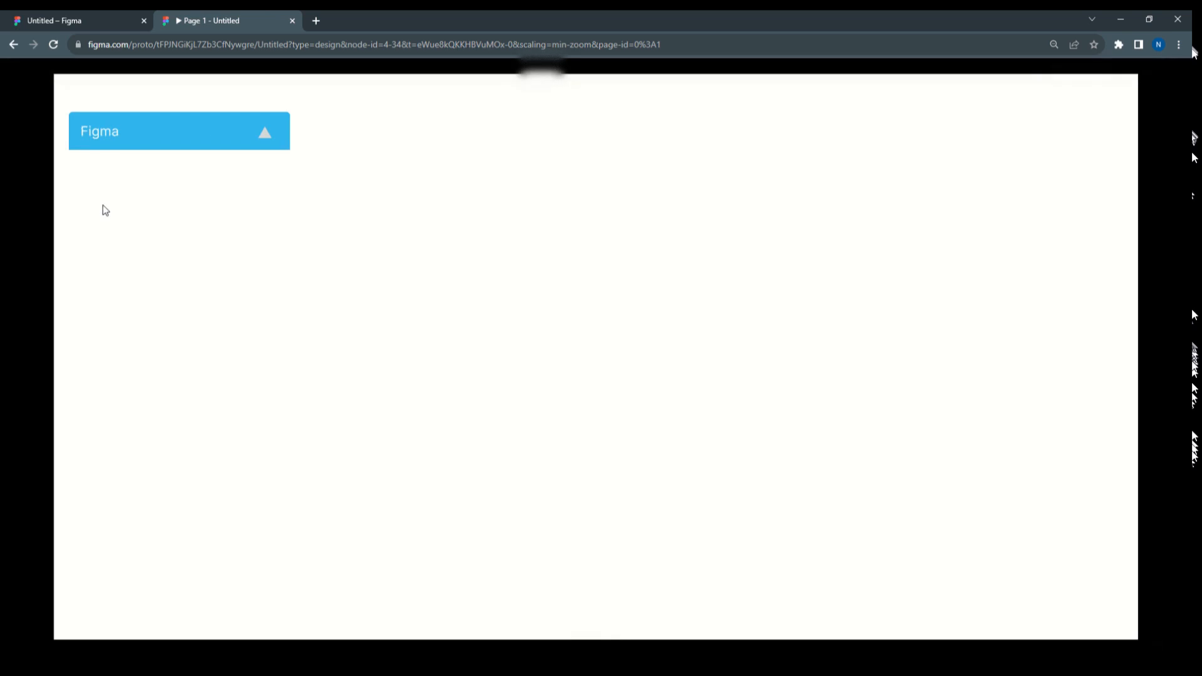
left_click(69, 21)
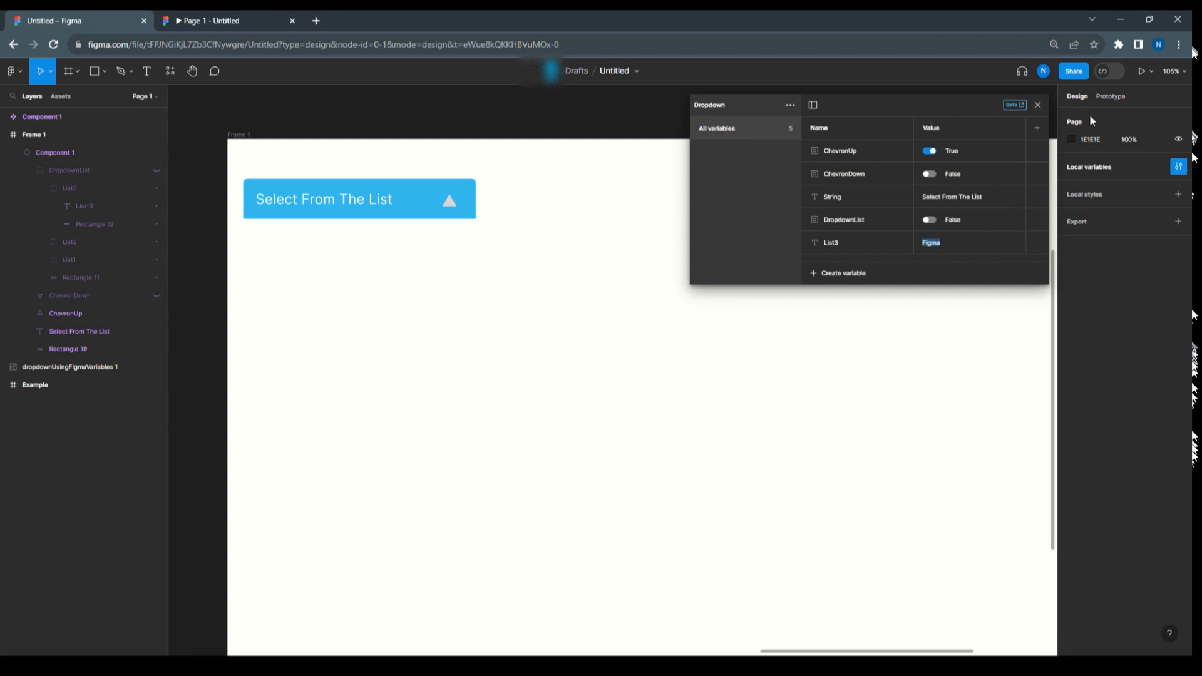
left_click(1038, 104)
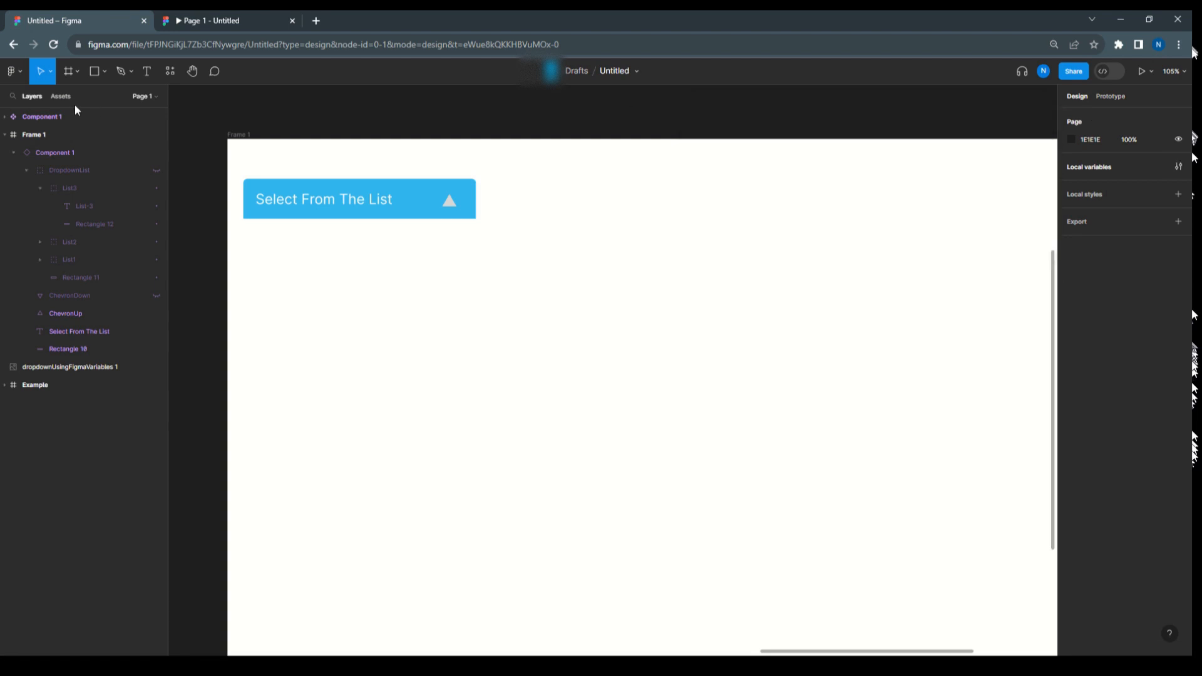
left_click(248, 139)
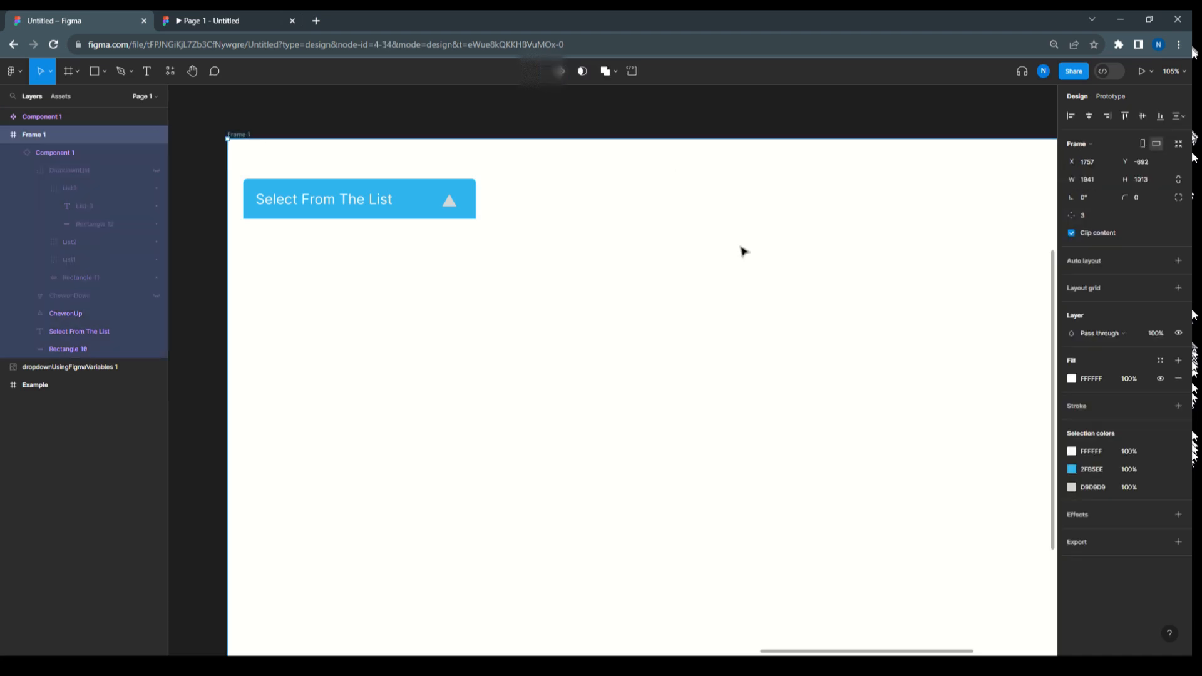